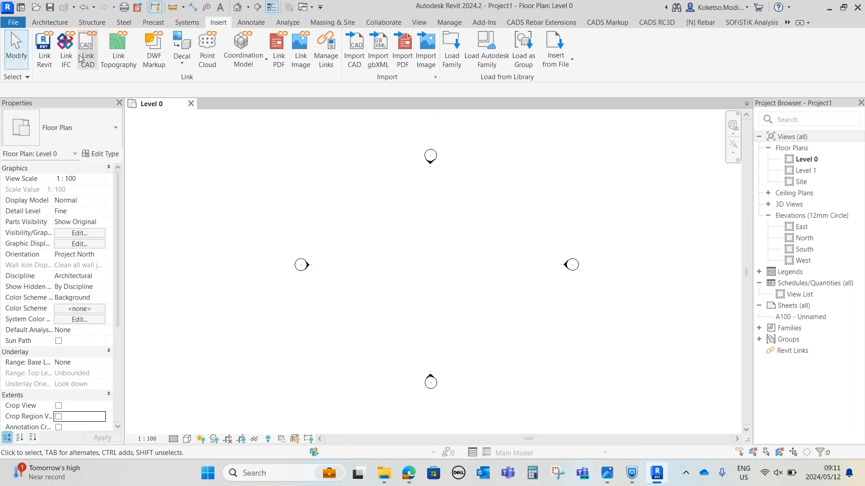
# - Place one Parking_Standard_Bays component of type 12_Bays between the elevation markers on the Level 0 plan
pyautogui.click(50, 22)
pyautogui.click(143, 42)
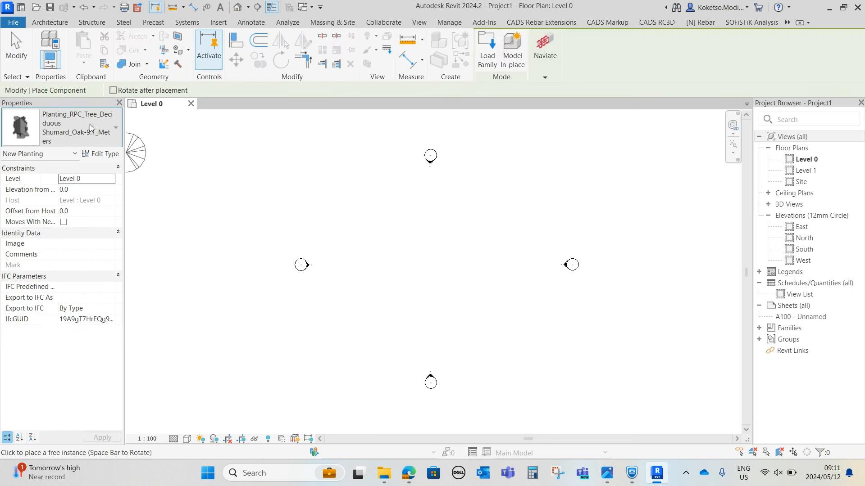
pyautogui.click(115, 127)
pyautogui.scroll(5, 67, 282)
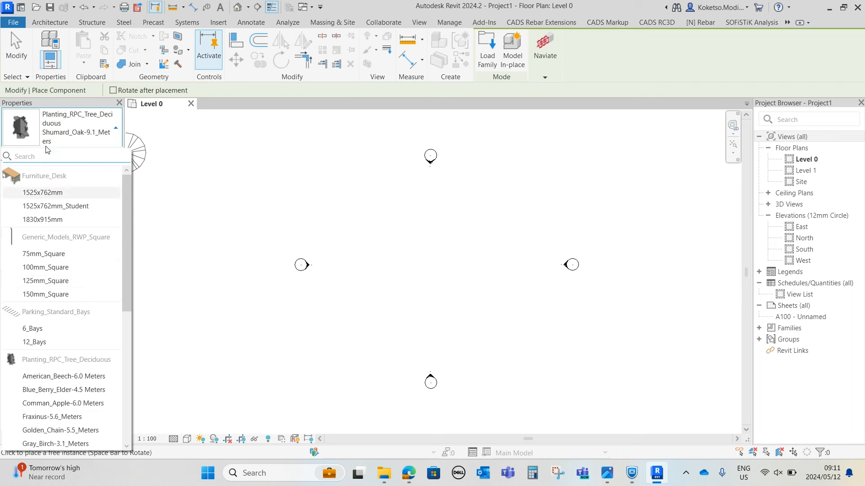
pyautogui.click(36, 342)
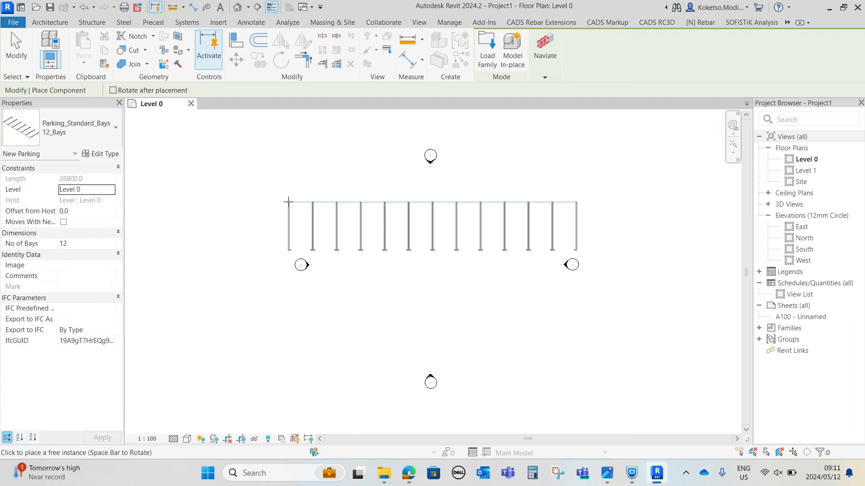
pyautogui.click(285, 184)
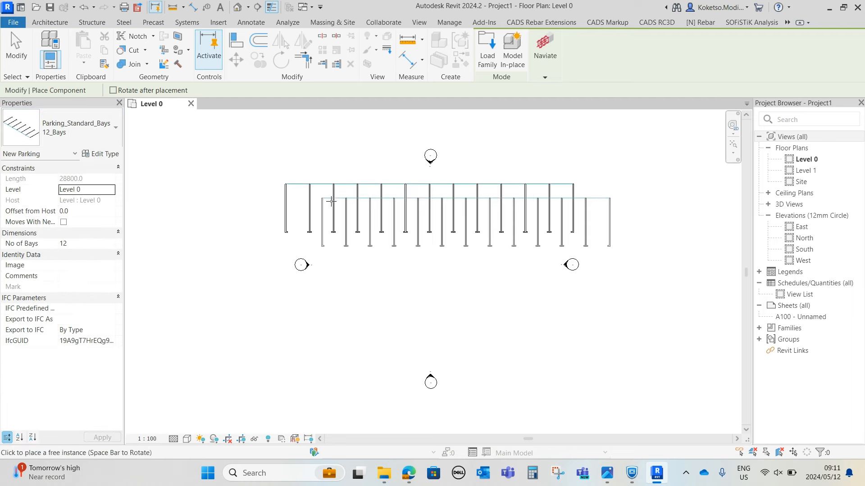
pyautogui.press('Escape')
pyautogui.press('Escape')
# - Move the East and West elevation markers outward, well clear of both ends of the parking row
pyautogui.moveTo(628, 242); pyautogui.dragTo(491, 345)
pyautogui.scroll(-2, 561, 258)
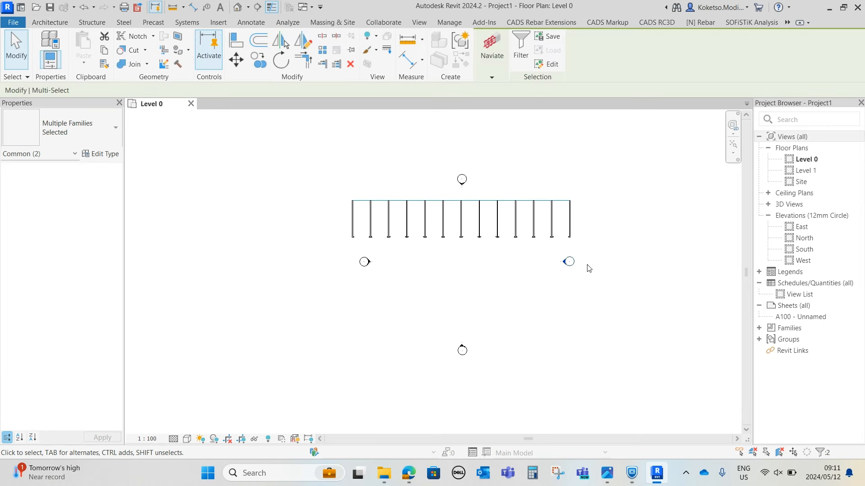
pyautogui.moveTo(574, 265); pyautogui.dragTo(542, 267, button='middle')
pyautogui.moveTo(633, 260); pyautogui.dragTo(643, 266)
pyautogui.press('Escape')
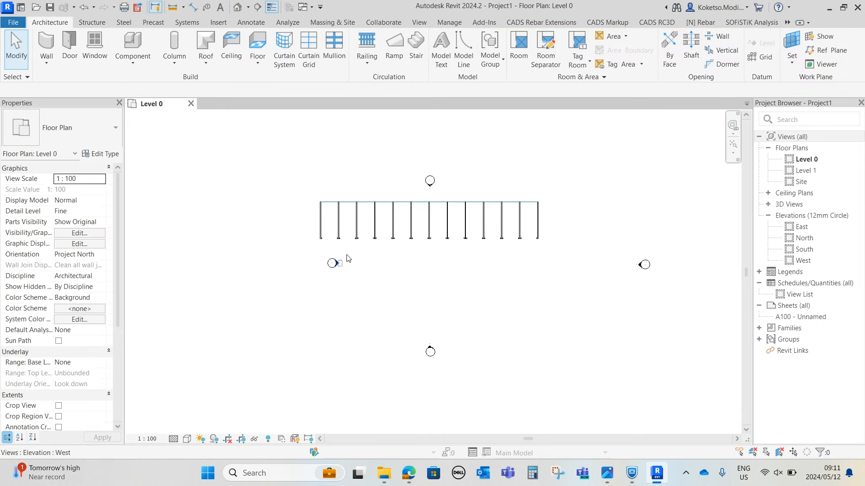
pyautogui.click(336, 263)
pyautogui.moveTo(336, 264); pyautogui.dragTo(240, 269)
pyautogui.press('Escape')
# - Move the South elevation marker further away below the parking row
pyautogui.moveTo(479, 328)
pyautogui.mouseDown()
pyautogui.moveTo(433, 366)
pyautogui.moveTo(429, 424)
pyautogui.mouseUp()
pyautogui.scroll(-1, 426, 412)
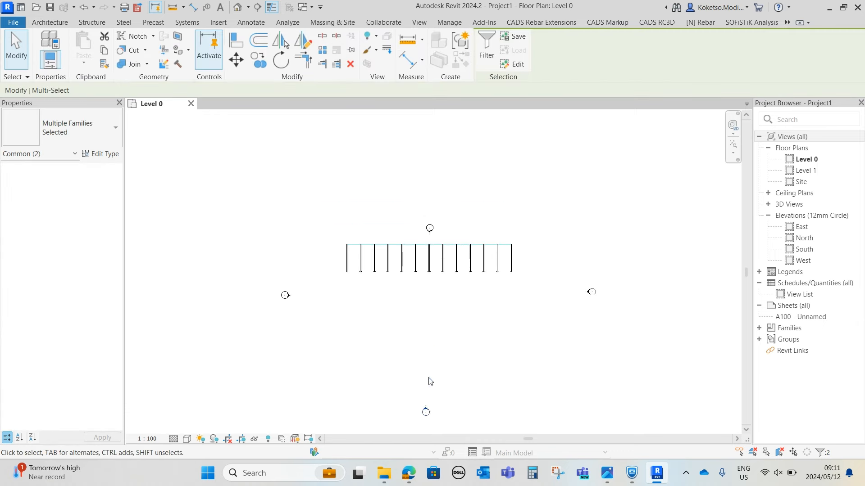
pyautogui.scroll(2, 428, 401)
pyautogui.press('Escape')
# - Extend the far clip lines of the South and East elevations so their view depth passes the parking row
pyautogui.click(427, 405)
pyautogui.scroll(-2, 429, 405)
pyautogui.moveTo(429, 276); pyautogui.dragTo(430, 225)
pyautogui.press('Escape')
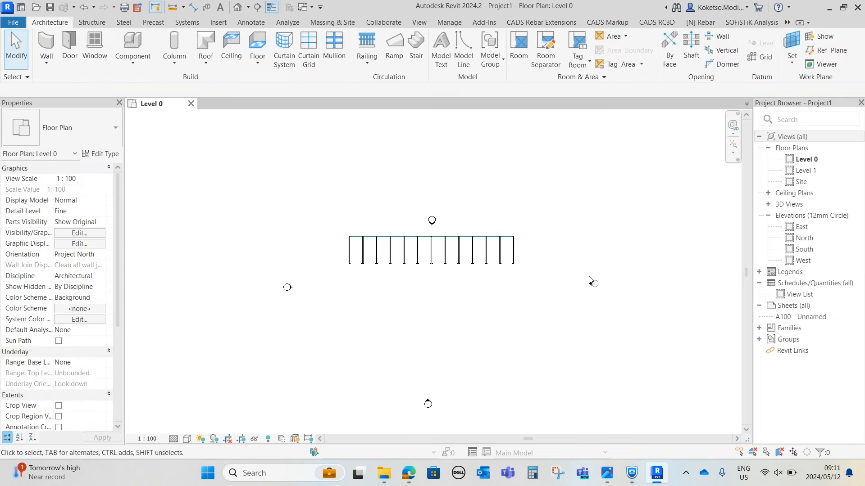
pyautogui.click(593, 284)
pyautogui.moveTo(439, 289); pyautogui.dragTo(299, 301)
pyautogui.press('Escape')
# - Extend the far clip lines of the West and North elevations across the parking area
pyautogui.click(287, 287)
pyautogui.moveTo(441, 291); pyautogui.dragTo(585, 291)
pyautogui.press('Escape')
pyautogui.click(433, 221)
pyautogui.moveTo(436, 346); pyautogui.dragTo(442, 404)
pyautogui.press('Escape')
# - Mirror a copy of the 12-bay parking row about a drawn horizontal axis below it
pyautogui.scroll(2, 410, 272)
pyautogui.click(405, 258)
pyautogui.moveTo(406, 280); pyautogui.dragTo(376, 262, button='middle')
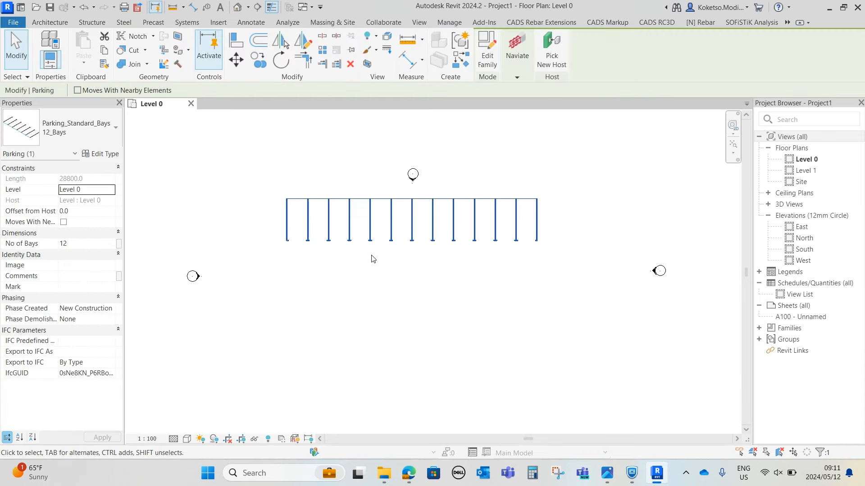
pyautogui.click(302, 40)
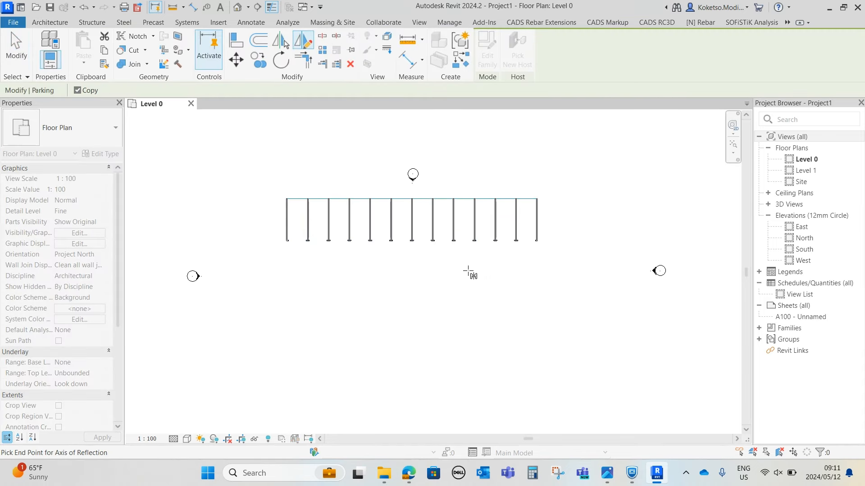
pyautogui.click(616, 274)
pyautogui.press('Escape')
pyautogui.scroll(2, 270, 252)
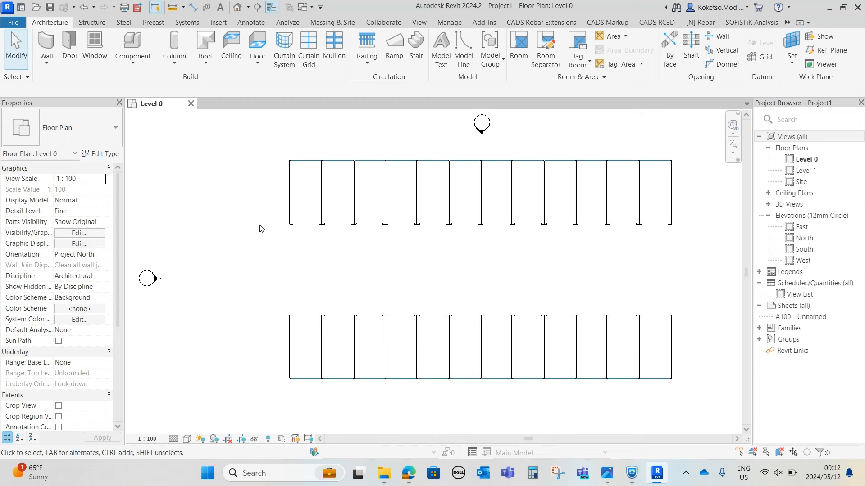
# - Add an aligned dimension for the driveway gap between the two parking rows, placed beyond their west ends
pyautogui.press('d')
pyautogui.press('i')
pyautogui.scroll(2, 294, 332)
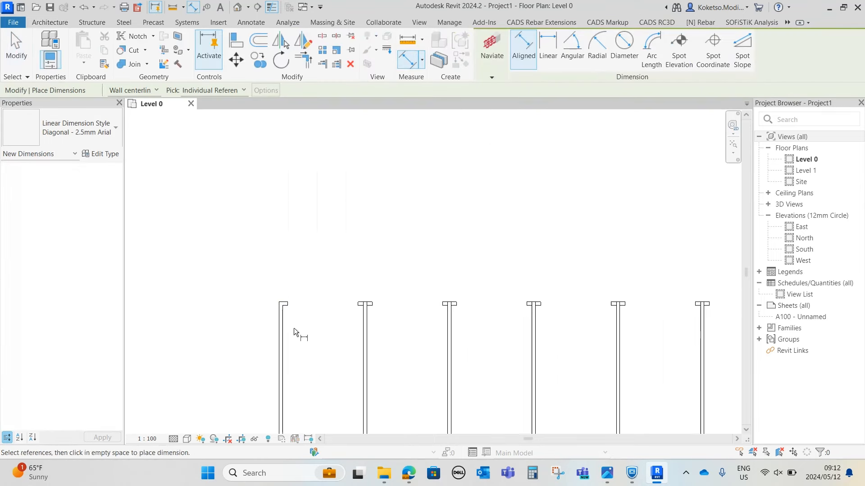
pyautogui.scroll(2, 296, 315)
pyautogui.click(289, 302)
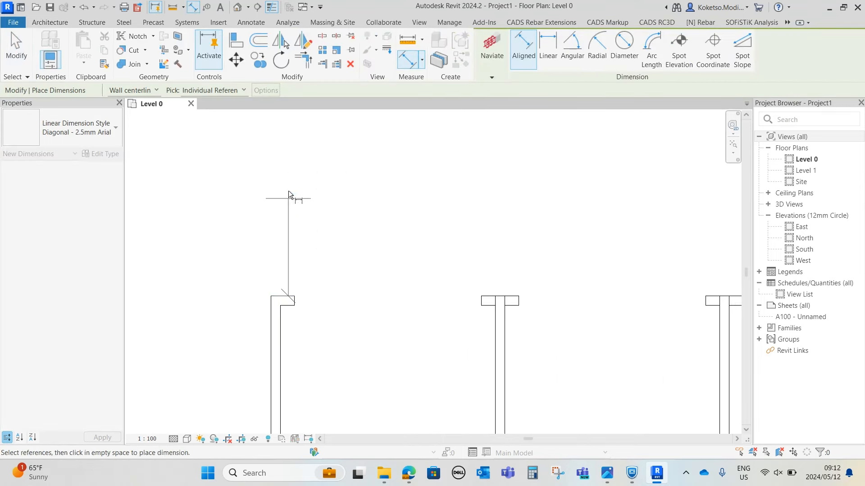
pyautogui.scroll(-4, 322, 342)
pyautogui.scroll(4, 316, 228)
pyautogui.click(301, 225)
pyautogui.scroll(-4, 315, 230)
pyautogui.click(265, 271)
pyautogui.scroll(2, 304, 272)
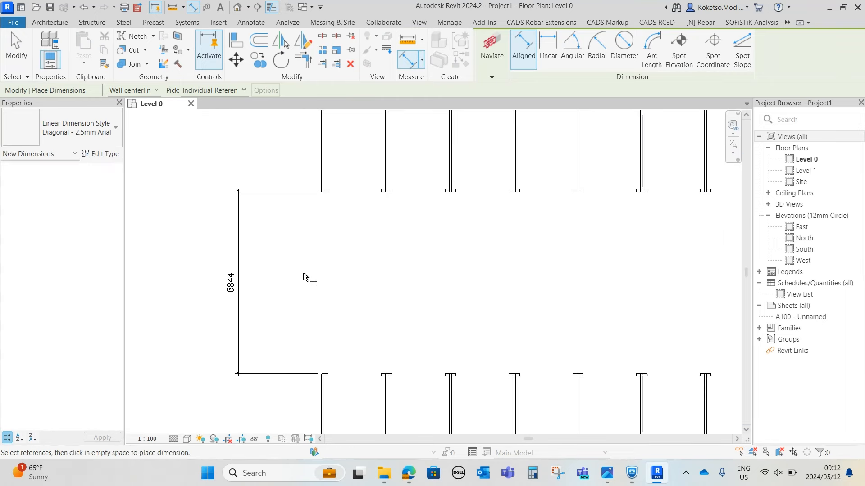
pyautogui.press('Escape')
pyautogui.press('Escape')
# - Move the lower parking row by setting the dimensioned gap between the rows to 6000
pyautogui.moveTo(303, 273); pyautogui.dragTo(298, 225, button='middle')
pyautogui.scroll(-2, 298, 225)
pyautogui.click(311, 324)
pyautogui.scroll(-2, 180, 248)
pyautogui.click(231, 240)
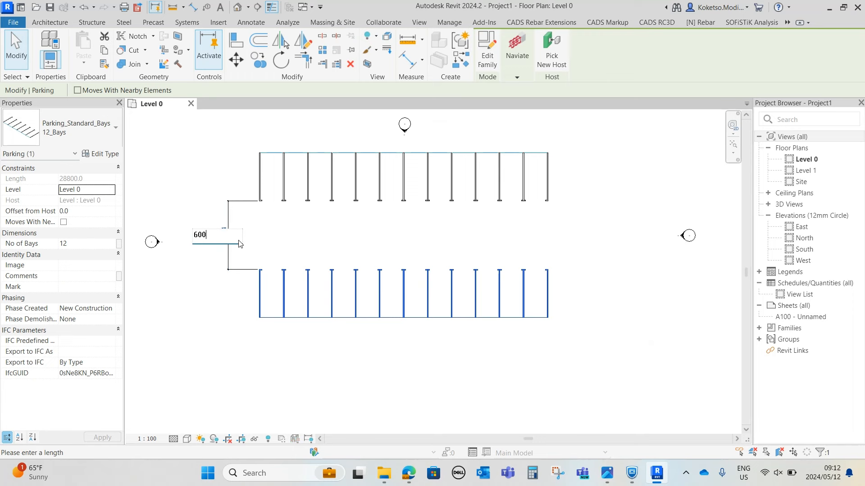
pyautogui.press('Return')
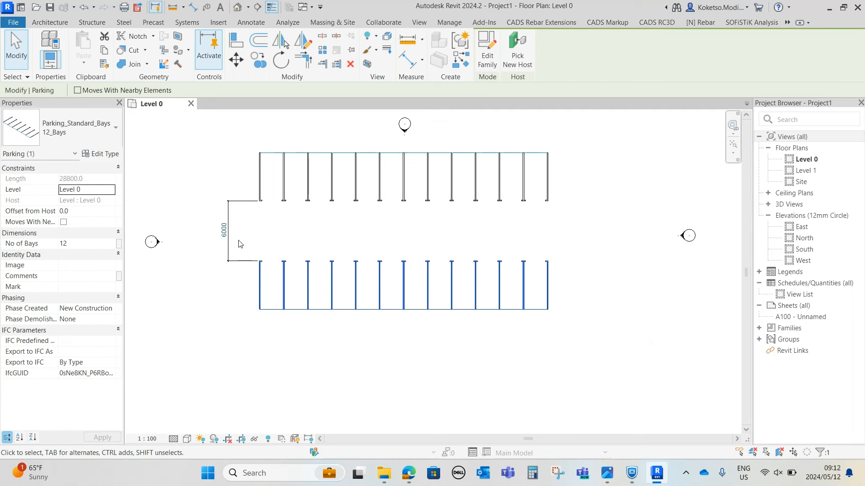
pyautogui.click(505, 231)
pyautogui.scroll(1, 277, 213)
pyautogui.moveTo(291, 161); pyautogui.dragTo(282, 192, button='middle')
pyautogui.scroll(-1, 282, 192)
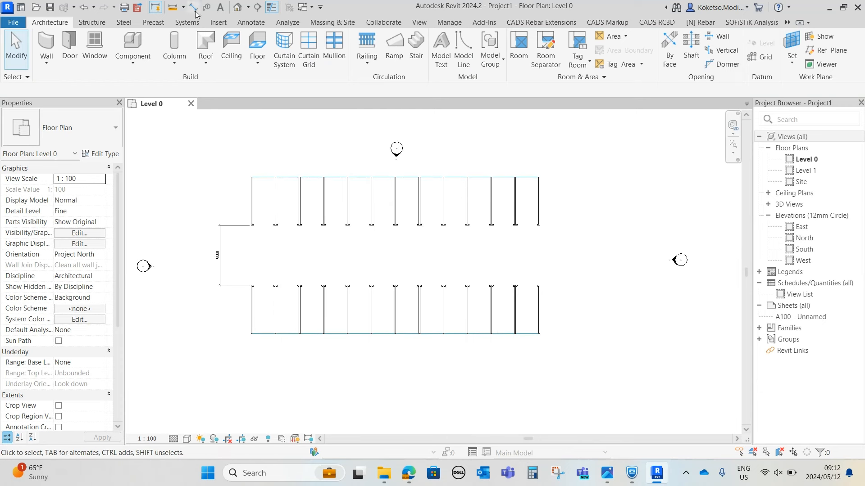
# - Open the default 3D view and maximize the 3D extents of Level 0
pyautogui.click(238, 7)
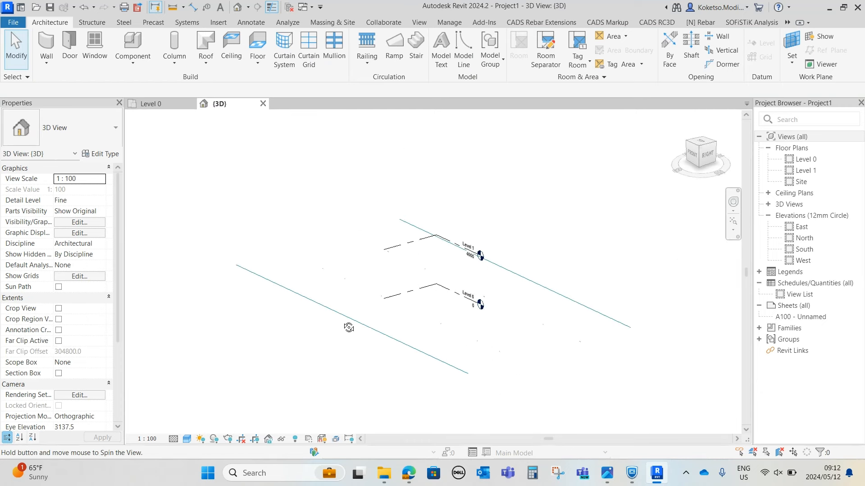
pyautogui.click(433, 302)
pyautogui.scroll(3, 431, 302)
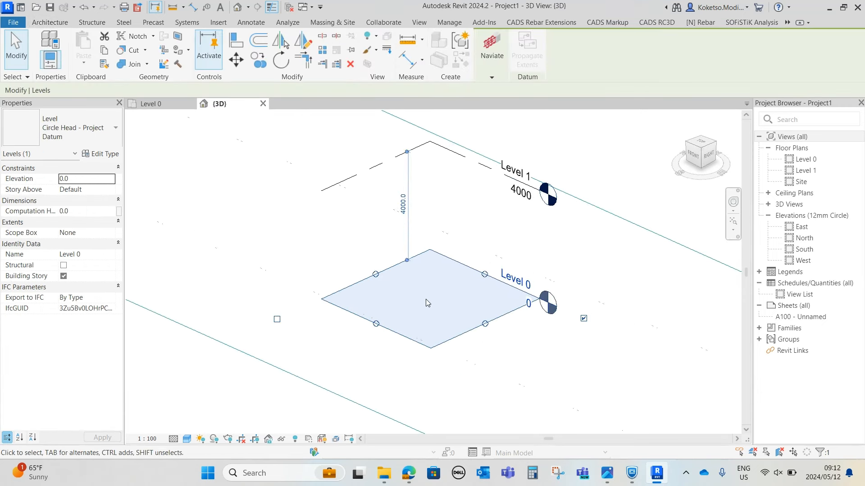
pyautogui.rightClick(425, 296)
pyautogui.click(474, 190)
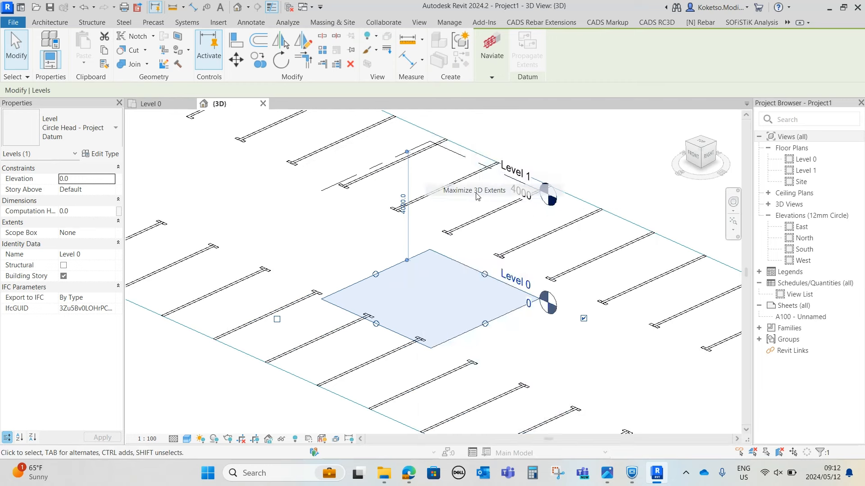
pyautogui.click(414, 225)
pyautogui.scroll(-2, 447, 181)
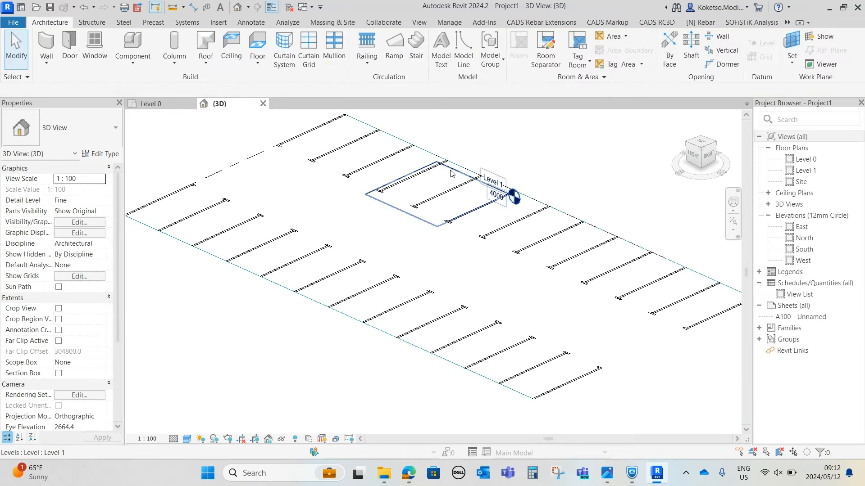
# - Maximize the 3D extents of Level 1 in the 3D view
pyautogui.click(450, 169)
pyautogui.rightClick(378, 246)
pyautogui.click(442, 192)
pyautogui.click(407, 244)
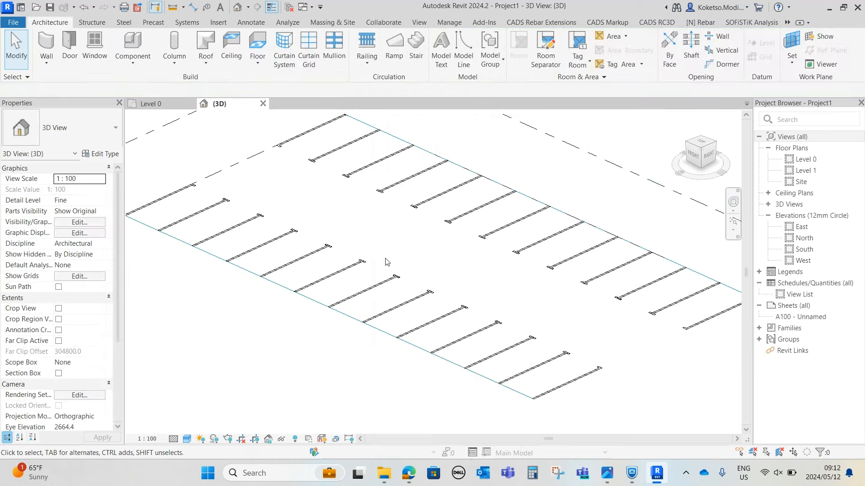
pyautogui.scroll(-2, 381, 270)
pyautogui.keyDown('shift'); pyautogui.moveTo(468, 269); pyautogui.dragTo(459, 257, button='middle'); pyautogui.keyUp('shift')
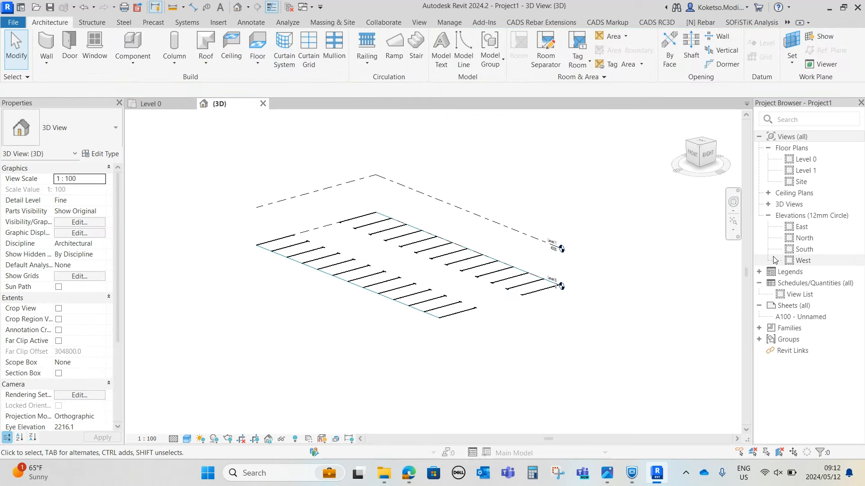
# - On the Level 0 plan, draw a vertical grid line along the west edge of both parking rows
pyautogui.click(154, 104)
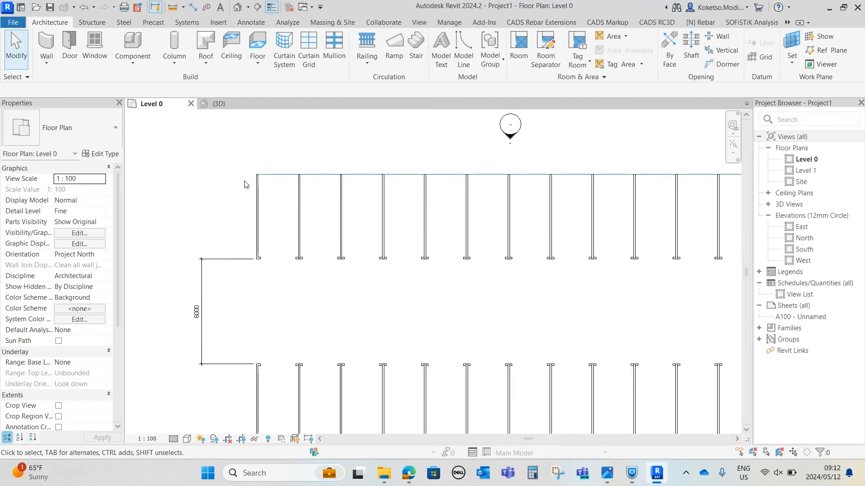
pyautogui.click(760, 57)
pyautogui.click(257, 174)
pyautogui.scroll(-1, 266, 348)
pyautogui.moveTo(266, 348); pyautogui.dragTo(343, 332, button='middle')
pyautogui.scroll(-3, 334, 189)
pyautogui.scroll(2, 333, 279)
pyautogui.click(327, 321)
pyautogui.press('Escape')
pyautogui.press('Escape')
# - Extend the upper end of grid 1 beyond the top parking row
pyautogui.click(349, 337)
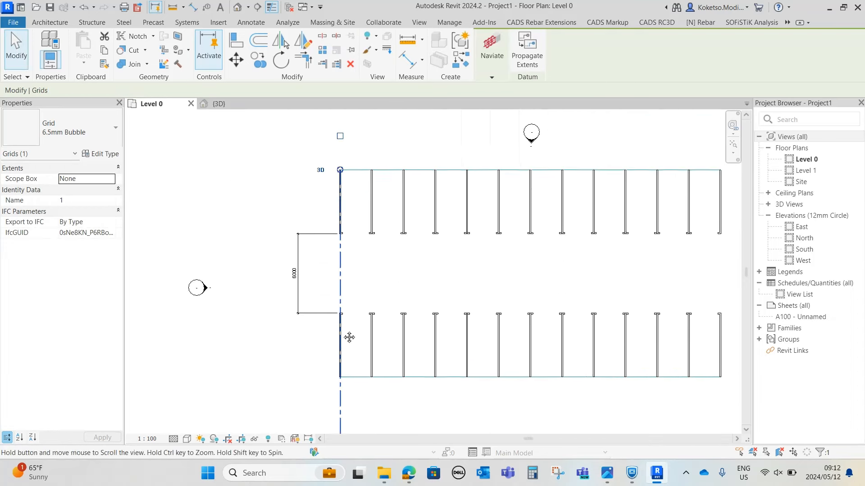
pyautogui.scroll(-1, 342, 329)
pyautogui.scroll(2, 343, 198)
pyautogui.moveTo(337, 216); pyautogui.dragTo(341, 148)
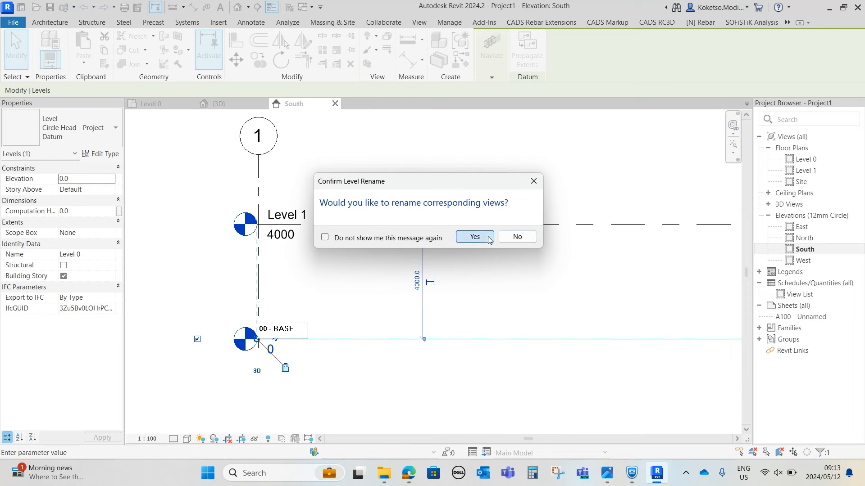
# - Accept renaming the views of the 00 - BASE level, and rename Level 1 and its corresponding views to 01 - PANELS
pyautogui.click(475, 235)
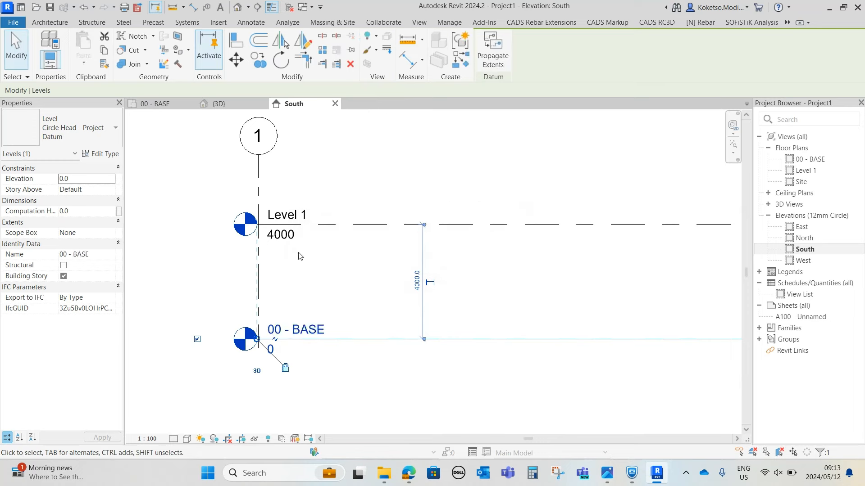
pyautogui.click(295, 210)
pyautogui.click(296, 209)
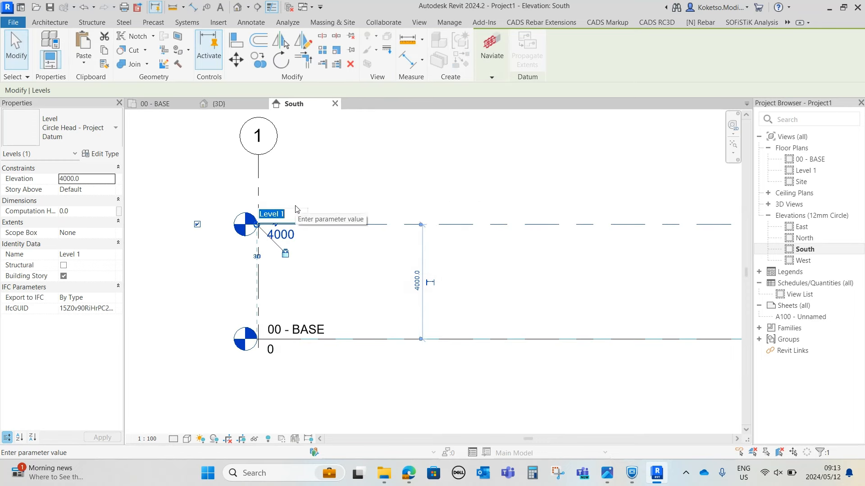
pyautogui.write('01 - PANELS')
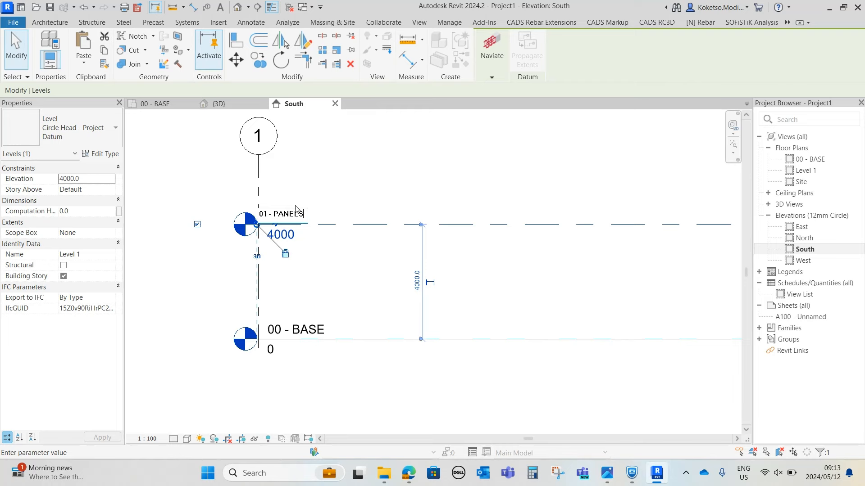
pyautogui.press('Return')
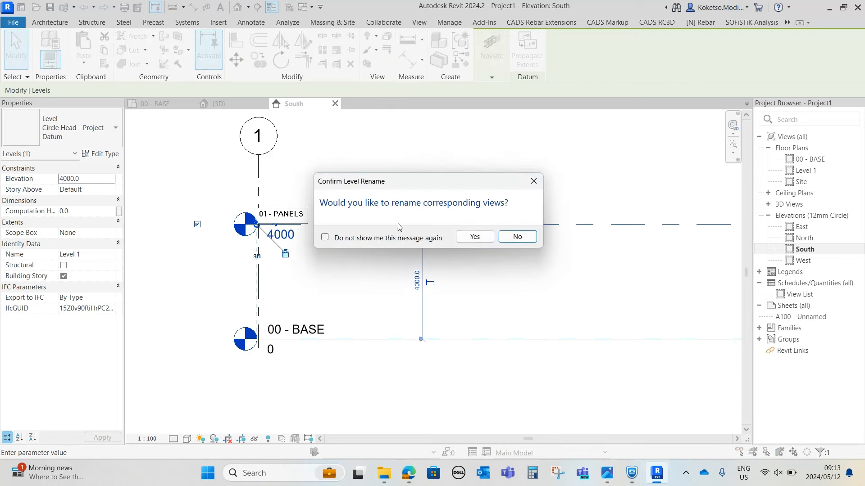
pyautogui.click(474, 237)
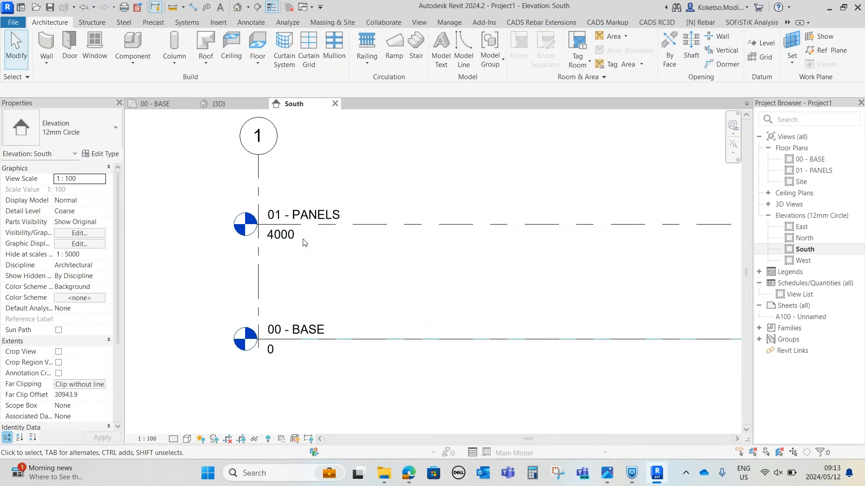
# - Set the elevation of the 01 - PANELS level to 3000
pyautogui.click(292, 238)
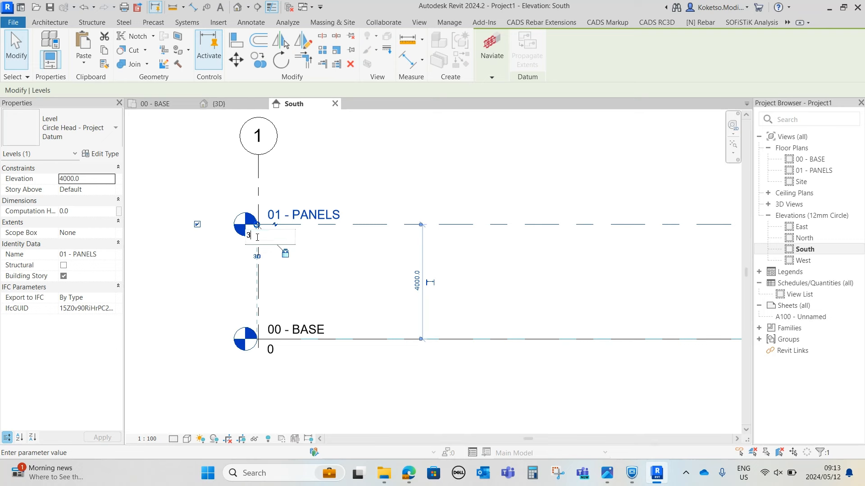
pyautogui.write('3000')
pyautogui.press('Return')
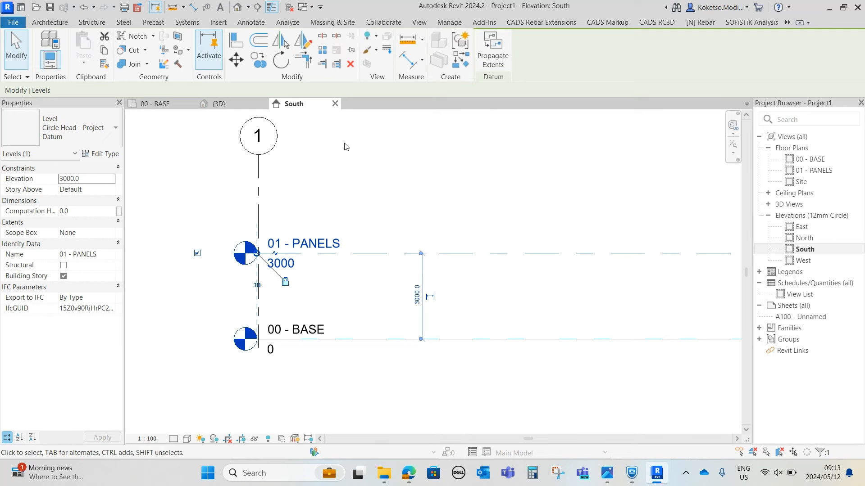
pyautogui.press('Escape')
# - Extend the lower end of grid 1 below the 00 - BASE level in the South elevation
pyautogui.scroll(-4, 276, 279)
pyautogui.click(282, 287)
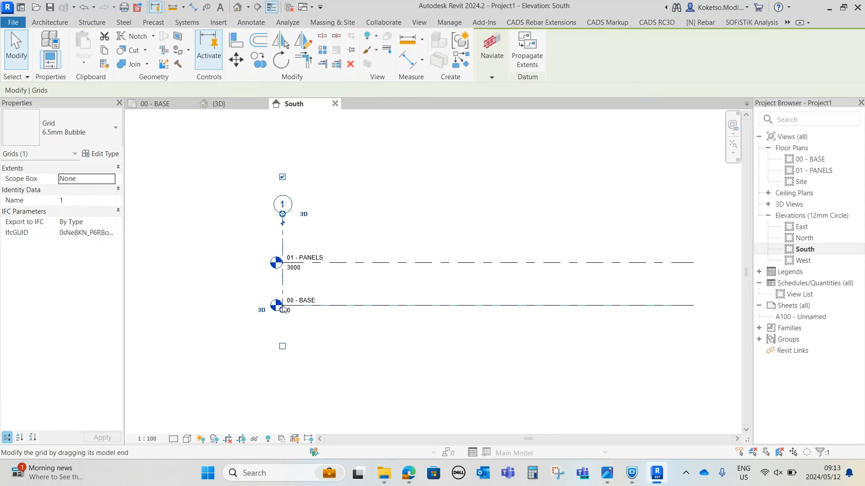
pyautogui.moveTo(282, 312); pyautogui.dragTo(282, 343)
pyautogui.click(298, 323)
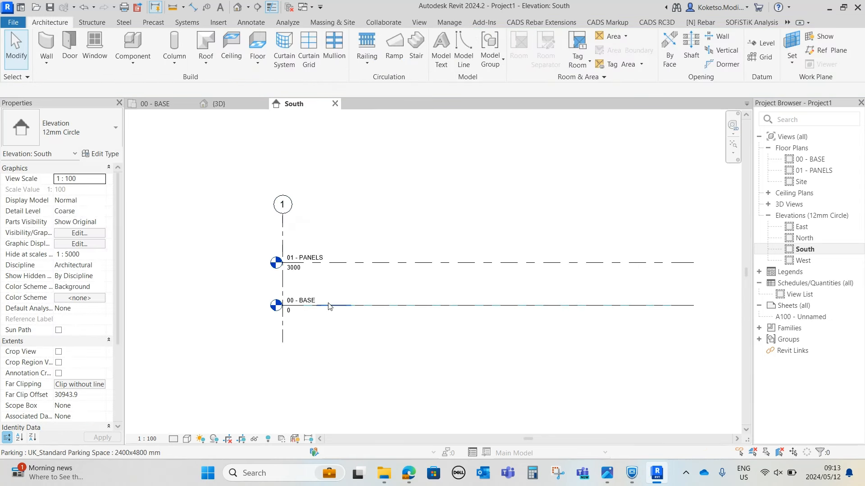
# - Extend the left ends of the 00 - BASE and 01 - PANELS level lines past grid 1 in the South elevation
pyautogui.click(328, 304)
pyautogui.click(320, 313)
pyautogui.click(339, 264)
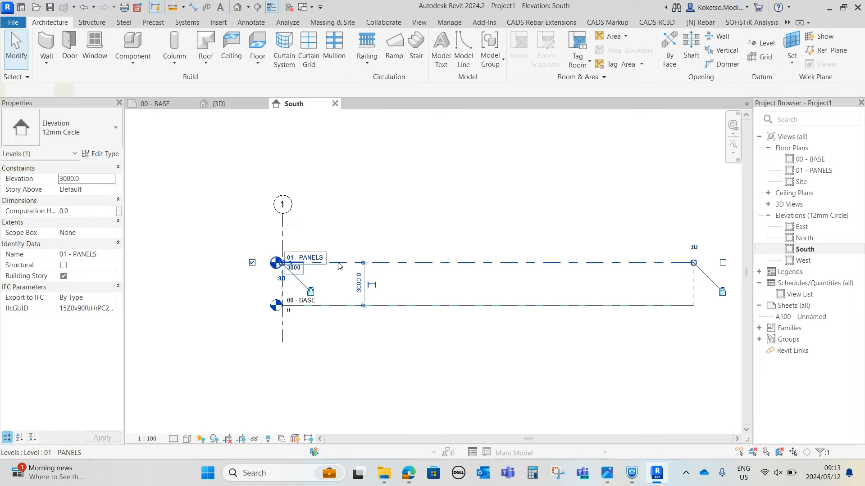
pyautogui.moveTo(282, 263); pyautogui.dragTo(214, 263)
pyautogui.click(312, 282)
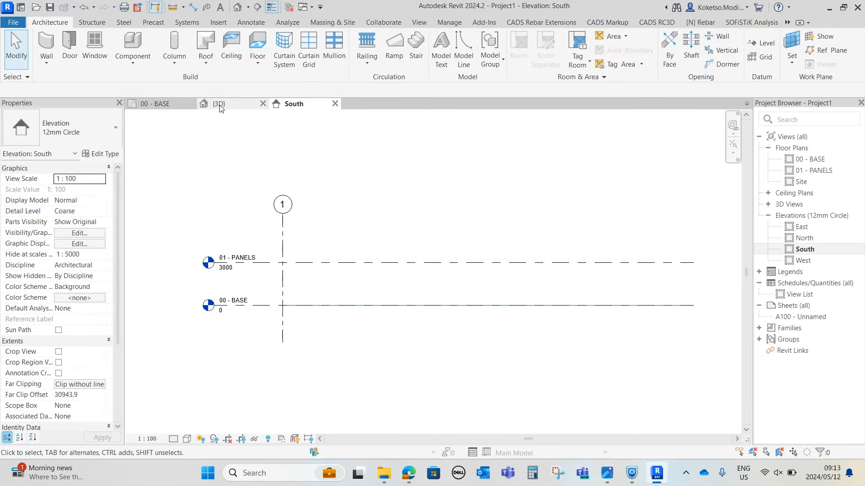
# - Create structural plan views for the 00 - BASE and 01 - PANELS levels
pyautogui.click(153, 104)
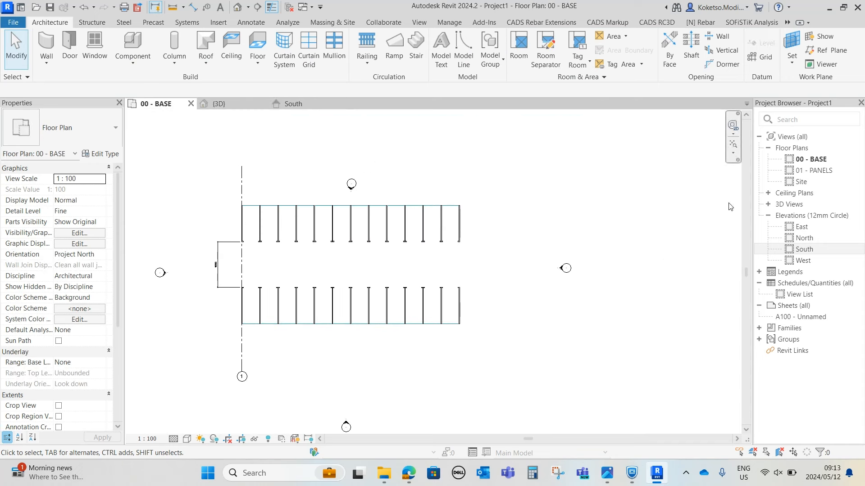
pyautogui.click(419, 23)
pyautogui.click(464, 41)
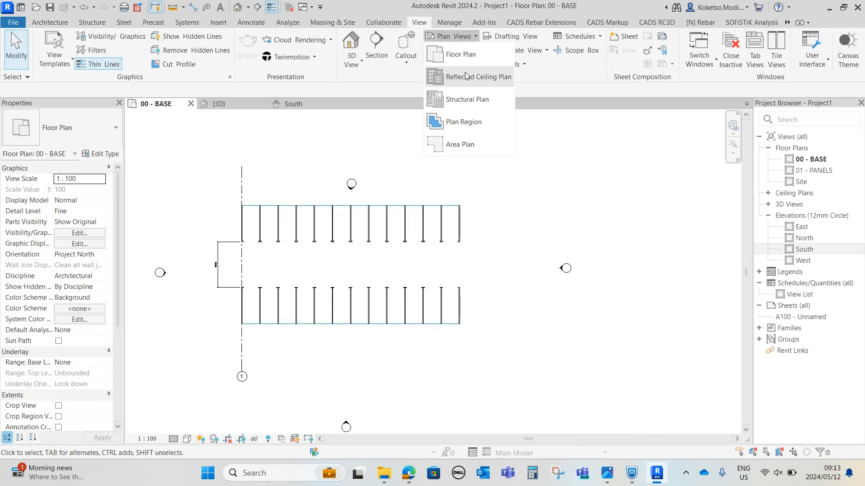
pyautogui.click(458, 100)
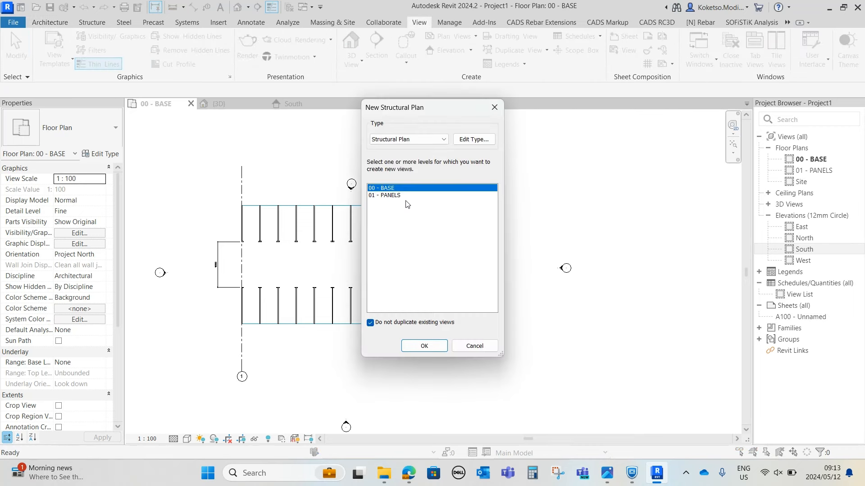
pyautogui.keyDown('shift'); pyautogui.click(390, 196); pyautogui.keyUp('shift')
pyautogui.click(426, 348)
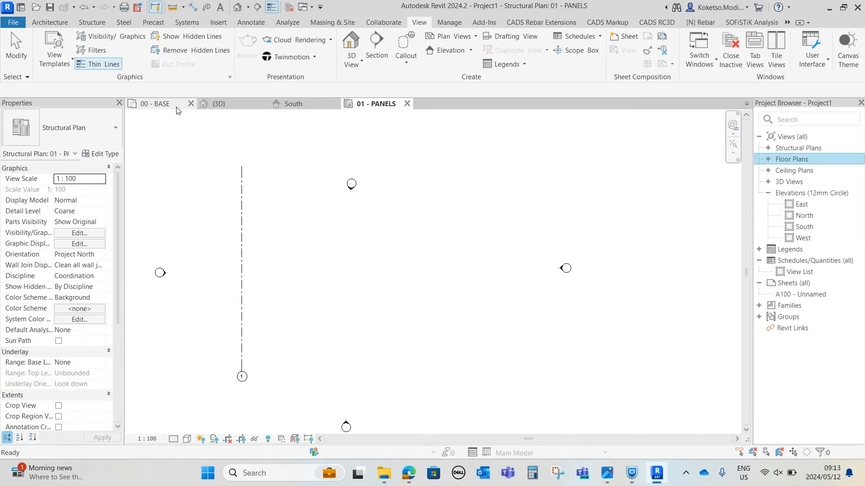
# - Close the 00 - BASE floor plan and extend the lower end of grid 1 in the 01 - PANELS structural plan
pyautogui.click(191, 104)
pyautogui.scroll(-2, 343, 227)
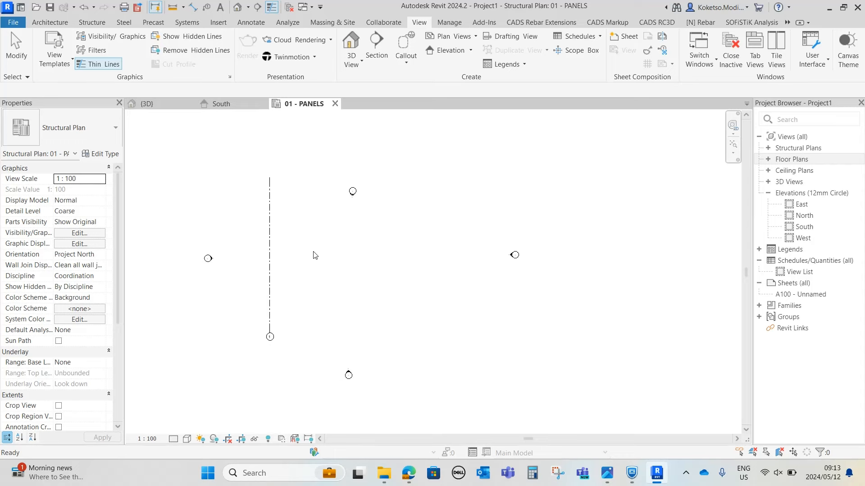
pyautogui.click(267, 331)
pyautogui.moveTo(269, 335); pyautogui.dragTo(270, 369)
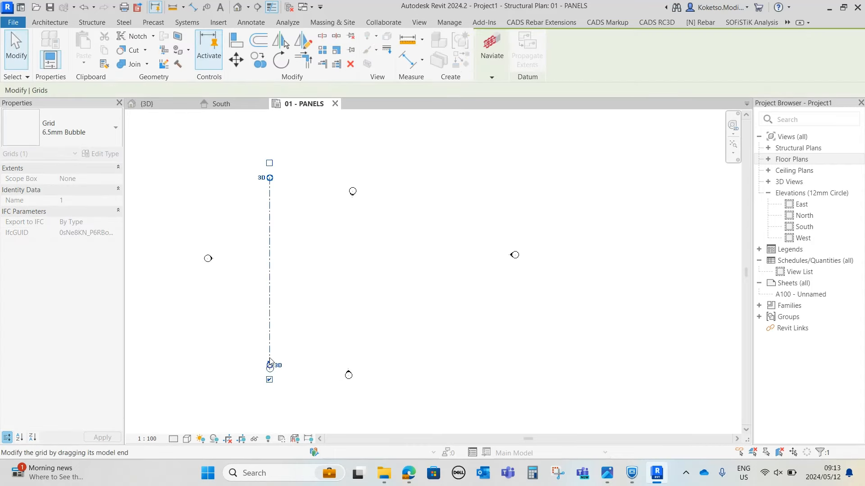
pyautogui.click(215, 139)
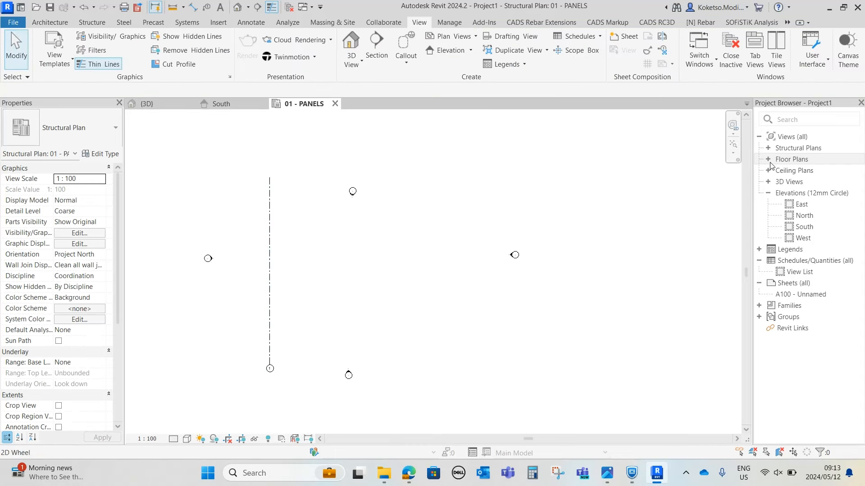
# - Copy both 12-bay parking rows in the 00 - BASE floor plan and paste them aligned to the 00 - BASE level
pyautogui.doubleClick(808, 159)
pyautogui.doubleClick(812, 172)
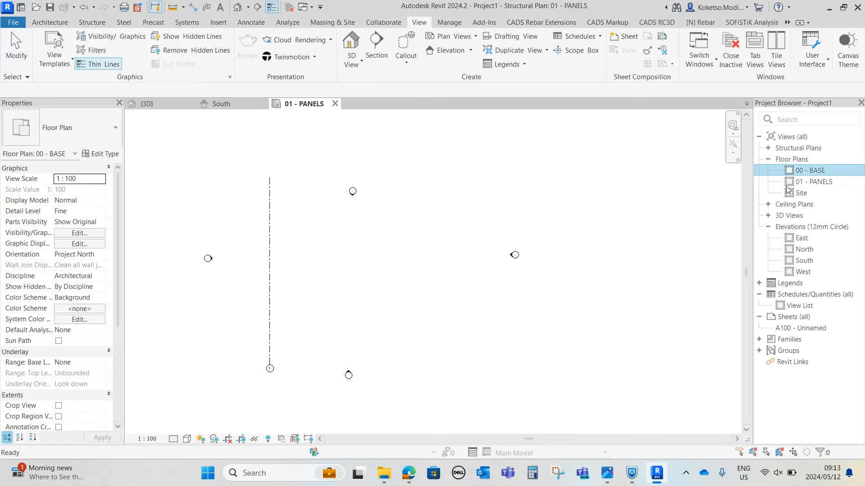
pyautogui.click(373, 281)
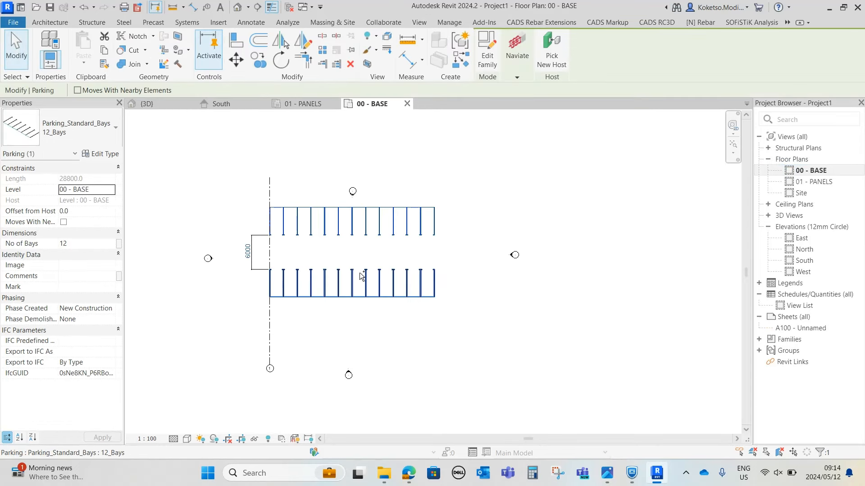
pyautogui.keyDown('ctrl'); pyautogui.click(373, 281); pyautogui.keyUp('ctrl')
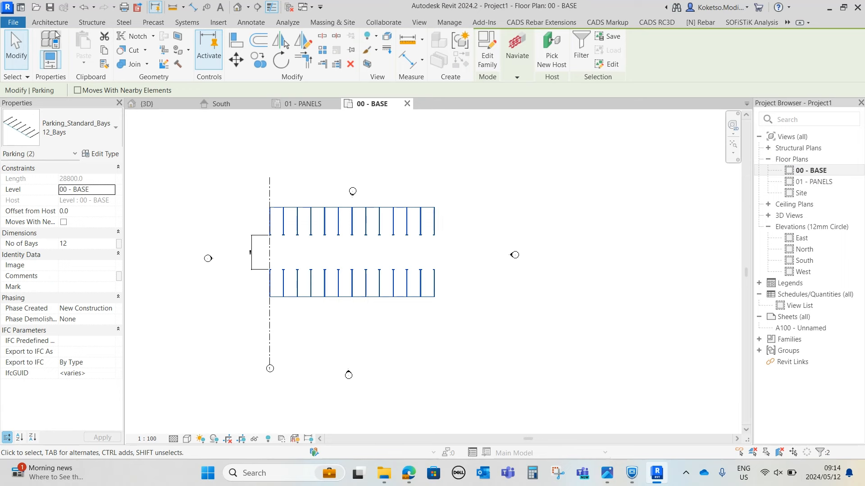
pyautogui.click(107, 50)
pyautogui.click(83, 63)
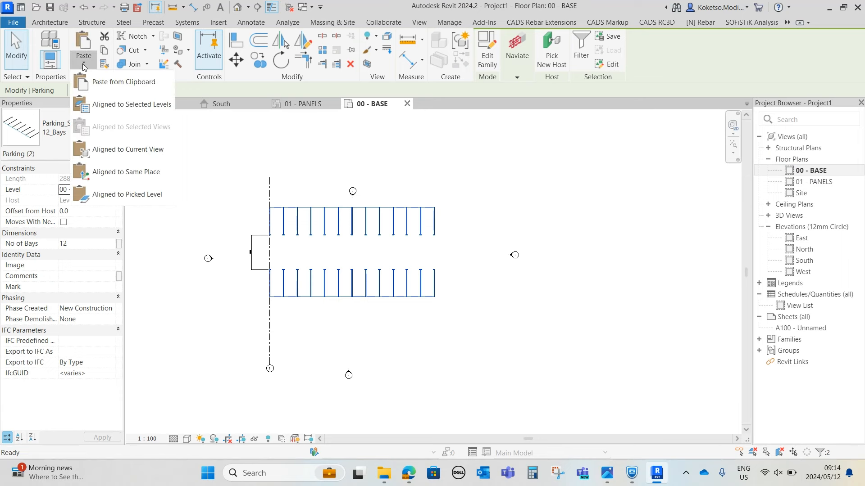
pyautogui.click(120, 105)
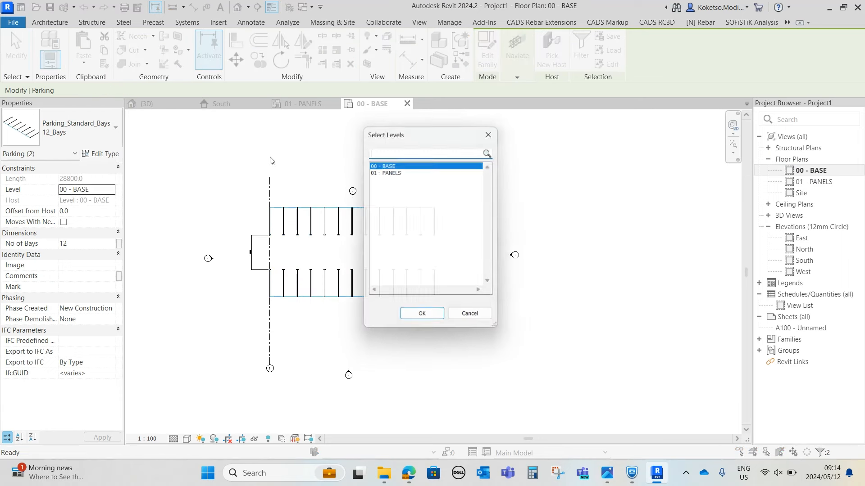
pyautogui.click(423, 319)
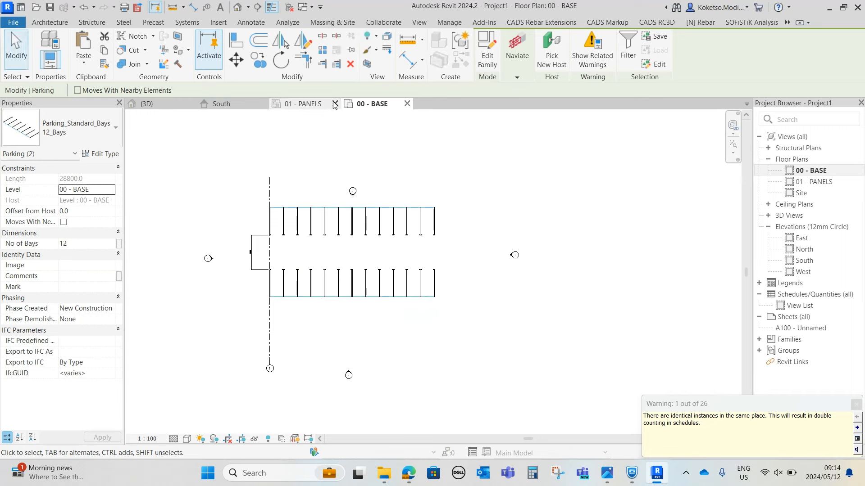
# - Open the 00 - BASE structural plan and set its detail level to Fine
pyautogui.click(768, 148)
pyautogui.click(806, 159)
pyautogui.doubleClick(807, 159)
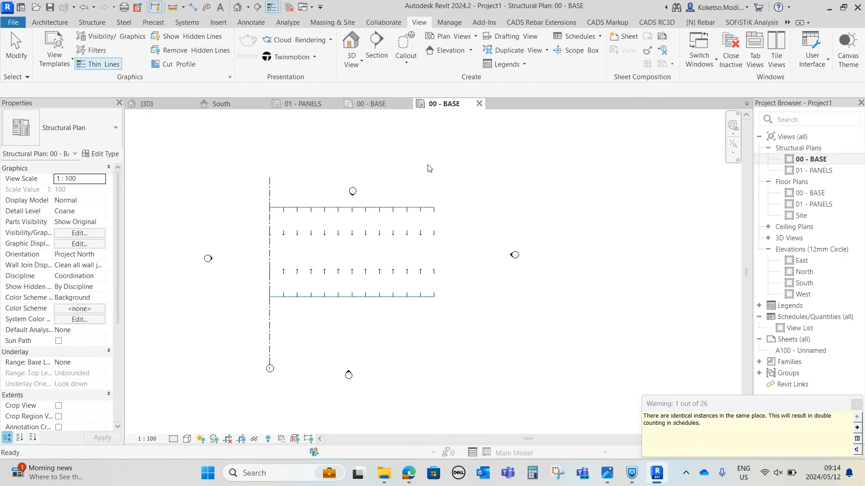
pyautogui.press('Escape')
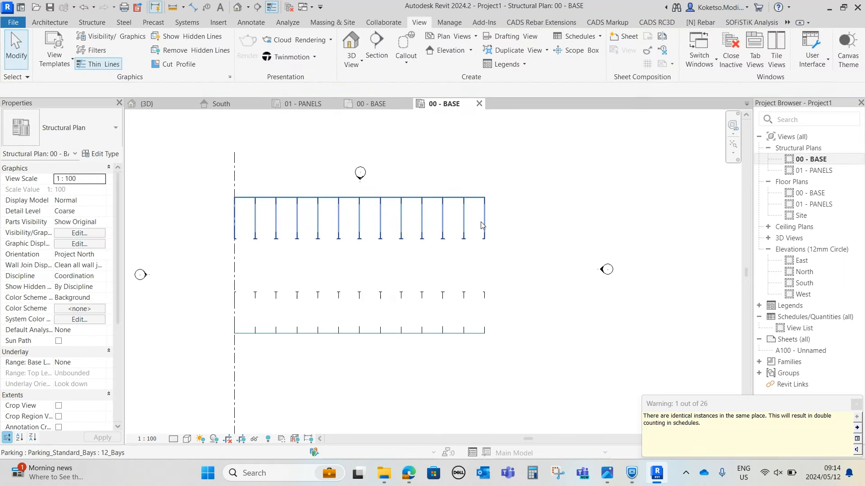
pyautogui.scroll(2, 510, 271)
pyautogui.moveTo(514, 270); pyautogui.dragTo(665, 250, button='middle')
pyautogui.scroll(-2, 665, 250)
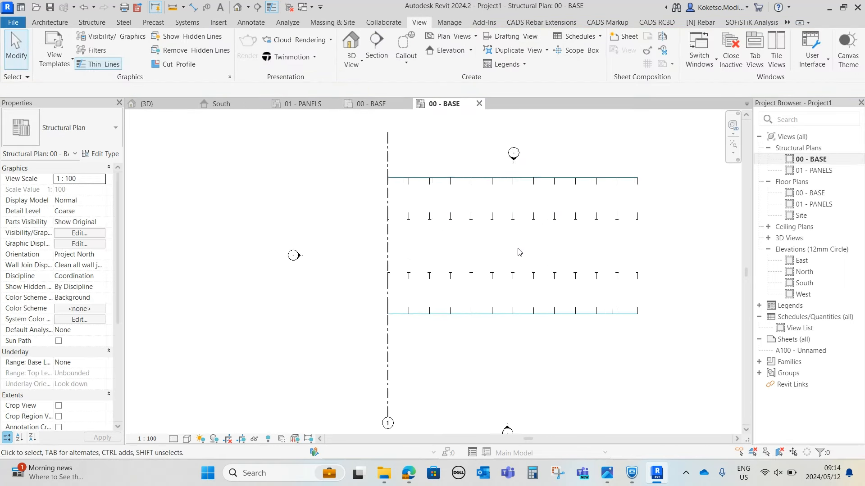
pyautogui.click(173, 439)
pyautogui.click(183, 426)
pyautogui.scroll(1, 531, 278)
pyautogui.moveTo(532, 278); pyautogui.dragTo(441, 291, button='middle')
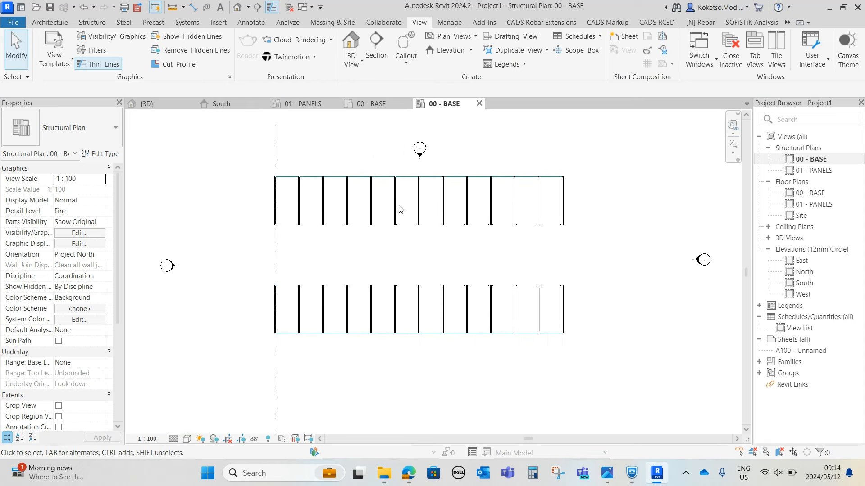
# - Close the 00 - BASE floor plan and return to the 00 - BASE structural plan
pyautogui.click(365, 104)
pyautogui.moveTo(376, 207); pyautogui.dragTo(410, 212, button='middle')
pyautogui.scroll(-1, 434, 205)
pyautogui.click(406, 104)
pyautogui.scroll(2, 301, 265)
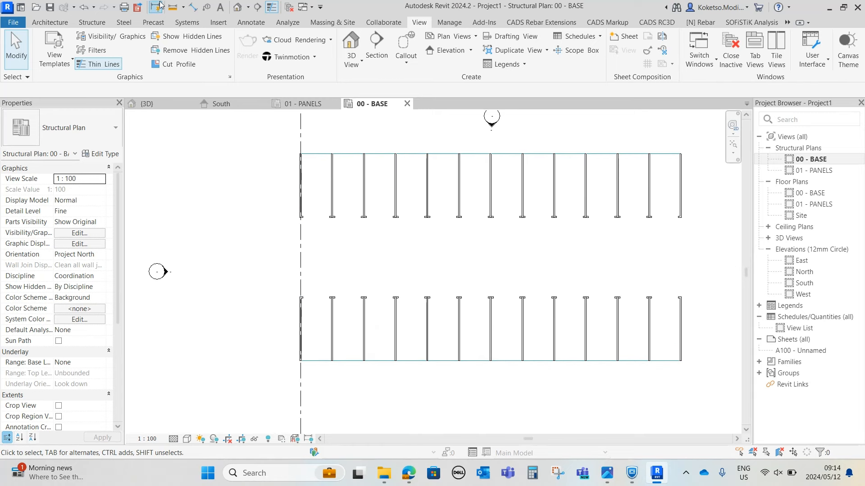
# - Dimension the aisle between the two parking rows, placing the aligned dimension to the left of grid 1
pyautogui.click(194, 7)
pyautogui.scroll(5, 289, 283)
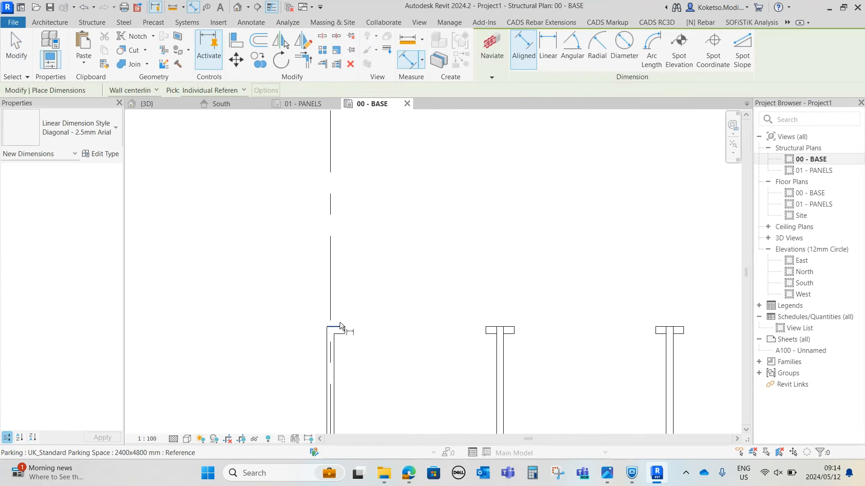
pyautogui.moveTo(348, 198); pyautogui.dragTo(347, 254, button='middle')
pyautogui.scroll(-3, 347, 253)
pyautogui.scroll(2, 341, 135)
pyautogui.click(339, 119)
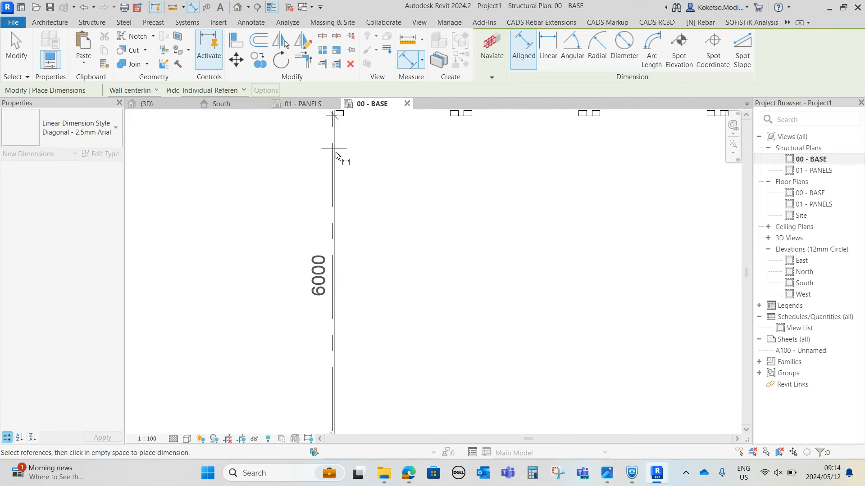
pyautogui.scroll(-3, 334, 150)
pyautogui.click(265, 174)
pyautogui.press('Escape')
pyautogui.scroll(-4, 254, 147)
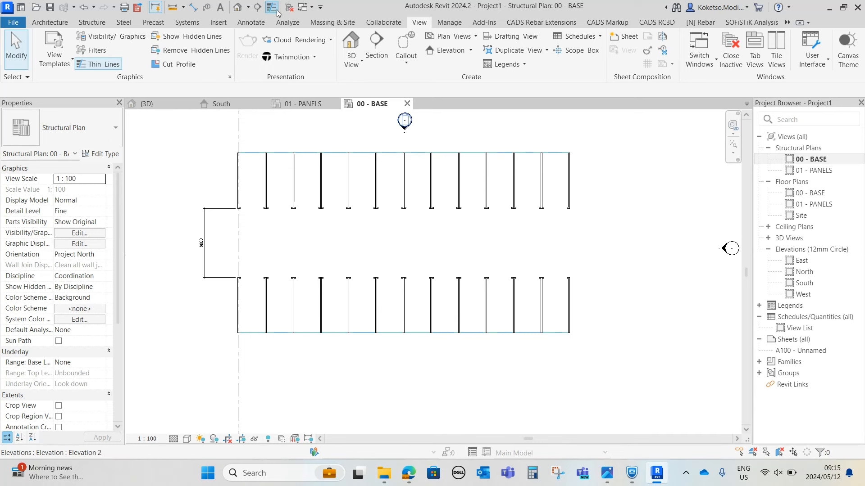
# - Start loading a family, browse the UK library's structural columns to the British Standard folder, and show its families as large icons
pyautogui.click(220, 22)
pyautogui.click(451, 53)
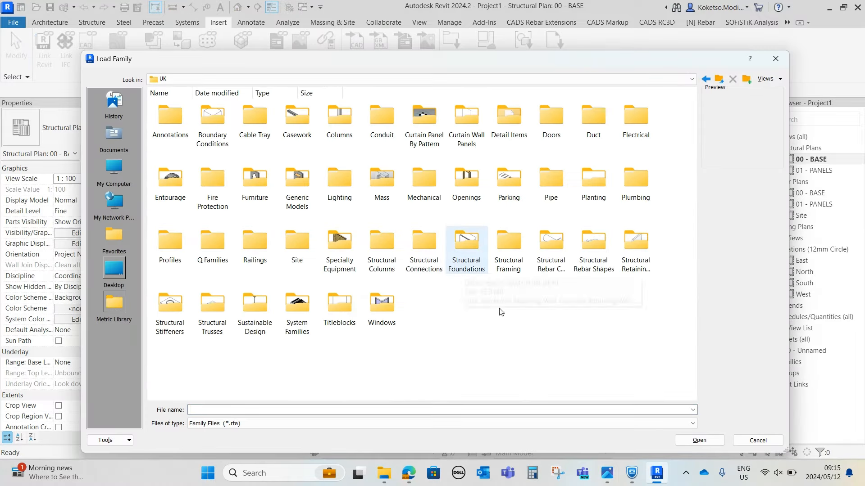
pyautogui.doubleClick(425, 246)
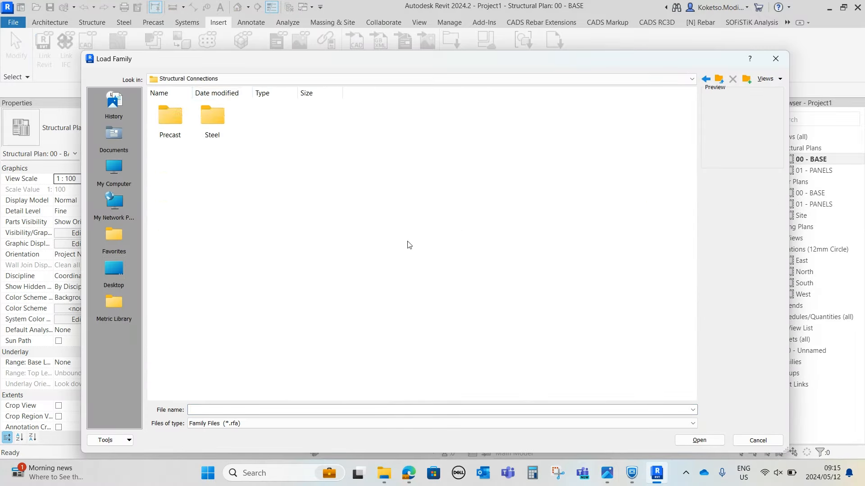
pyautogui.click(719, 80)
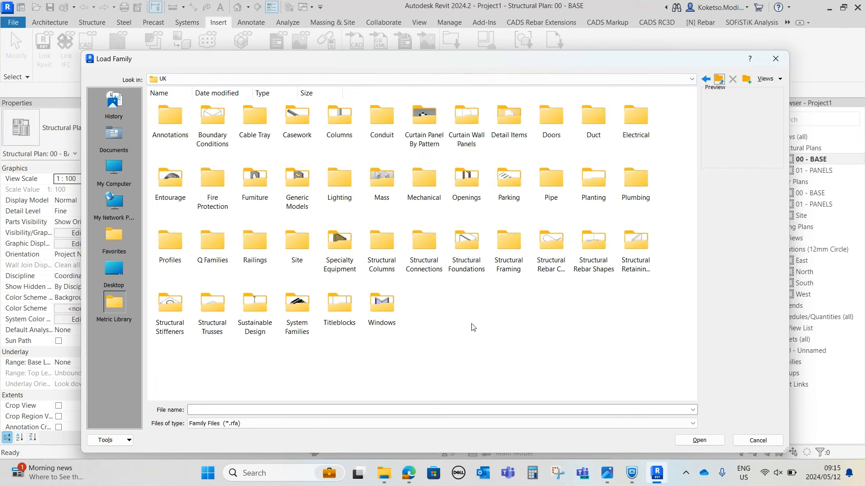
pyautogui.doubleClick(381, 243)
pyautogui.doubleClick(297, 121)
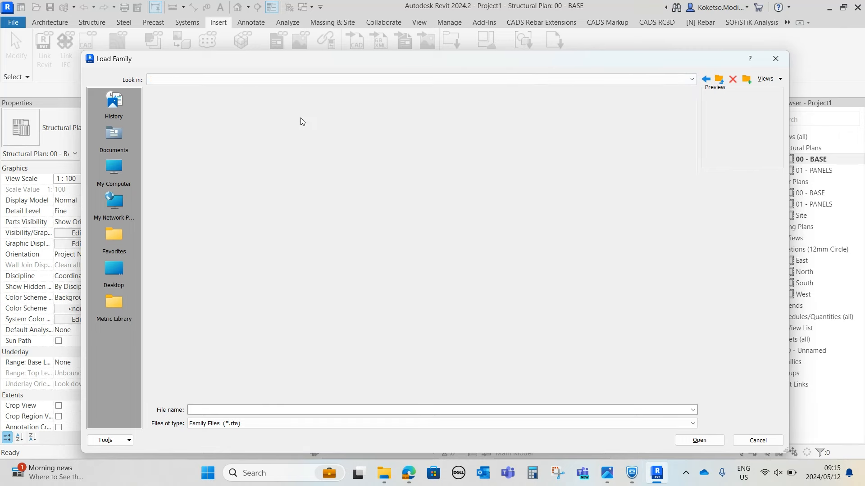
pyautogui.doubleClick(171, 120)
pyautogui.rightClick(271, 207)
pyautogui.moveTo(302, 217)
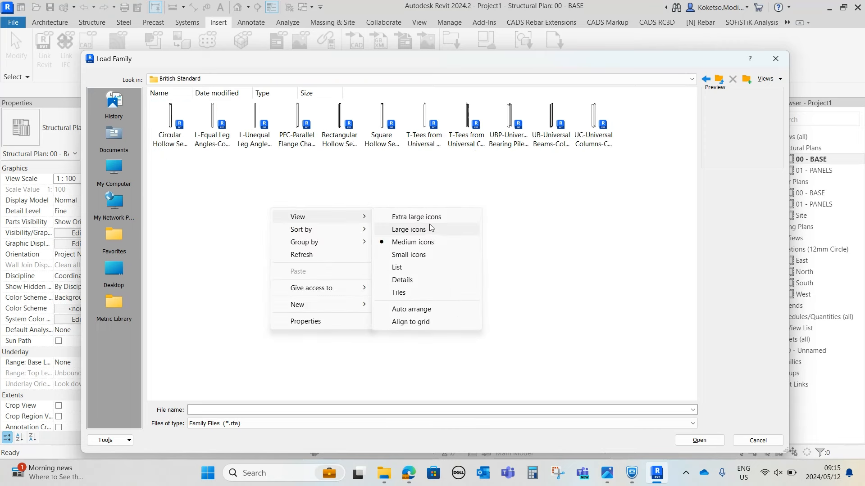
pyautogui.click(416, 228)
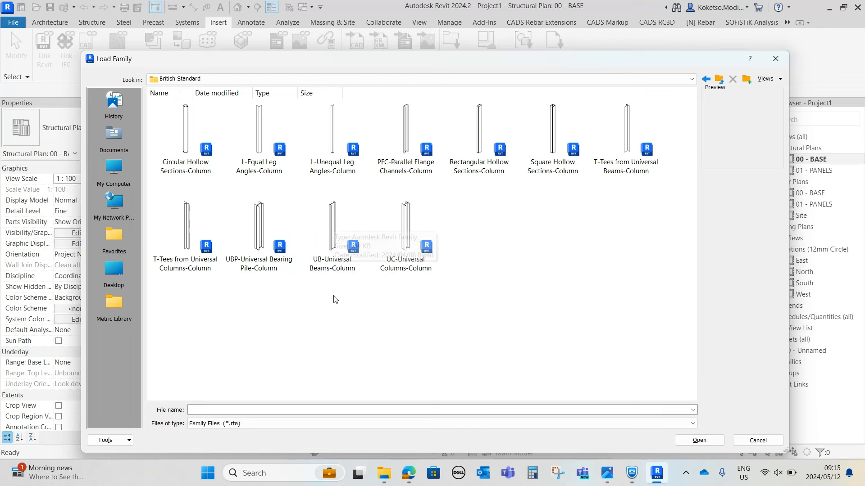
# - Load the UB-Universal Beams-Column family with the UB305x127x37 type
pyautogui.click(332, 225)
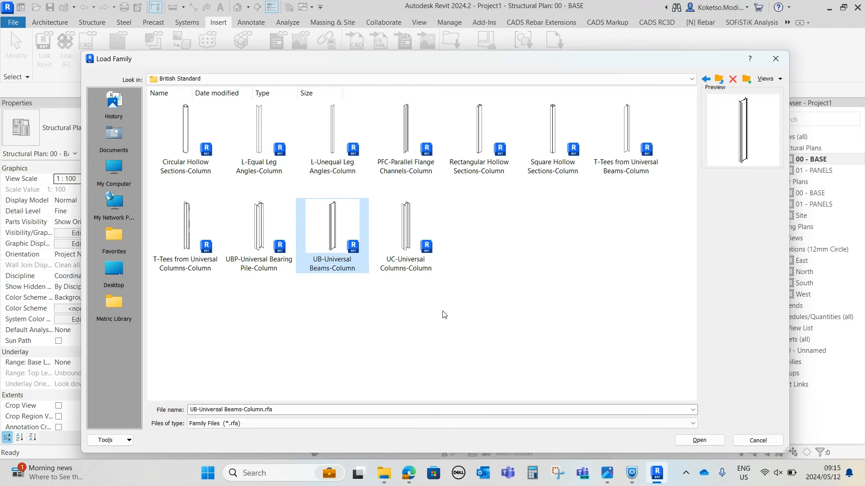
pyautogui.click(700, 441)
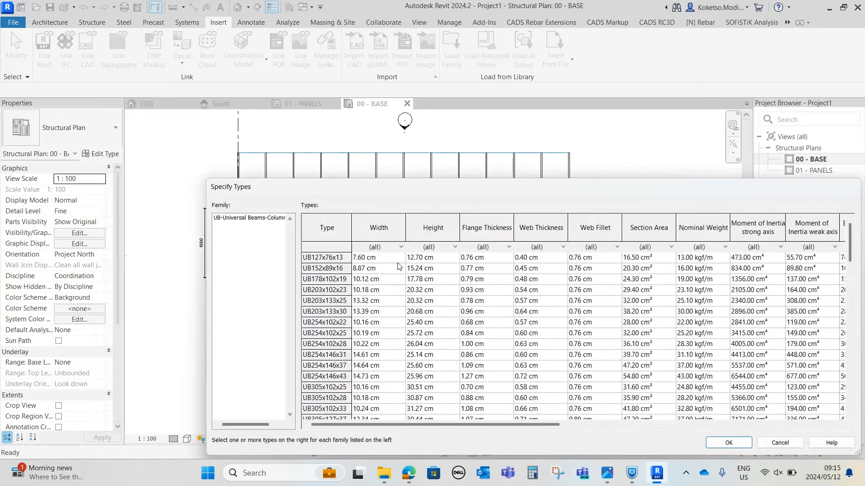
pyautogui.scroll(-4, 315, 345)
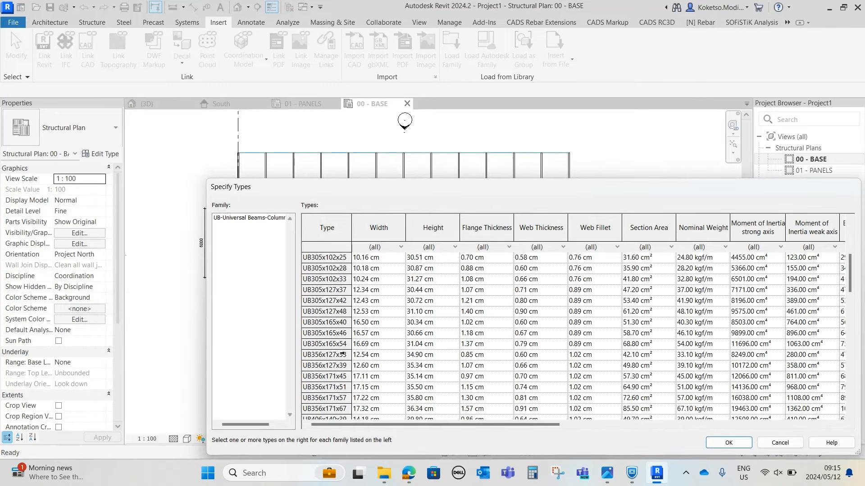
pyautogui.click(324, 290)
pyautogui.click(729, 442)
# - Place a UB305x127x37 structural column at the upper-left corner of the upper parking row and align it with grid 1
pyautogui.click(92, 23)
pyautogui.click(238, 156)
pyautogui.scroll(10, 239, 155)
pyautogui.press('a')
pyautogui.press('l')
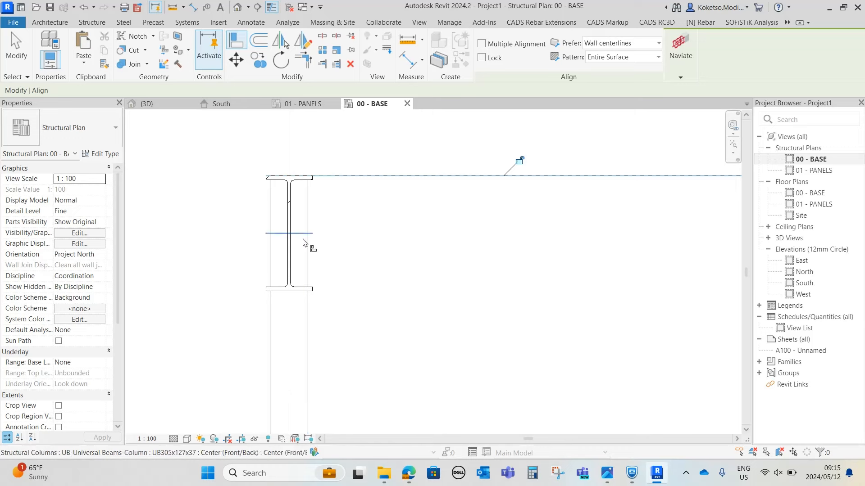
pyautogui.click(289, 322)
pyautogui.click(289, 255)
pyautogui.press('Escape')
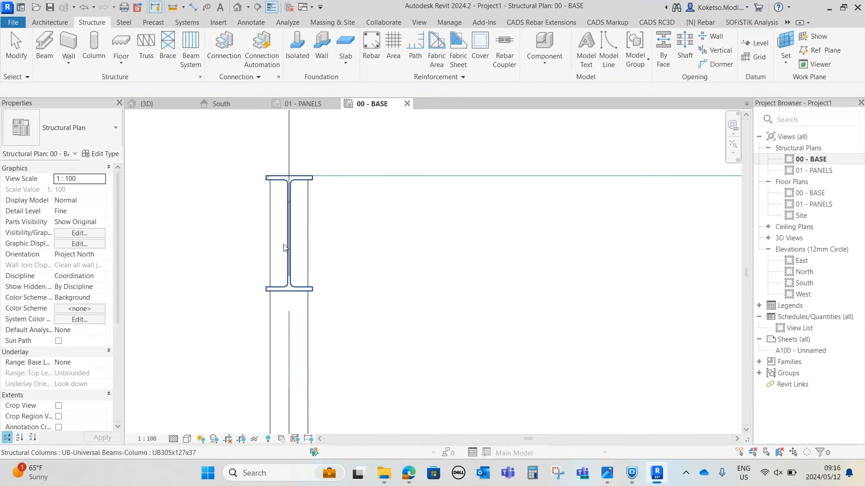
# - Copy the UB305x127x37 corner column 4800 mm along the upper parking row, with multiple copies enabled
pyautogui.scroll(-3, 289, 252)
pyautogui.click(288, 243)
pyautogui.scroll(-2, 273, 163)
pyautogui.scroll(-4, 278, 201)
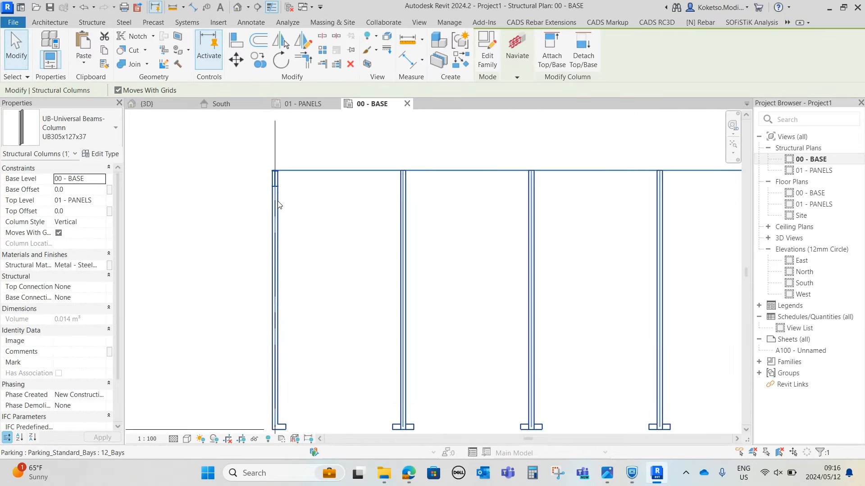
pyautogui.click(259, 59)
pyautogui.click(199, 91)
pyautogui.scroll(3, 338, 223)
pyautogui.click(229, 288)
pyautogui.write('4800')
pyautogui.press('Return')
# - Place further column copies at 4800 mm spacing on every second bay line, up to the far end of the upper row
pyautogui.moveTo(505, 289); pyautogui.dragTo(426, 290, button='middle')
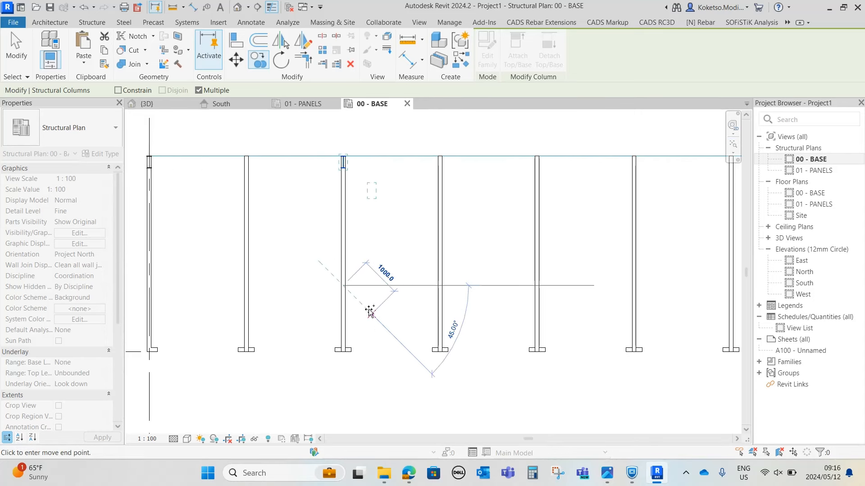
pyautogui.scroll(7, 522, 285)
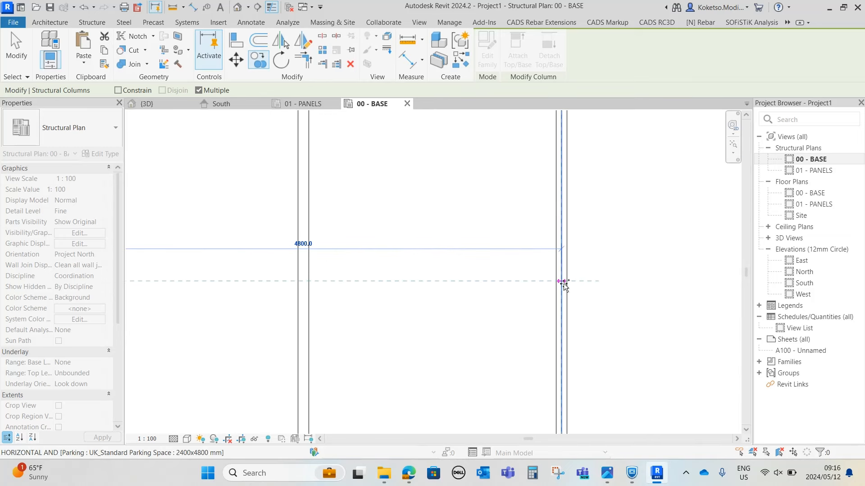
pyautogui.click(561, 281)
pyautogui.scroll(-4, 565, 287)
pyautogui.scroll(-2, 566, 288)
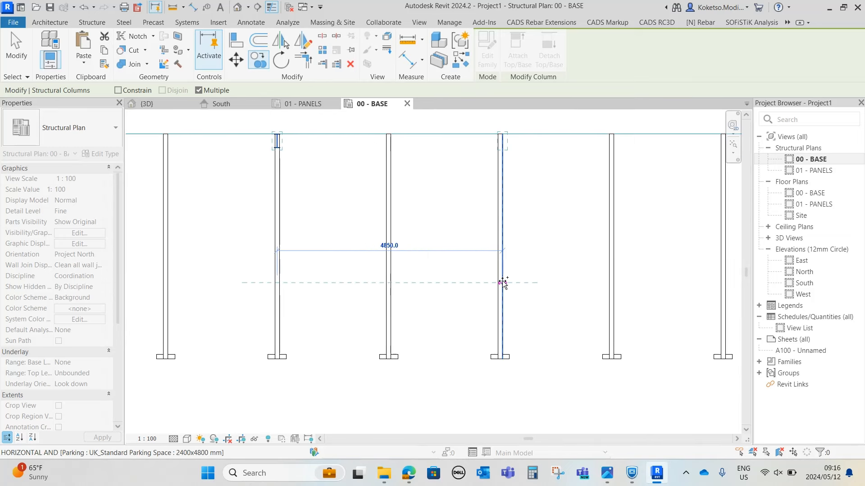
pyautogui.scroll(2, 351, 289)
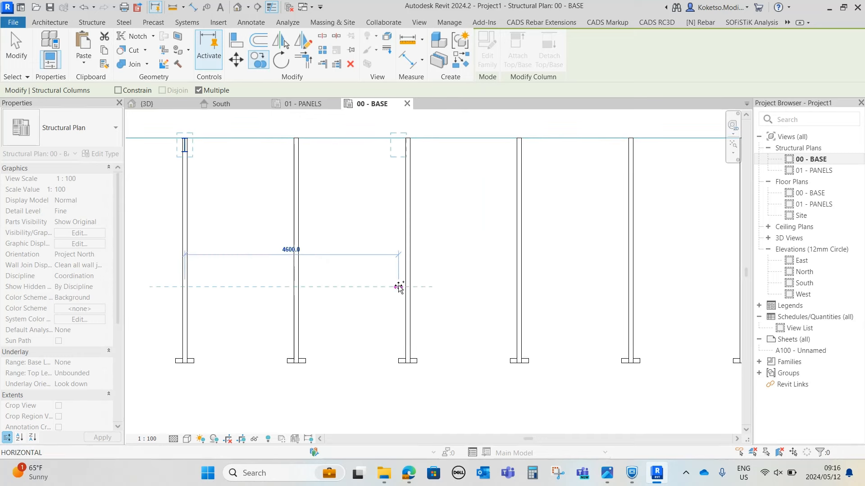
pyautogui.scroll(2, 412, 288)
pyautogui.scroll(-5, 406, 288)
pyautogui.scroll(2, 392, 289)
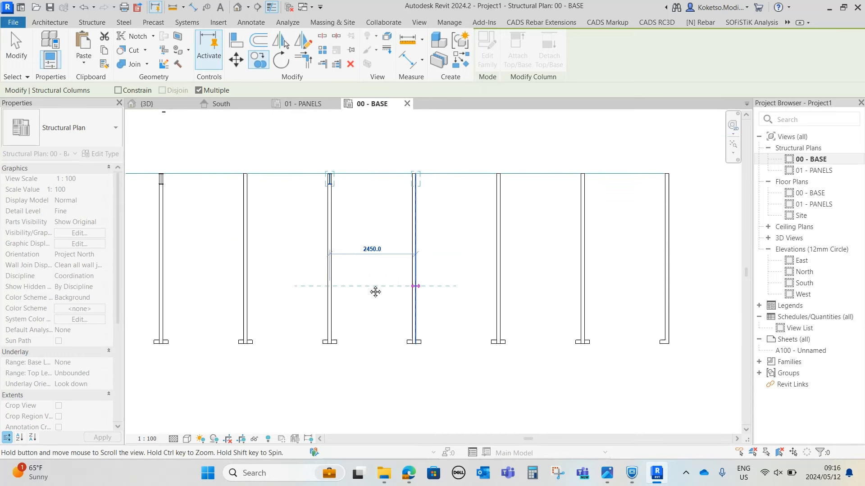
pyautogui.scroll(3, 367, 297)
pyautogui.click(415, 294)
pyautogui.scroll(-1, 413, 296)
pyautogui.moveTo(413, 296); pyautogui.dragTo(257, 292, button='middle')
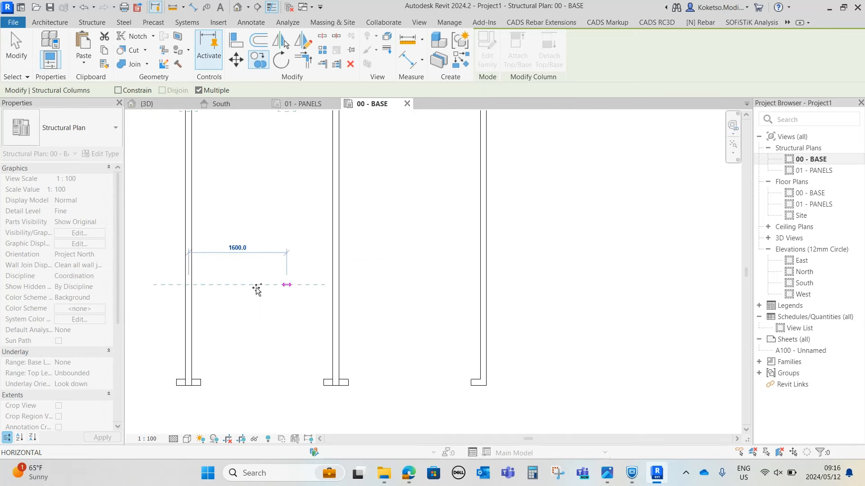
pyautogui.scroll(2, 454, 288)
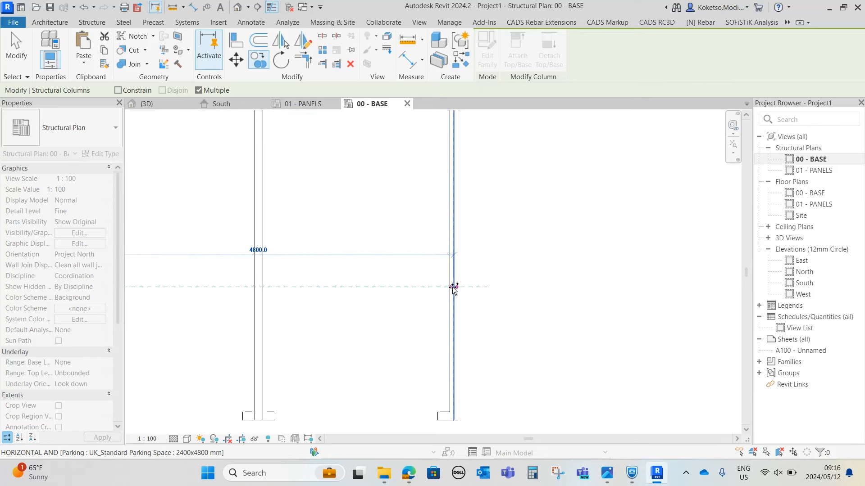
pyautogui.click(455, 289)
pyautogui.scroll(-3, 463, 289)
pyautogui.press('Escape')
pyautogui.press('Escape')
# - Examine the row of copied columns from several angles in 3D and return to the 00 - BASE structural plan
pyautogui.scroll(-2, 439, 219)
pyautogui.moveTo(296, 222); pyautogui.dragTo(473, 200, button='middle')
pyautogui.scroll(-1, 473, 201)
pyautogui.hotkey('ctrl', 'Tab')
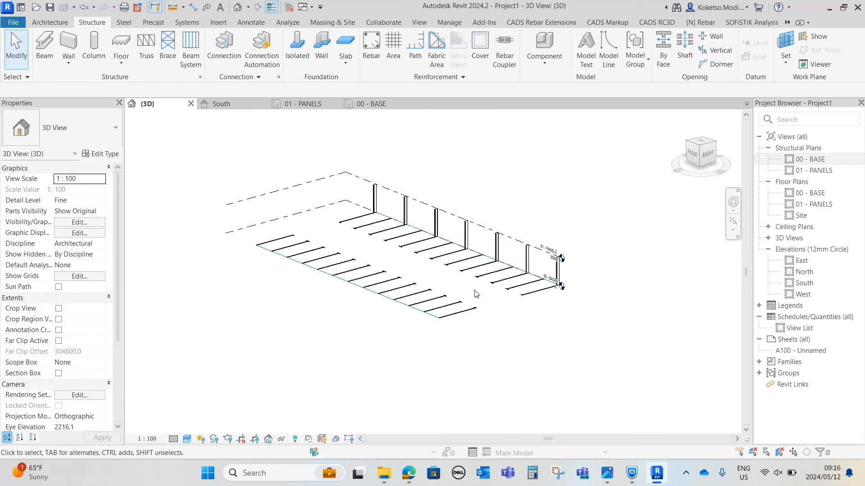
pyautogui.keyDown('shift'); pyautogui.moveTo(484, 267); pyautogui.dragTo(368, 307, button='middle'); pyautogui.keyUp('shift')
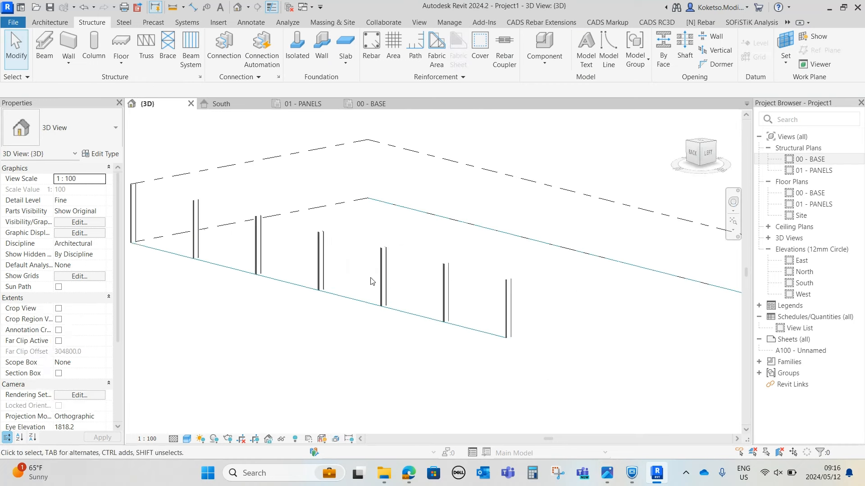
pyautogui.scroll(2, 368, 307)
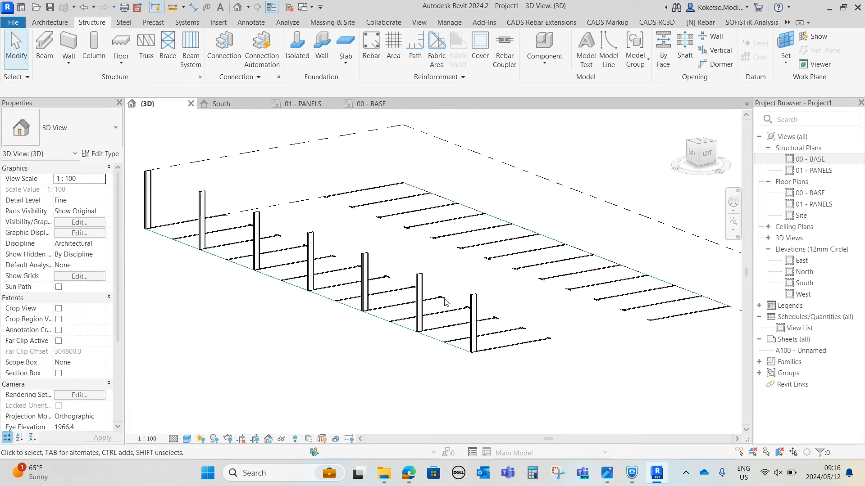
pyautogui.keyDown('shift'); pyautogui.moveTo(448, 311); pyautogui.dragTo(572, 293, button='middle'); pyautogui.keyUp('shift')
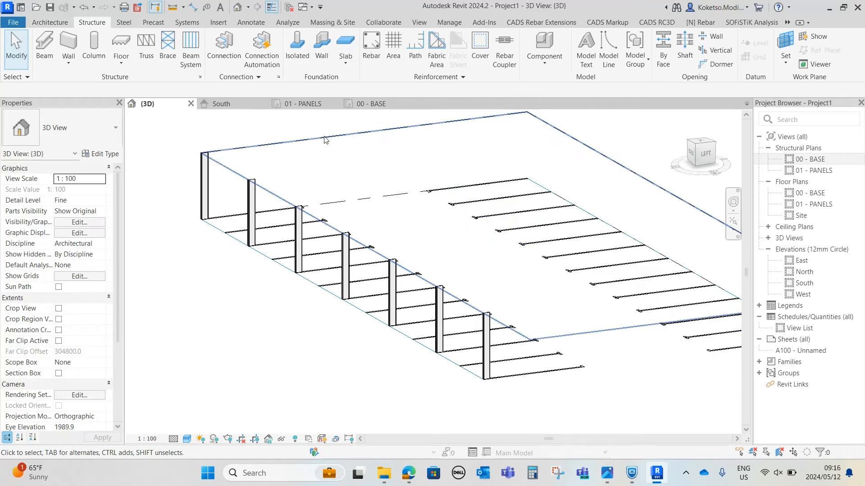
pyautogui.click(376, 105)
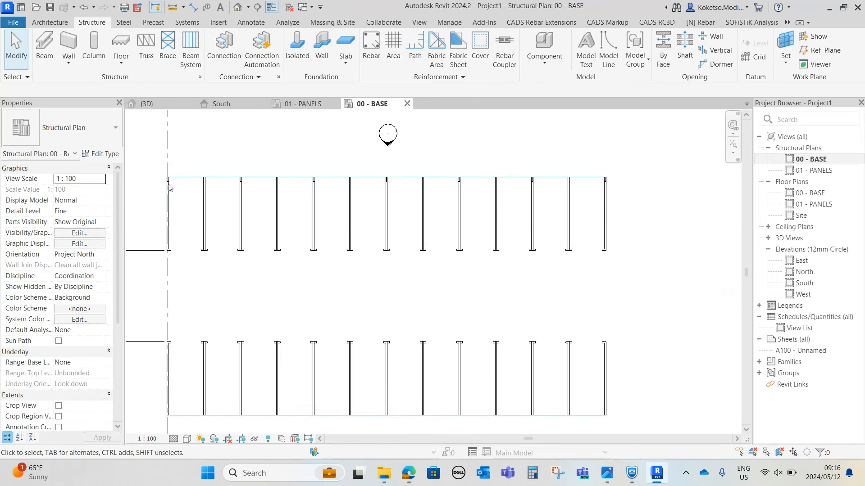
pyautogui.scroll(-2, 181, 176)
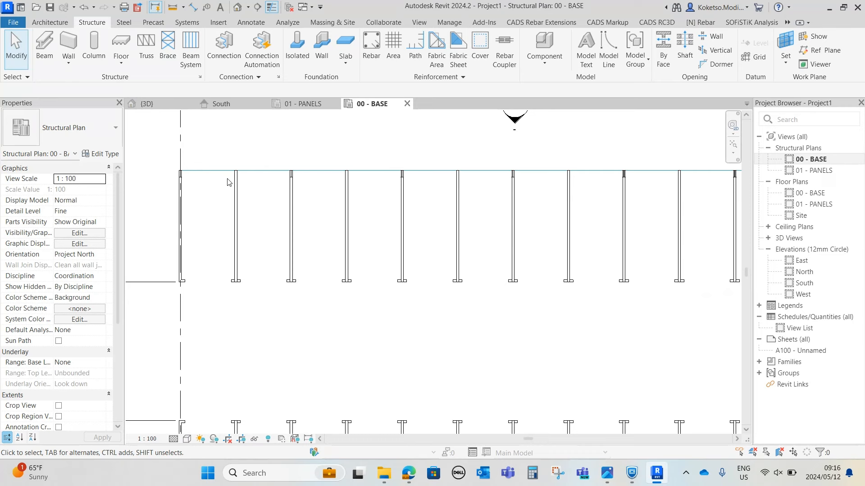
pyautogui.scroll(3, 191, 179)
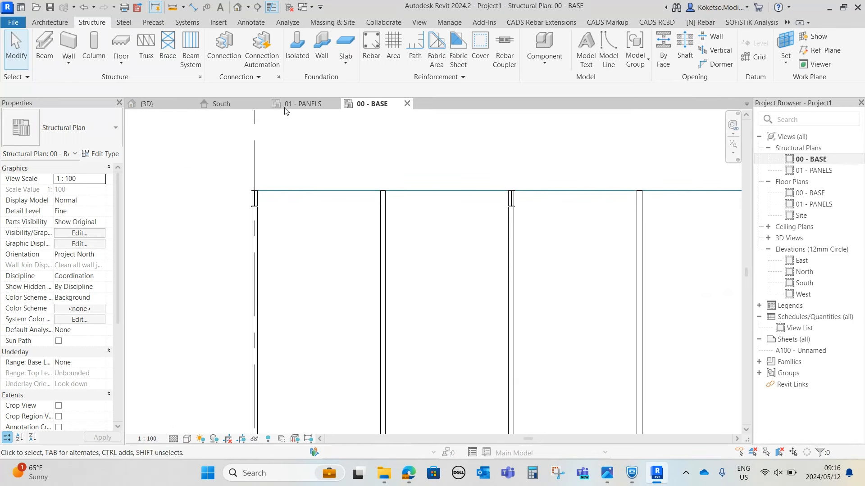
# - Start loading the Pad Foundation-Rectangular family from the UK library's Structural Foundations folder
pyautogui.click(220, 23)
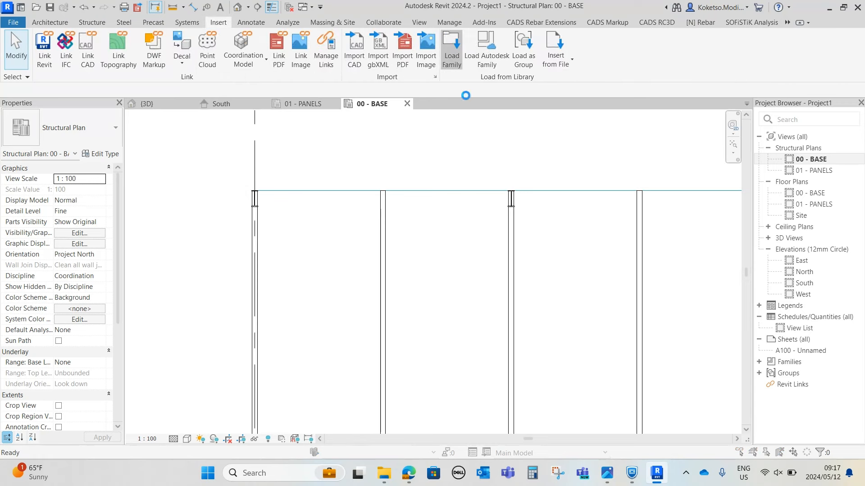
pyautogui.click(452, 45)
pyautogui.click(118, 303)
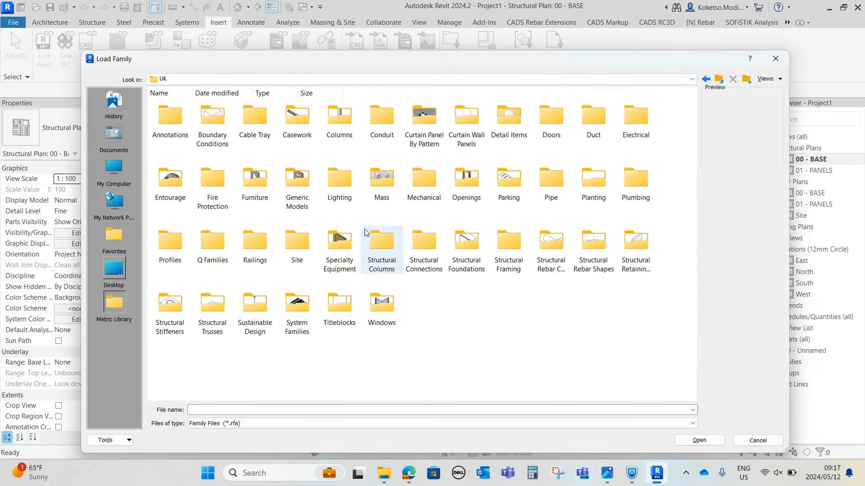
pyautogui.doubleClick(468, 246)
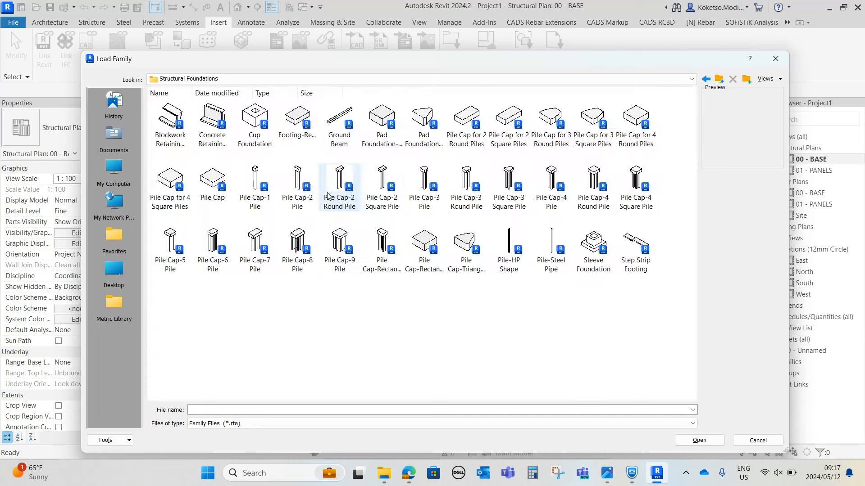
pyautogui.click(307, 135)
pyautogui.click(383, 120)
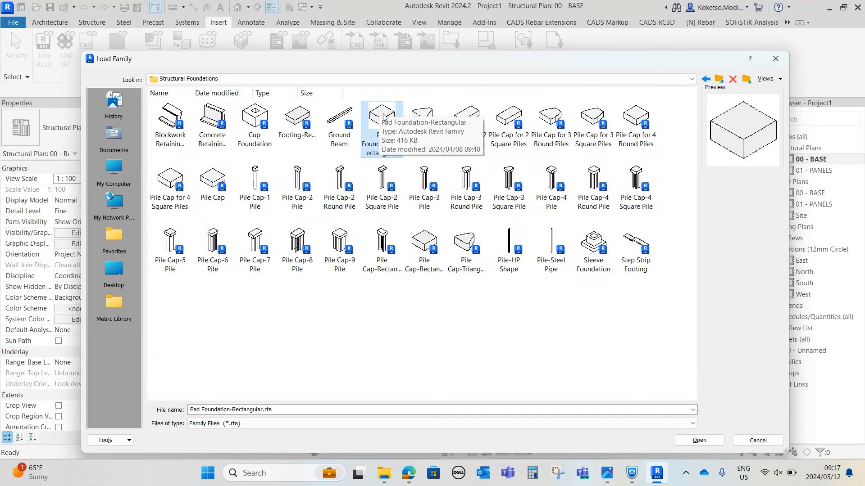
pyautogui.click(699, 440)
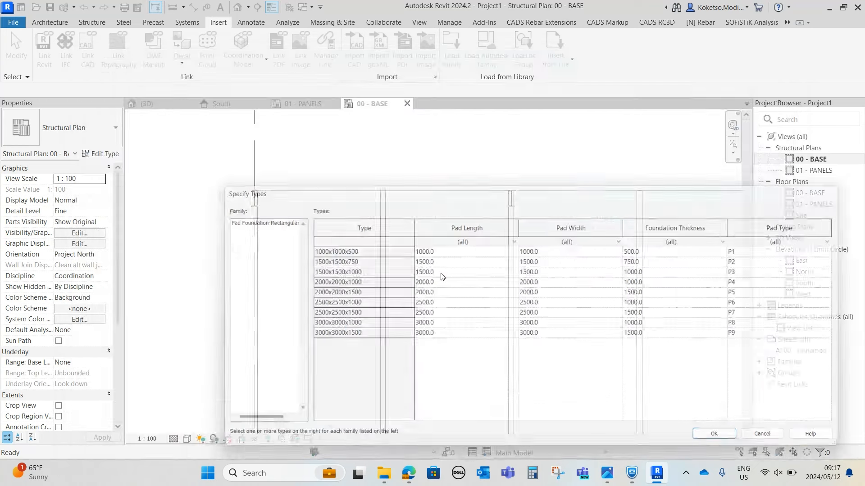
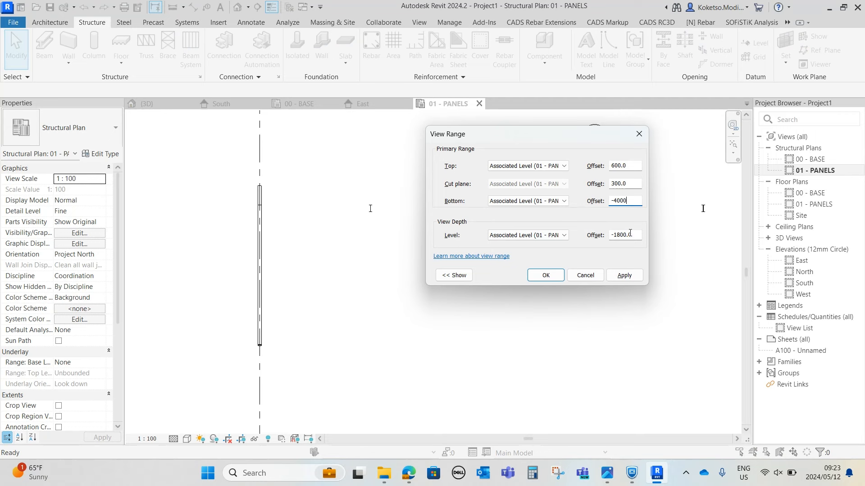
# - Set the view depth offset of the 01 - PANELS plan to -4000 and apply the view range
pyautogui.moveTo(629, 233); pyautogui.dragTo(615, 239)
pyautogui.write('4000')
pyautogui.click(631, 275)
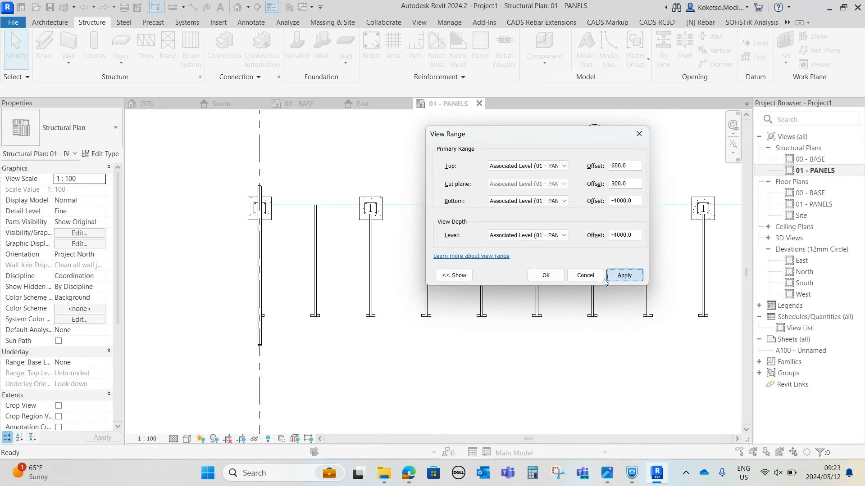
pyautogui.click(547, 277)
# - Copy the RHS250x150x12.5 beam on grid 1 to the second column of the row, with multiple copies enabled
pyautogui.scroll(3, 270, 205)
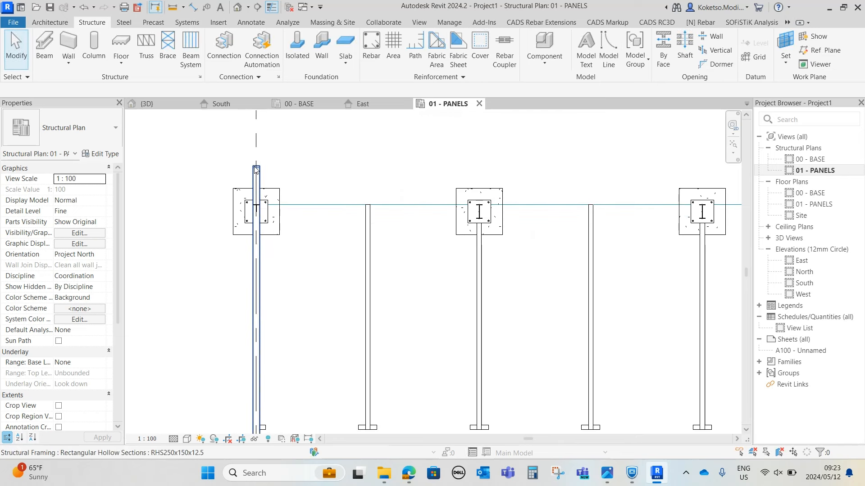
pyautogui.click(258, 234)
pyautogui.scroll(-2, 276, 204)
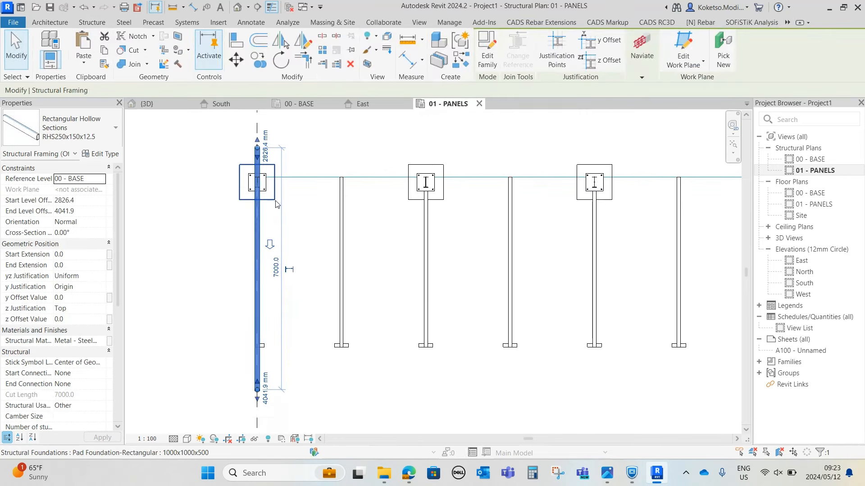
pyautogui.click(258, 59)
pyautogui.scroll(2, 266, 342)
pyautogui.scroll(2, 253, 316)
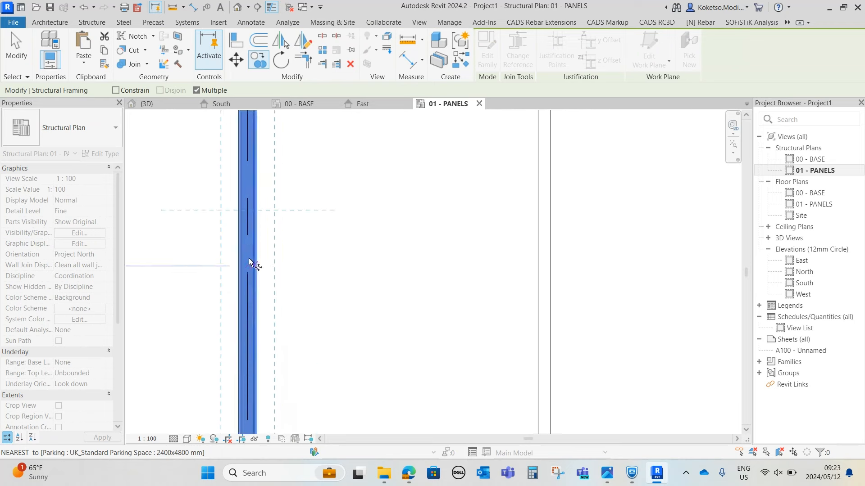
pyautogui.click(246, 230)
pyautogui.moveTo(536, 236); pyautogui.dragTo(258, 288, button='middle')
pyautogui.scroll(-2, 272, 286)
pyautogui.scroll(2, 413, 283)
pyautogui.click(412, 282)
# - Place further copies of the RHS beam at 4800 mm spacing on the remaining columns, up to the end of the upper row
pyautogui.scroll(-3, 412, 283)
pyautogui.moveTo(531, 284); pyautogui.dragTo(388, 294, button='middle')
pyautogui.scroll(5, 491, 290)
pyautogui.click(494, 290)
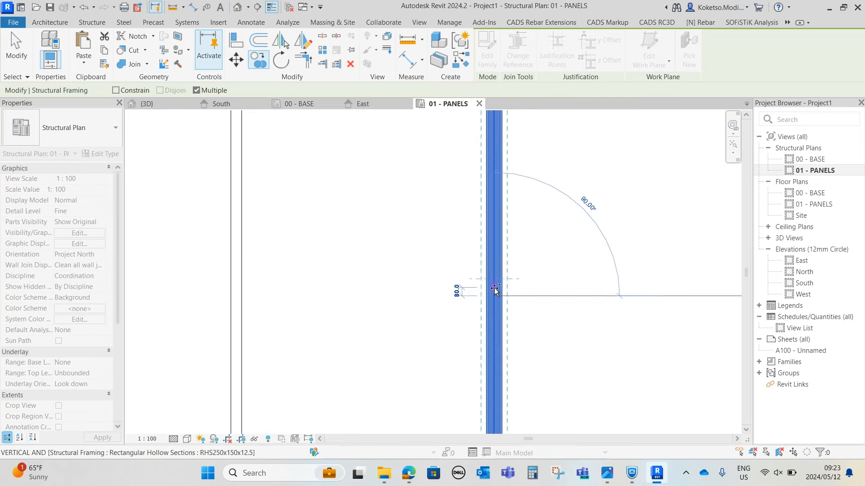
pyautogui.scroll(-6, 495, 291)
pyautogui.moveTo(565, 294); pyautogui.dragTo(337, 297, button='middle')
pyautogui.scroll(4, 462, 295)
pyautogui.click(451, 295)
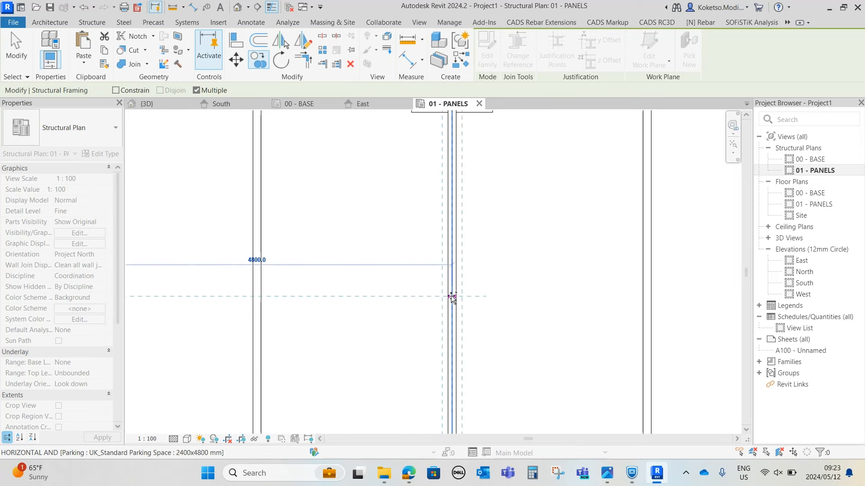
pyautogui.scroll(-5, 446, 295)
pyautogui.moveTo(523, 303); pyautogui.dragTo(289, 305, button='middle')
pyautogui.scroll(10, 374, 298)
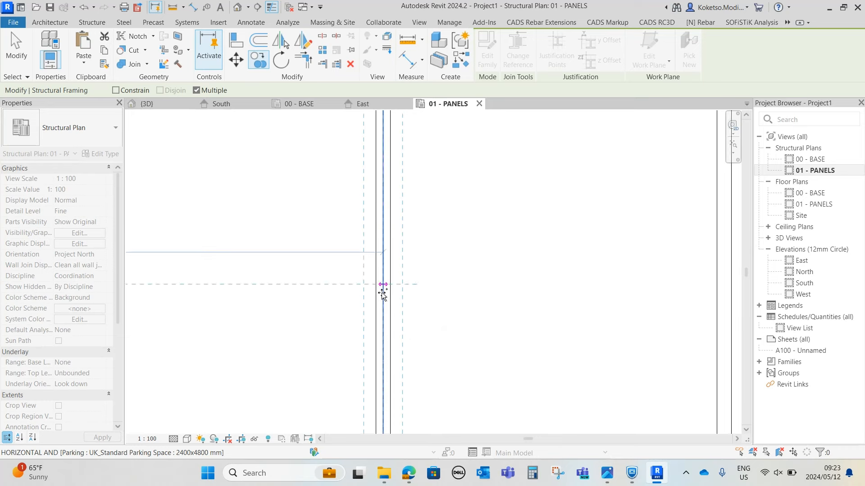
pyautogui.click(383, 290)
pyautogui.scroll(-6, 364, 289)
pyautogui.moveTo(679, 298); pyautogui.dragTo(422, 296, button='middle')
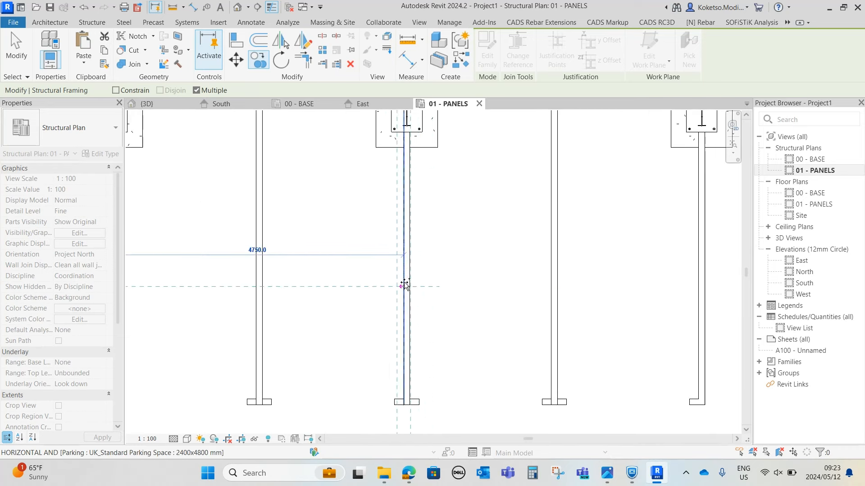
pyautogui.scroll(4, 404, 287)
pyautogui.click(409, 292)
pyautogui.scroll(-5, 372, 293)
pyautogui.moveTo(618, 296); pyautogui.dragTo(439, 301, button='middle')
pyautogui.scroll(4, 437, 302)
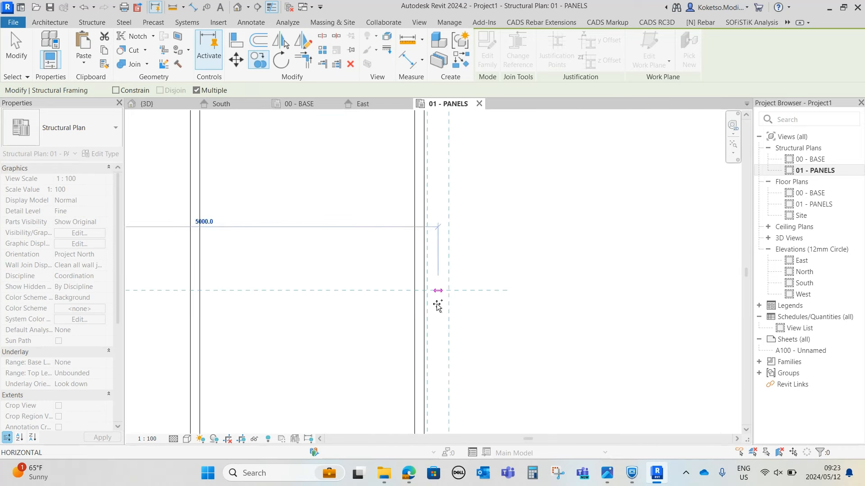
pyautogui.click(422, 290)
pyautogui.scroll(-5, 421, 290)
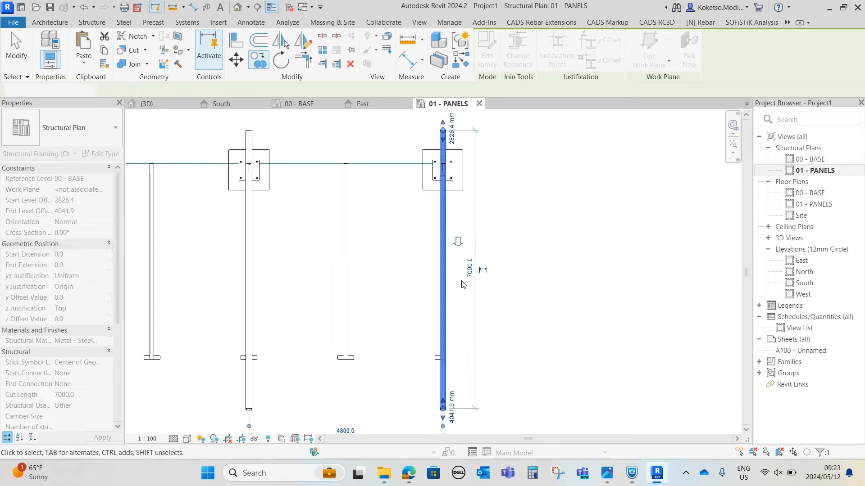
pyautogui.press('Escape')
pyautogui.press('Escape')
# - In the 3D view, place a Gable wall end plate connection between the row's end RHS beam and its UB305x127x37 column
pyautogui.click(163, 104)
pyautogui.keyDown('shift'); pyautogui.moveTo(498, 239); pyautogui.dragTo(434, 312, button='middle'); pyautogui.keyUp('shift')
pyautogui.scroll(3, 476, 294)
pyautogui.keyDown('shift'); pyautogui.moveTo(478, 295); pyautogui.dragTo(640, 410, button='middle'); pyautogui.keyUp('shift')
pyautogui.scroll(5, 451, 271)
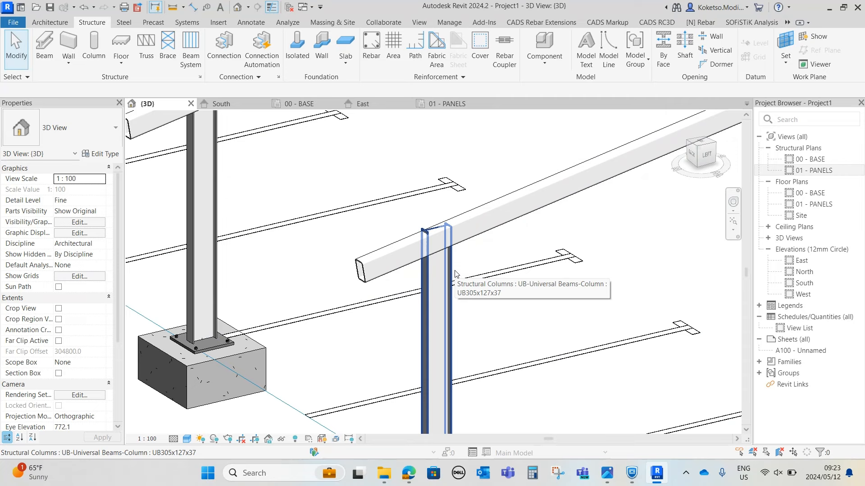
pyautogui.keyDown('shift'); pyautogui.moveTo(455, 271); pyautogui.dragTo(421, 240, button='middle'); pyautogui.keyUp('shift')
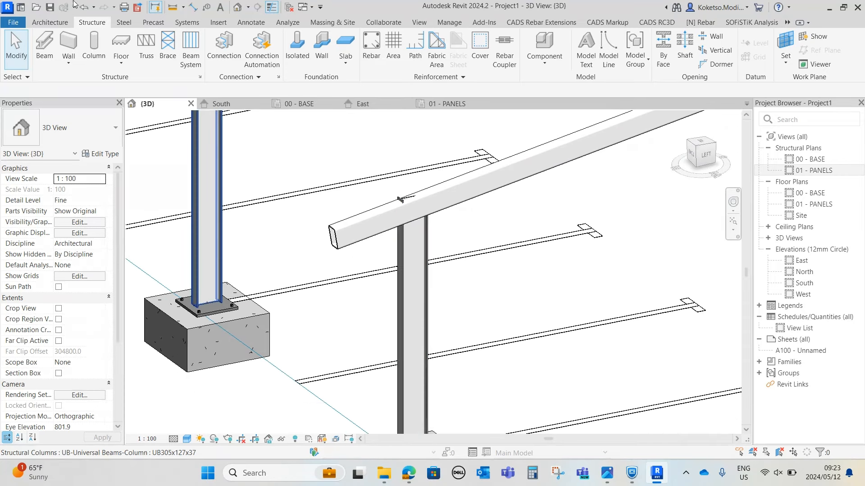
pyautogui.click(129, 21)
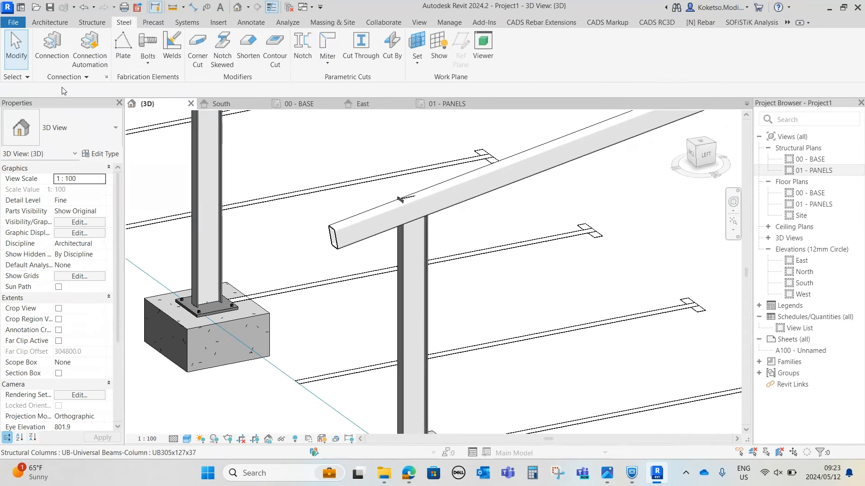
pyautogui.click(52, 45)
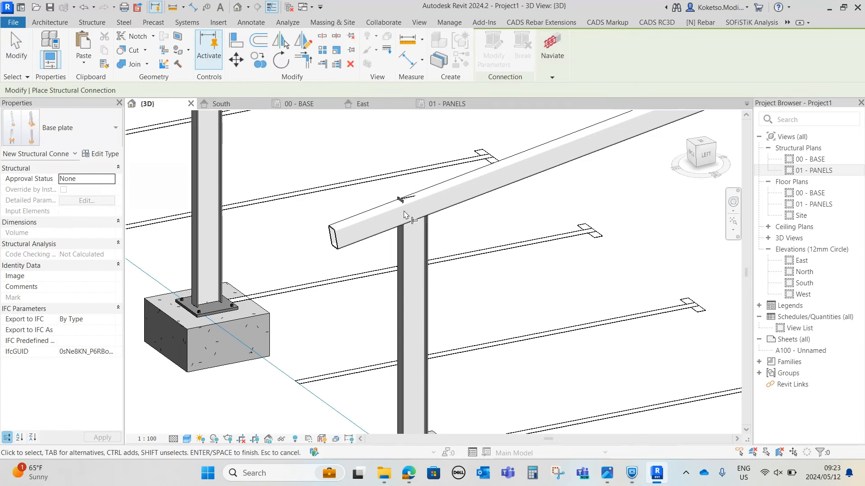
pyautogui.click(454, 205)
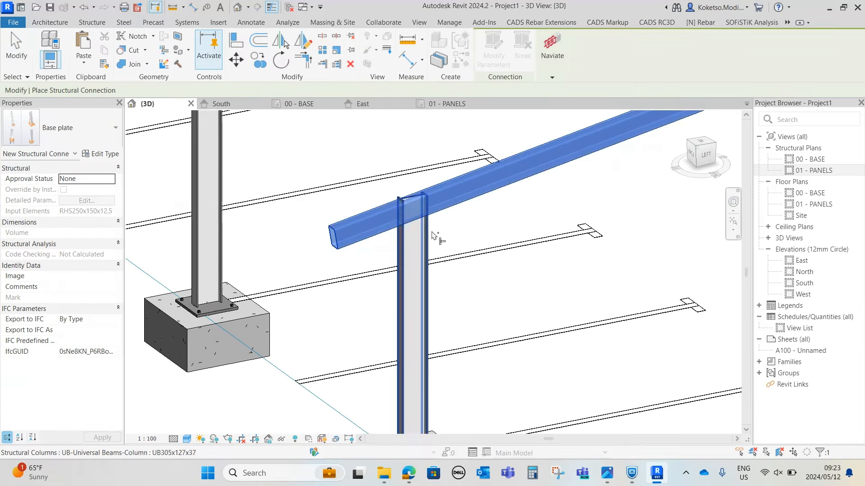
pyautogui.click(431, 233)
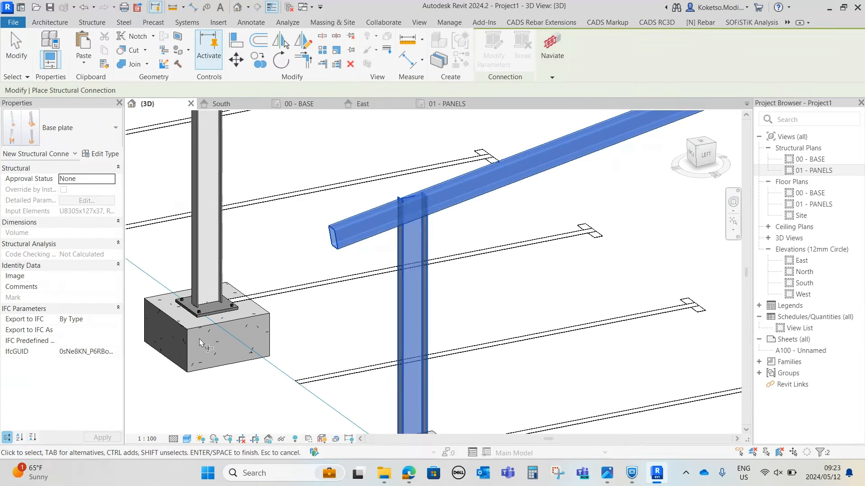
pyautogui.click(75, 138)
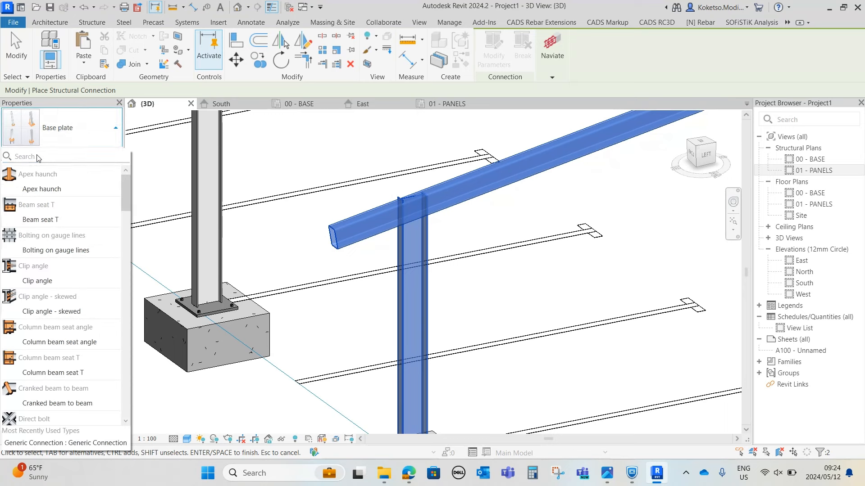
pyautogui.write('GABLE')
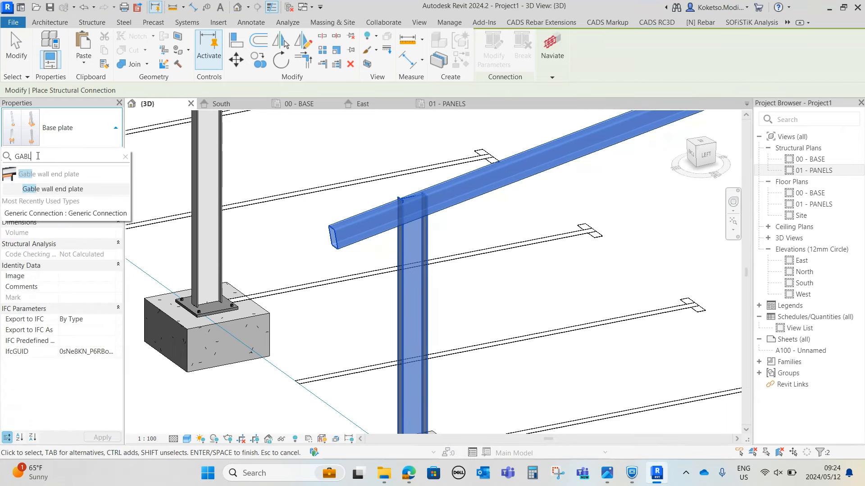
pyautogui.click(43, 191)
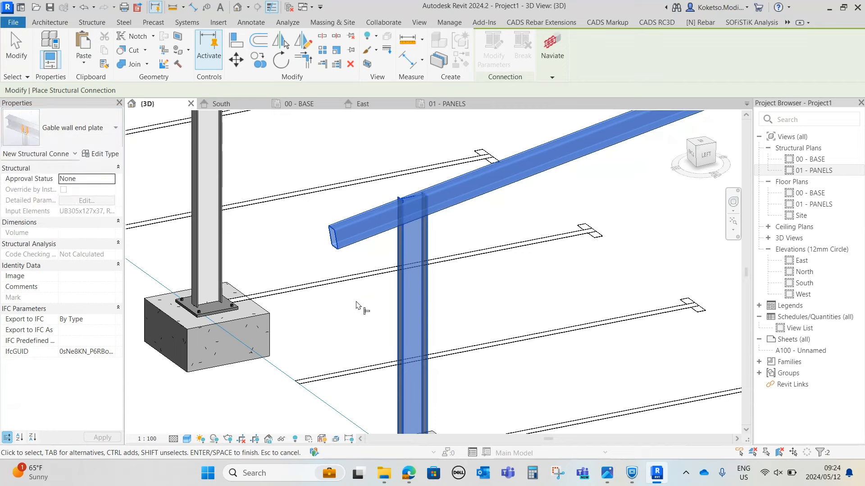
pyautogui.press('Return')
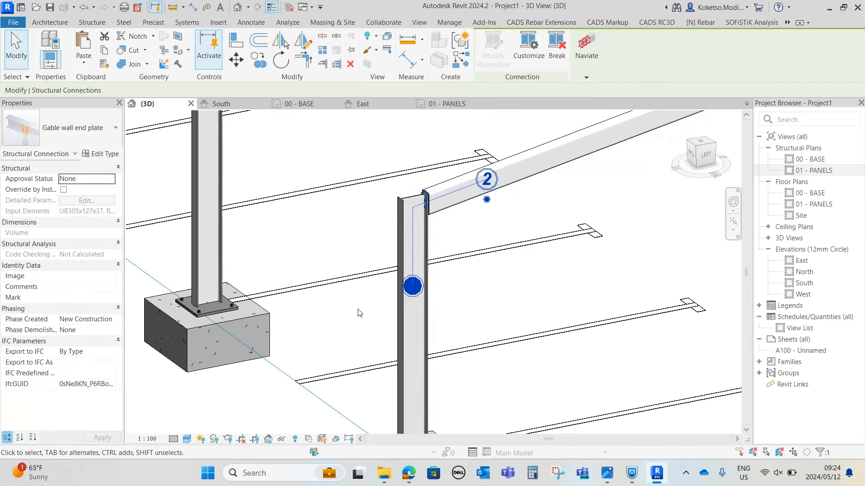
# - Make the RHS beam the primary member of the gable wall end plate connection
pyautogui.keyDown('shift'); pyautogui.moveTo(464, 256); pyautogui.dragTo(448, 275, button='middle'); pyautogui.keyUp('shift')
pyautogui.scroll(4, 411, 205)
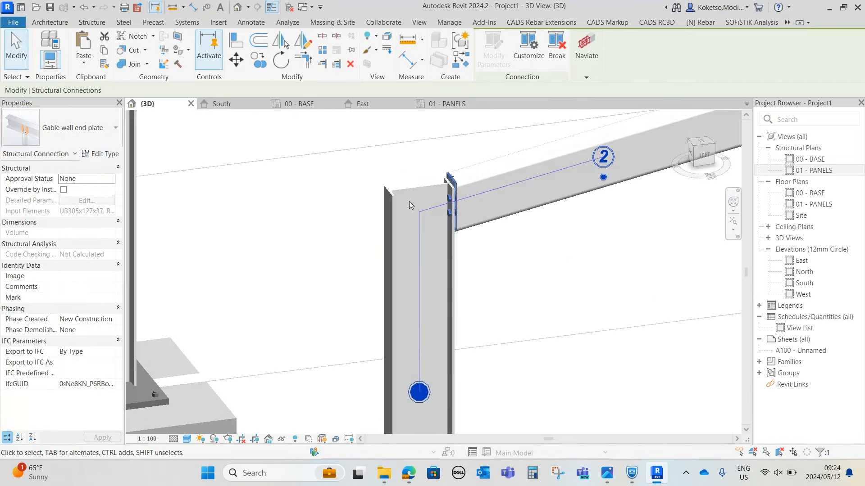
pyautogui.keyDown('shift'); pyautogui.moveTo(484, 245); pyautogui.dragTo(505, 178, button='middle'); pyautogui.keyUp('shift')
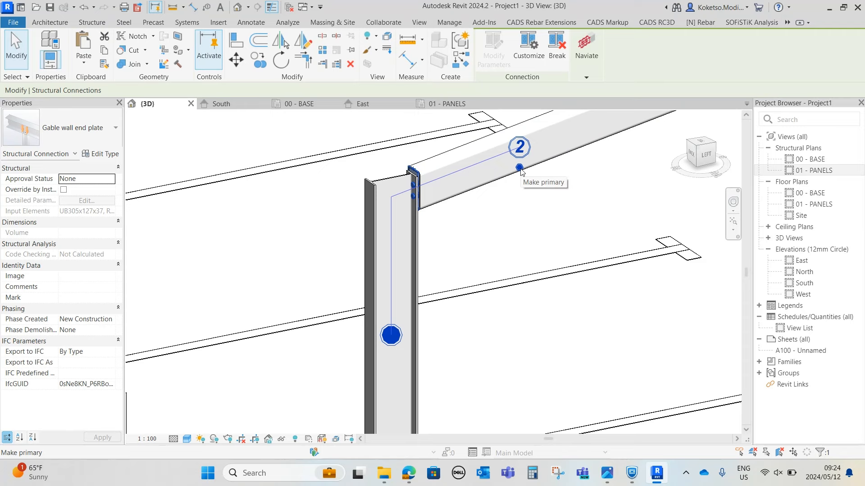
pyautogui.click(520, 168)
pyautogui.keyDown('shift'); pyautogui.moveTo(433, 273); pyautogui.dragTo(543, 287, button='middle'); pyautogui.keyUp('shift')
pyautogui.press('Escape')
# - Examine the end plate joint at the end column and compare it with the other beam-to-column joints in the row
pyautogui.scroll(3, 361, 225)
pyautogui.scroll(3, 430, 229)
pyautogui.scroll(-5, 390, 224)
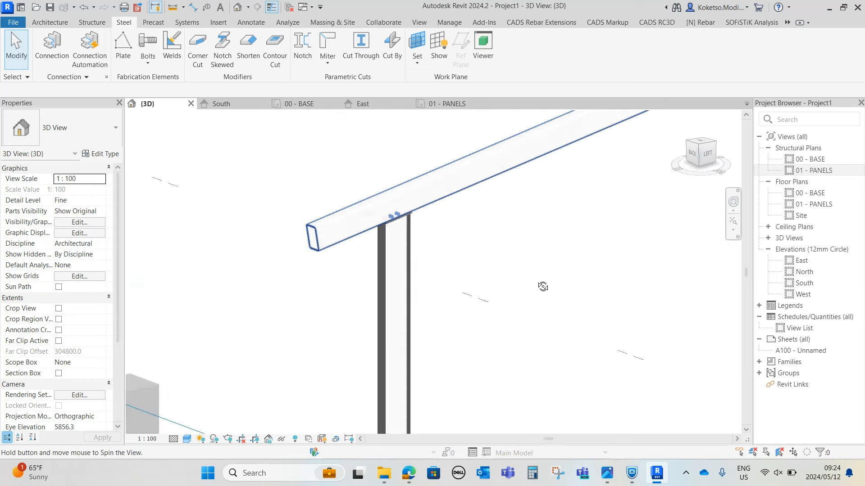
pyautogui.scroll(2, 316, 238)
pyautogui.scroll(-3, 327, 242)
pyautogui.moveTo(326, 241); pyautogui.dragTo(488, 274, button='middle')
pyautogui.scroll(-3, 423, 187)
pyautogui.scroll(3, 491, 268)
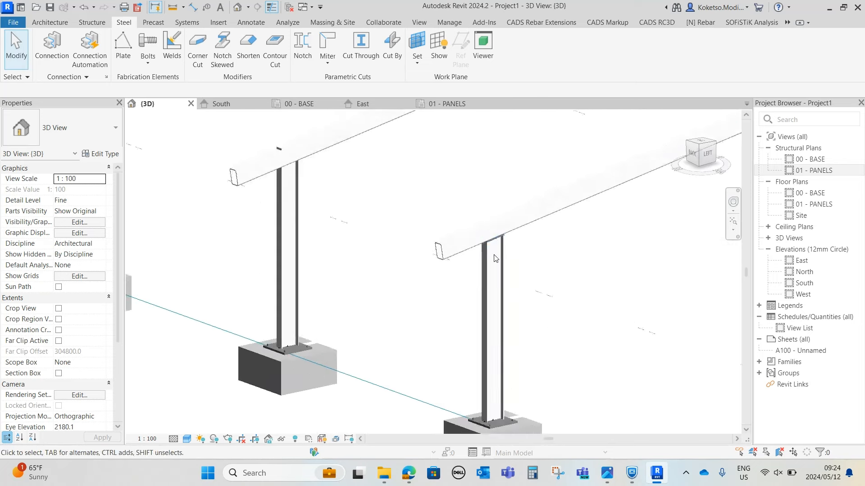
pyautogui.scroll(-8, 496, 258)
pyautogui.moveTo(329, 169); pyautogui.dragTo(293, 160, button='middle')
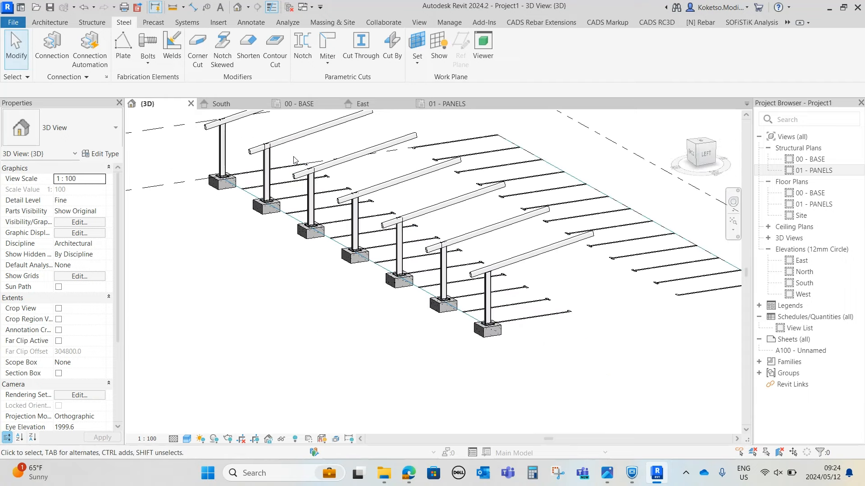
pyautogui.scroll(3, 495, 284)
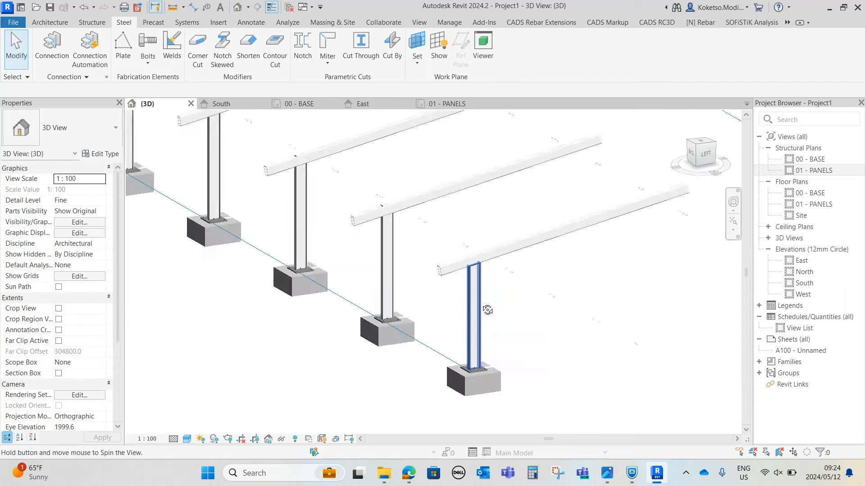
# - Propagate the gable wall end plate connection from the end column to the matching beam-to-column joints
pyautogui.scroll(5, 491, 288)
pyautogui.keyDown('shift'); pyautogui.moveTo(495, 273); pyautogui.dragTo(456, 251, button='middle'); pyautogui.keyUp('shift')
pyautogui.click(481, 243)
pyautogui.scroll(-3, 473, 245)
pyautogui.scroll(3, 442, 238)
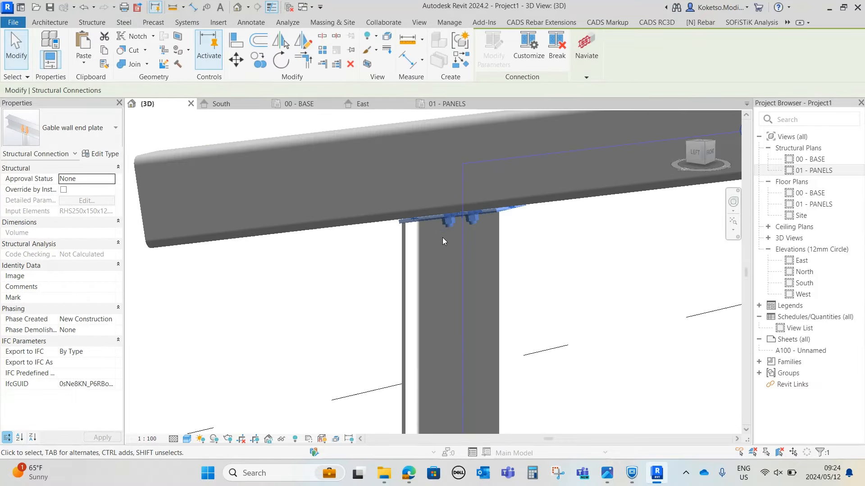
pyautogui.rightClick(290, 273)
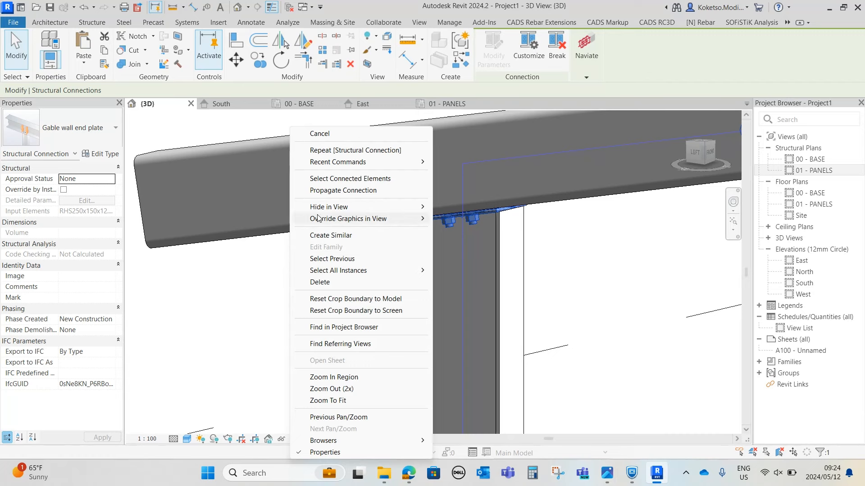
pyautogui.click(338, 195)
# - Inspect the propagated end plates and bolts beneath the beams, and check the whole row of columns
pyautogui.scroll(-4, 523, 295)
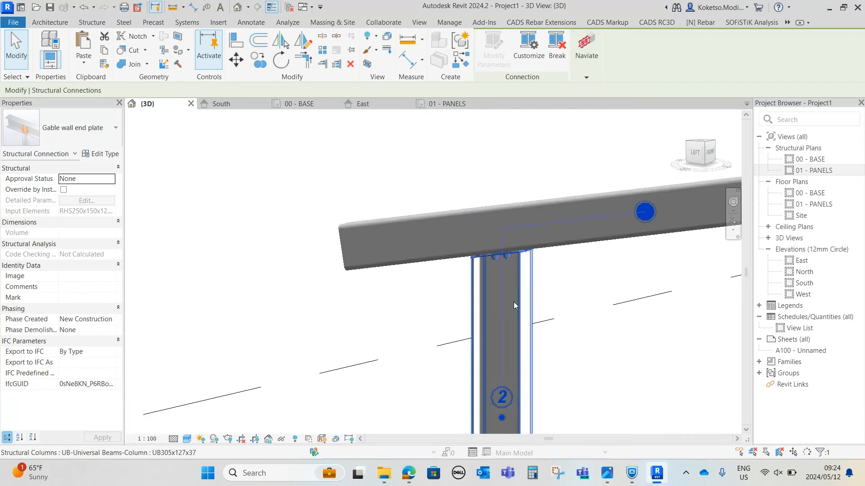
pyautogui.keyDown('shift'); pyautogui.moveTo(461, 284); pyautogui.dragTo(590, 275, button='middle'); pyautogui.keyUp('shift')
pyautogui.moveTo(590, 275); pyautogui.dragTo(610, 275, button='middle')
pyautogui.press('Escape')
pyautogui.scroll(5, 517, 270)
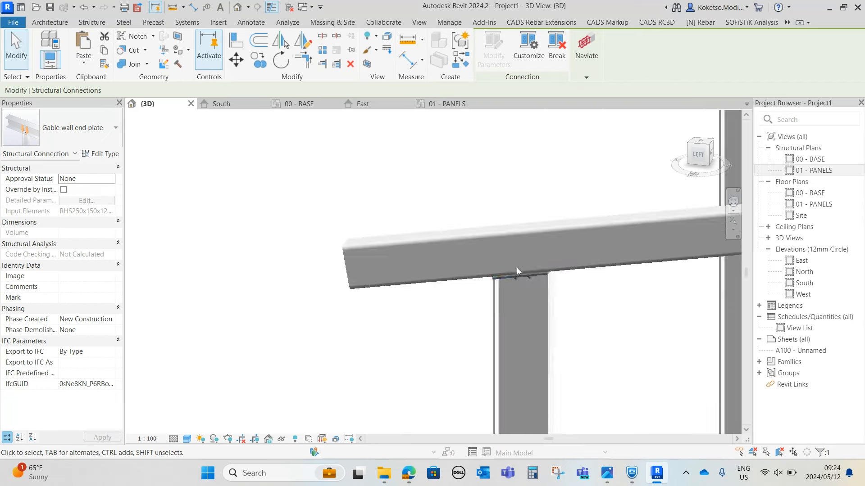
pyautogui.click(482, 291)
pyautogui.scroll(-4, 482, 291)
pyautogui.keyDown('shift'); pyautogui.moveTo(482, 291); pyautogui.dragTo(469, 347, button='middle'); pyautogui.keyUp('shift')
pyautogui.press('Escape')
pyautogui.scroll(-1, 558, 255)
pyautogui.scroll(-5, 558, 259)
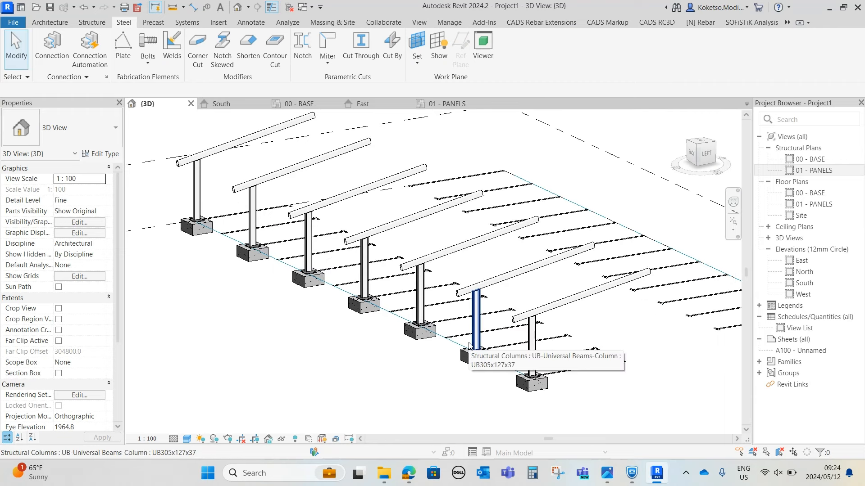
pyautogui.keyDown('shift'); pyautogui.moveTo(550, 324); pyautogui.dragTo(535, 319, button='middle'); pyautogui.keyUp('shift')
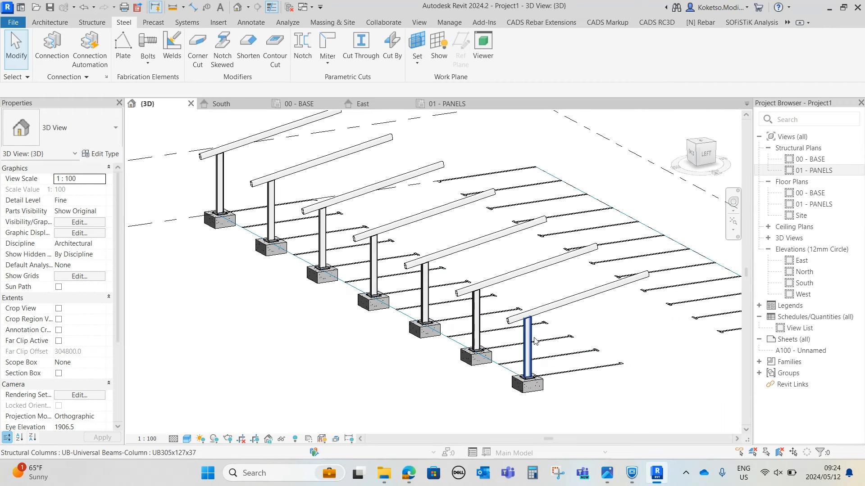
pyautogui.scroll(1, 535, 319)
# - Open the East elevation and browse for a family in the UK library's Structural Framing, Steel, British Standard folder
pyautogui.click(362, 104)
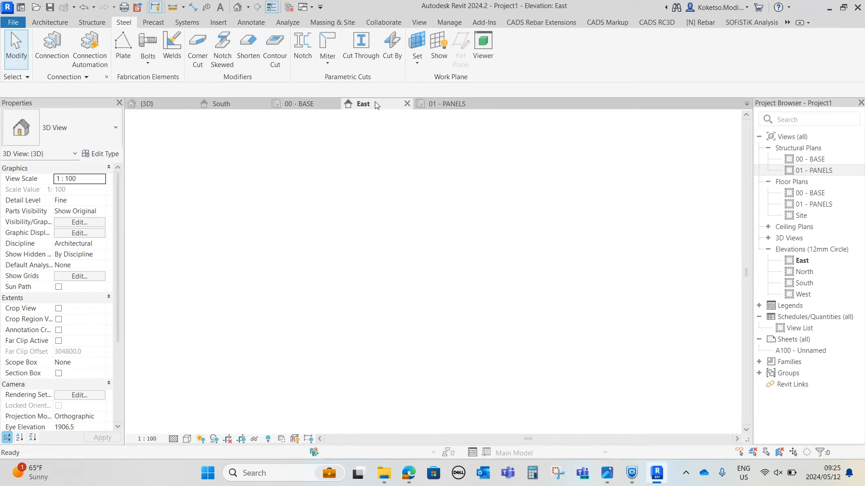
pyautogui.scroll(-2, 524, 241)
pyautogui.scroll(1, 523, 242)
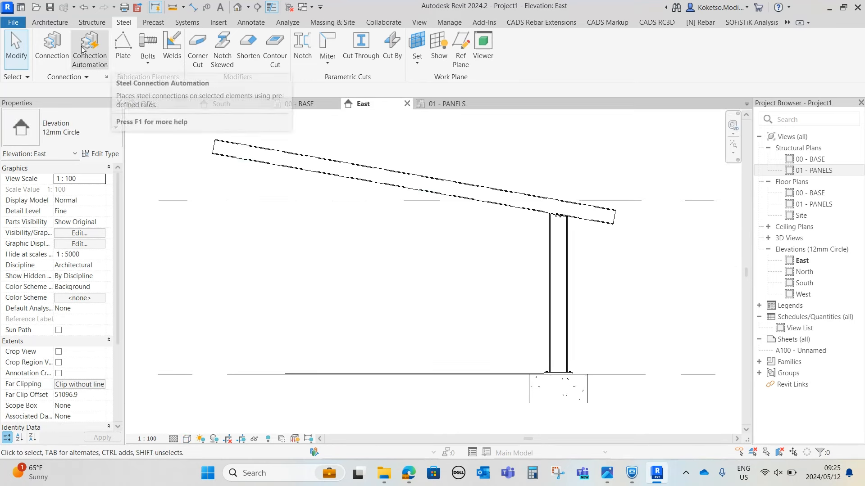
pyautogui.click(89, 22)
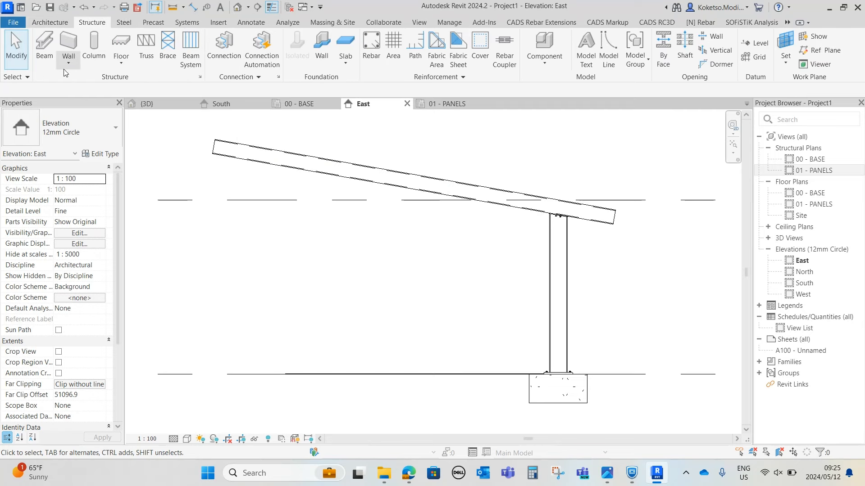
pyautogui.click(219, 22)
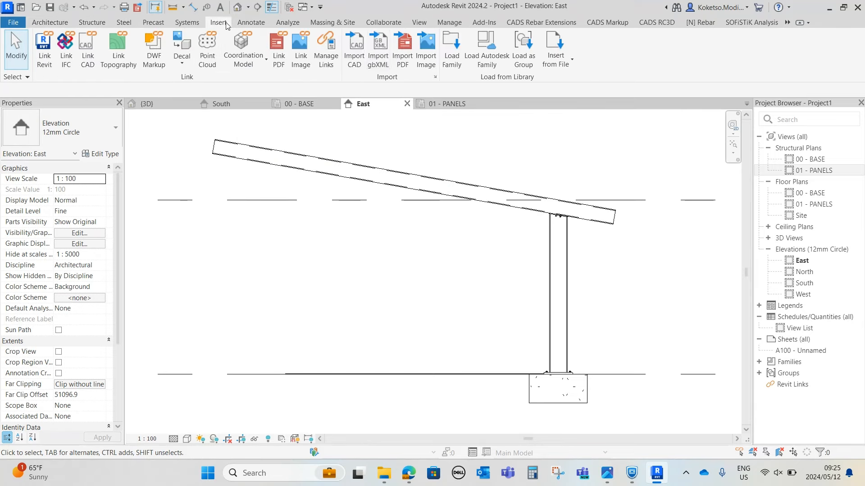
pyautogui.click(449, 59)
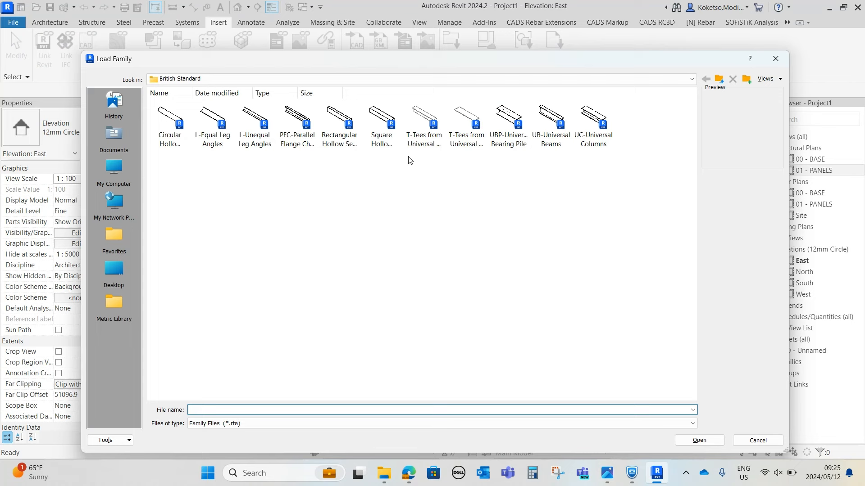
pyautogui.click(123, 298)
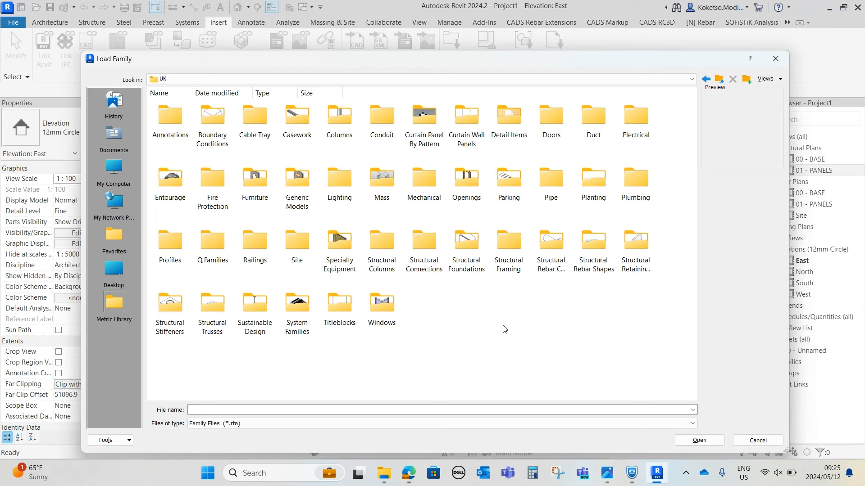
pyautogui.doubleClick(502, 247)
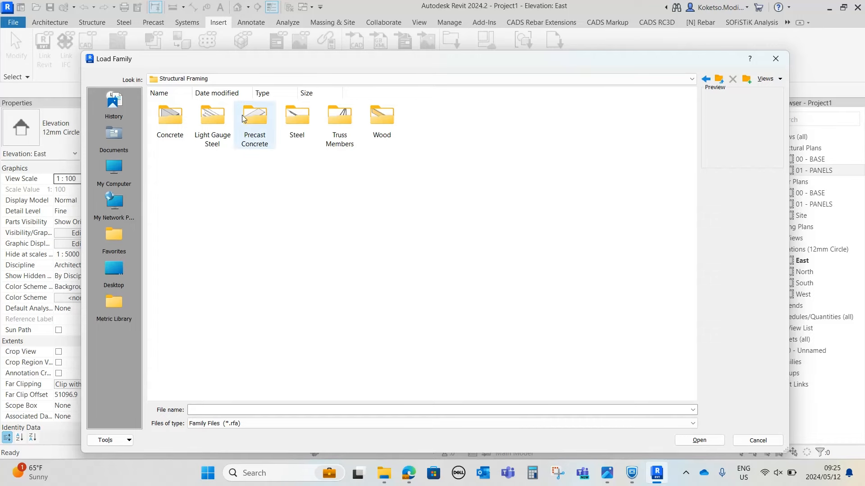
pyautogui.doubleClick(298, 118)
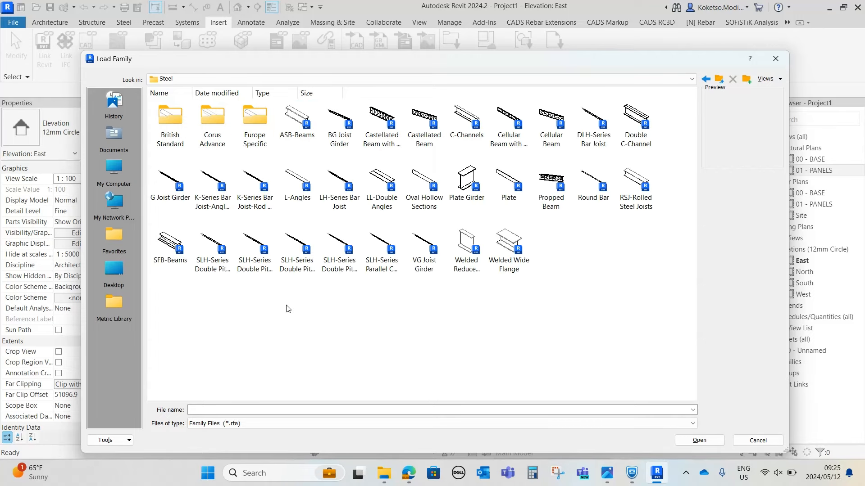
pyautogui.doubleClick(170, 124)
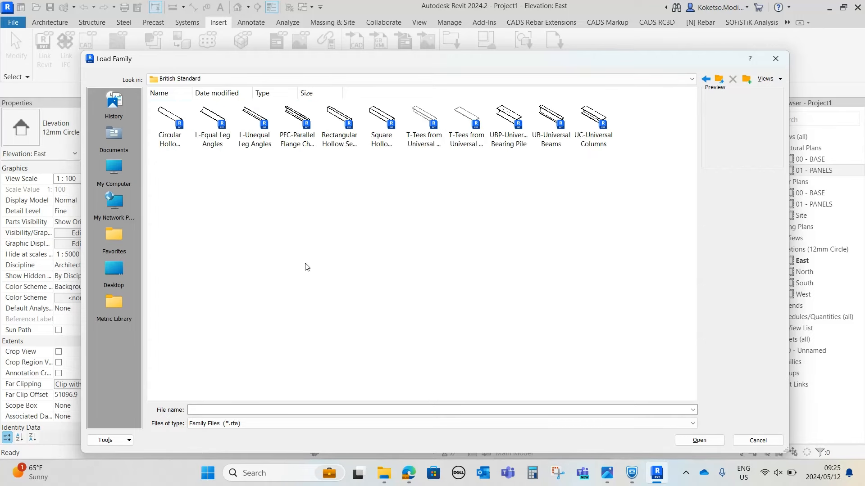
# - Enlarge the thumbnails in the British Standard folder and open the Rectangular Hollow Sections family for loading
pyautogui.rightClick(310, 268)
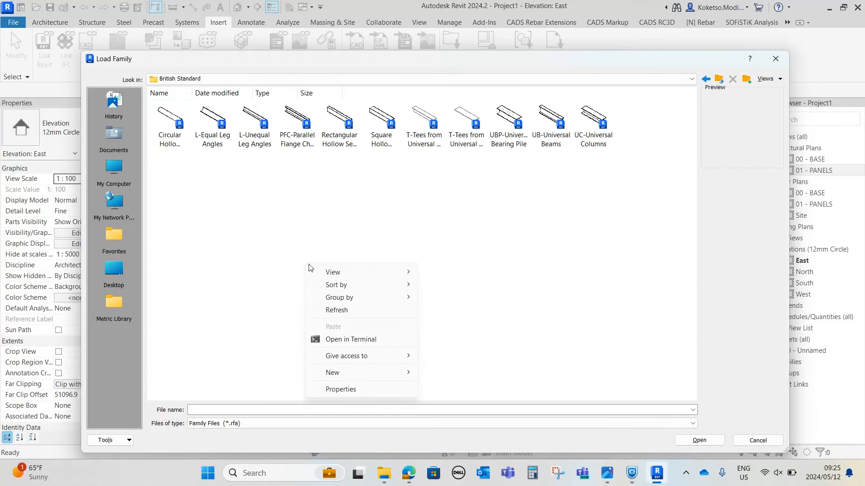
pyautogui.moveTo(338, 272)
pyautogui.click(448, 285)
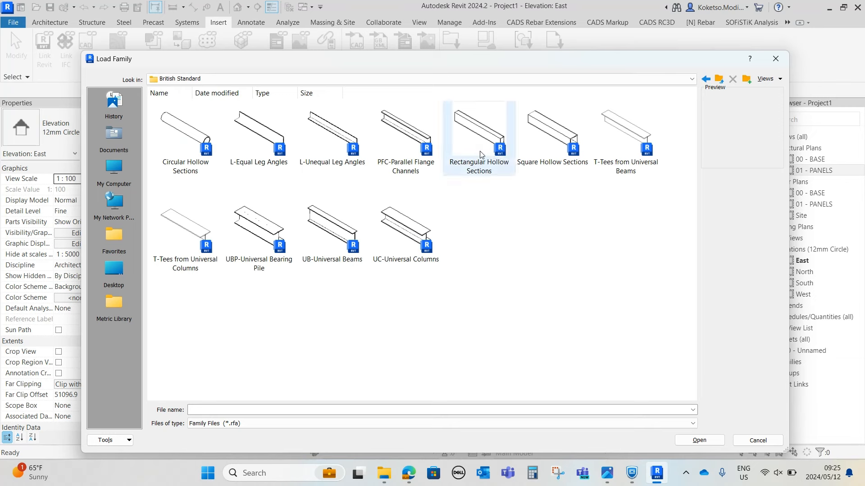
pyautogui.click(469, 145)
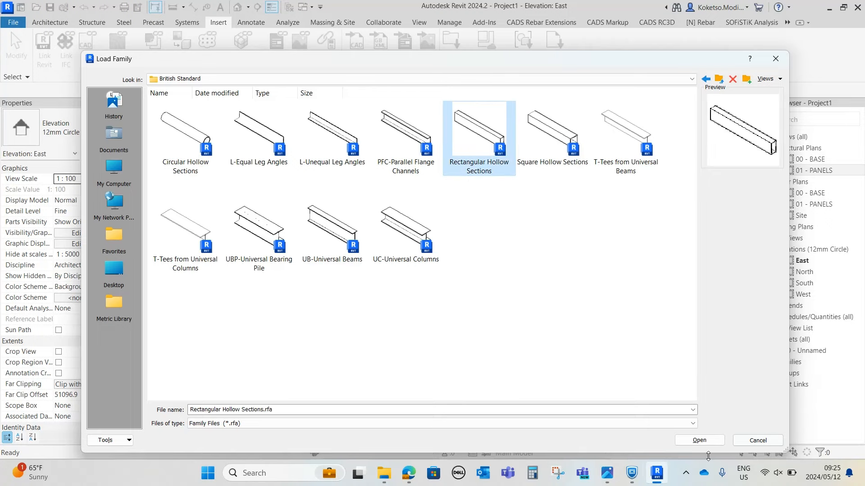
pyautogui.click(699, 441)
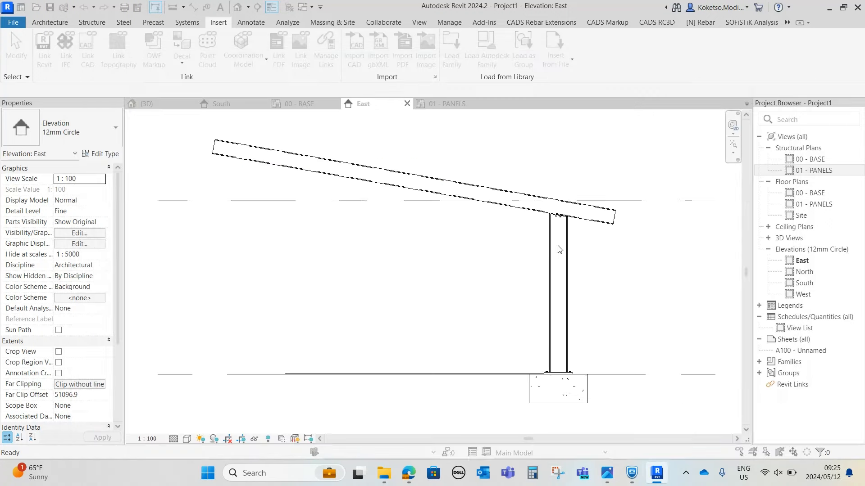
# - Load the RHS100x50x8 type of the Rectangular Hollow Sections family into the project
pyautogui.scroll(-1, 336, 322)
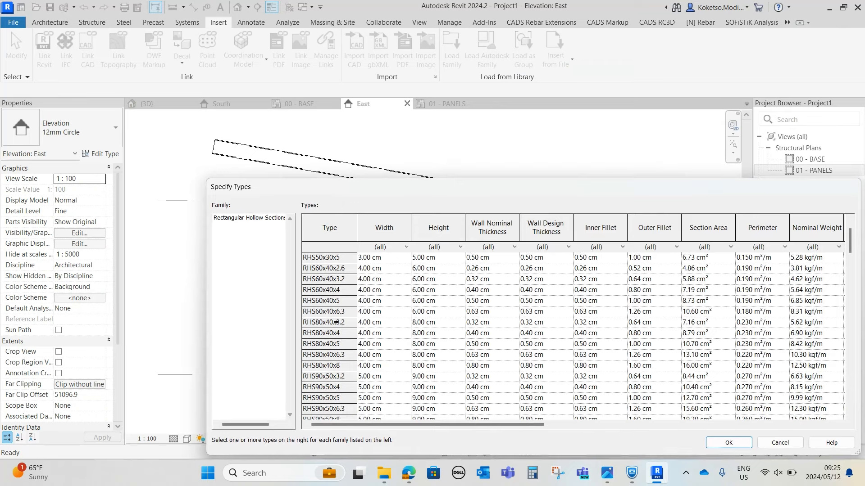
pyautogui.scroll(-6, 336, 322)
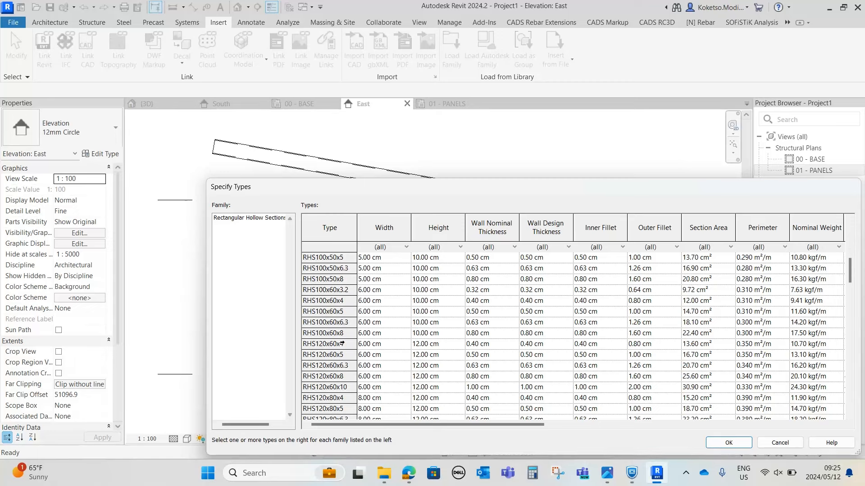
pyautogui.scroll(1, 347, 281)
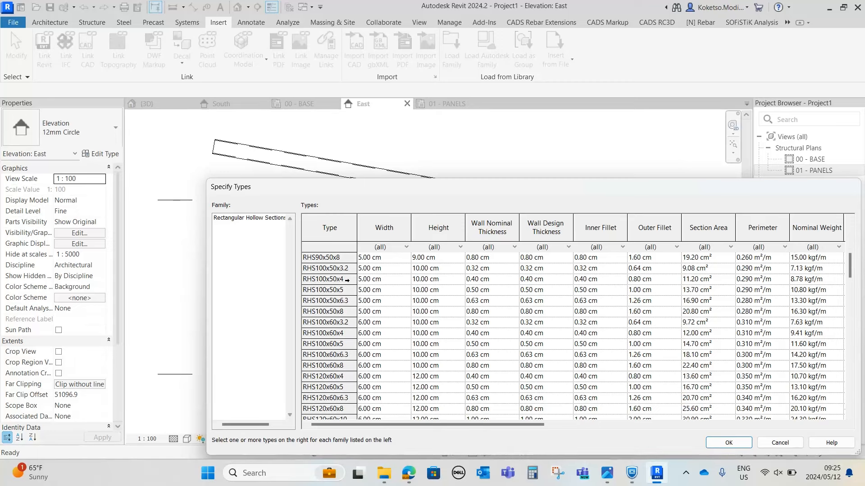
pyautogui.click(341, 311)
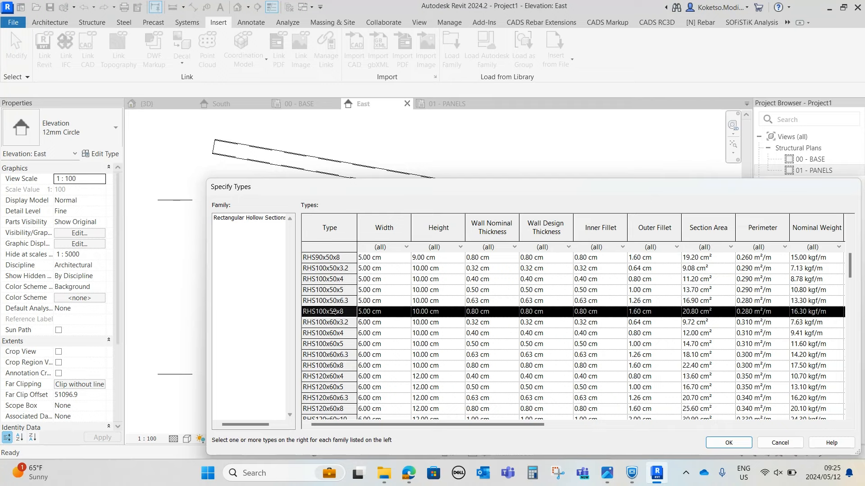
pyautogui.click(737, 447)
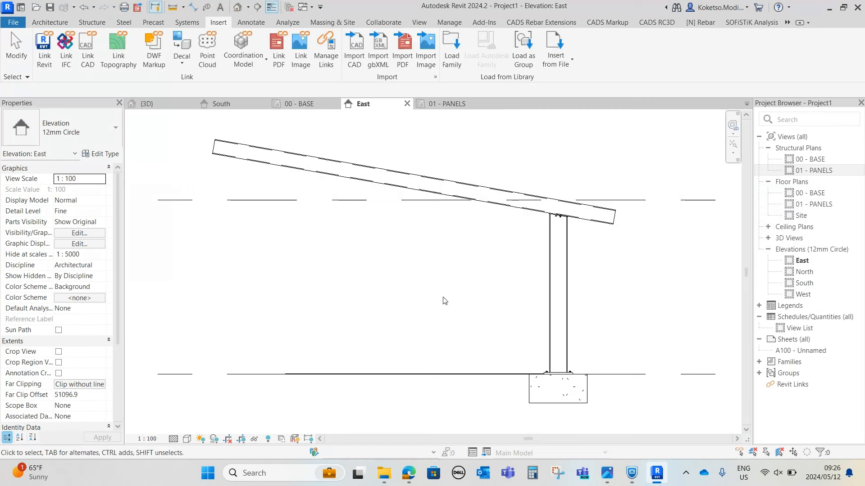
# - Add a diagonal brace with the Beam tool on Grid 1, from the column centreline 1000 mm below 01 - PANELS up to the sloping beam
pyautogui.click(92, 23)
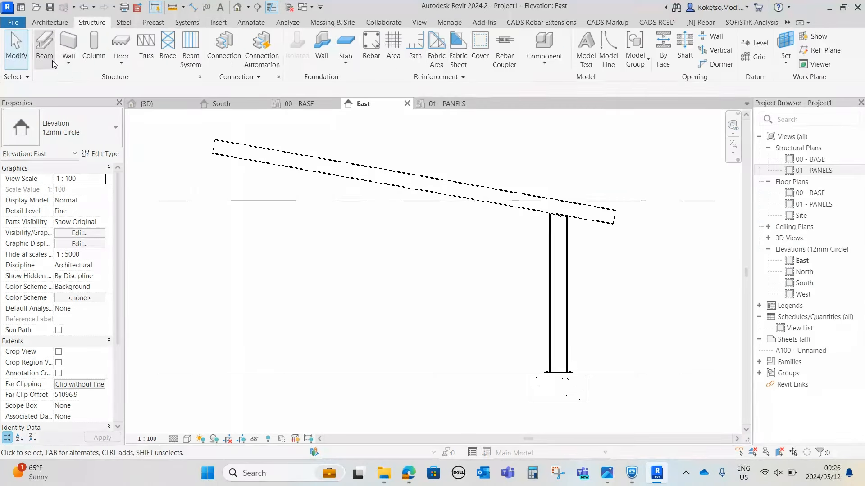
pyautogui.click(44, 47)
pyautogui.scroll(1, 498, 238)
pyautogui.moveTo(498, 238); pyautogui.dragTo(480, 221, button='middle')
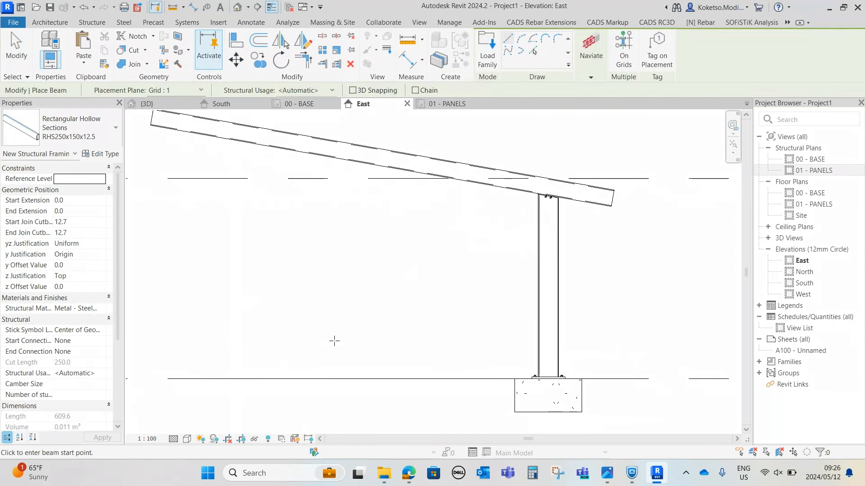
pyautogui.scroll(1, 548, 245)
pyautogui.moveTo(550, 247); pyautogui.dragTo(550, 273, button='middle')
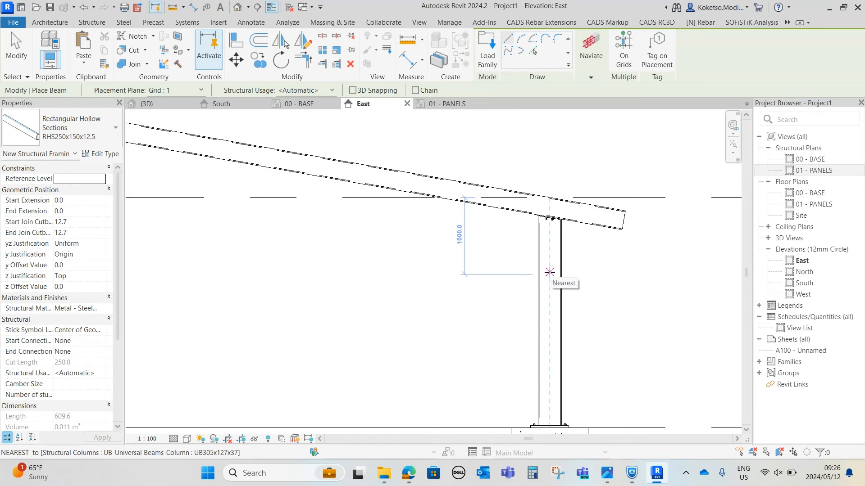
pyautogui.click(550, 273)
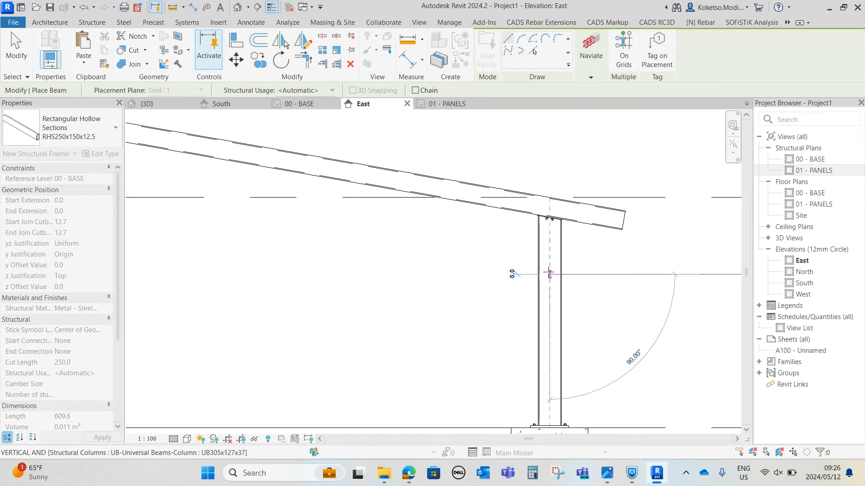
pyautogui.click(265, 159)
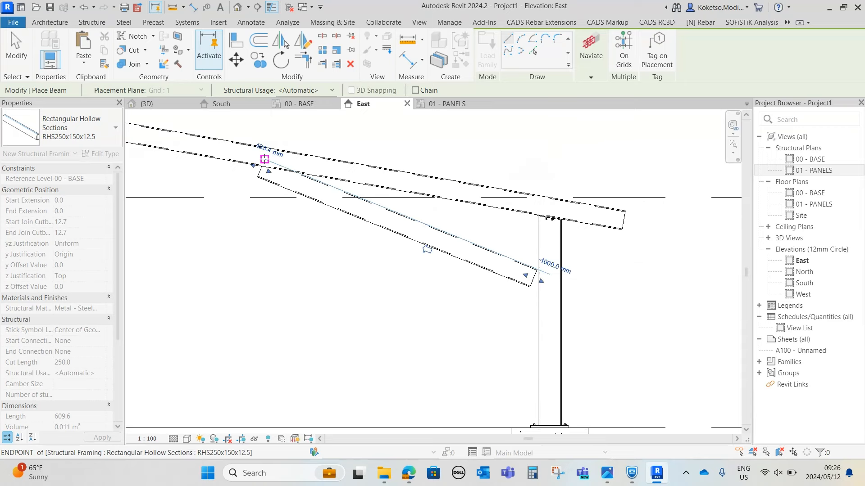
pyautogui.press('Escape')
pyautogui.press('Escape')
# - Change the diagonal brace's type to RHS100x50x8
pyautogui.scroll(3, 513, 284)
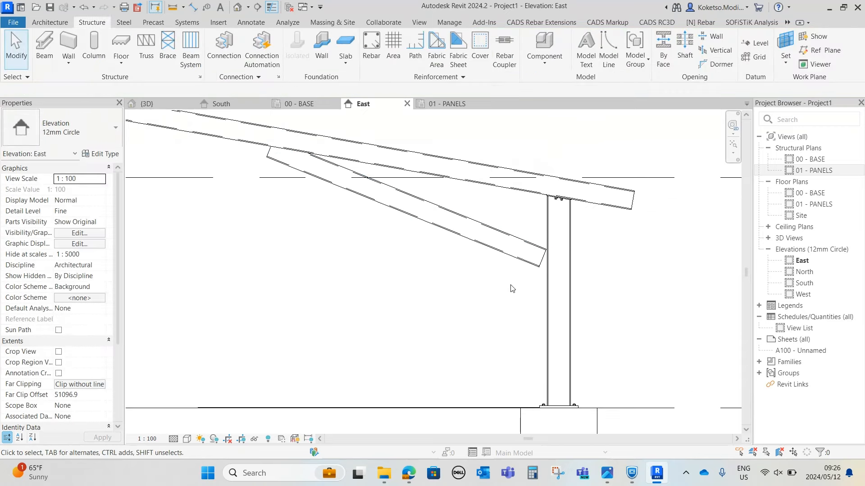
pyautogui.click(517, 248)
pyautogui.click(72, 131)
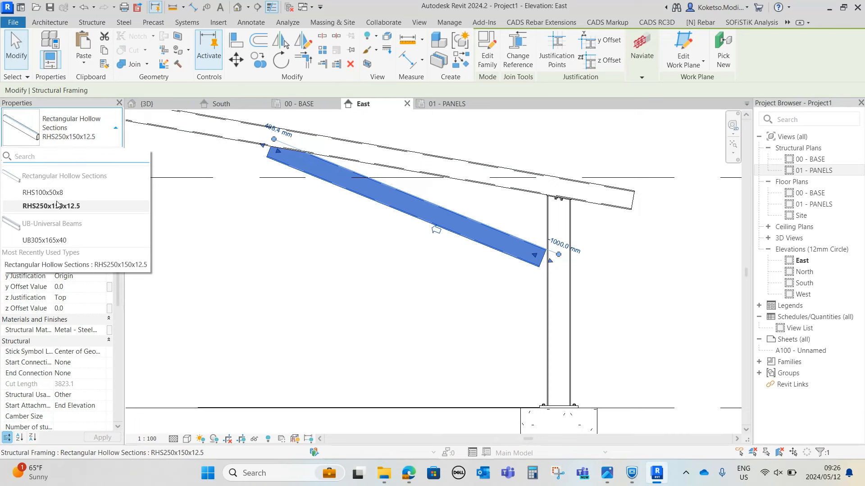
pyautogui.click(53, 194)
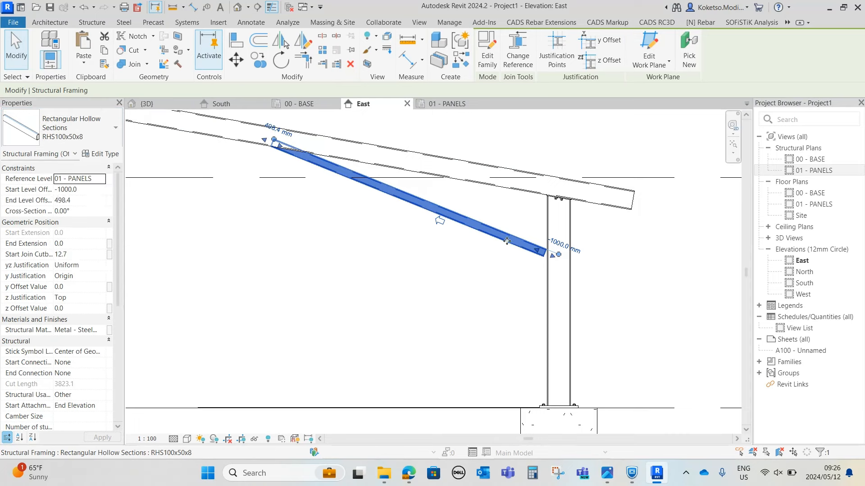
pyautogui.press('Escape')
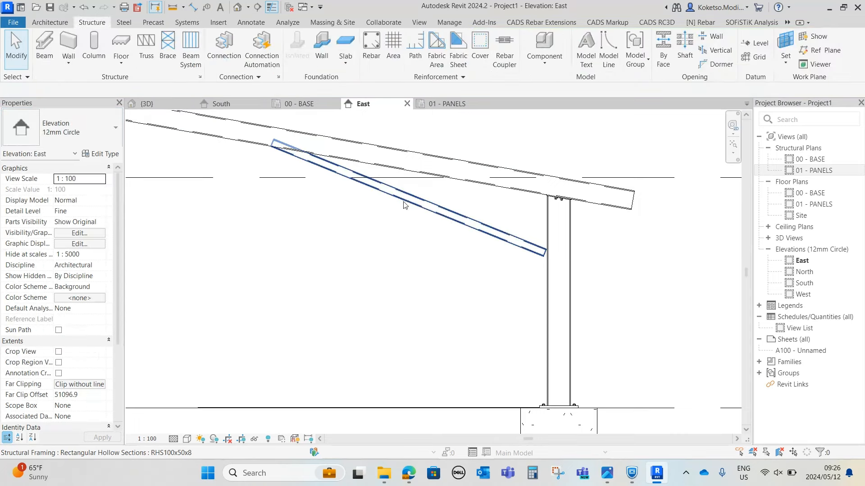
# - In the 3D view, start a steel connection with the diagonal brace and the sloping beam as its input members
pyautogui.click(147, 104)
pyautogui.scroll(5, 591, 339)
pyautogui.keyDown('shift'); pyautogui.moveTo(592, 339); pyautogui.dragTo(500, 358, button='middle'); pyautogui.keyUp('shift')
pyautogui.moveTo(426, 363); pyautogui.dragTo(494, 251, button='middle')
pyautogui.scroll(2, 492, 223)
pyautogui.scroll(-1, 484, 248)
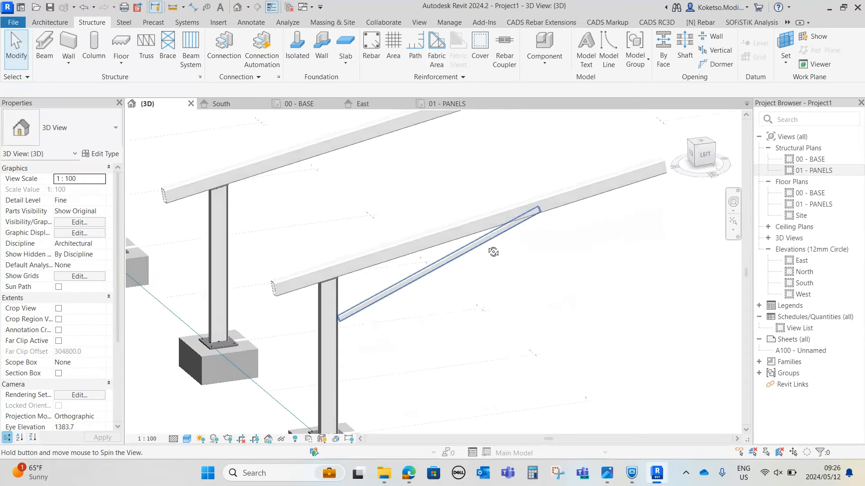
pyautogui.click(123, 23)
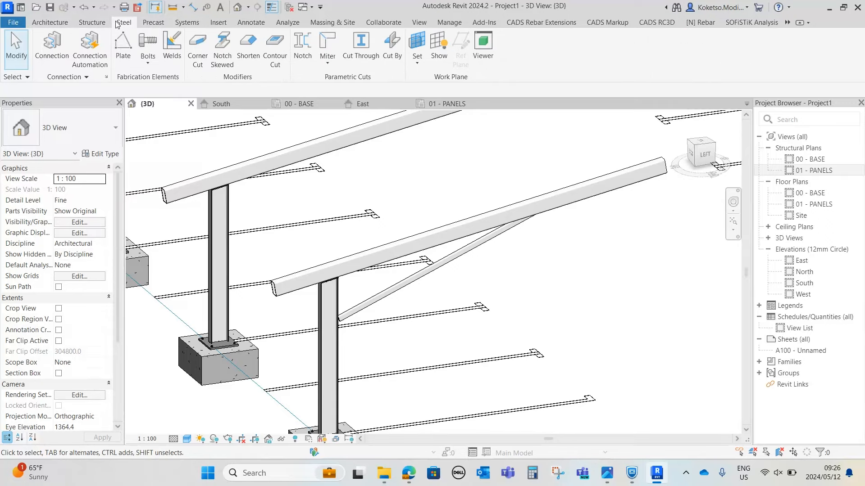
pyautogui.click(50, 49)
pyautogui.scroll(2, 533, 256)
pyautogui.click(525, 217)
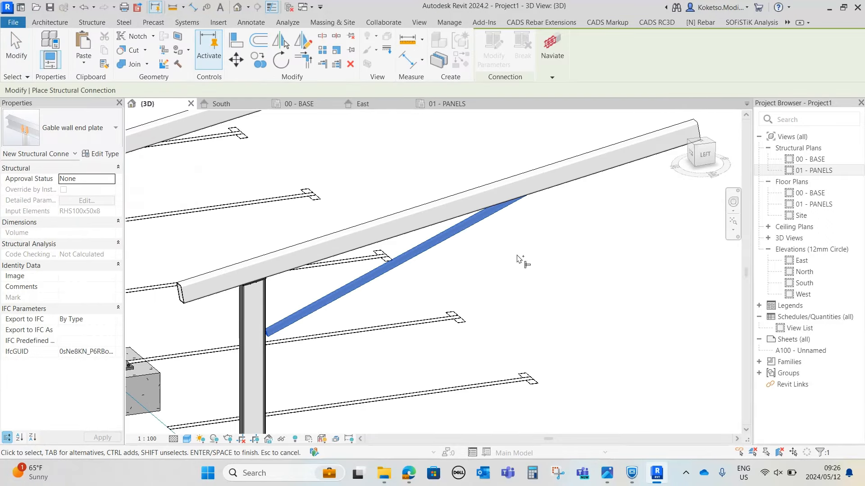
pyautogui.click(552, 184)
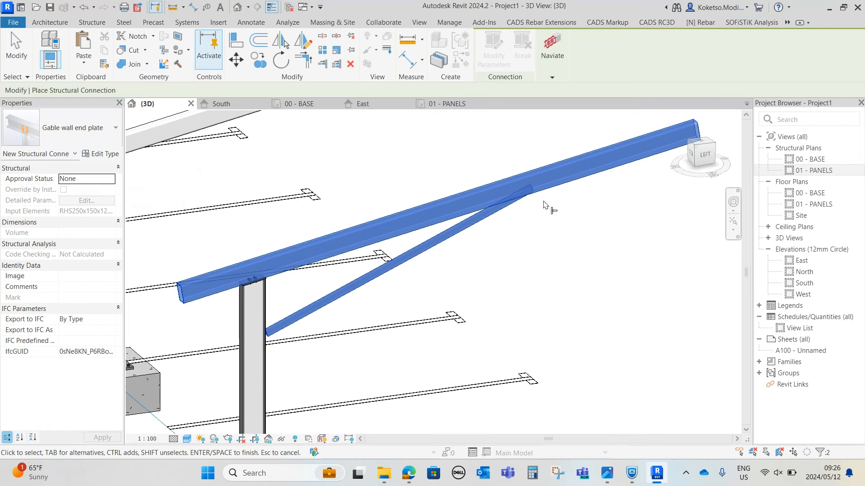
# - Find the Single tube brace gusset connection type and place it between the brace's upper end and the sloping beam
pyautogui.click(82, 130)
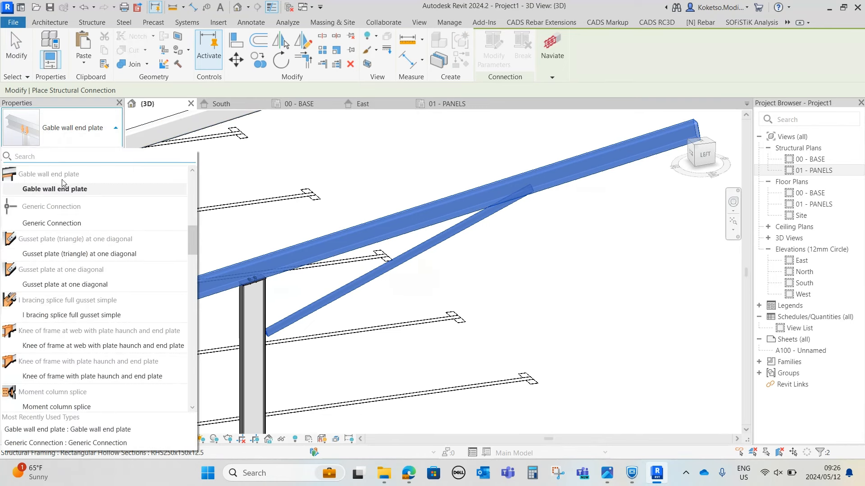
pyautogui.scroll(5, 49, 178)
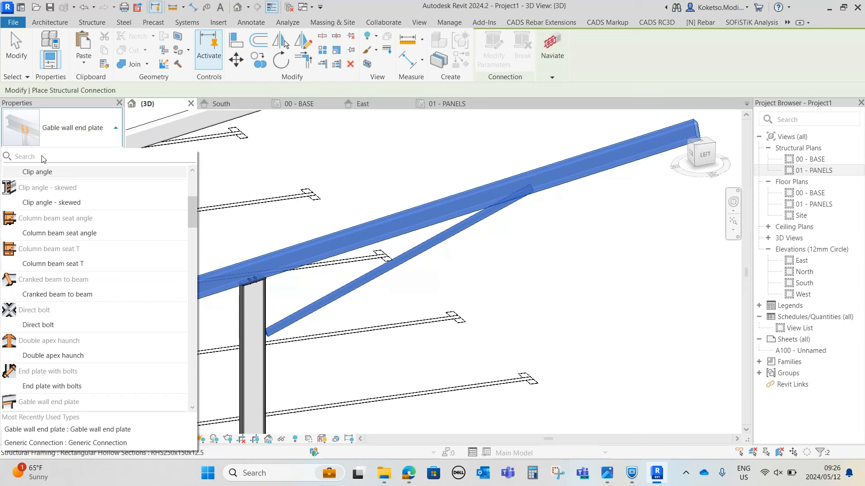
pyautogui.write('SINGL')
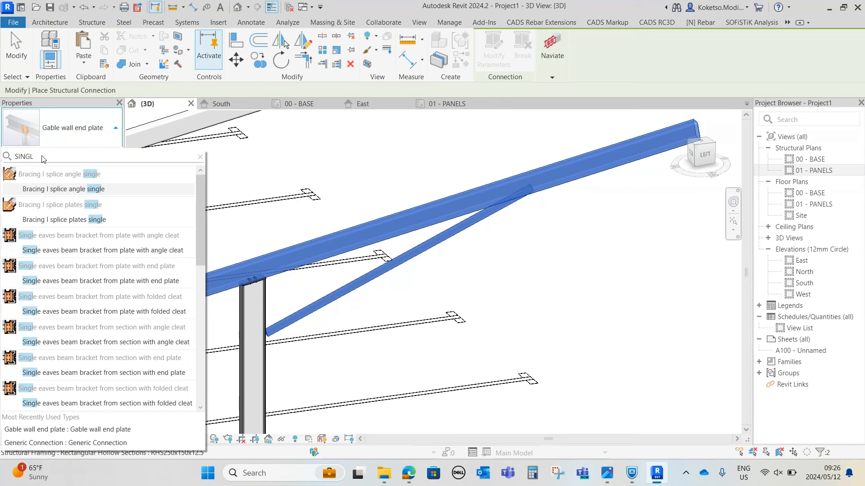
pyautogui.write('E')
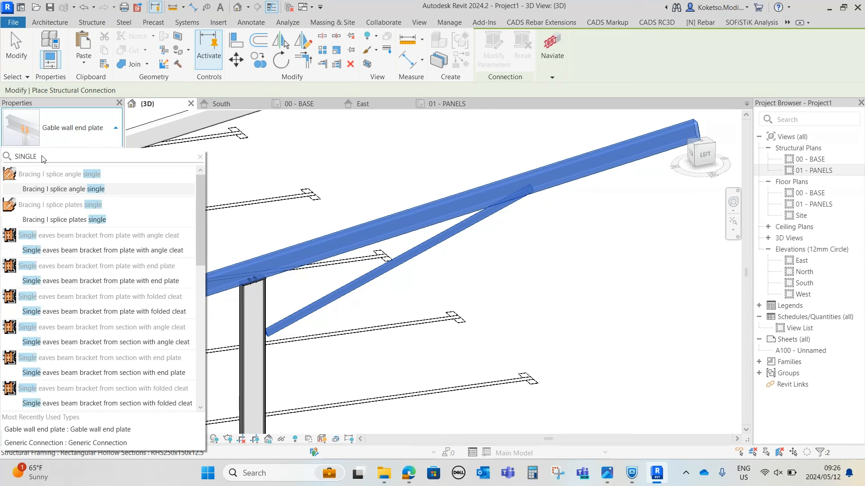
pyautogui.write(' TER')
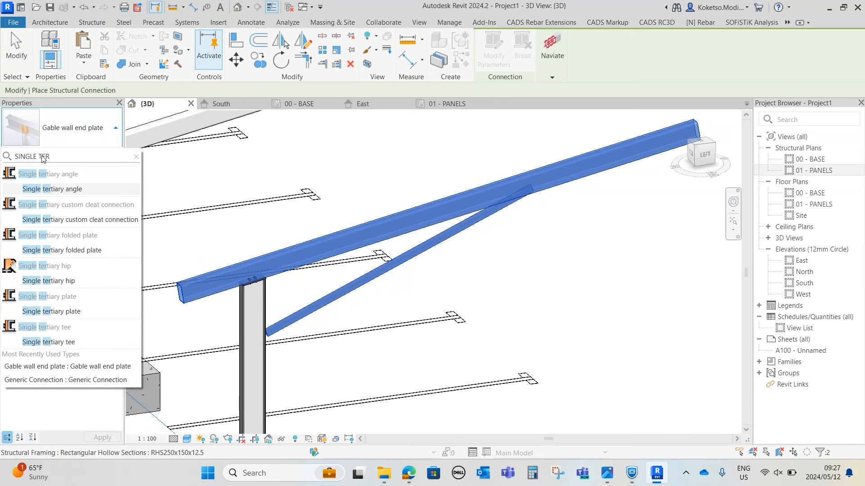
pyautogui.press('BackSpace')
pyautogui.press('BackSpace')
pyautogui.press('BackSpace')
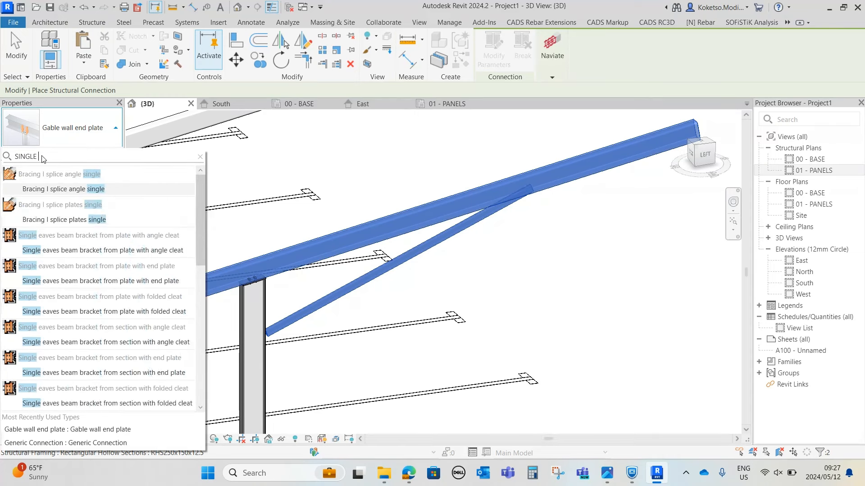
pyautogui.write('TUBE BRA')
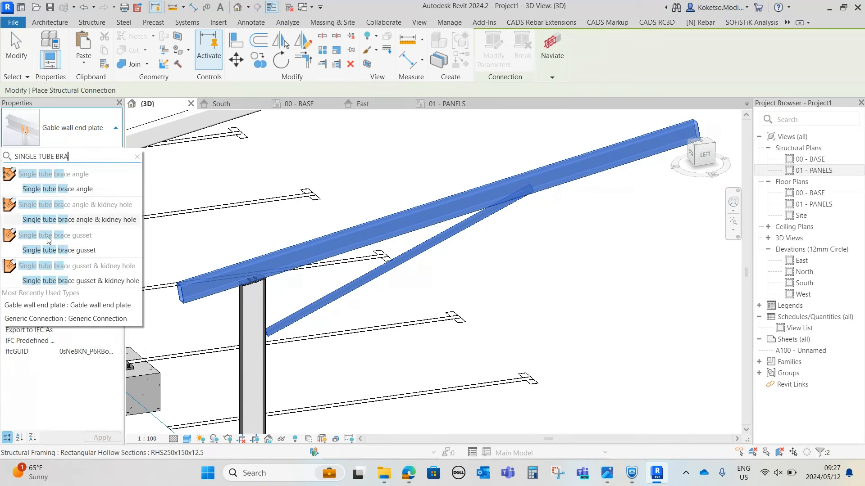
pyautogui.click(88, 255)
pyautogui.press('Return')
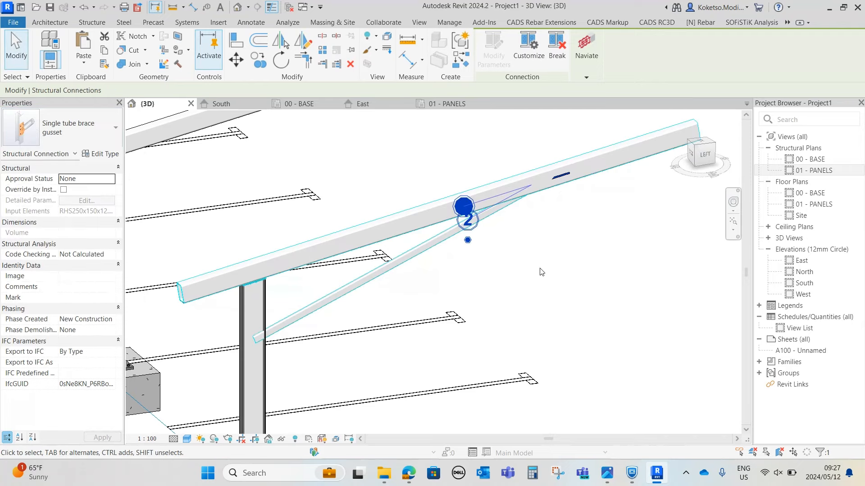
# - Place a Single tube brace gusset connection between the brace's lower end and the supporting column
pyautogui.keyDown('shift'); pyautogui.moveTo(533, 222); pyautogui.dragTo(496, 225, button='middle'); pyautogui.keyUp('shift')
pyautogui.scroll(4, 495, 220)
pyautogui.click(488, 281)
pyautogui.keyDown('shift'); pyautogui.moveTo(488, 283); pyautogui.dragTo(375, 297, button='middle'); pyautogui.keyUp('shift')
pyautogui.scroll(-4, 523, 248)
pyautogui.scroll(3, 299, 280)
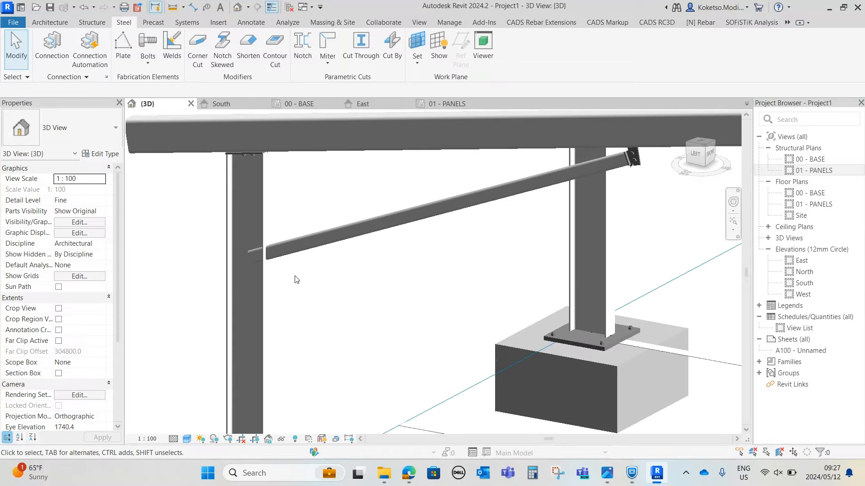
pyautogui.click(52, 45)
pyautogui.click(340, 231)
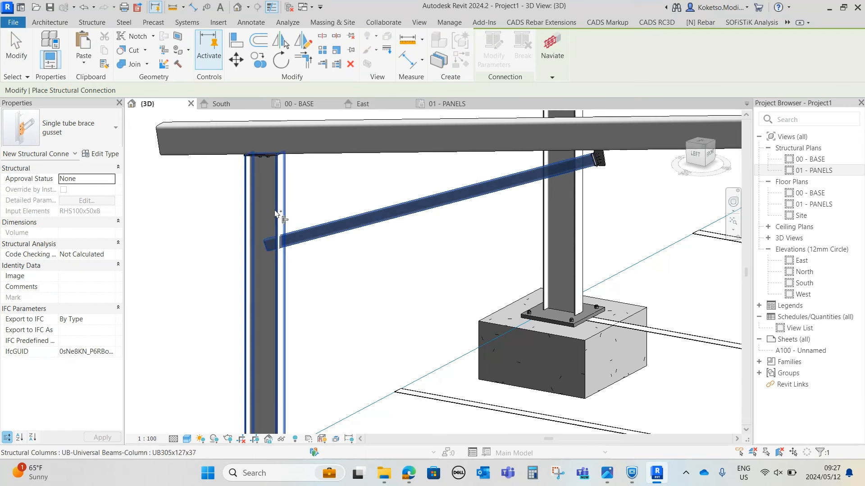
pyautogui.click(277, 223)
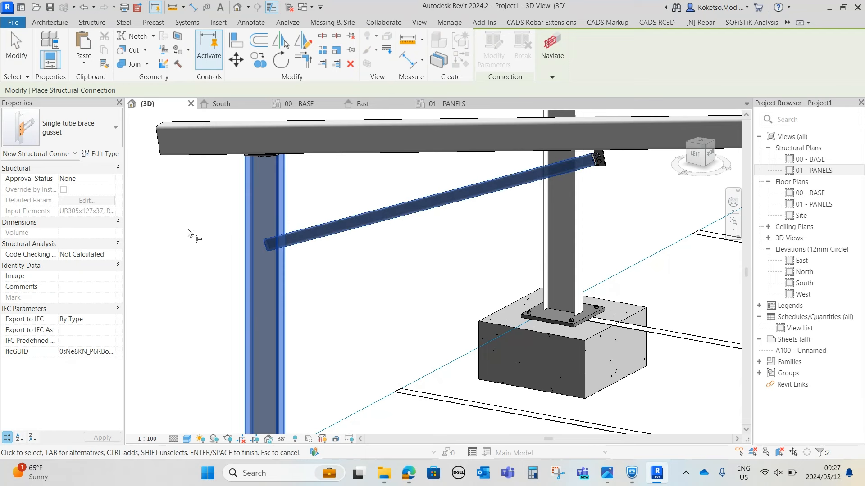
pyautogui.press('Return')
pyautogui.click(339, 286)
pyautogui.click(287, 248)
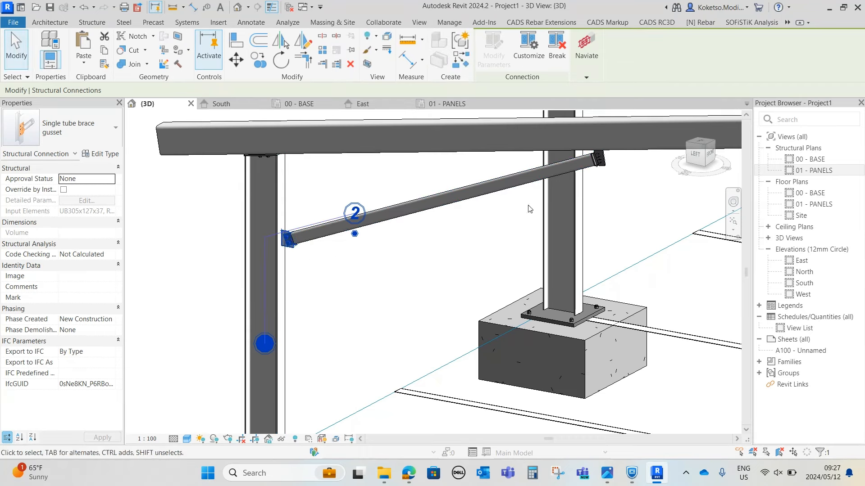
pyautogui.rightClick(321, 276)
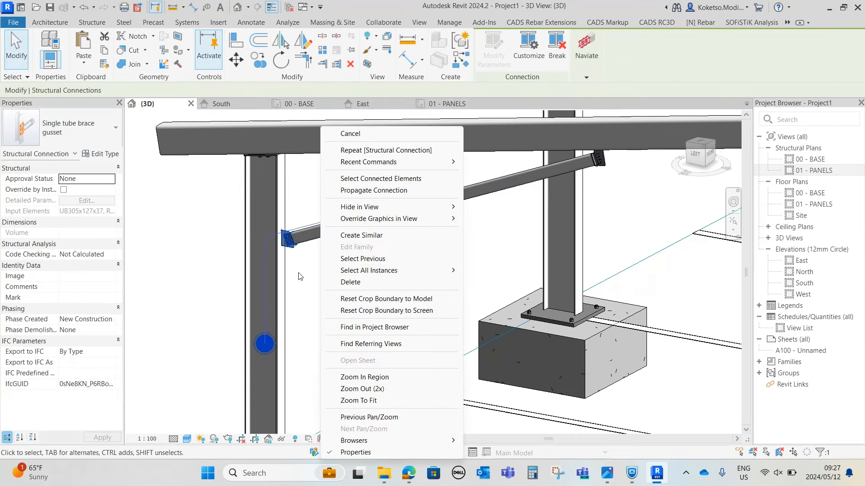
pyautogui.click(304, 269)
# - In the 01 - PANELS plan, copy the first frame's RHS100x50x8 diagonal brace in multiple mode, placing a copy on the second sloping beam
pyautogui.scroll(-3, 372, 242)
pyautogui.click(390, 228)
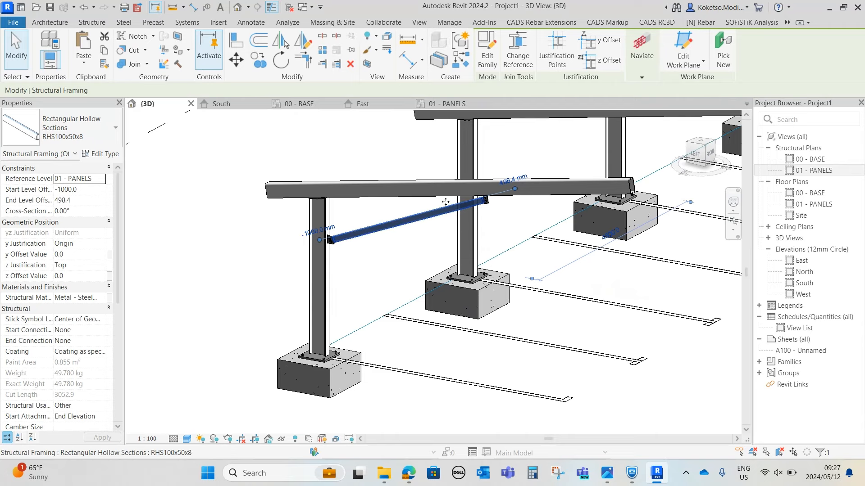
pyautogui.click(446, 104)
pyautogui.scroll(-4, 492, 223)
pyautogui.scroll(5, 222, 208)
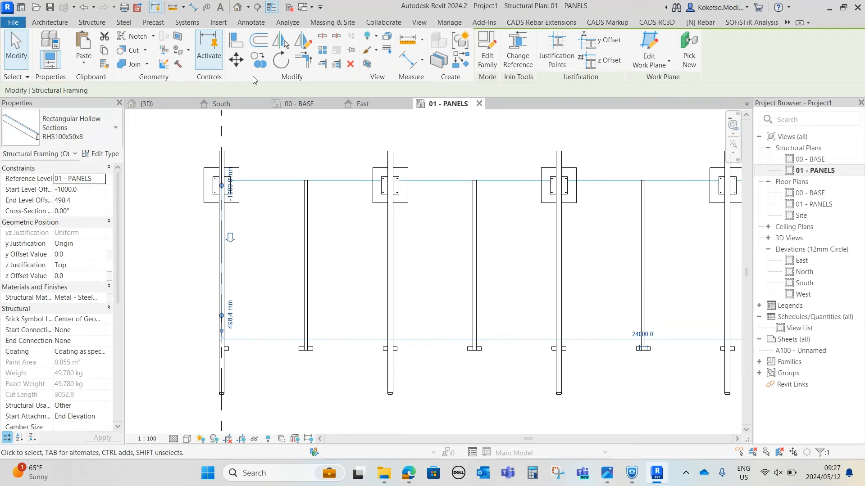
pyautogui.press('c')
pyautogui.press('o')
pyautogui.click(236, 236)
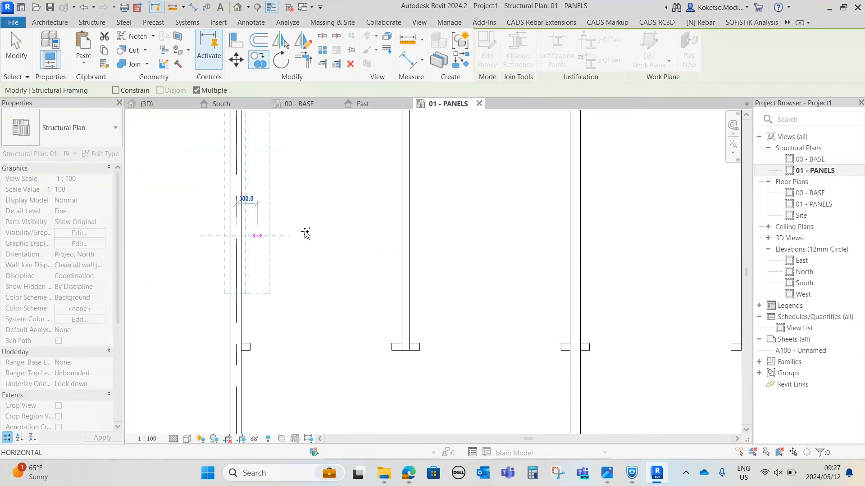
pyautogui.moveTo(483, 248); pyautogui.dragTo(362, 274, button='middle')
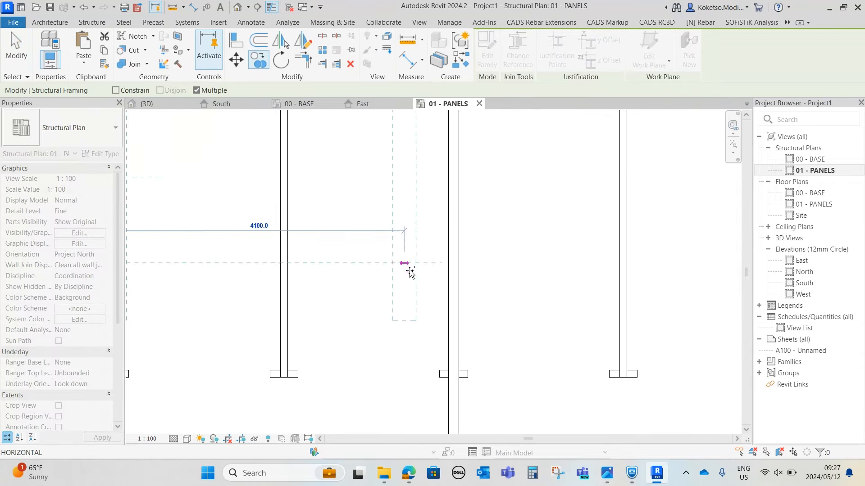
pyautogui.scroll(3, 453, 269)
pyautogui.click(448, 269)
# - Place further copies of the diagonal brace on the centrelines of the third and fourth sloping beams
pyautogui.scroll(-7, 447, 269)
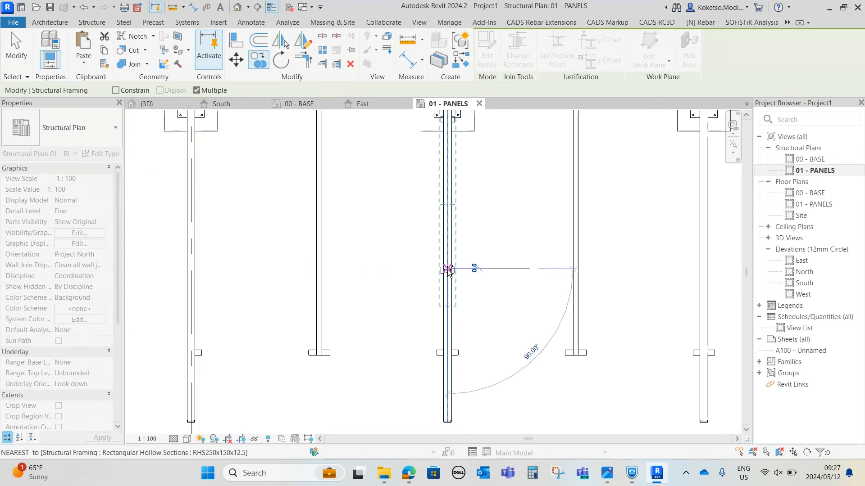
pyautogui.moveTo(506, 271); pyautogui.dragTo(398, 277, button='middle')
pyautogui.scroll(3, 448, 274)
pyautogui.scroll(6, 484, 277)
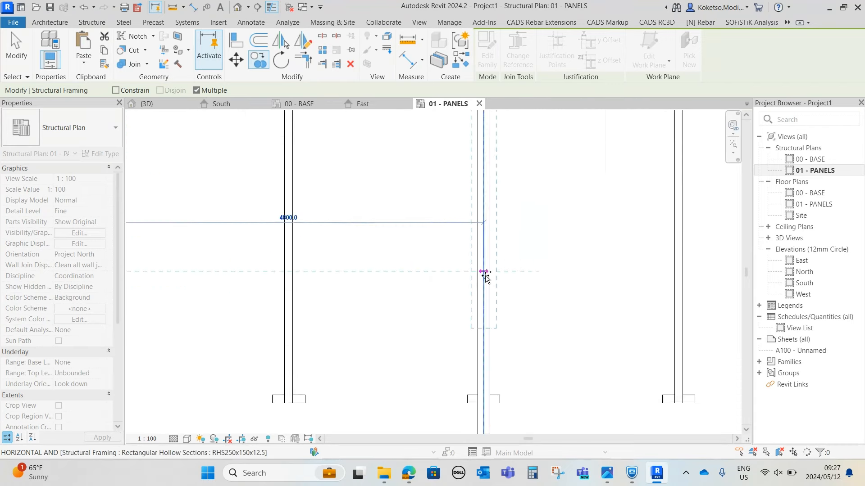
pyautogui.click(482, 271)
pyautogui.scroll(-7, 483, 270)
pyautogui.moveTo(491, 272); pyautogui.dragTo(404, 283, button='middle')
pyautogui.scroll(4, 569, 292)
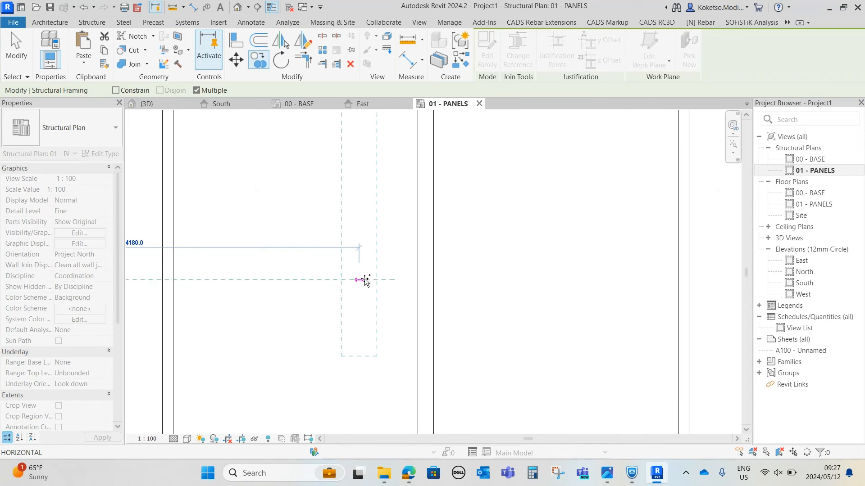
pyautogui.click(425, 283)
# - Continue copying the diagonal brace onto the fifth and sixth sloping beams
pyautogui.scroll(-7, 426, 283)
pyautogui.moveTo(550, 290); pyautogui.dragTo(540, 289, button='middle')
pyautogui.scroll(4, 556, 284)
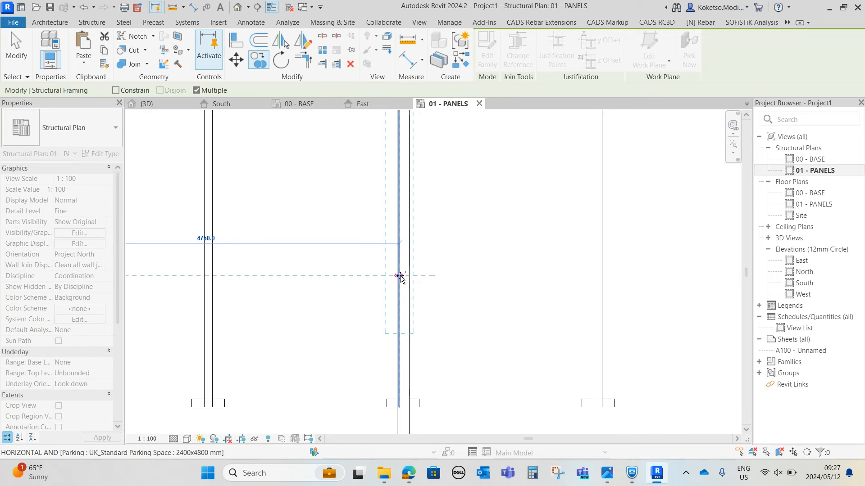
pyautogui.click(405, 276)
pyautogui.scroll(-3, 560, 277)
pyautogui.moveTo(710, 275); pyautogui.dragTo(366, 270, button='middle')
pyautogui.scroll(4, 349, 275)
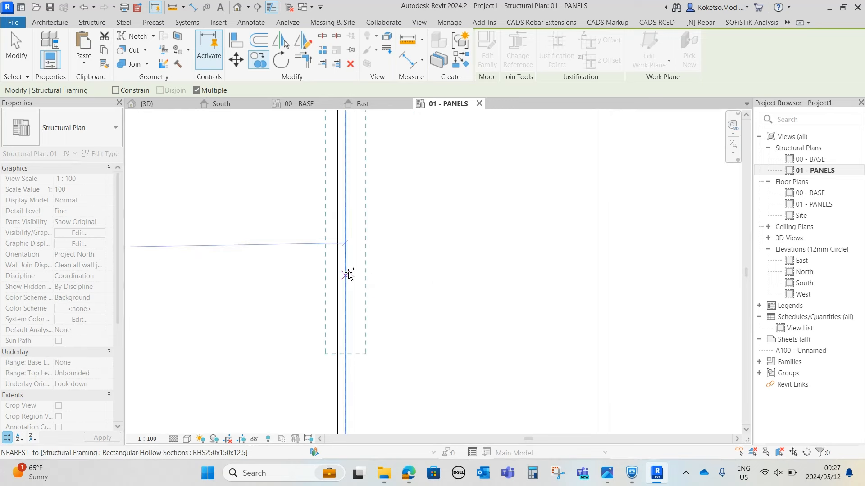
pyautogui.click(345, 286)
# - Place the last brace copy on the seventh sloping beam and finish copying
pyautogui.scroll(-2, 671, 271)
pyautogui.moveTo(680, 271); pyautogui.dragTo(403, 289, button='middle')
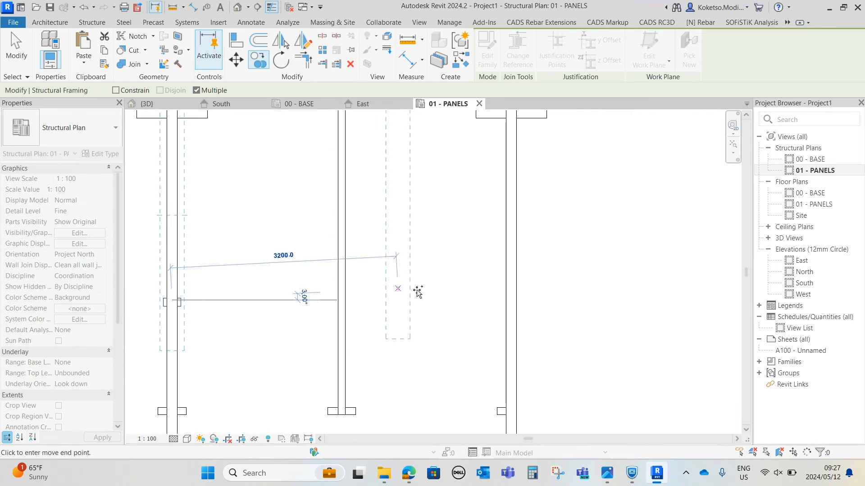
pyautogui.scroll(3, 505, 289)
pyautogui.scroll(1, 506, 295)
pyautogui.scroll(1, 518, 311)
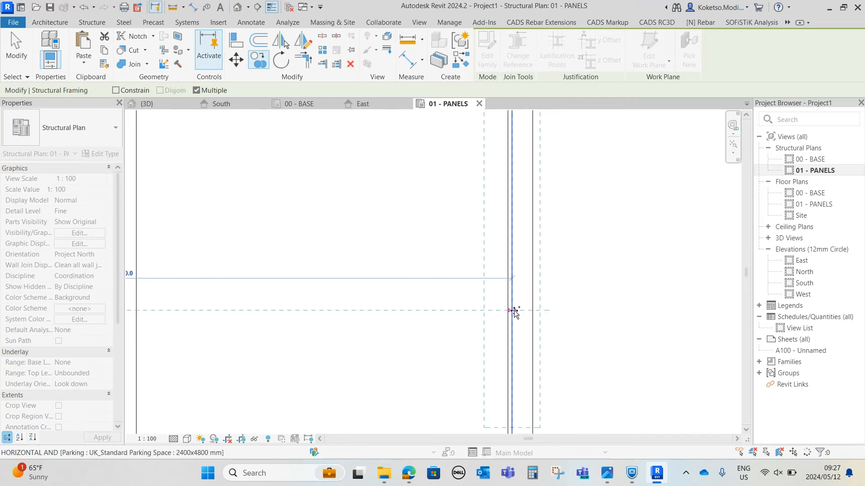
pyautogui.click(522, 311)
pyautogui.press('Escape')
# - In the 3D view, propagate the first brace's upper gusset connection to the matching brace-to-beam joints of the other frames
pyautogui.click(147, 103)
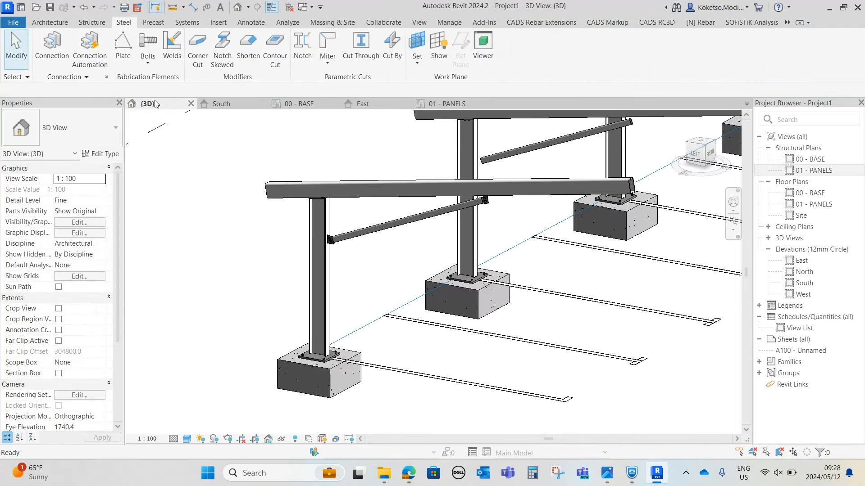
pyautogui.scroll(5, 469, 298)
pyautogui.click(448, 231)
pyautogui.keyDown('shift'); pyautogui.moveTo(446, 282); pyautogui.dragTo(413, 287, button='middle'); pyautogui.keyUp('shift')
pyautogui.scroll(-2, 412, 289)
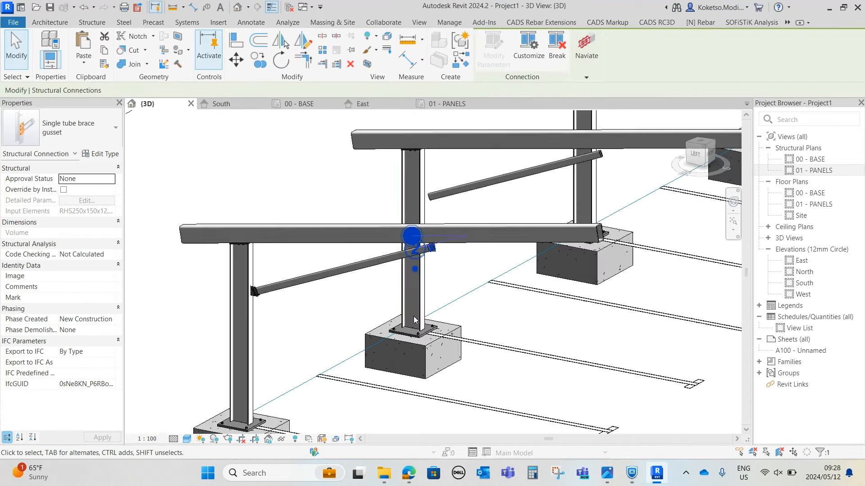
pyautogui.keyDown('shift'); pyautogui.moveTo(413, 316); pyautogui.dragTo(408, 315, button='middle'); pyautogui.keyUp('shift')
pyautogui.rightClick(504, 320)
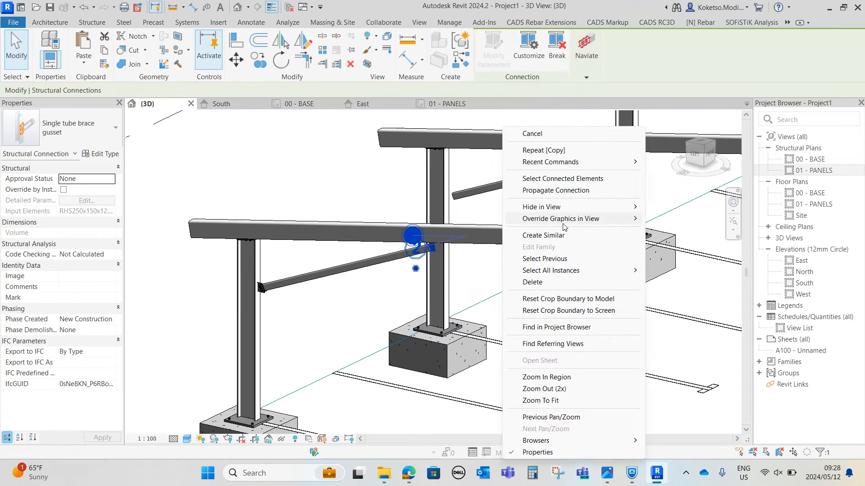
pyautogui.click(552, 190)
pyautogui.scroll(-2, 541, 247)
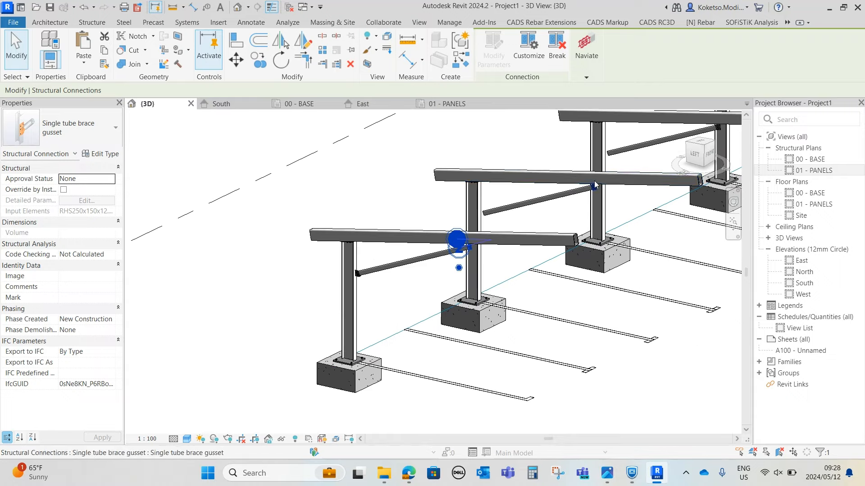
# - Propagate the first brace's lower gusset connection to the matching brace-to-column joints of the other frames
pyautogui.scroll(5, 593, 180)
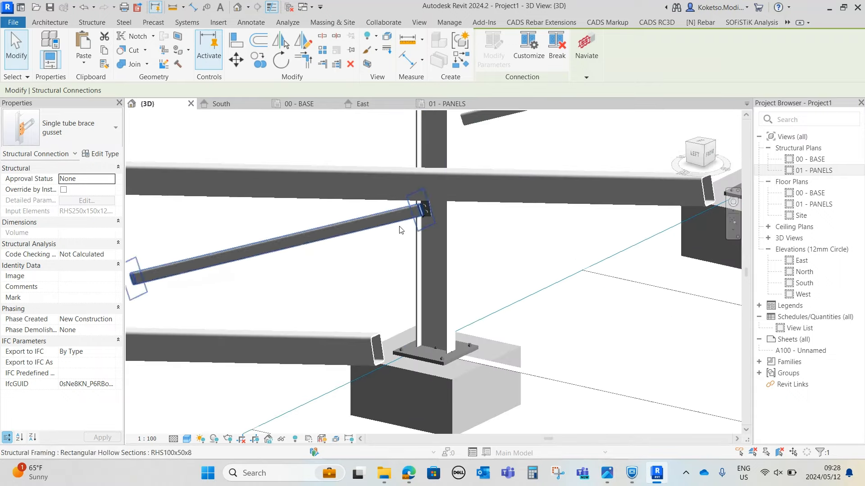
pyautogui.scroll(-1, 170, 360)
pyautogui.moveTo(170, 362); pyautogui.dragTo(315, 315, button='middle')
pyautogui.moveTo(158, 367); pyautogui.dragTo(276, 342, button='middle')
pyautogui.scroll(3, 410, 252)
pyautogui.click(413, 261)
pyautogui.click(414, 239)
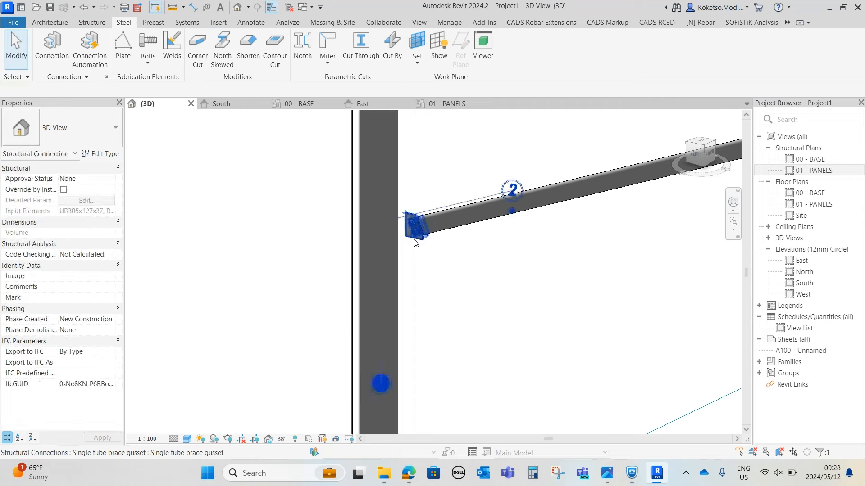
pyautogui.scroll(-2, 415, 242)
pyautogui.rightClick(447, 298)
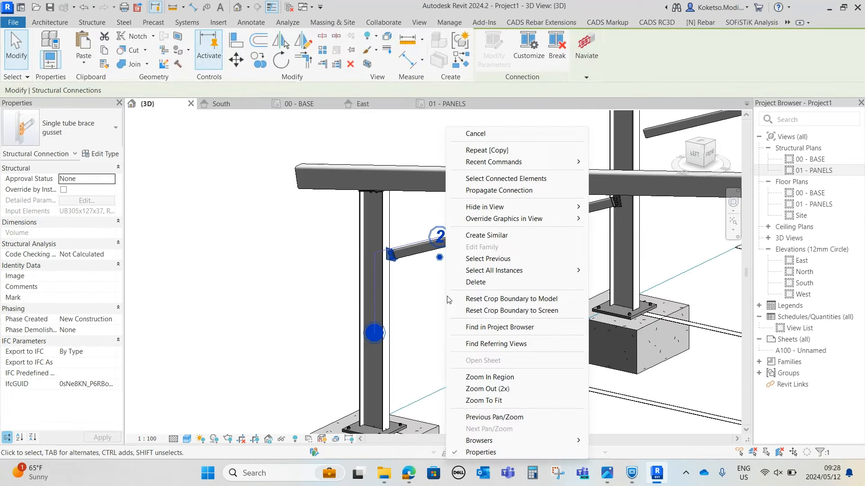
pyautogui.click(506, 192)
# - Examine the gusset connections, diagonal braces and sloping beams across the row of frames in the 3D view
pyautogui.scroll(-3, 430, 245)
pyautogui.scroll(3, 581, 171)
pyautogui.click(559, 187)
pyautogui.scroll(3, 487, 212)
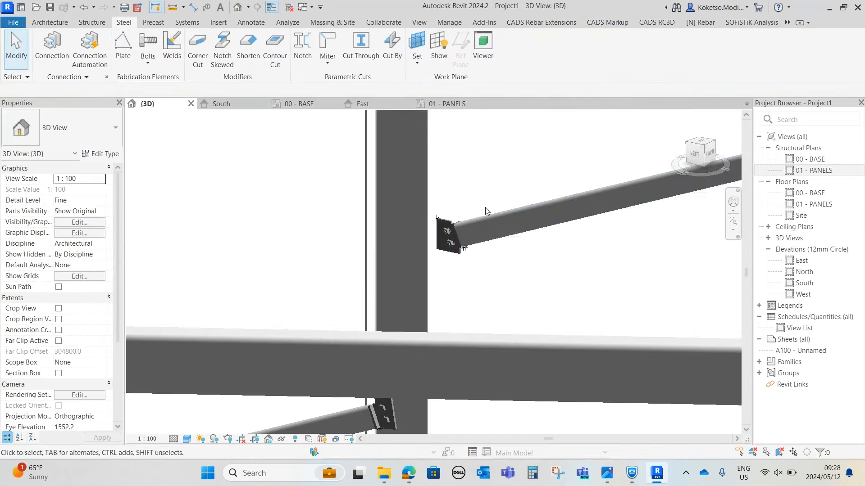
pyautogui.scroll(-4, 461, 276)
pyautogui.keyDown('shift'); pyautogui.moveTo(461, 279); pyautogui.dragTo(473, 324, button='middle'); pyautogui.keyUp('shift')
pyautogui.scroll(-4, 439, 286)
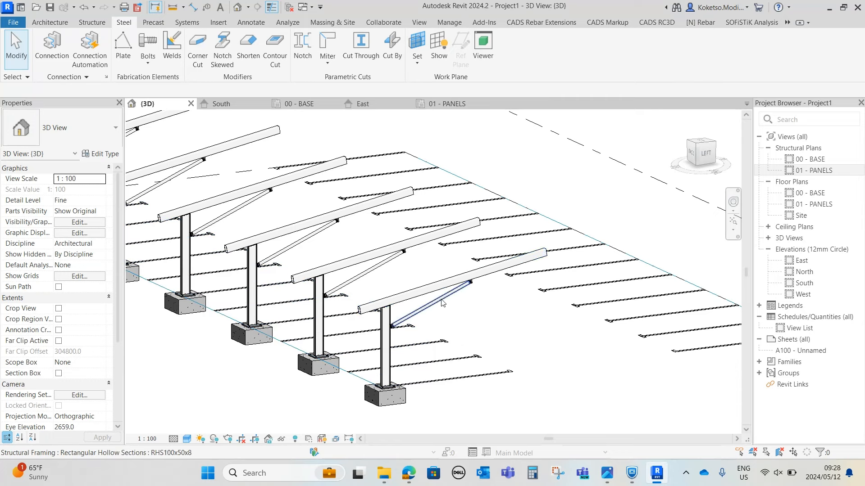
pyautogui.keyDown('shift'); pyautogui.moveTo(428, 287); pyautogui.dragTo(460, 299, button='middle'); pyautogui.keyUp('shift')
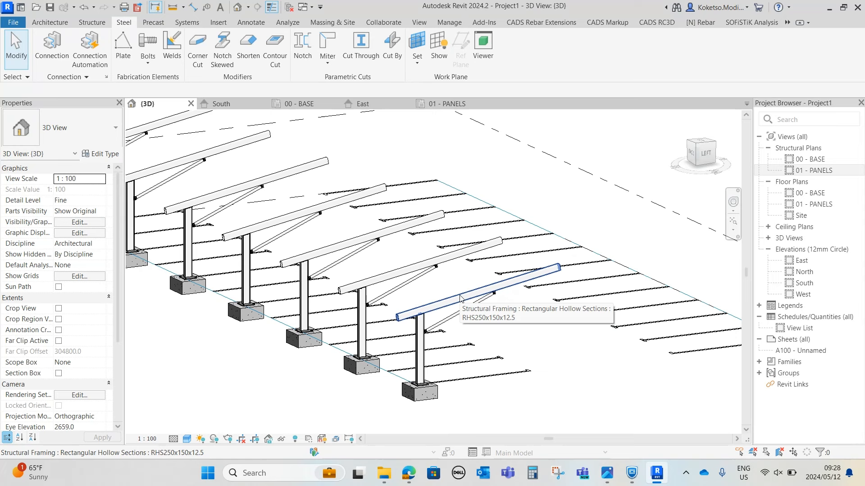
pyautogui.scroll(5, 496, 292)
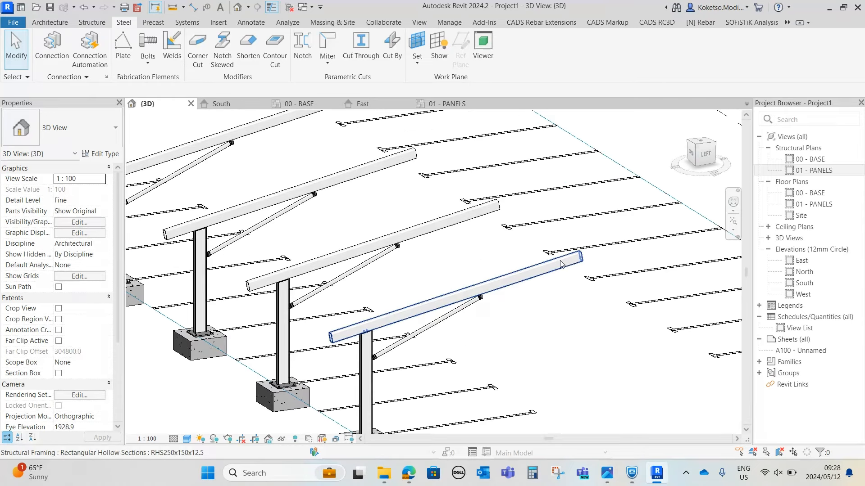
pyautogui.click(561, 264)
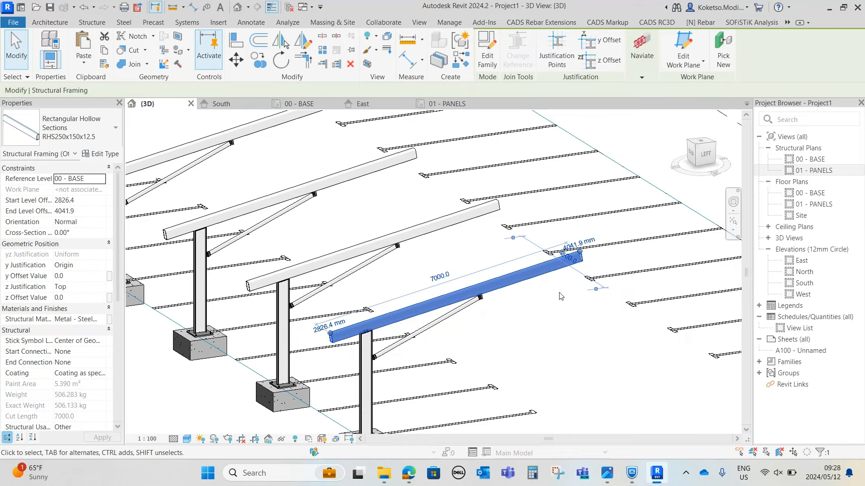
pyautogui.scroll(-3, 551, 286)
pyautogui.click(541, 280)
pyautogui.moveTo(544, 311)
pyautogui.keyDown('shift'); pyautogui.mouseDown(button='middle')
pyautogui.moveTo(560, 322)
pyautogui.moveTo(551, 318)
pyautogui.mouseUp(button='middle'); pyautogui.keyUp('shift')
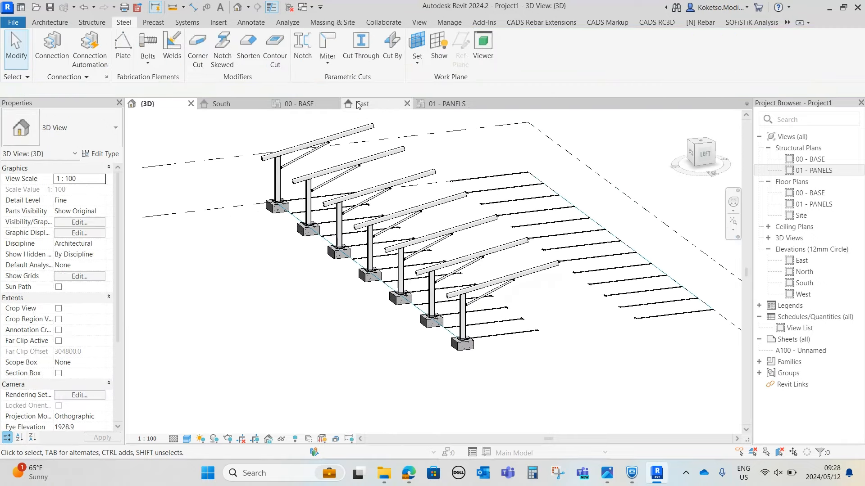
# - In the 01 - PANELS plan, start a beam system and sketch its rectangular boundary, about 6894 mm deep, from the first sloping beam to the seventh
pyautogui.click(446, 104)
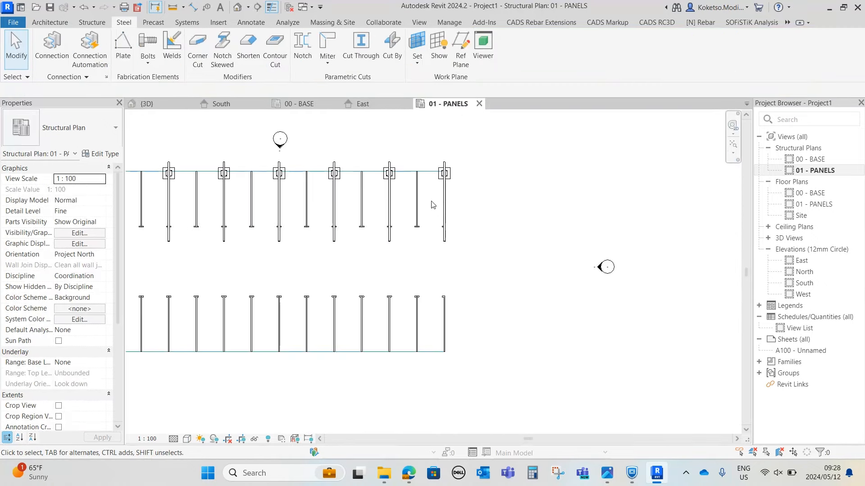
pyautogui.moveTo(400, 194); pyautogui.dragTo(585, 201, button='middle')
pyautogui.scroll(4, 331, 197)
pyautogui.moveTo(331, 197); pyautogui.dragTo(249, 212, button='middle')
pyautogui.scroll(-1, 234, 216)
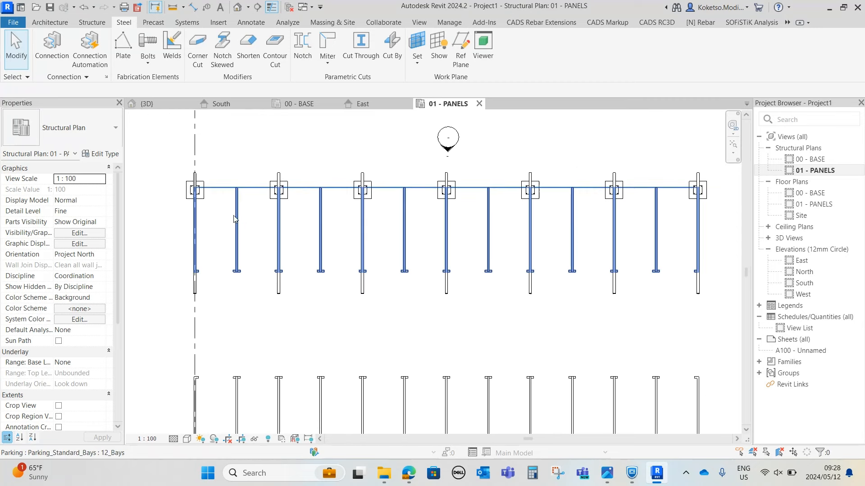
pyautogui.moveTo(466, 224); pyautogui.dragTo(442, 232, button='middle')
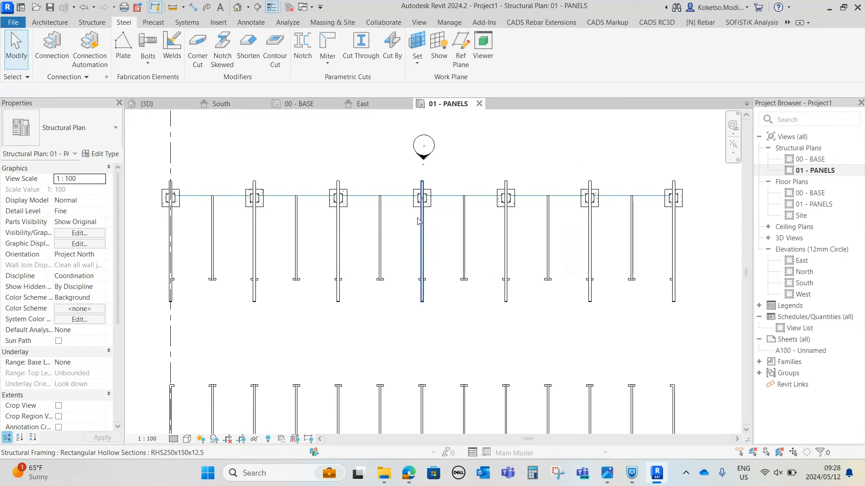
pyautogui.click(49, 22)
pyautogui.click(92, 22)
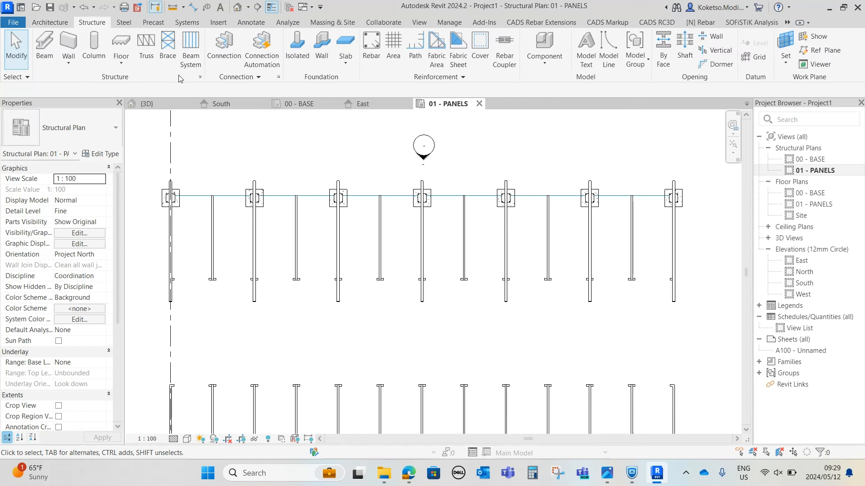
pyautogui.click(191, 50)
pyautogui.click(584, 38)
pyautogui.scroll(5, 168, 180)
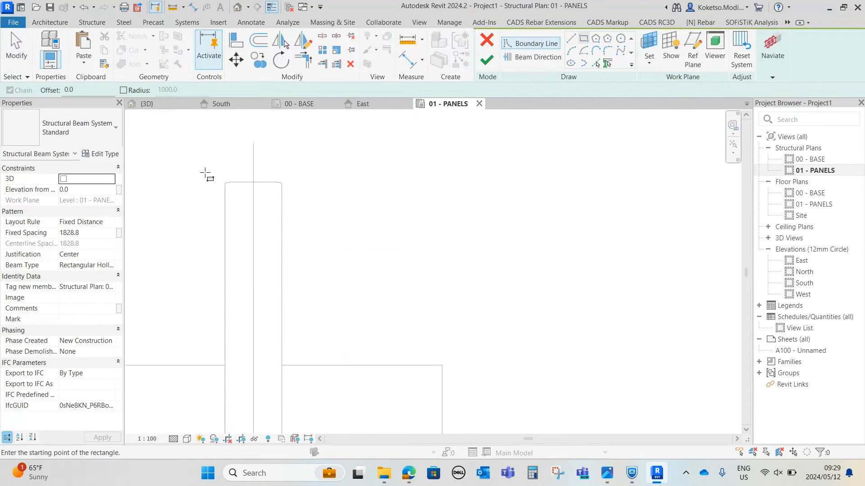
pyautogui.click(227, 186)
pyautogui.scroll(-5, 324, 357)
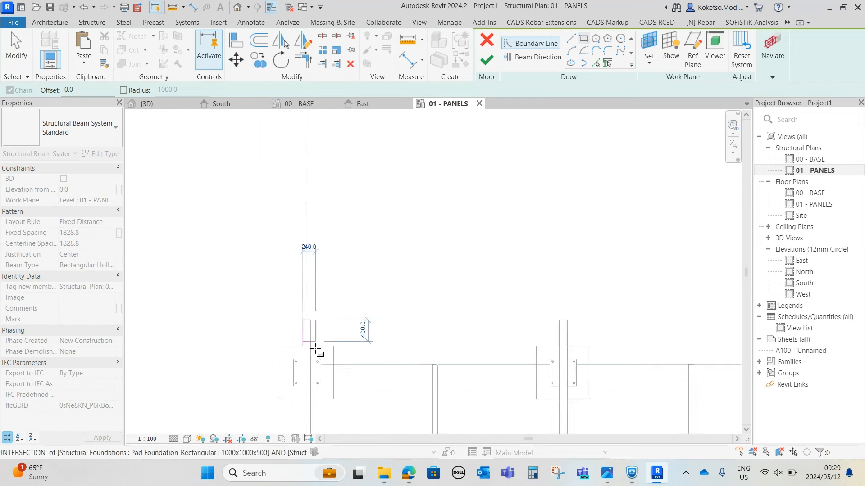
pyautogui.scroll(8, 445, 303)
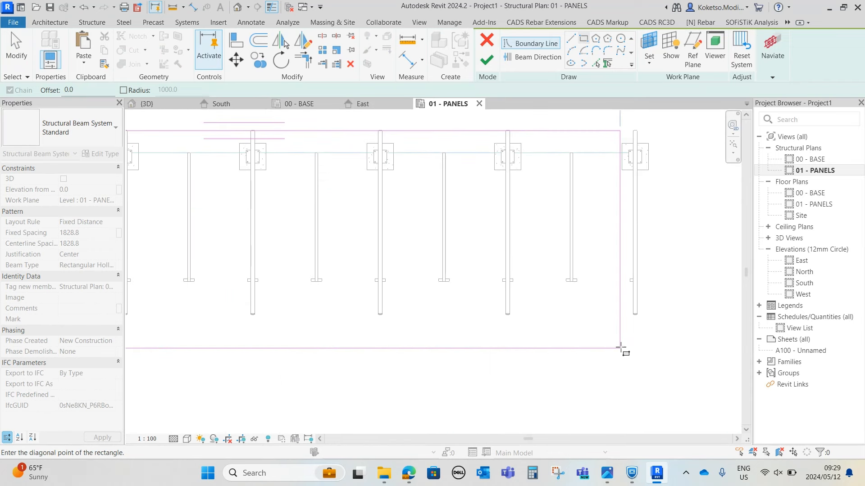
pyautogui.scroll(3, 638, 296)
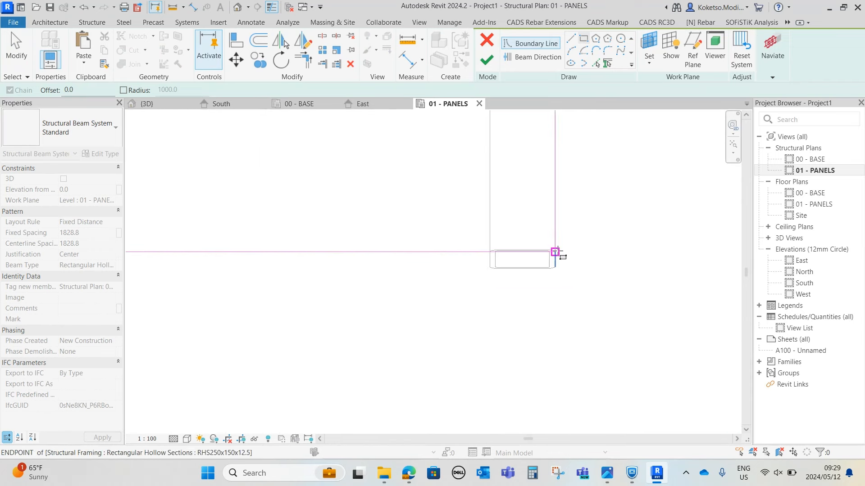
pyautogui.click(555, 252)
pyautogui.scroll(-6, 599, 288)
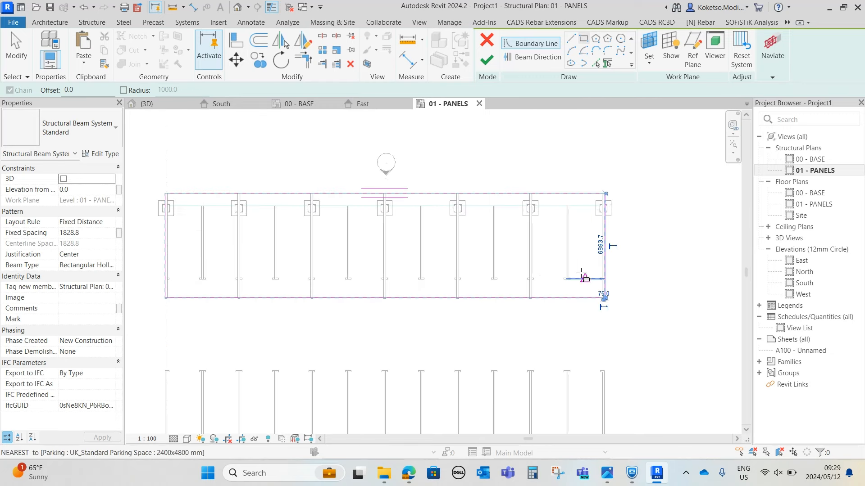
# - Set the beam system's layout rule to Maximum Spacing with a maximum spacing of 1200
pyautogui.press('Escape')
pyautogui.scroll(5, 220, 298)
pyautogui.moveTo(220, 298); pyautogui.dragTo(239, 309, button='middle')
pyautogui.scroll(-4, 239, 309)
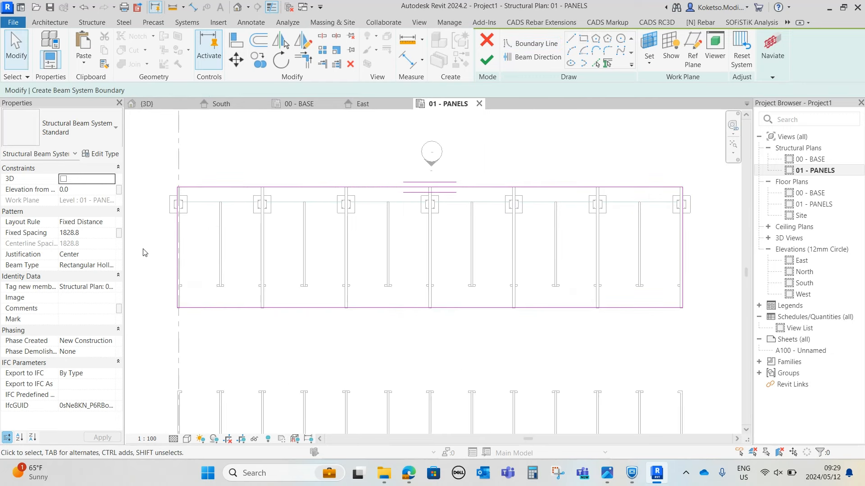
pyautogui.click(110, 226)
pyautogui.click(89, 243)
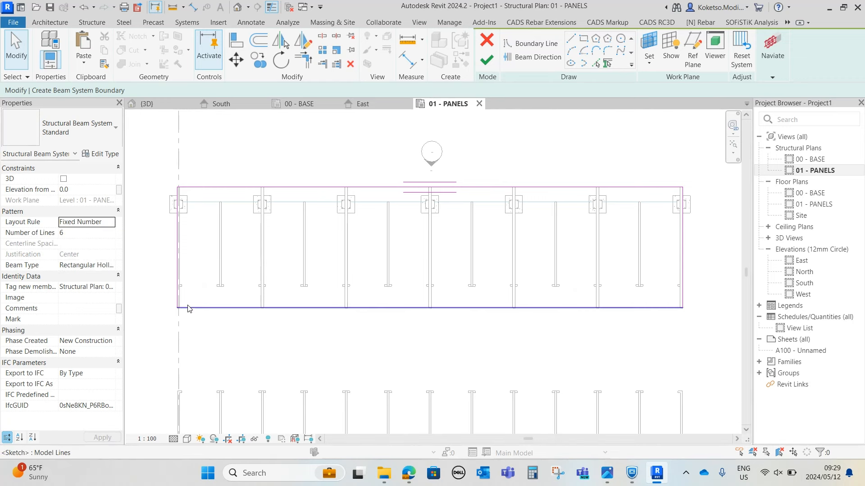
pyautogui.moveTo(215, 296); pyautogui.dragTo(191, 335, button='middle')
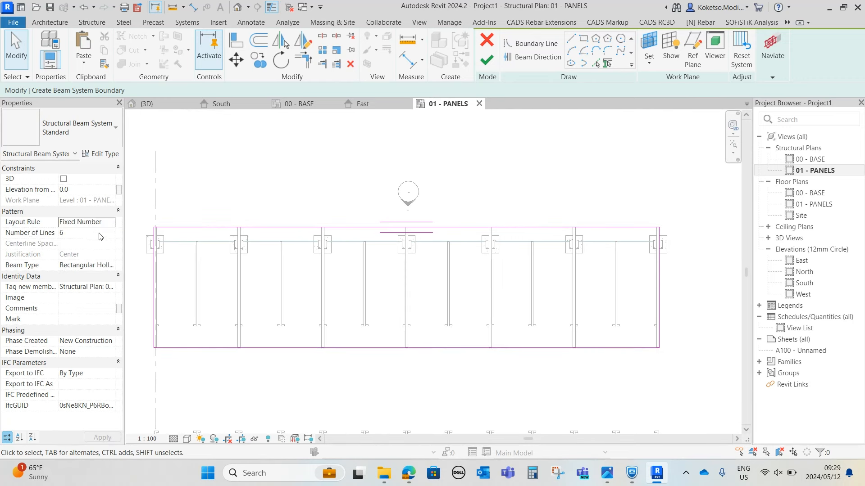
pyautogui.click(109, 225)
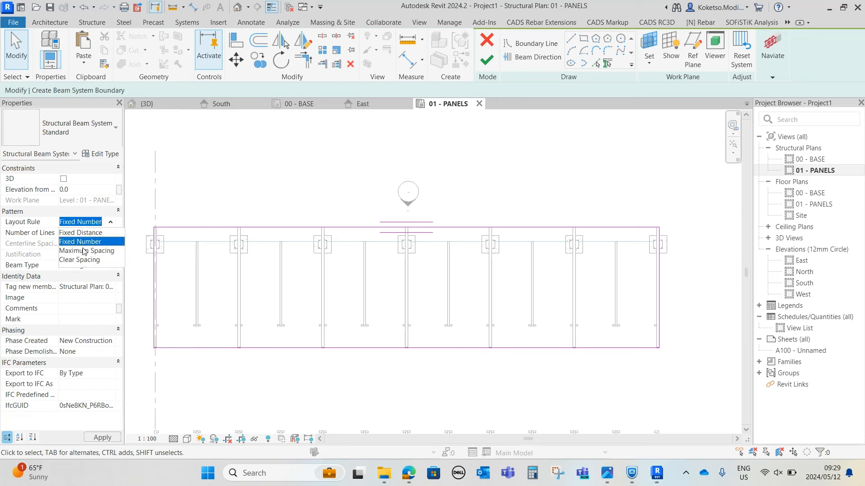
pyautogui.click(84, 251)
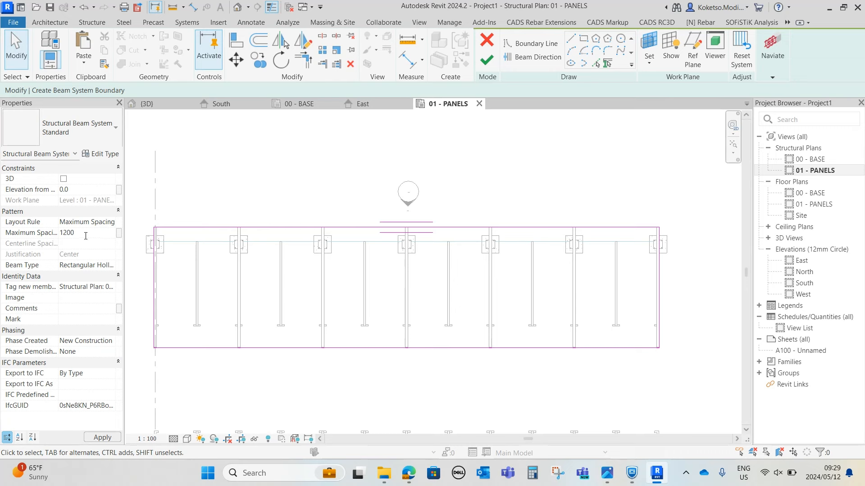
# - Choose RHS250x150x12.5 as the beam type and finish the beam system
pyautogui.click(113, 268)
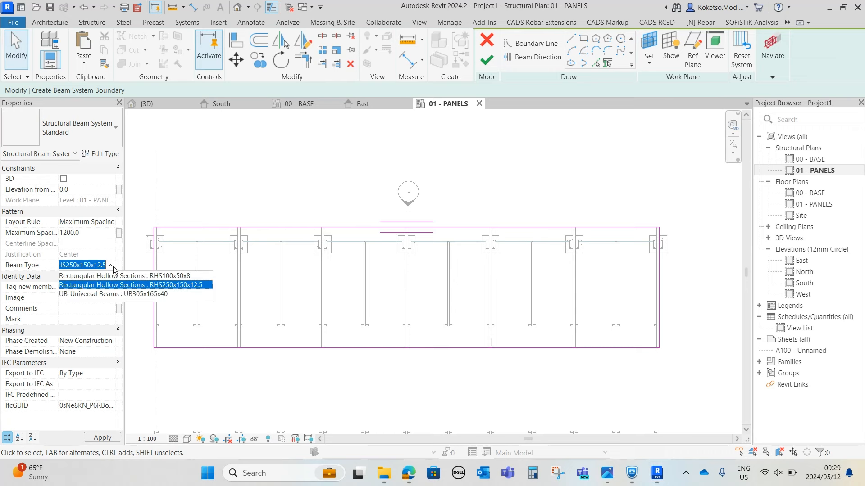
pyautogui.click(198, 285)
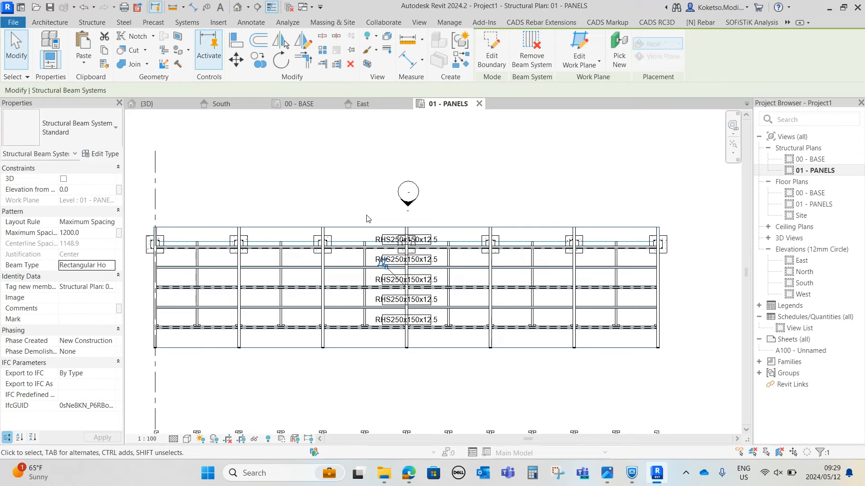
pyautogui.scroll(2, 155, 328)
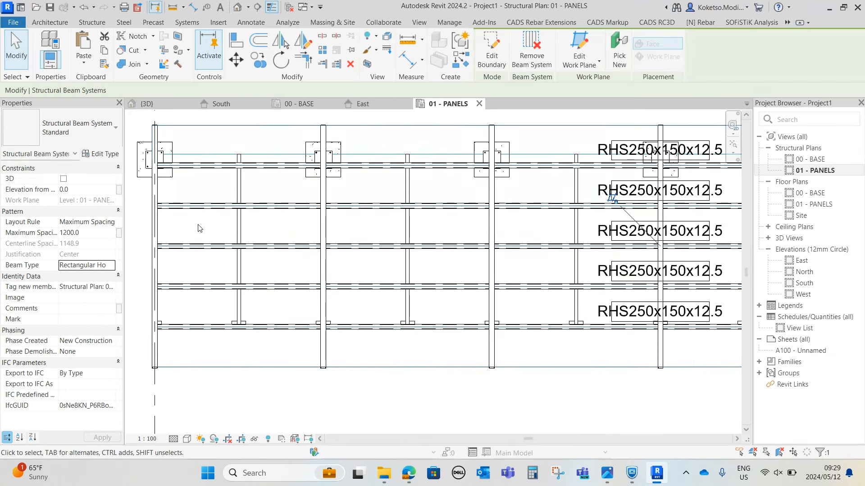
pyautogui.scroll(-1, 204, 310)
pyautogui.scroll(-1, 203, 312)
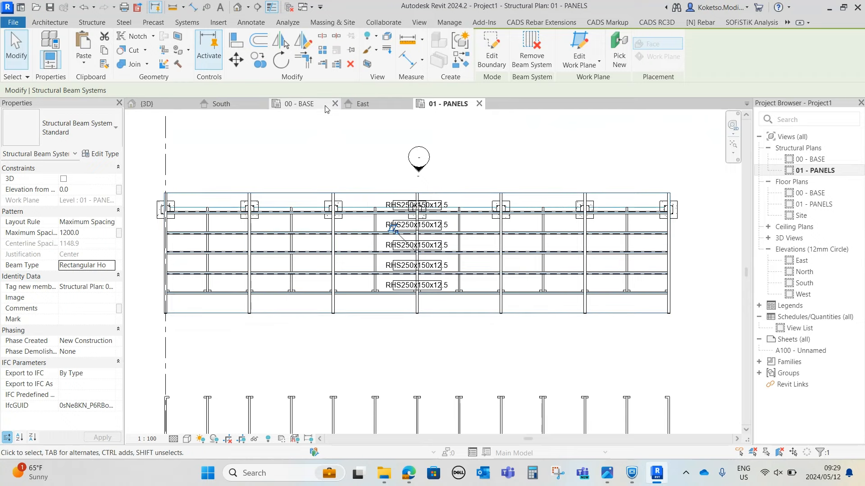
# - In the 3D view, examine how the beam system sits relative to the sloping beams
pyautogui.click(174, 105)
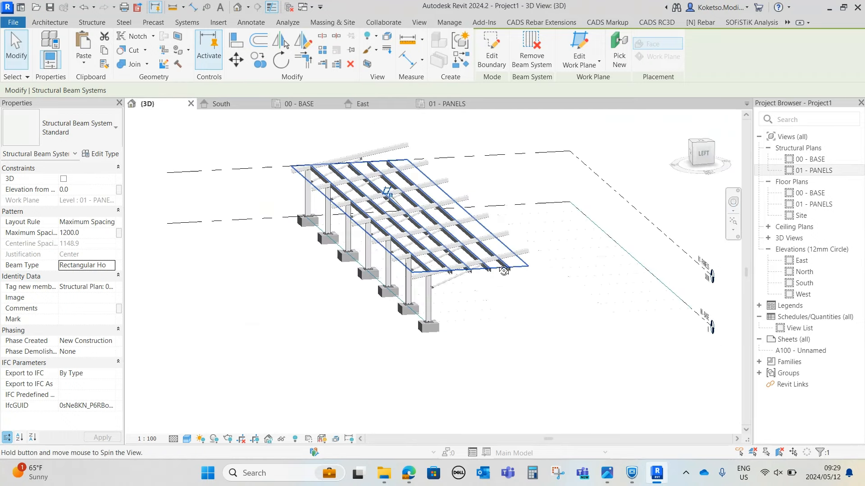
pyautogui.scroll(6, 514, 293)
pyautogui.scroll(2, 509, 300)
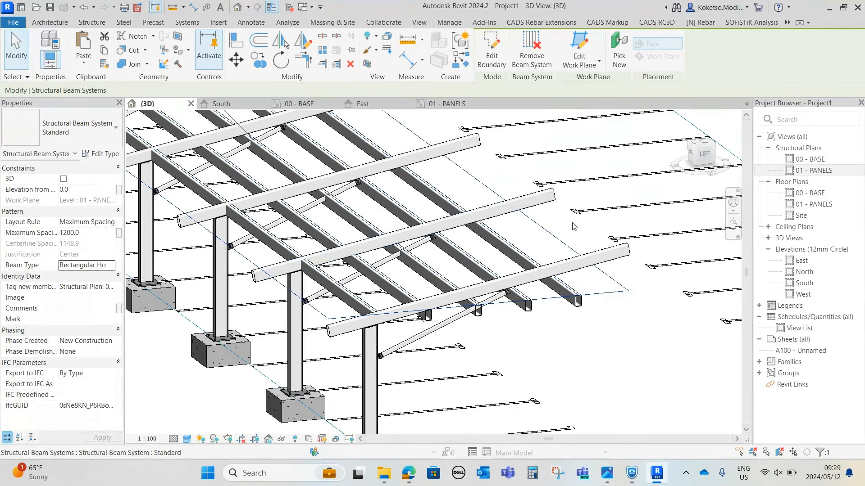
pyautogui.keyDown('shift'); pyautogui.moveTo(494, 191); pyautogui.dragTo(554, 265, button='middle'); pyautogui.keyUp('shift')
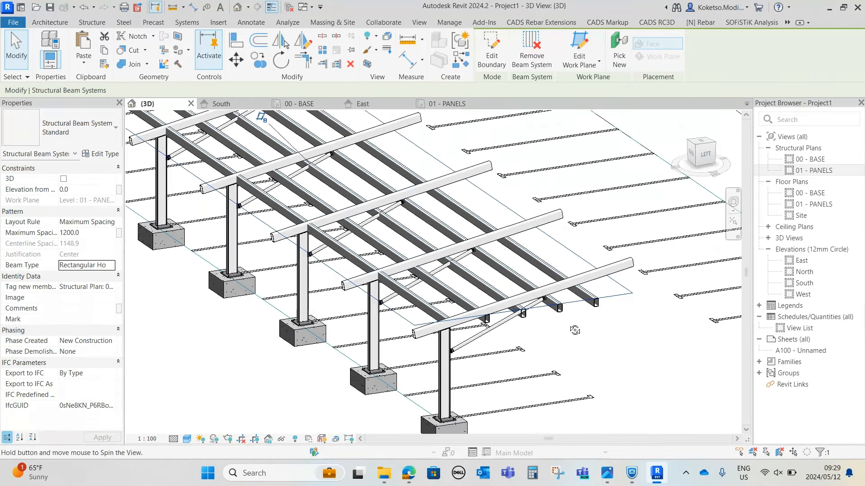
pyautogui.keyDown('shift'); pyautogui.moveTo(575, 329); pyautogui.dragTo(559, 319, button='middle'); pyautogui.keyUp('shift')
pyautogui.scroll(1, 559, 320)
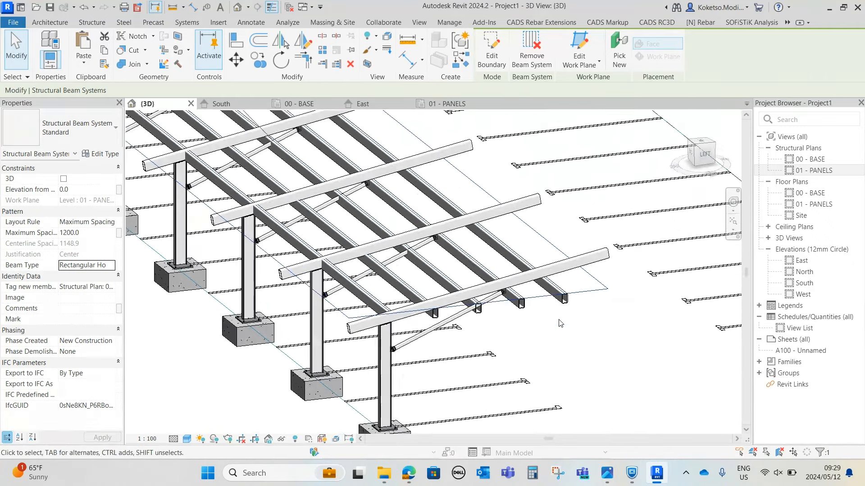
# - Try to pick a new host face for the beam system
pyautogui.click(619, 56)
pyautogui.scroll(-6, 565, 255)
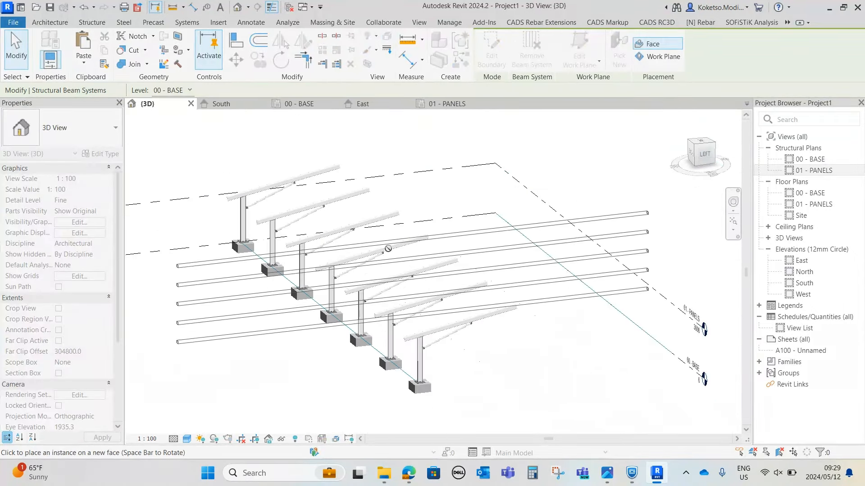
pyautogui.scroll(4, 397, 259)
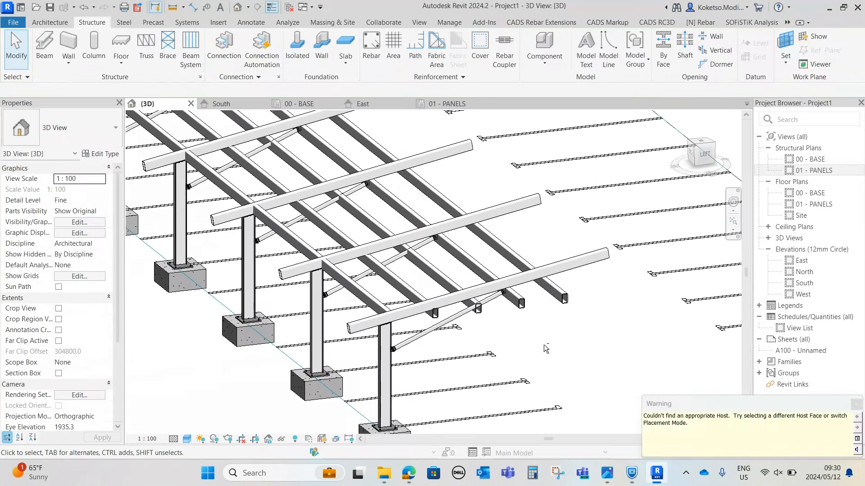
# - Re-host the beam system on the face of a sloping beam so that it follows the roof slope
pyautogui.keyDown('shift'); pyautogui.moveTo(544, 344); pyautogui.dragTo(525, 326, button='middle'); pyautogui.keyUp('shift')
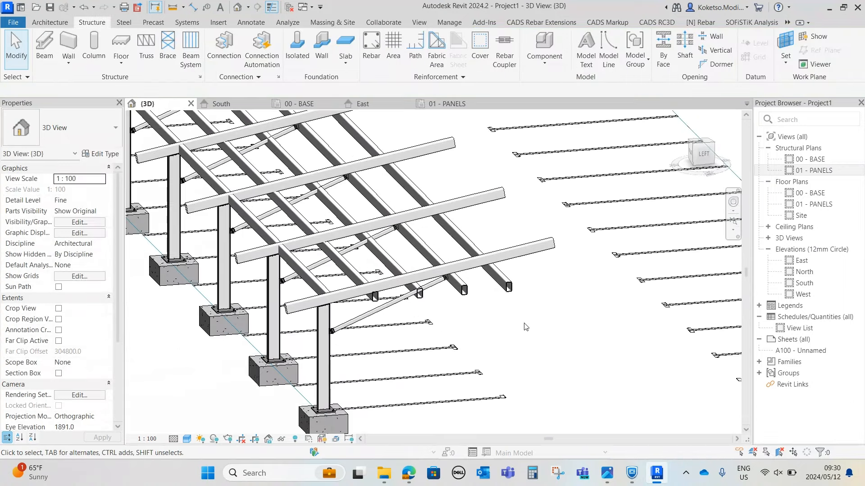
pyautogui.moveTo(458, 281)
pyautogui.keyDown('shift'); pyautogui.mouseDown(button='middle')
pyautogui.moveTo(438, 233)
pyautogui.moveTo(459, 267)
pyautogui.mouseUp(button='middle'); pyautogui.keyUp('shift')
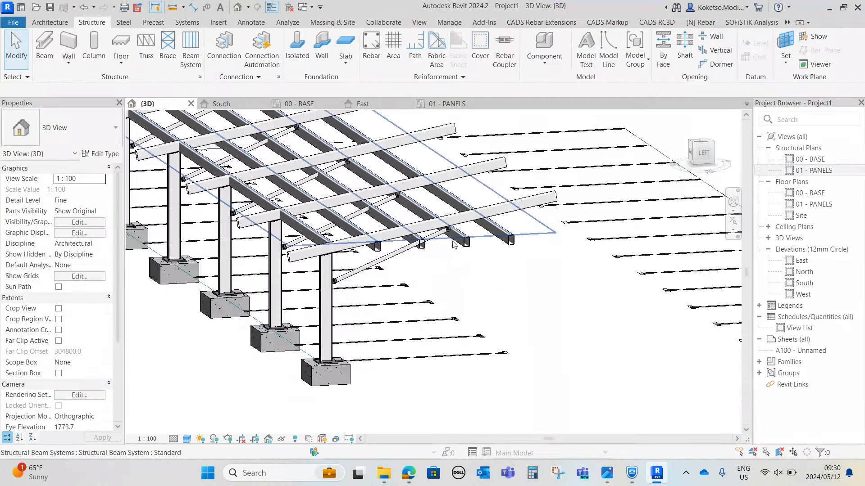
pyautogui.click(452, 239)
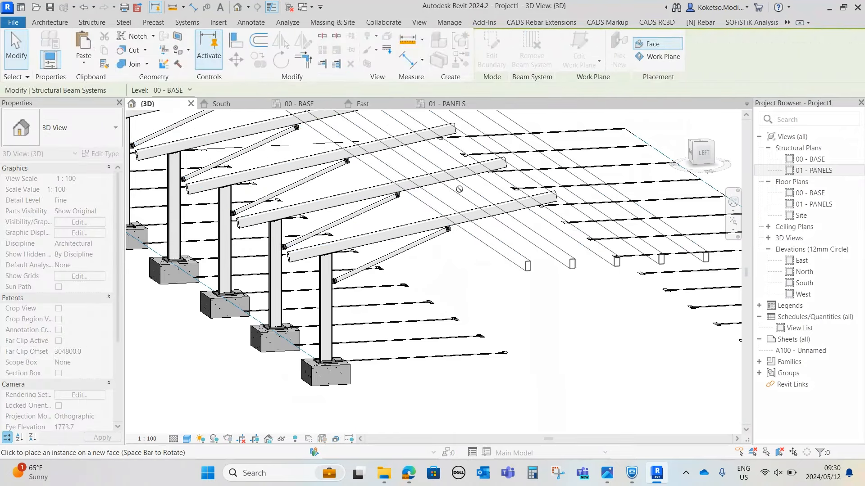
pyautogui.moveTo(423, 197); pyautogui.dragTo(448, 236, button='middle')
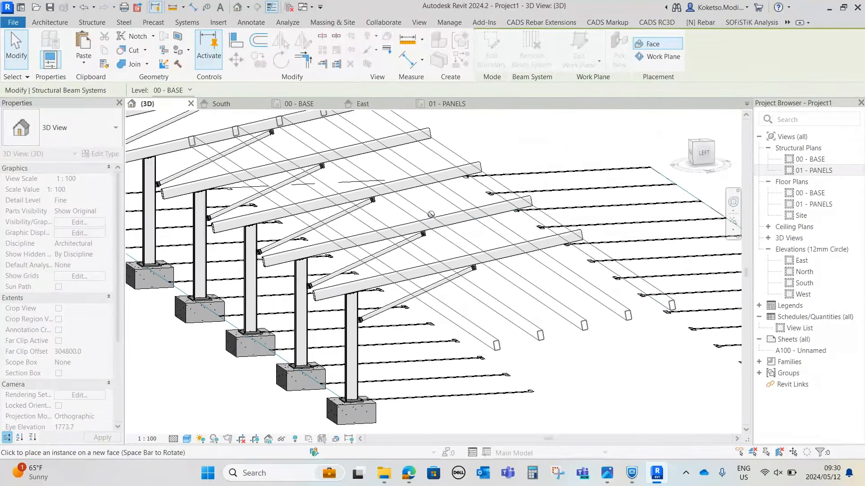
pyautogui.scroll(6, 431, 216)
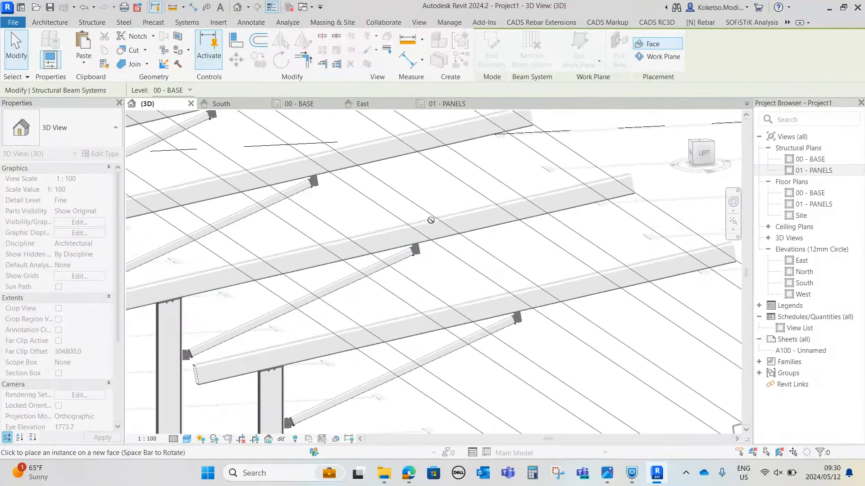
pyautogui.click(430, 223)
pyautogui.scroll(-6, 429, 224)
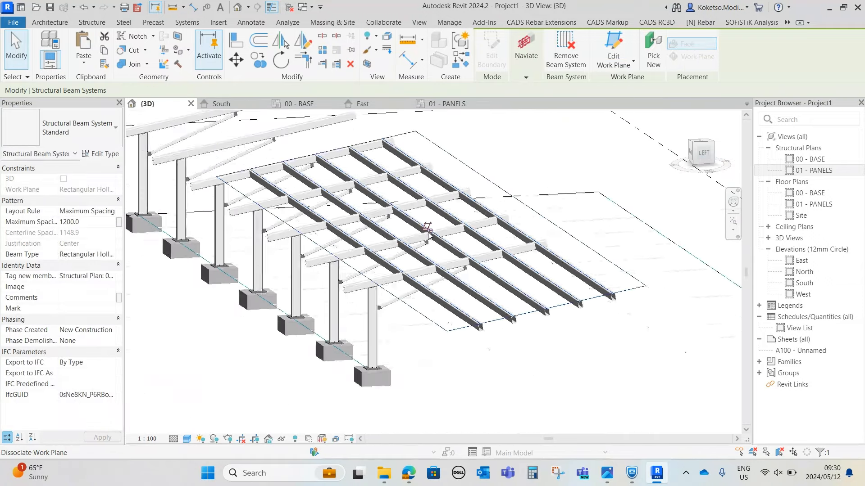
pyautogui.click(552, 356)
pyautogui.keyDown('shift'); pyautogui.moveTo(553, 356); pyautogui.dragTo(415, 228, button='middle'); pyautogui.keyUp('shift')
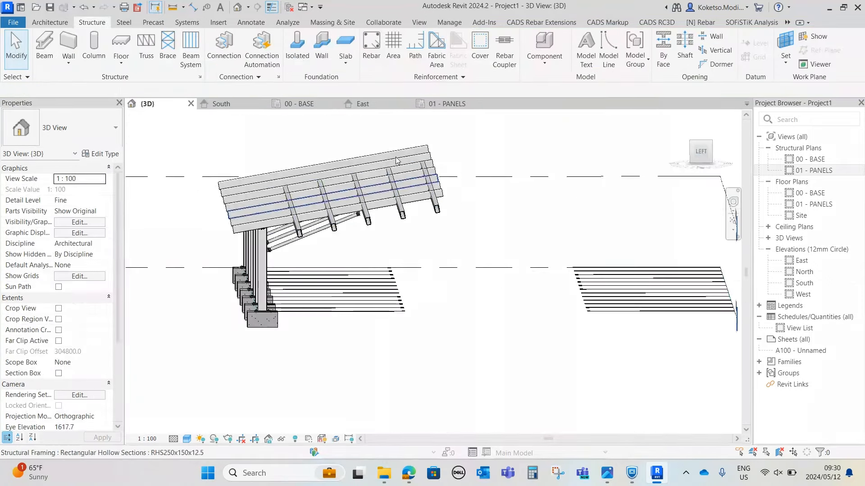
# - Open the East elevation and switch its visual style to wireframe around the sloping beam and purlin sections
pyautogui.click(382, 105)
pyautogui.scroll(-2, 459, 232)
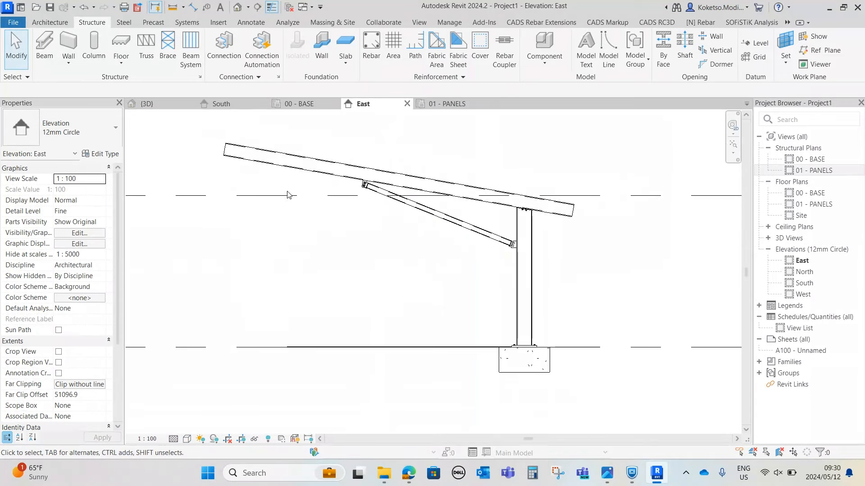
pyautogui.scroll(2, 398, 153)
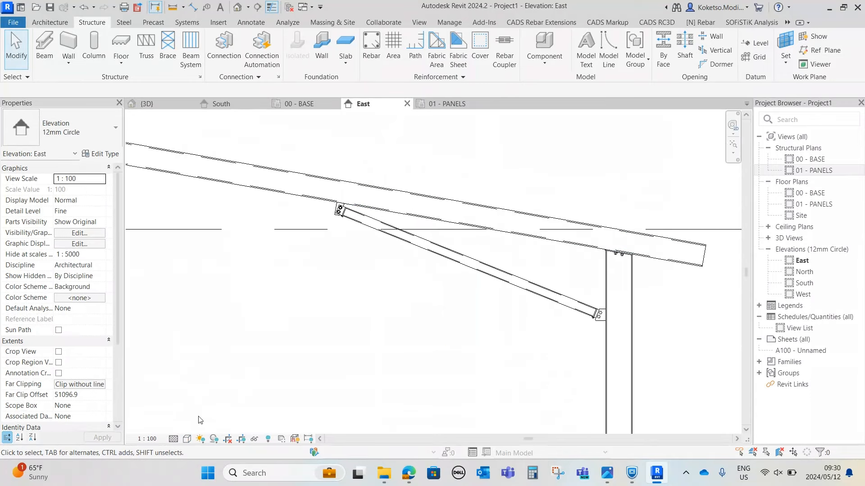
pyautogui.click(187, 439)
pyautogui.click(207, 371)
pyautogui.scroll(3, 329, 193)
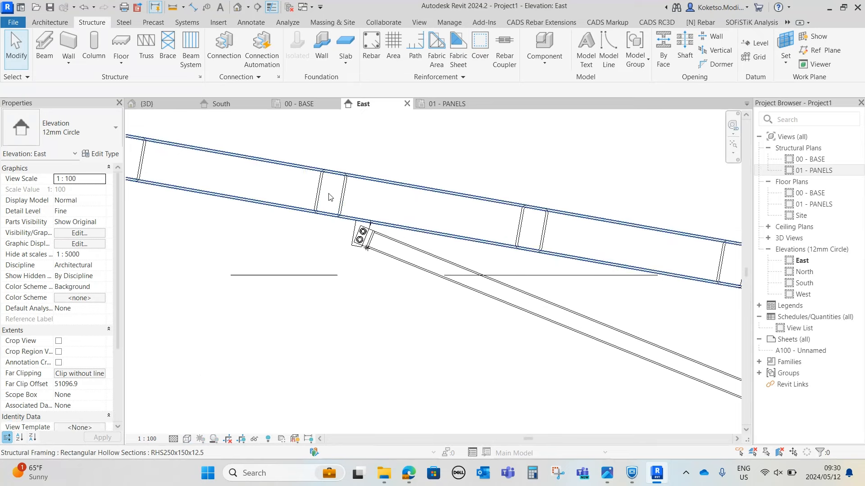
pyautogui.scroll(-3, 329, 190)
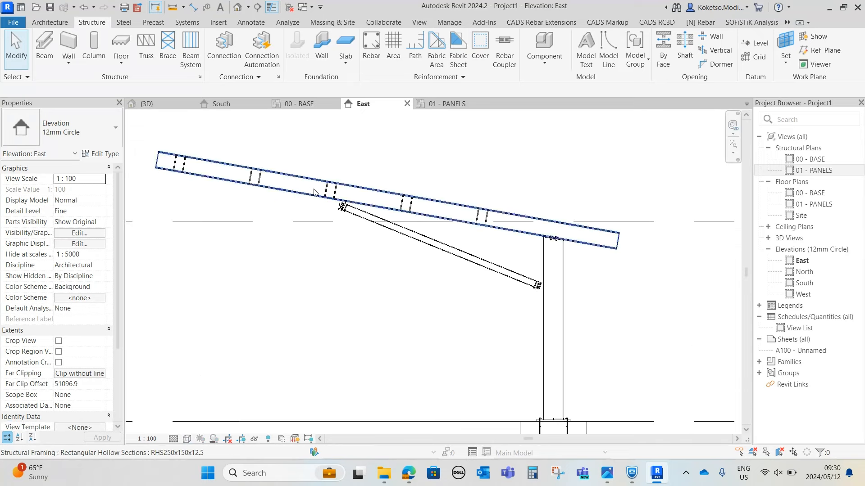
# - Try moving the whole beam system in the East elevation, and undo that move
pyautogui.press('Tab')
pyautogui.click(243, 170)
pyautogui.scroll(1, 325, 171)
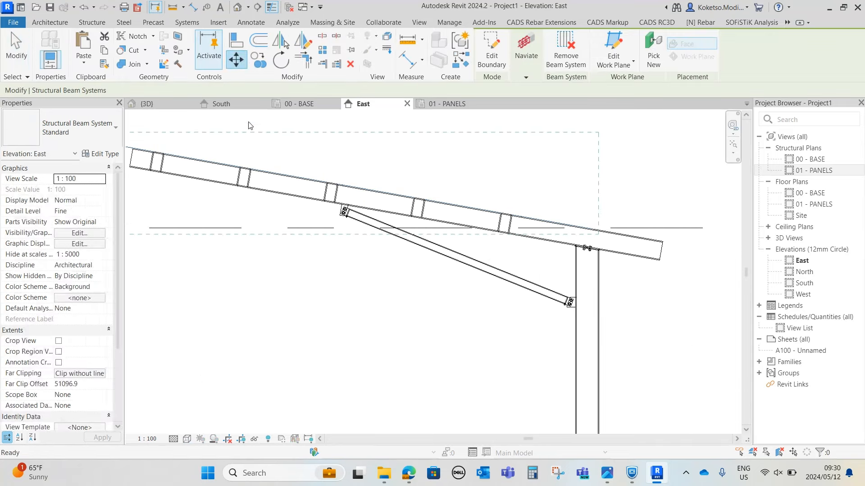
pyautogui.press('m')
pyautogui.press('v')
pyautogui.click(283, 149)
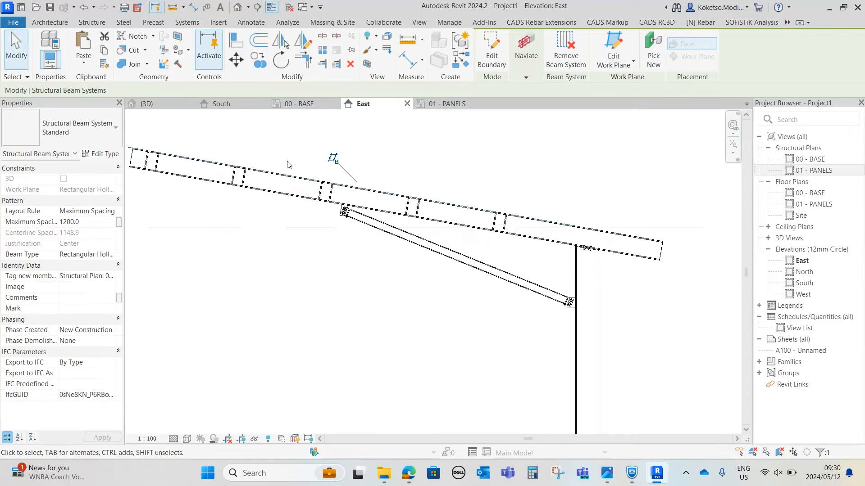
pyautogui.click(84, 7)
pyautogui.moveTo(243, 177); pyautogui.dragTo(277, 201, button='middle')
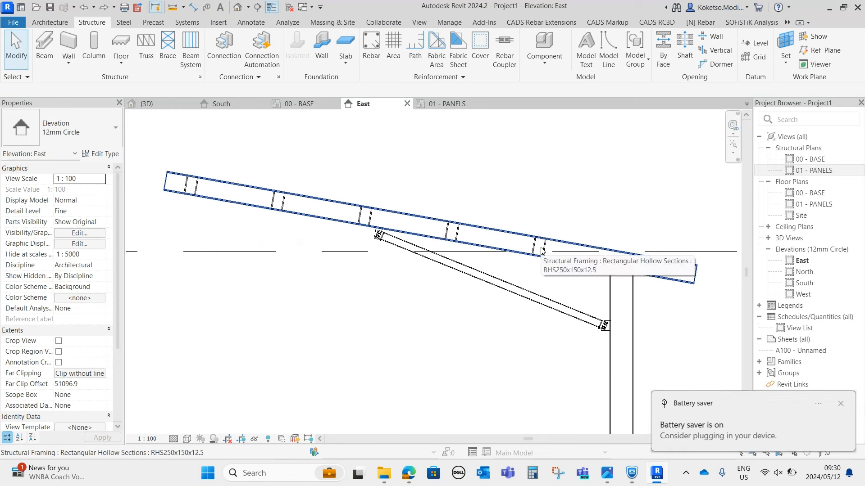
# - Select the five RHS250x150x12.5 purlin sections along the sloping beam in the East elevation
pyautogui.click(841, 405)
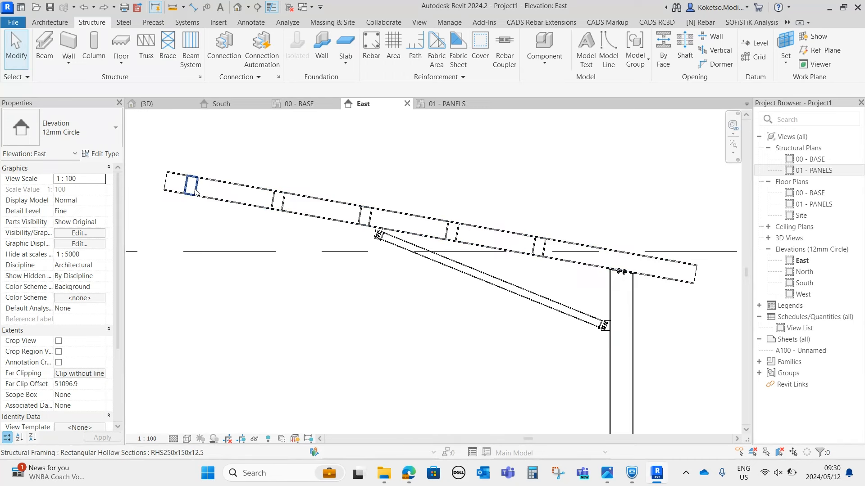
pyautogui.click(284, 202)
pyautogui.keyDown('ctrl'); pyautogui.click(284, 199); pyautogui.keyUp('ctrl')
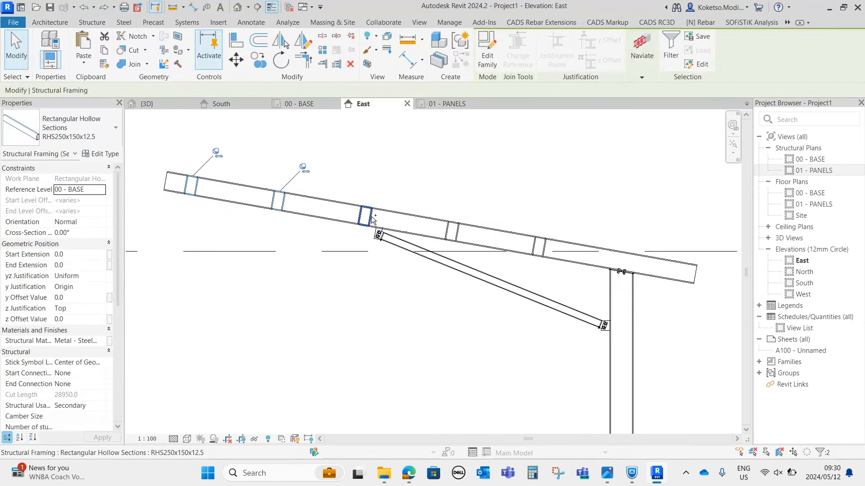
pyautogui.keyDown('ctrl'); pyautogui.click(373, 217); pyautogui.keyUp('ctrl')
pyautogui.keyDown('ctrl'); pyautogui.click(455, 233); pyautogui.keyUp('ctrl')
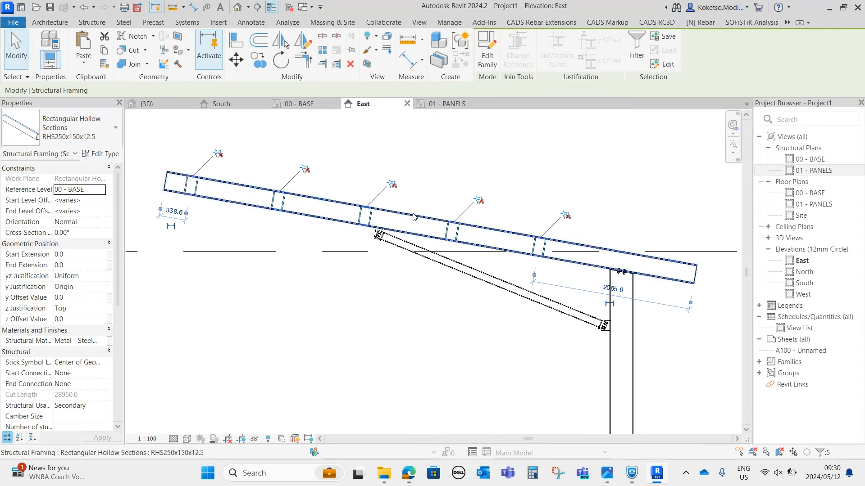
pyautogui.scroll(2, 182, 186)
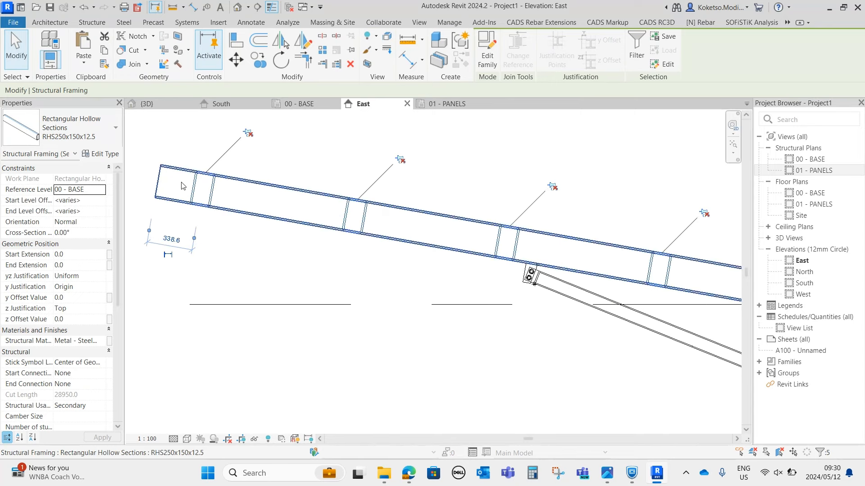
pyautogui.scroll(-3, 183, 186)
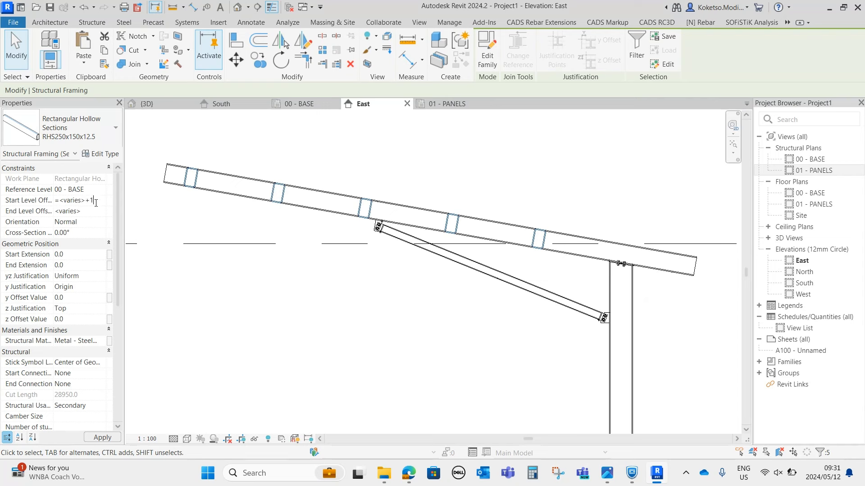
# - Try to raise the five selected purlins by adding 1 to their start level offset, and try moving them off the beam
pyautogui.click(54, 212)
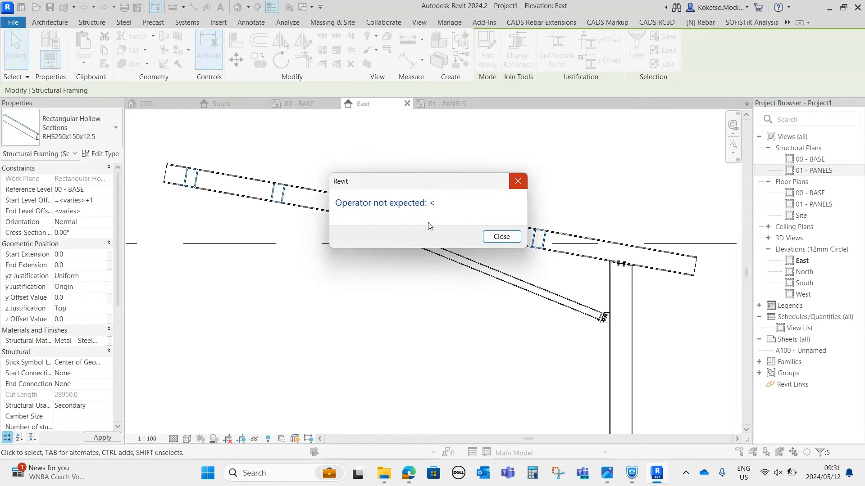
pyautogui.click(518, 181)
pyautogui.scroll(3, 184, 178)
pyautogui.click(236, 61)
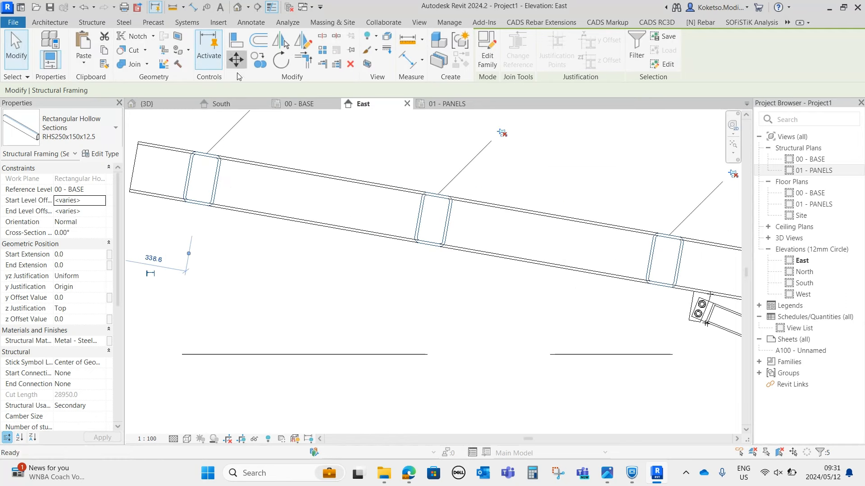
pyautogui.click(202, 207)
pyautogui.click(203, 211)
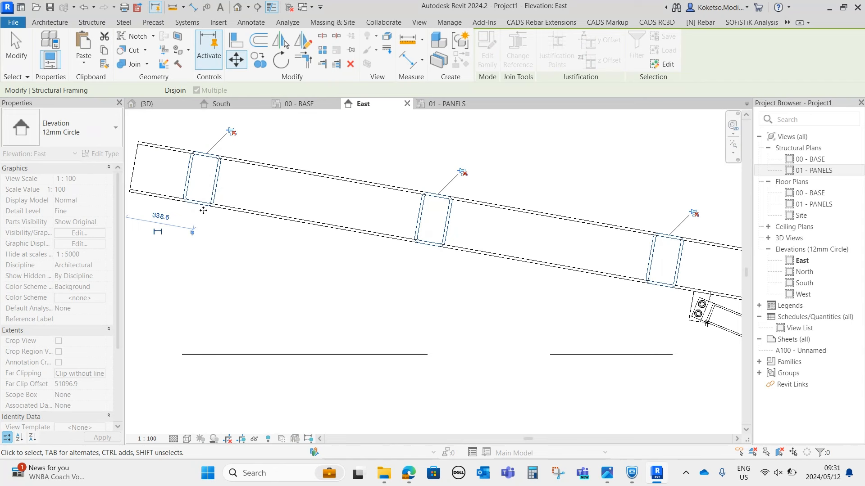
# - Set both the start and end level offsets of the five selected purlins to 1.0
pyautogui.click(82, 212)
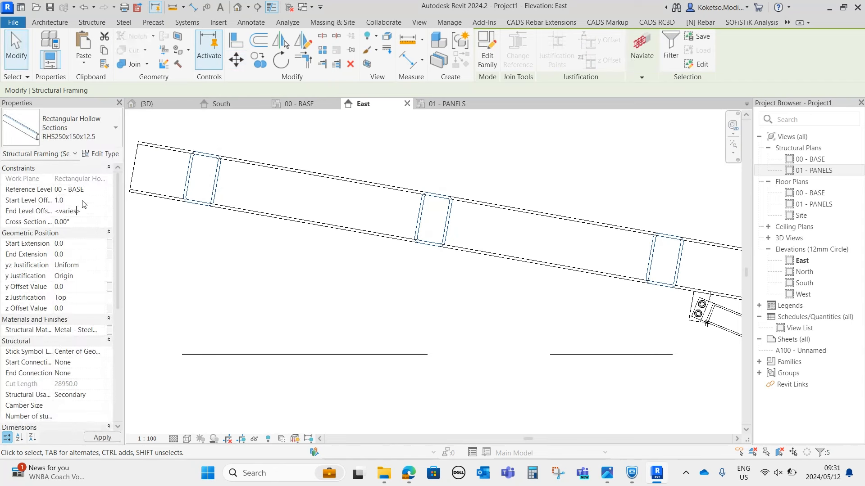
pyautogui.scroll(-6, 219, 258)
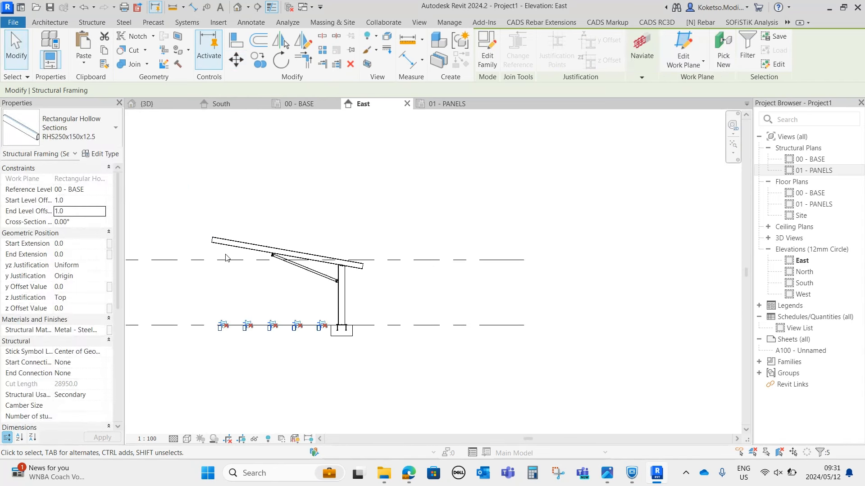
pyautogui.moveTo(263, 304); pyautogui.dragTo(277, 318, button='middle')
pyautogui.scroll(2, 272, 336)
pyautogui.moveTo(257, 353); pyautogui.dragTo(277, 359, button='middle')
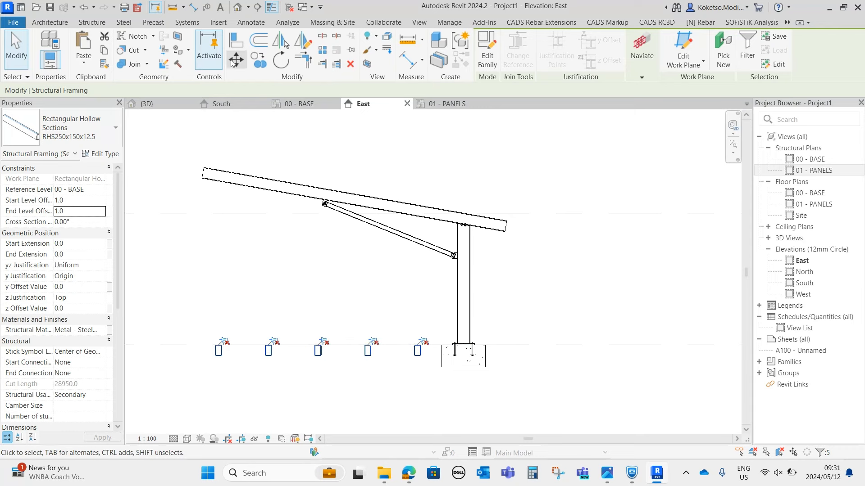
# - Move the five purlins up from the base level to just above the high end of the sloping beam, at level offsets of 4341.0
pyautogui.click(236, 61)
pyautogui.scroll(4, 221, 360)
pyautogui.click(217, 347)
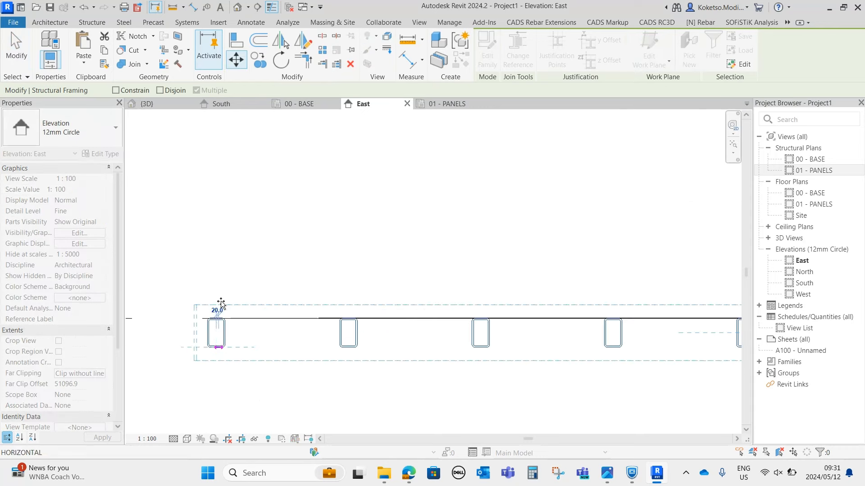
pyautogui.scroll(-3, 224, 340)
pyautogui.scroll(2, 220, 159)
pyautogui.click(222, 161)
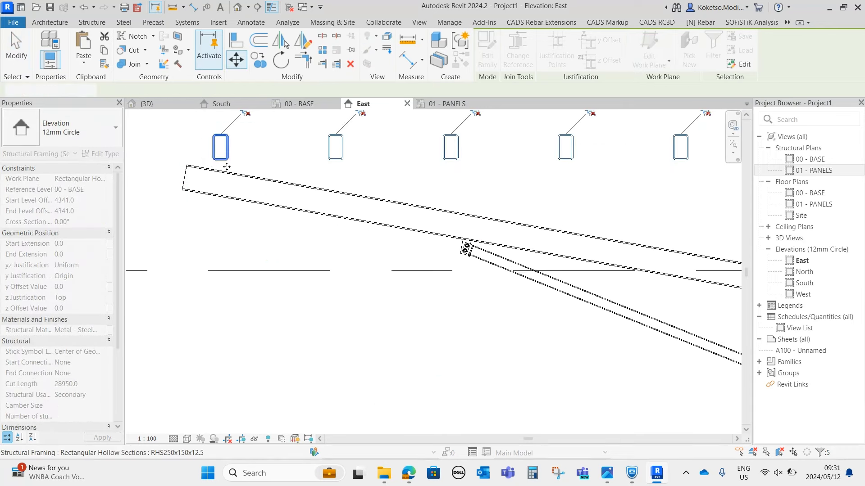
pyautogui.scroll(3, 216, 221)
pyautogui.scroll(-3, 189, 205)
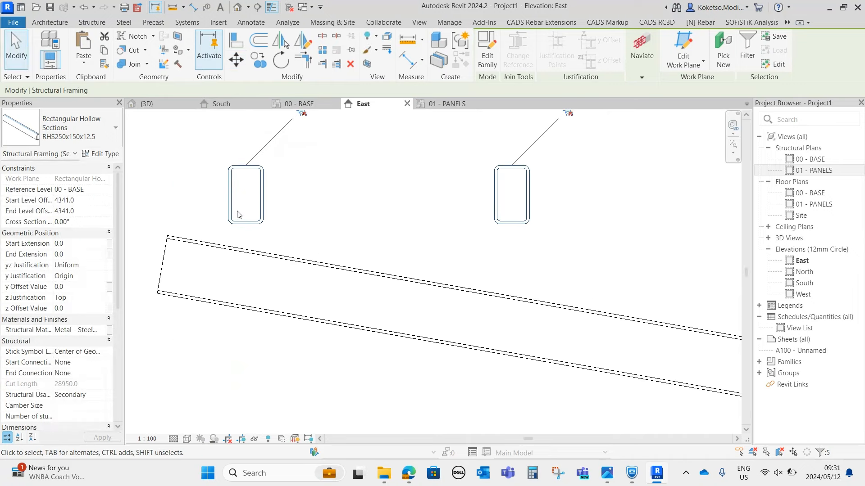
pyautogui.press('Escape')
# - Place a spot slope annotation on the top edge of the sloping beam
pyautogui.scroll(-2, 251, 172)
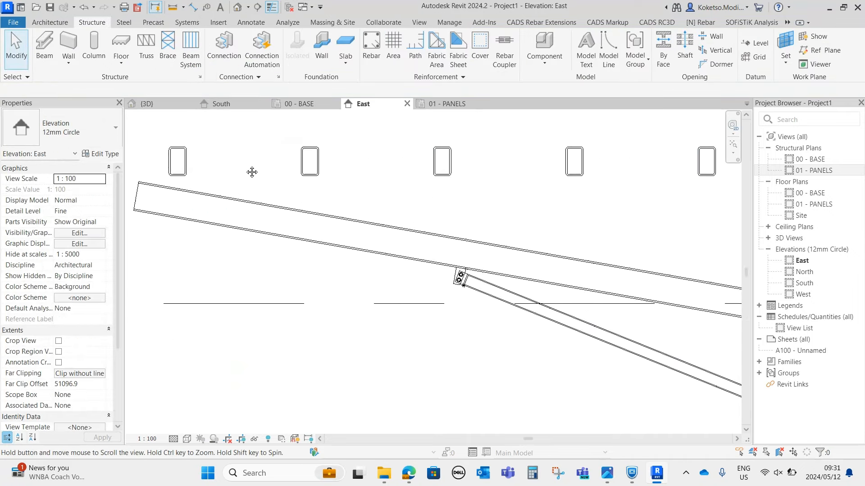
pyautogui.click(251, 23)
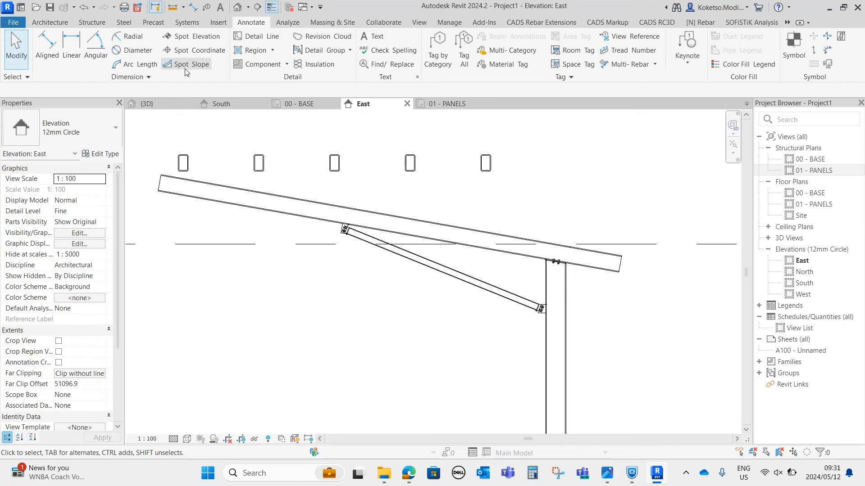
pyautogui.click(186, 66)
pyautogui.scroll(4, 245, 194)
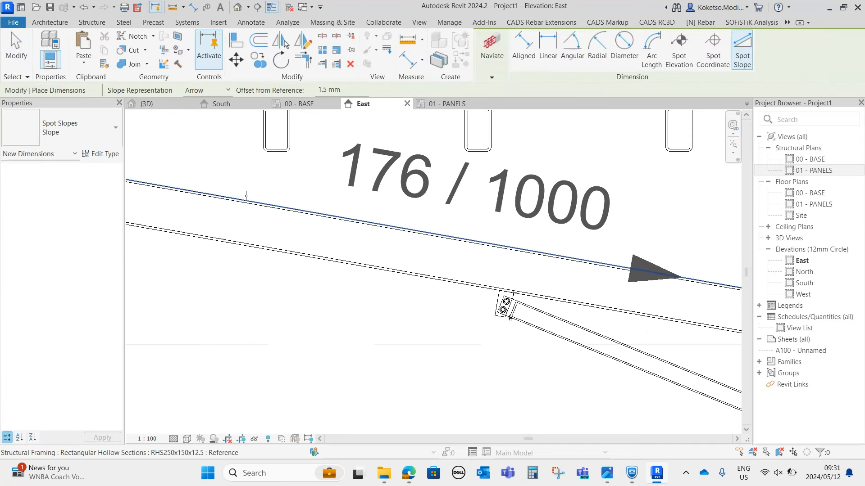
pyautogui.scroll(-1, 246, 195)
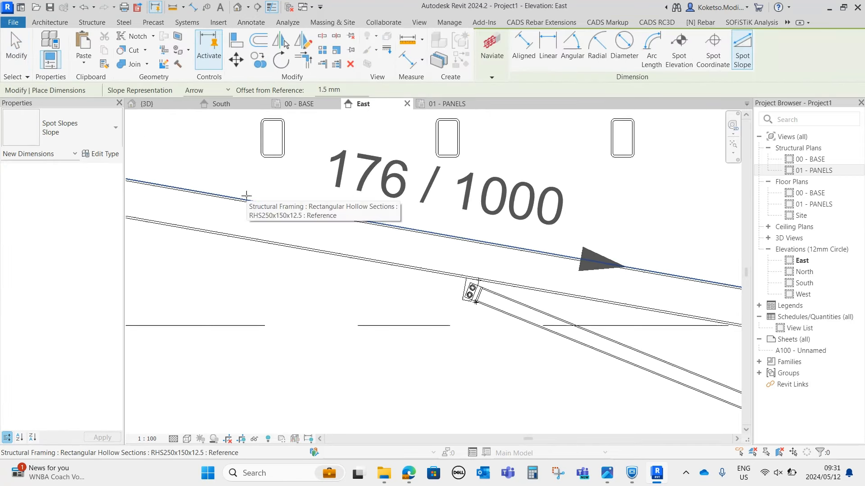
pyautogui.click(247, 196)
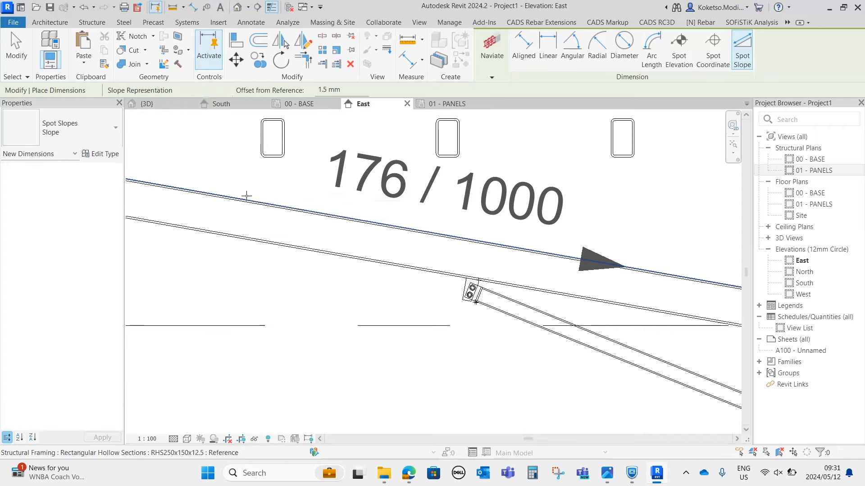
pyautogui.scroll(-3, 283, 191)
pyautogui.press('Escape')
# - Change the spot slope type's primary units format to degrees
pyautogui.click(327, 194)
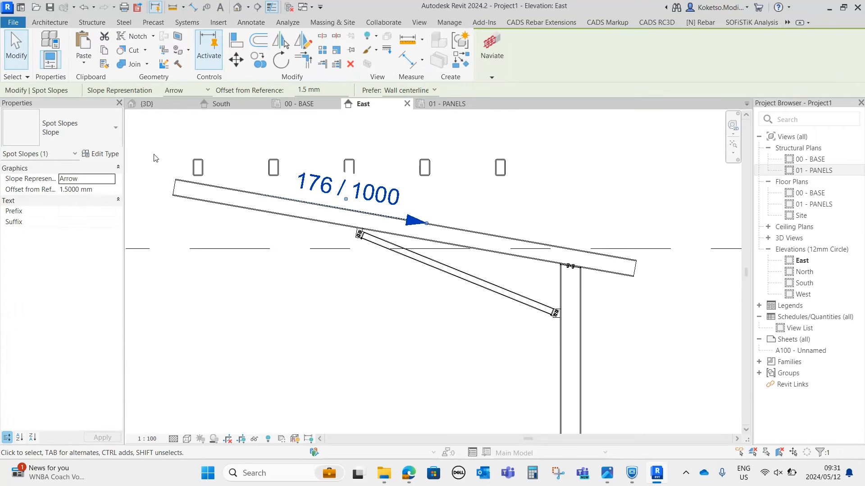
pyautogui.click(103, 154)
pyautogui.scroll(-3, 523, 321)
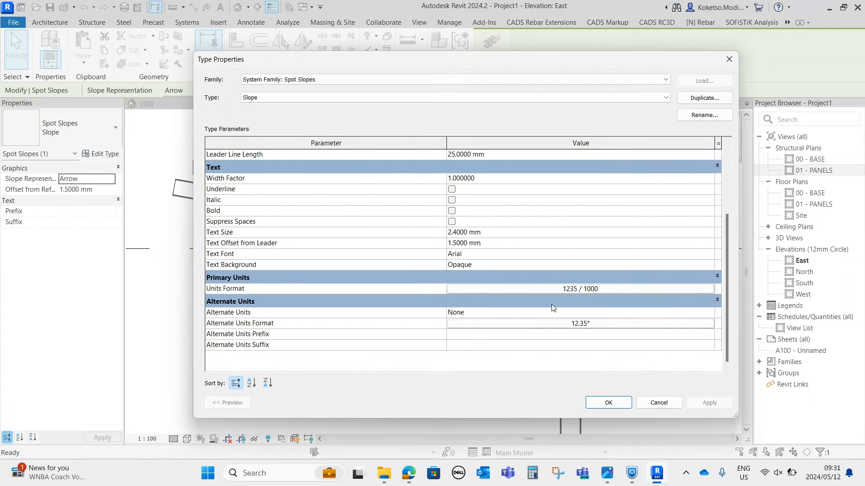
pyautogui.click(564, 290)
pyautogui.click(495, 180)
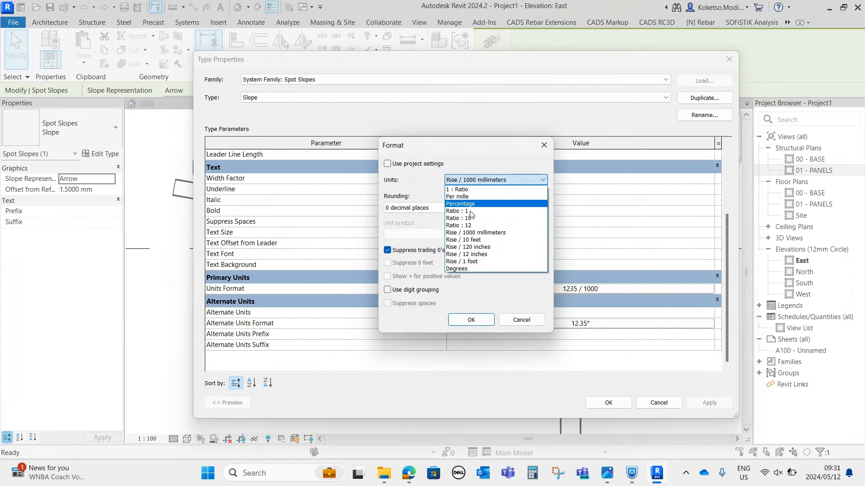
pyautogui.click(457, 269)
pyautogui.click(471, 319)
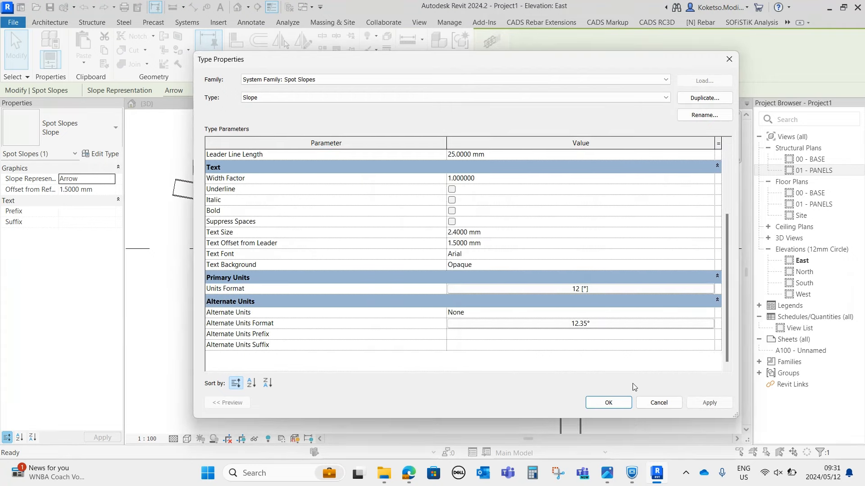
pyautogui.click(613, 407)
# - Read the sloping beam's angle from the spot slope annotation, and delete the annotation
pyautogui.scroll(4, 244, 177)
pyautogui.click(347, 213)
pyautogui.scroll(-5, 356, 223)
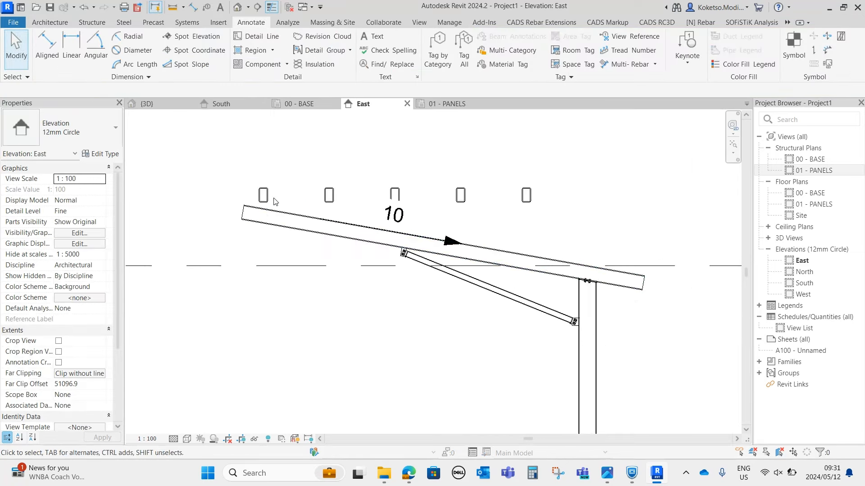
pyautogui.scroll(3, 273, 198)
pyautogui.click(468, 230)
pyautogui.press('Delete')
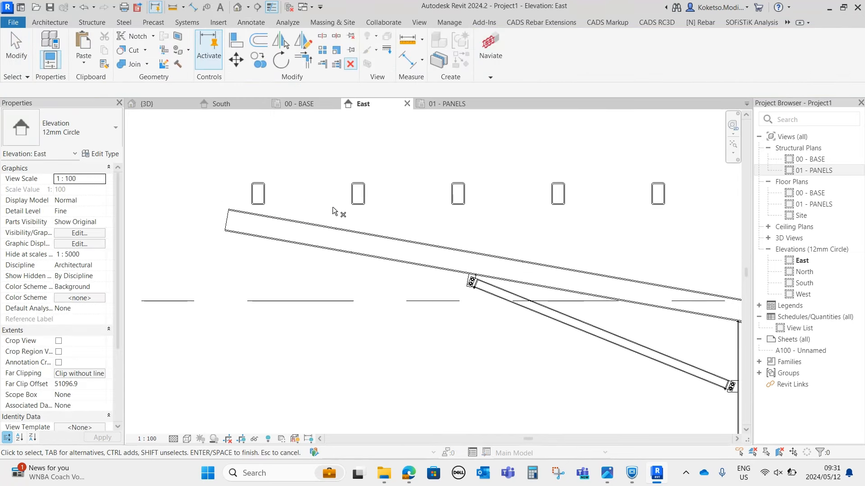
# - Select the purlin sections in the row above the sloping beam
pyautogui.click(263, 190)
pyautogui.keyDown('ctrl'); pyautogui.click(355, 187); pyautogui.keyUp('ctrl')
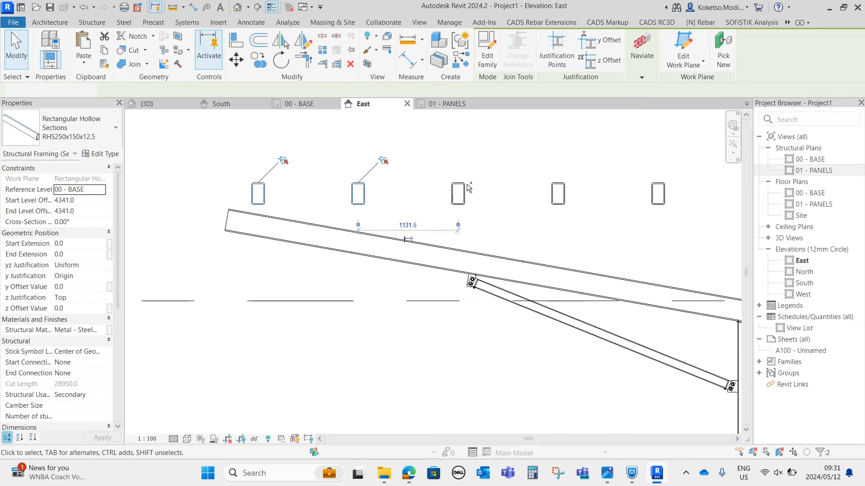
pyautogui.keyDown('ctrl'); pyautogui.click(457, 189); pyautogui.keyUp('ctrl')
pyautogui.keyDown('ctrl'); pyautogui.click(561, 195); pyautogui.keyUp('ctrl')
pyautogui.scroll(-2, 552, 193)
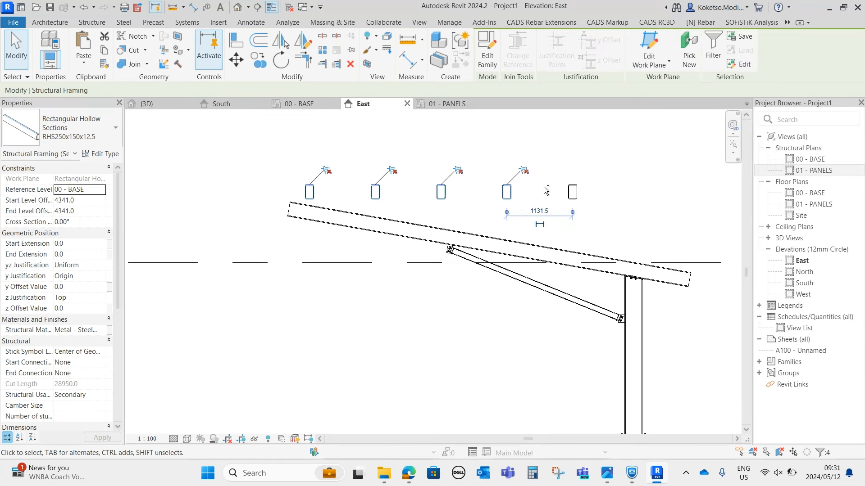
# - Add the last RHS250x150x12.5 purlin to the selection and set the cross-section rotation of all five to 10.00°
pyautogui.keyDown('ctrl'); pyautogui.click(571, 191); pyautogui.keyUp('ctrl')
pyautogui.scroll(1, 453, 206)
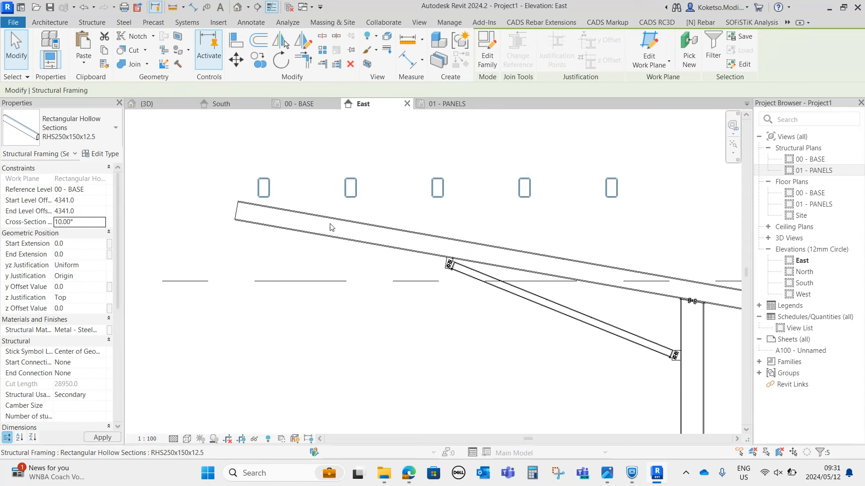
pyautogui.scroll(3, 285, 206)
pyautogui.scroll(-2, 196, 212)
pyautogui.moveTo(286, 207); pyautogui.dragTo(224, 213, button='middle')
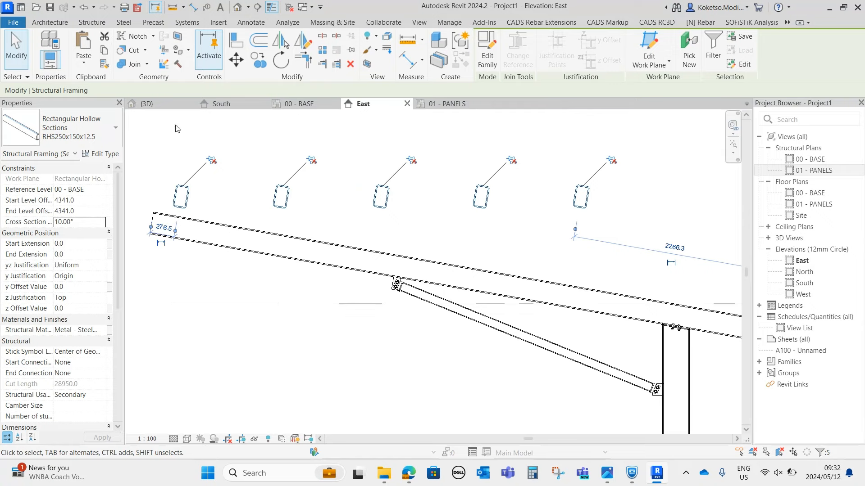
# - Move the five rotated purlins horizontally towards the column, placing the first about 670 mm from the rafter's upper end
pyautogui.click(236, 61)
pyautogui.click(175, 195)
pyautogui.click(210, 196)
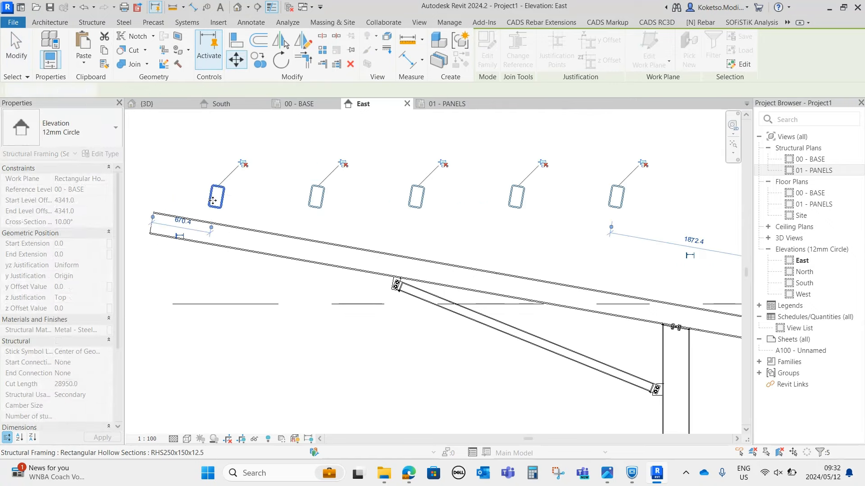
pyautogui.moveTo(278, 224); pyautogui.dragTo(278, 224, button='middle')
pyautogui.scroll(2, 230, 216)
pyautogui.moveTo(224, 202); pyautogui.dragTo(299, 210, button='middle')
pyautogui.click(338, 199)
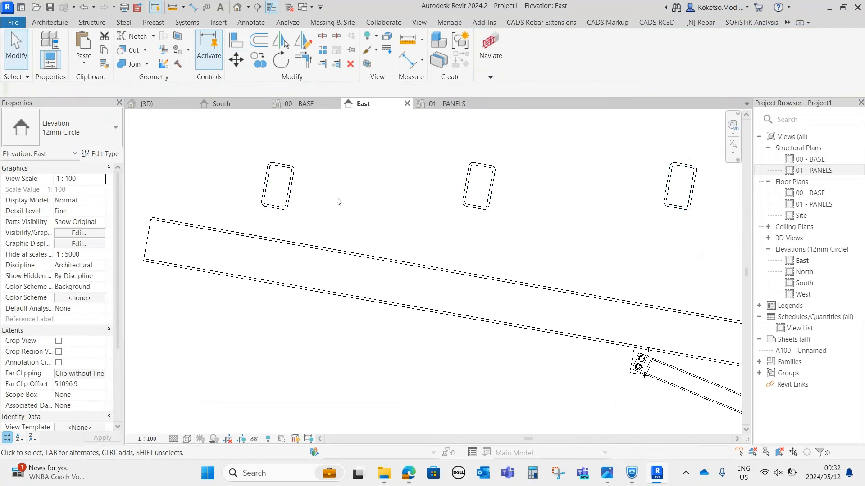
# - Lower the first purlin, nearest the rafter's upper end, onto the rafter's top face with a z Offset of -171.9
pyautogui.click(295, 189)
pyautogui.scroll(1, 288, 203)
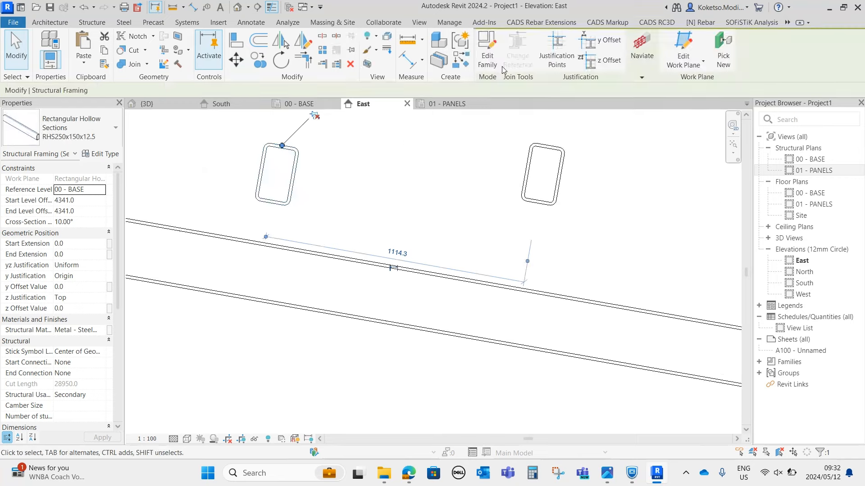
pyautogui.click(604, 65)
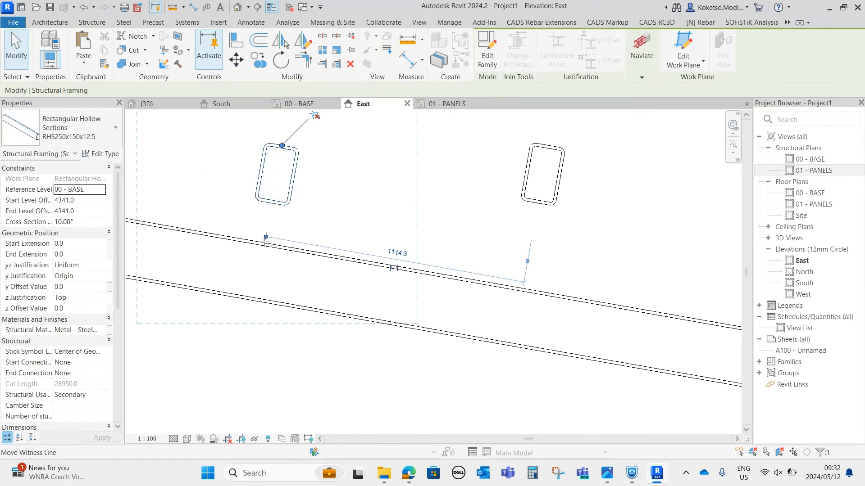
pyautogui.scroll(2, 265, 243)
pyautogui.scroll(3, 269, 243)
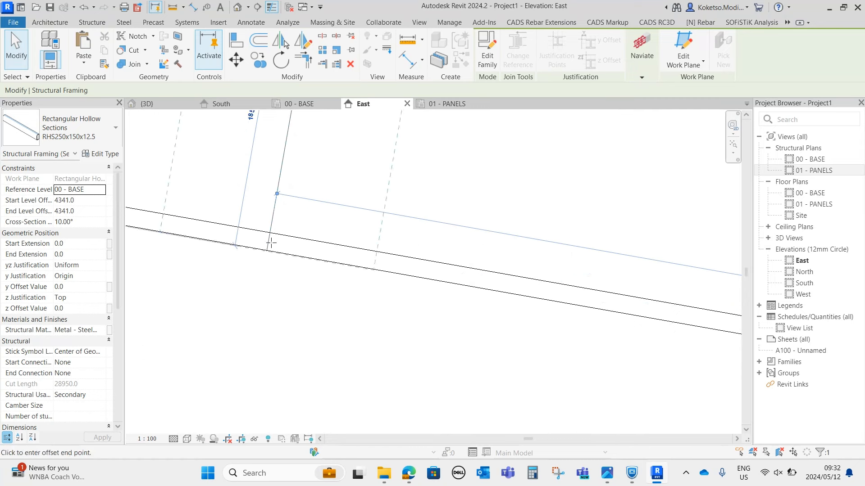
pyautogui.click(272, 233)
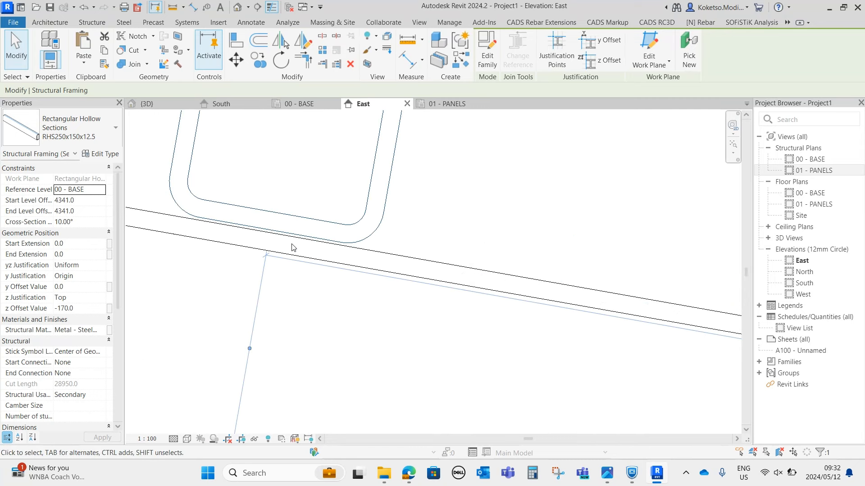
pyautogui.scroll(2, 293, 243)
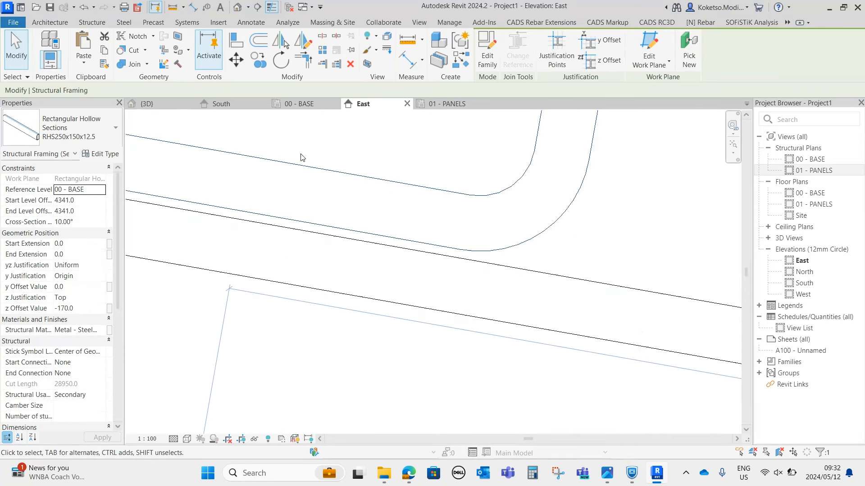
pyautogui.click(460, 250)
pyautogui.click(460, 257)
pyautogui.scroll(-6, 402, 263)
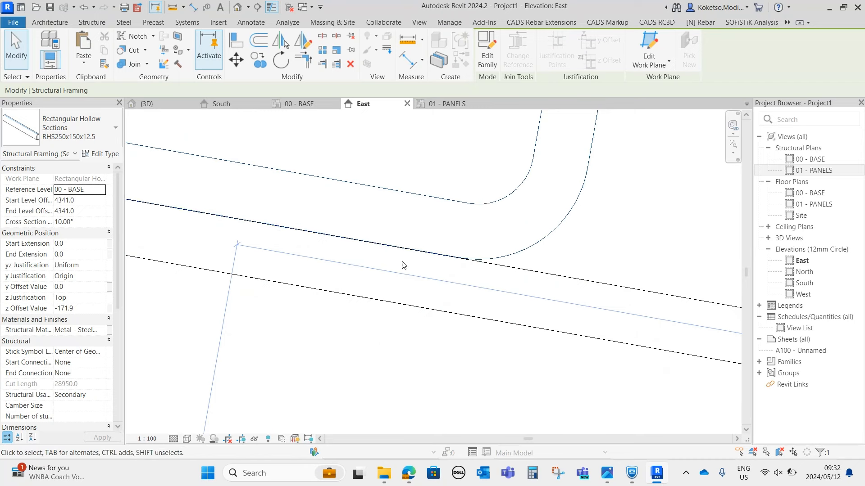
# - Lower the second purlin onto the rafter's top face using a z Offset of -370
pyautogui.click(395, 156)
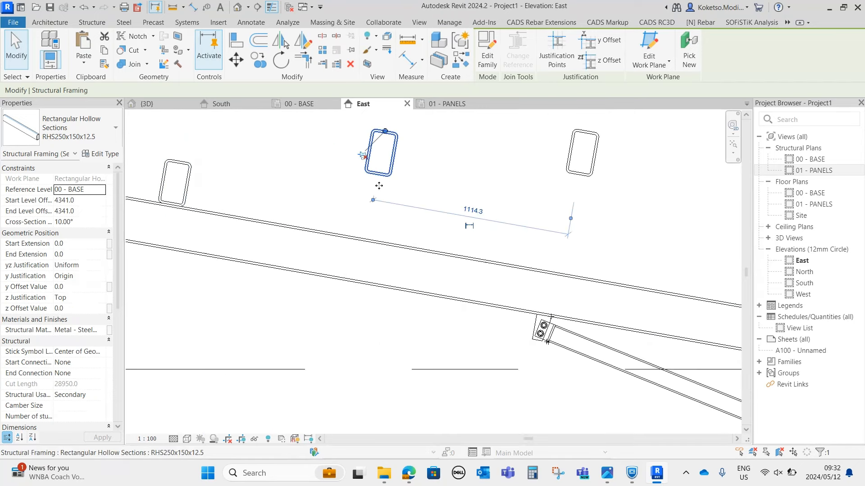
pyautogui.scroll(3, 374, 198)
pyautogui.click(603, 60)
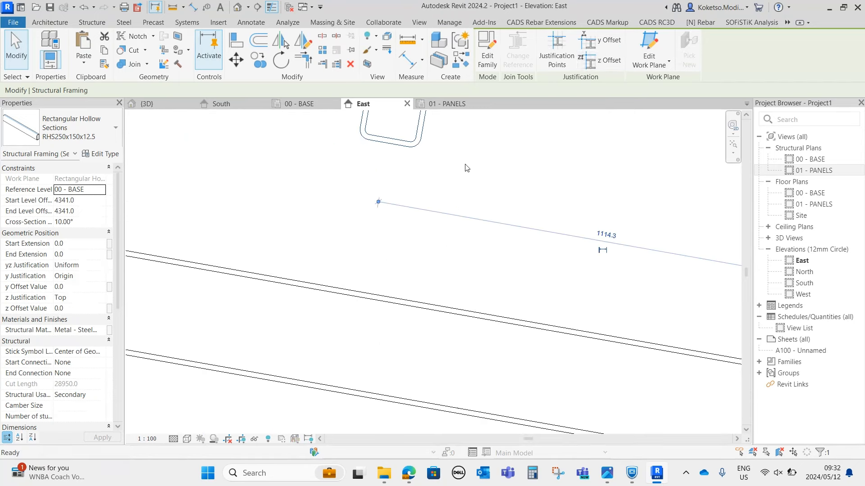
pyautogui.click(409, 147)
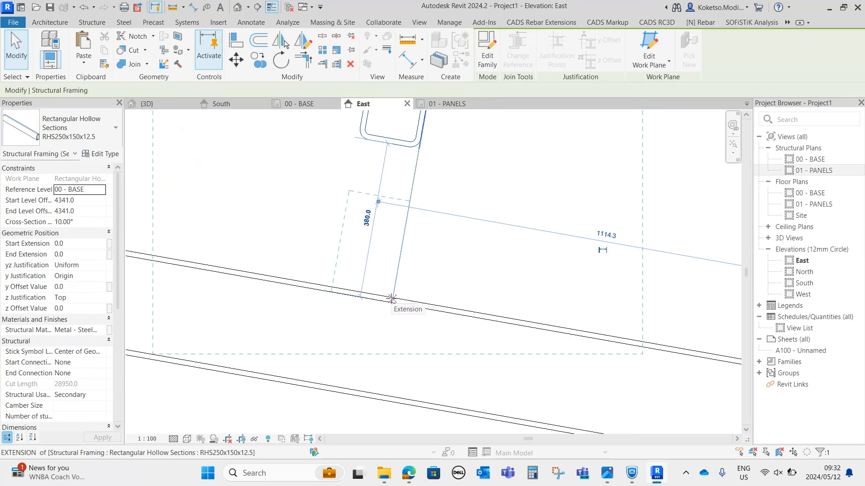
pyautogui.scroll(2, 391, 297)
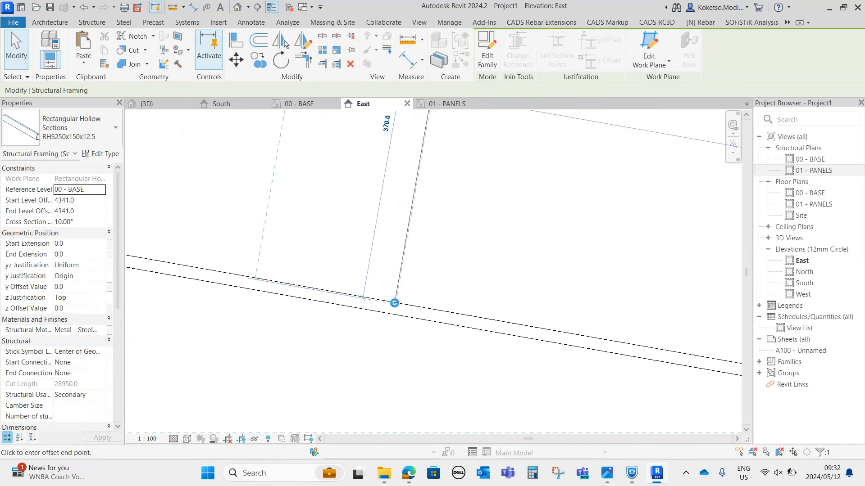
pyautogui.click(395, 302)
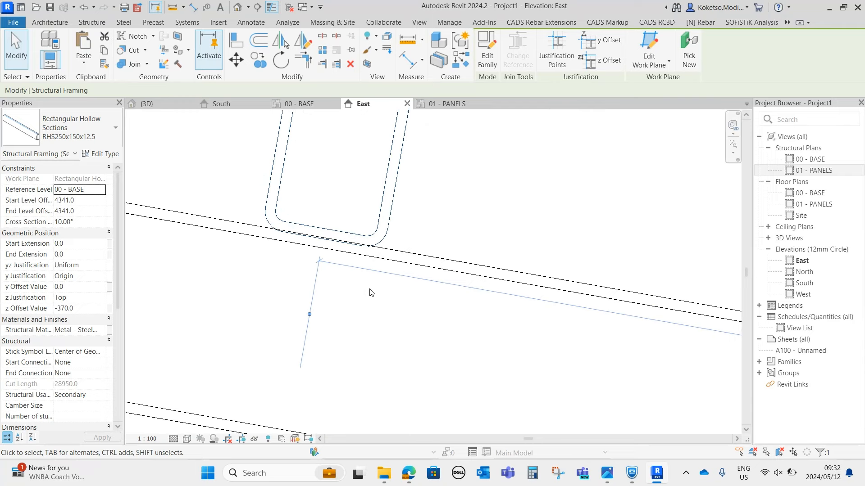
pyautogui.scroll(-5, 355, 206)
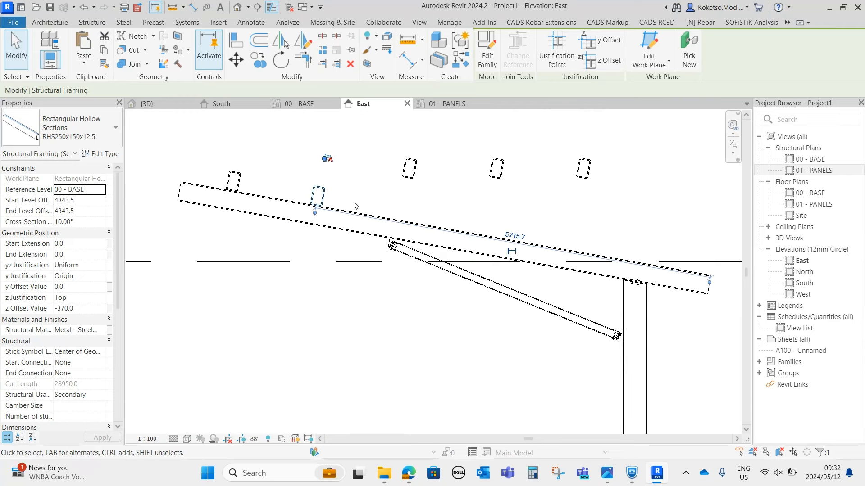
pyautogui.click(355, 206)
# - Use z Offset to lower the third purlin until its underside meets the rafter's top face
pyautogui.scroll(3, 421, 183)
pyautogui.click(383, 152)
pyautogui.scroll(-2, 481, 165)
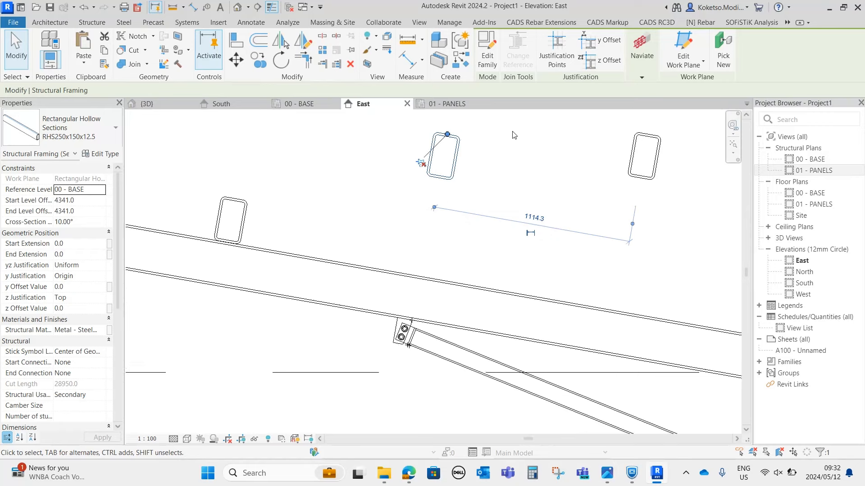
pyautogui.click(608, 60)
pyautogui.scroll(2, 453, 178)
pyautogui.click(452, 168)
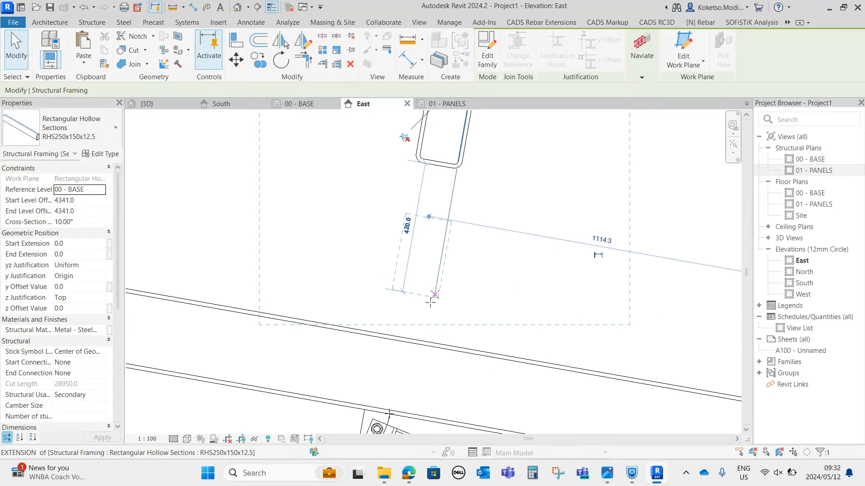
pyautogui.click(428, 343)
pyautogui.scroll(-2, 379, 268)
pyautogui.press('Escape')
pyautogui.scroll(-4, 366, 251)
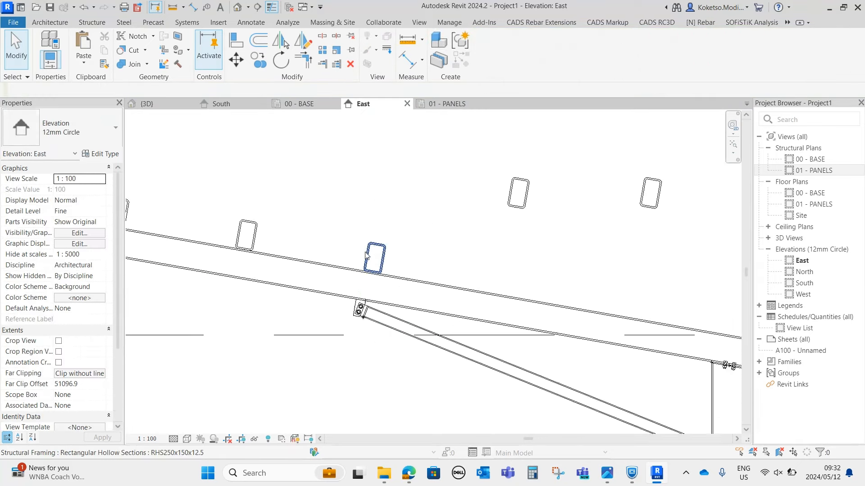
# - Lower the fourth purlin onto the rafter's top face with a z Offset of -760
pyautogui.moveTo(441, 260); pyautogui.dragTo(383, 235, button='middle')
pyautogui.scroll(2, 396, 219)
pyautogui.click(381, 180)
pyautogui.scroll(2, 381, 187)
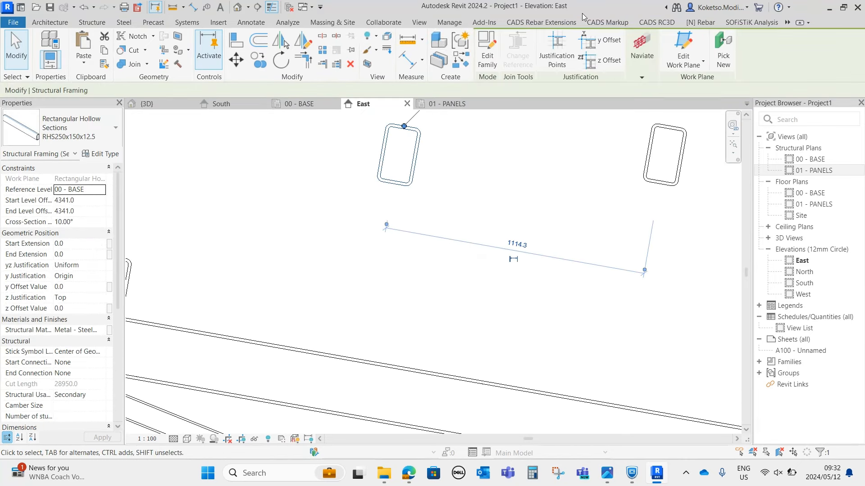
pyautogui.click(606, 62)
pyautogui.scroll(3, 390, 186)
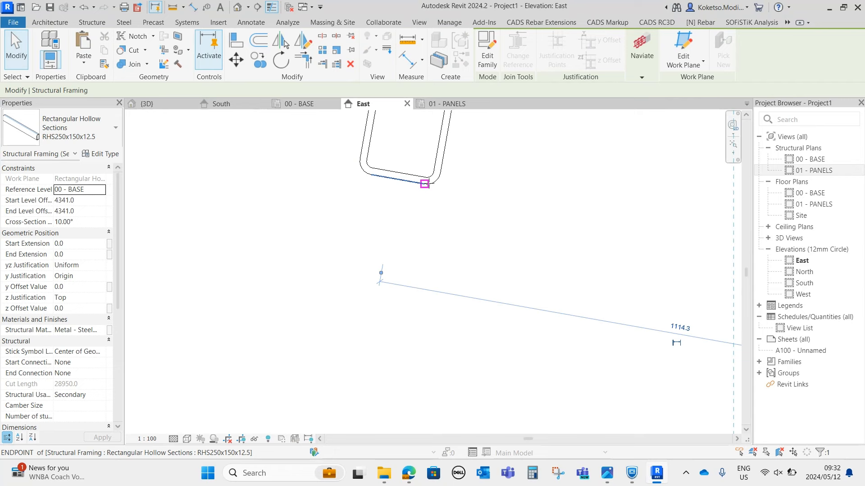
pyautogui.click(425, 184)
pyautogui.scroll(-3, 432, 324)
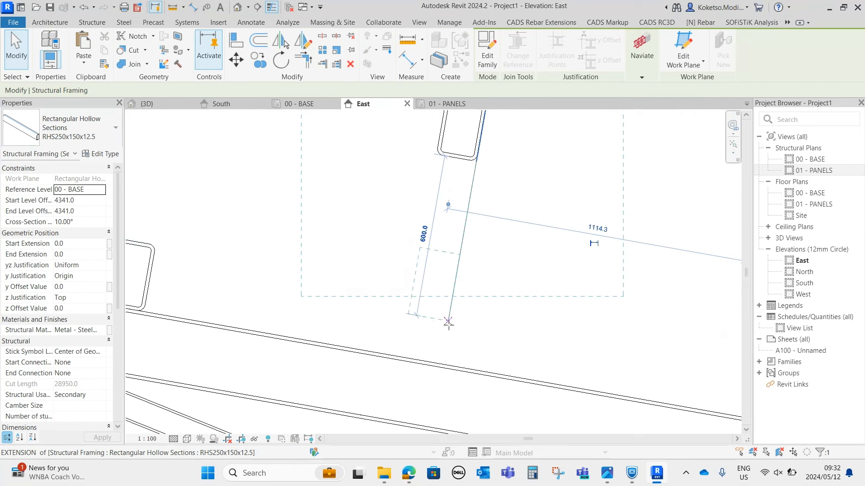
pyautogui.scroll(2, 446, 329)
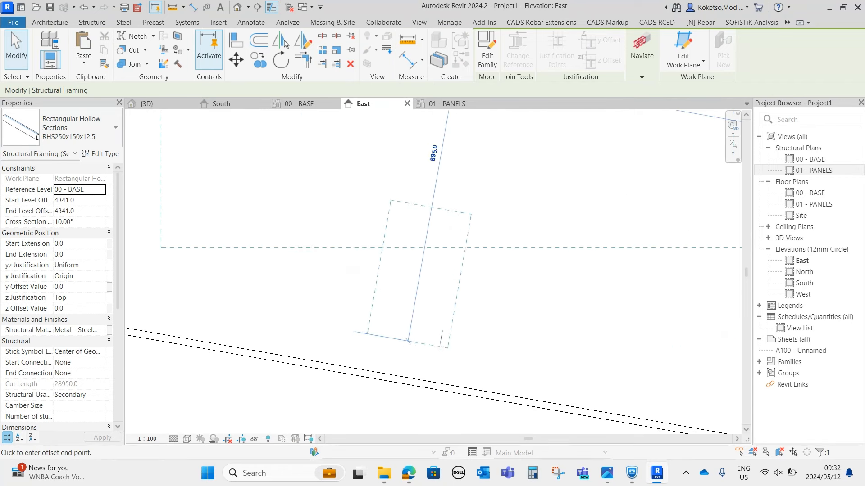
pyautogui.click(440, 384)
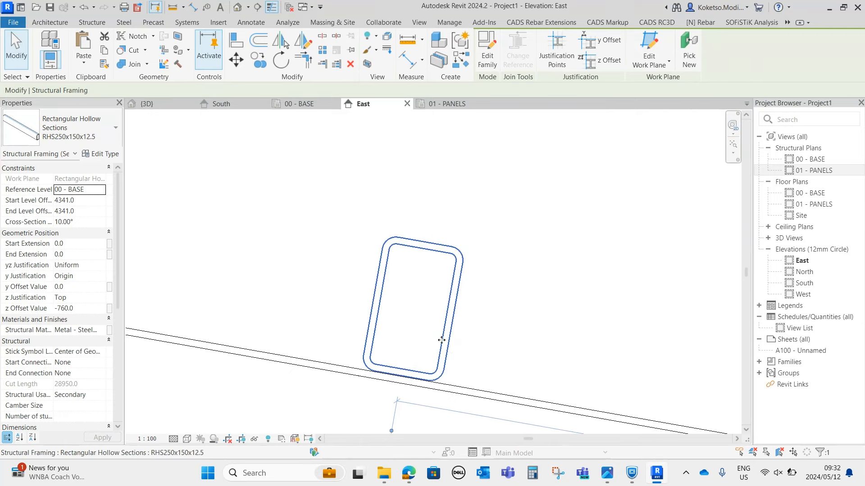
pyautogui.moveTo(440, 384); pyautogui.dragTo(463, 277, button='middle')
pyautogui.scroll(-5, 461, 287)
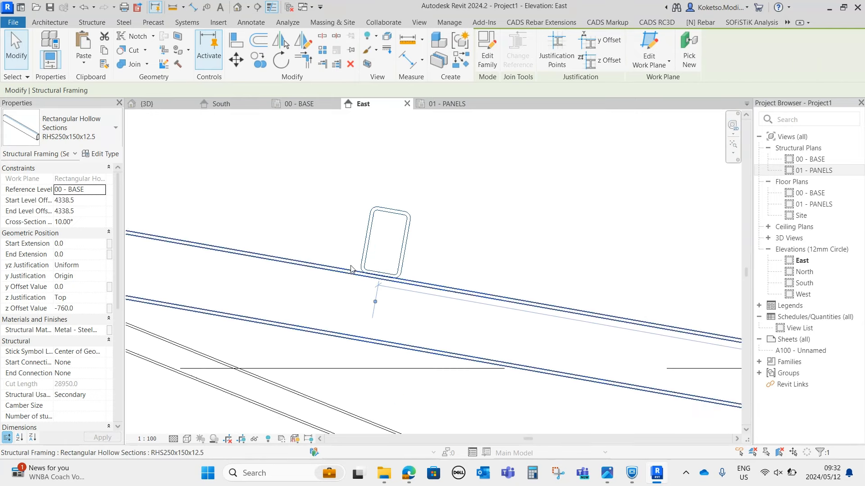
# - Use z Offset to bring the fifth purlin, nearest the column, down onto the rafter's top face
pyautogui.moveTo(667, 256); pyautogui.dragTo(607, 248, button='middle')
pyautogui.scroll(-1, 607, 248)
pyautogui.click(545, 174)
pyautogui.scroll(2, 544, 191)
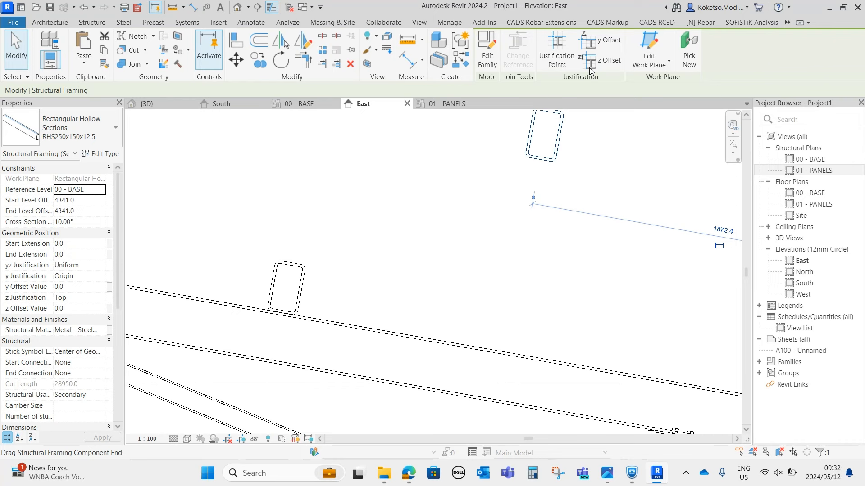
pyautogui.click(601, 62)
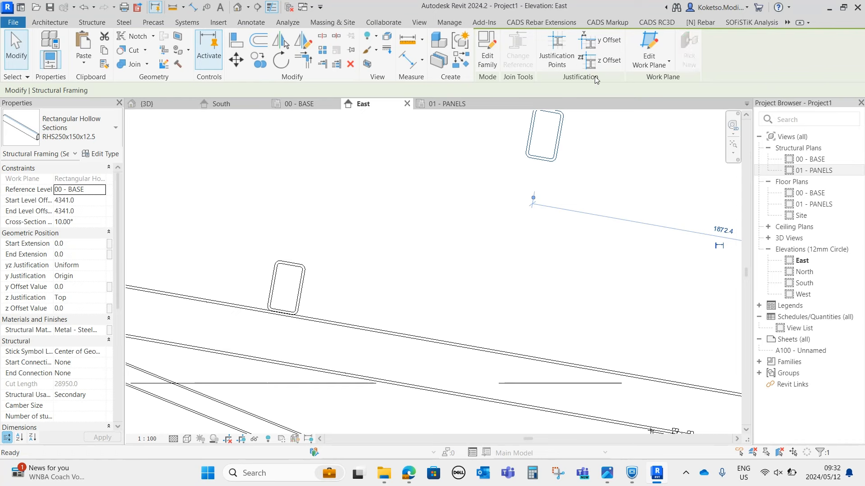
pyautogui.click(550, 166)
pyautogui.scroll(3, 579, 305)
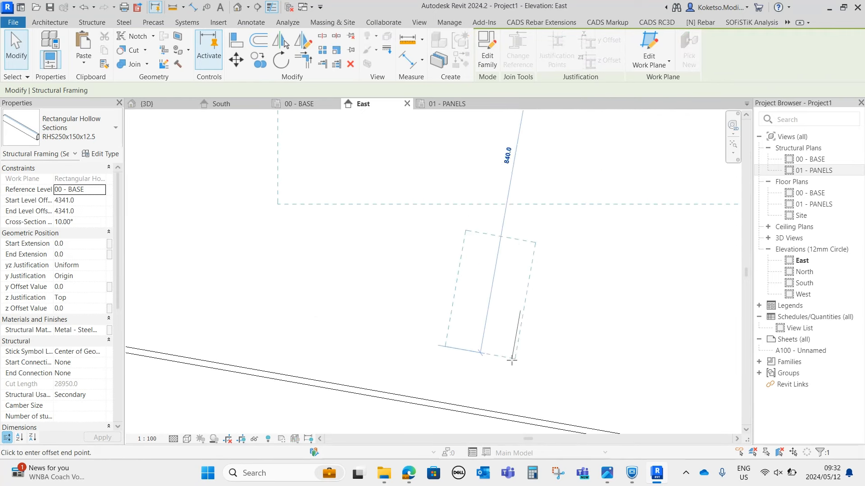
pyautogui.click(504, 414)
pyautogui.scroll(-4, 514, 262)
pyautogui.click(480, 234)
pyautogui.scroll(-2, 481, 234)
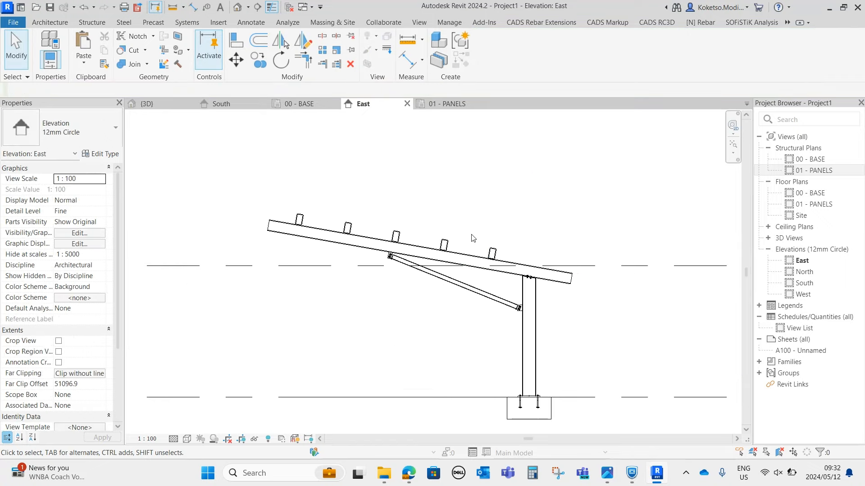
# - Examine the seated purlins on the rafters in the 3D view from another angle
pyautogui.moveTo(421, 225); pyautogui.dragTo(442, 234, button='middle')
pyautogui.click(158, 105)
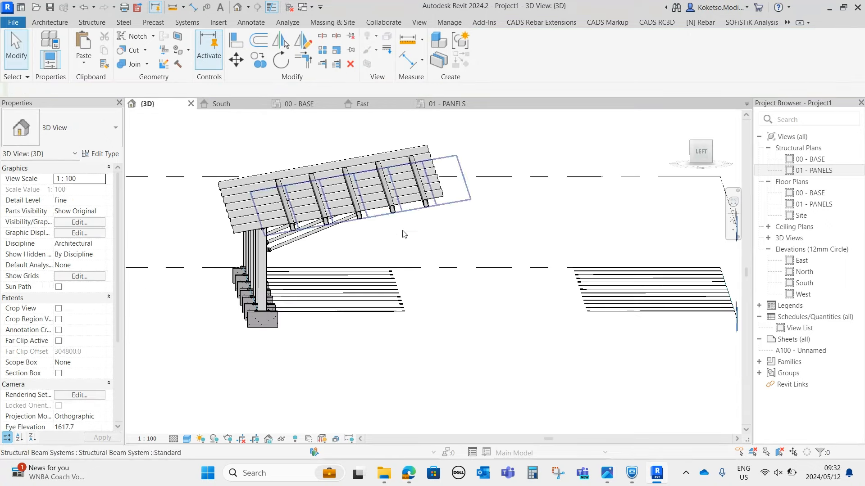
pyautogui.keyDown('shift'); pyautogui.moveTo(352, 201); pyautogui.dragTo(442, 212, button='middle'); pyautogui.keyUp('shift')
# - In the 01 - PANELS structural plan, set the view range's cut plane offset to 4000 and apply it
pyautogui.click(448, 103)
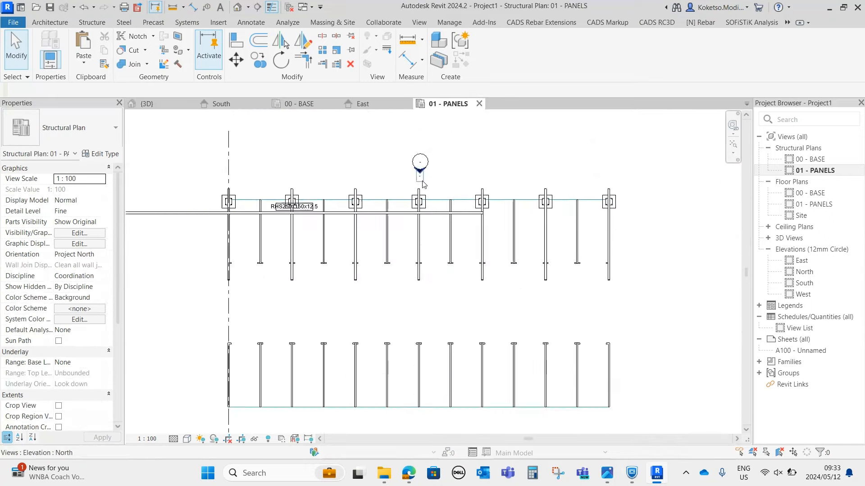
pyautogui.click(183, 364)
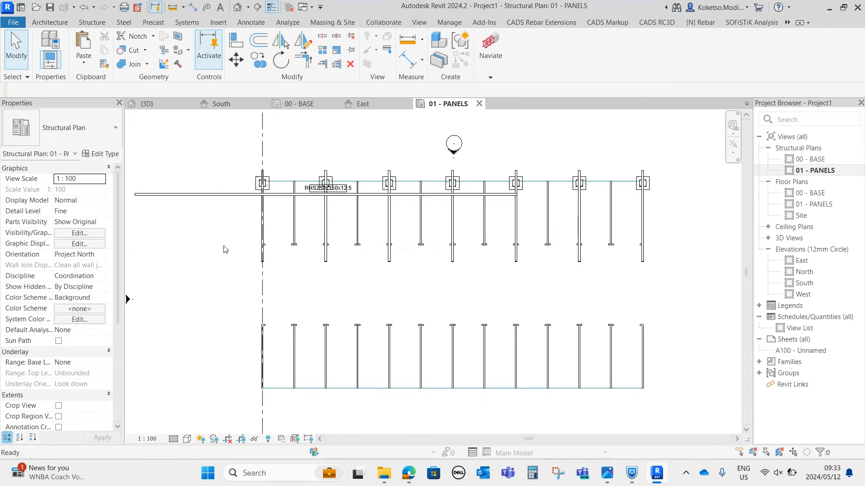
pyautogui.press('v')
pyautogui.press('r')
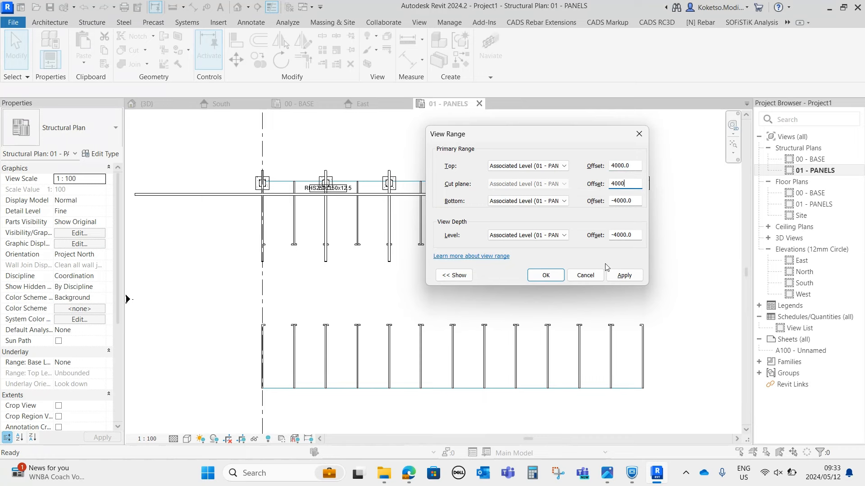
pyautogui.click(624, 275)
pyautogui.click(545, 275)
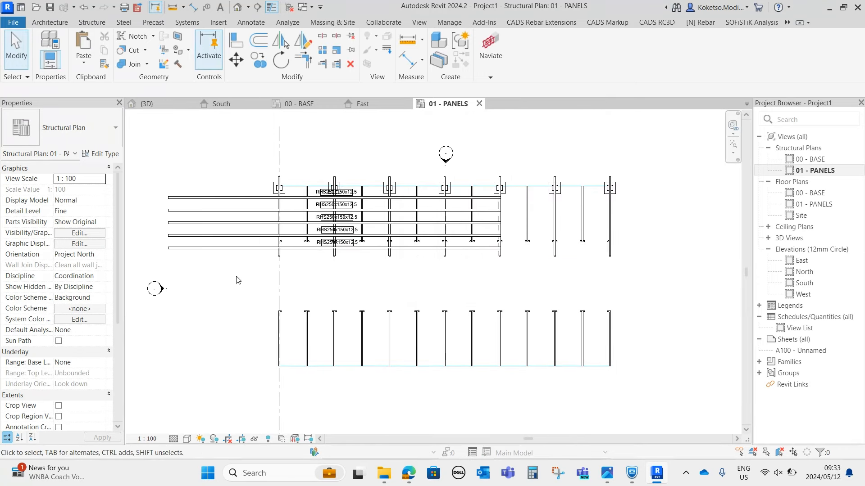
# - Try to move the five purlins together with their beam system in plan towards the rafter lines, and undo the result
pyautogui.click(188, 197)
pyautogui.scroll(2, 219, 211)
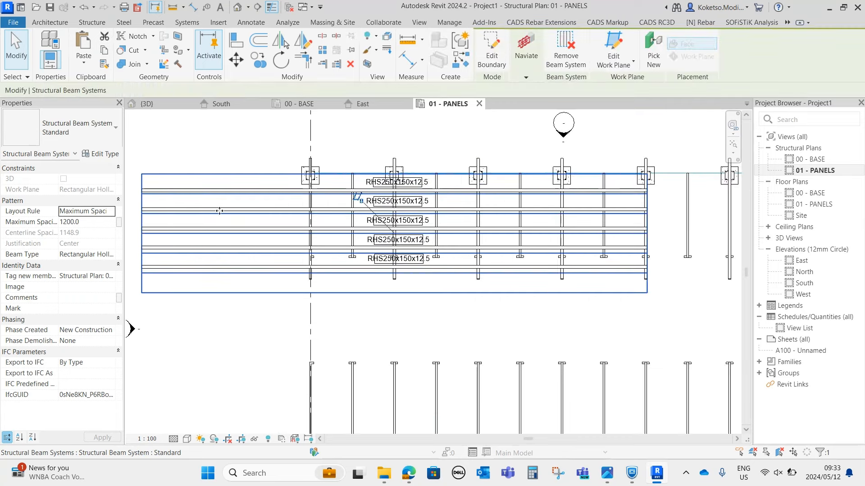
pyautogui.moveTo(212, 285); pyautogui.dragTo(169, 100)
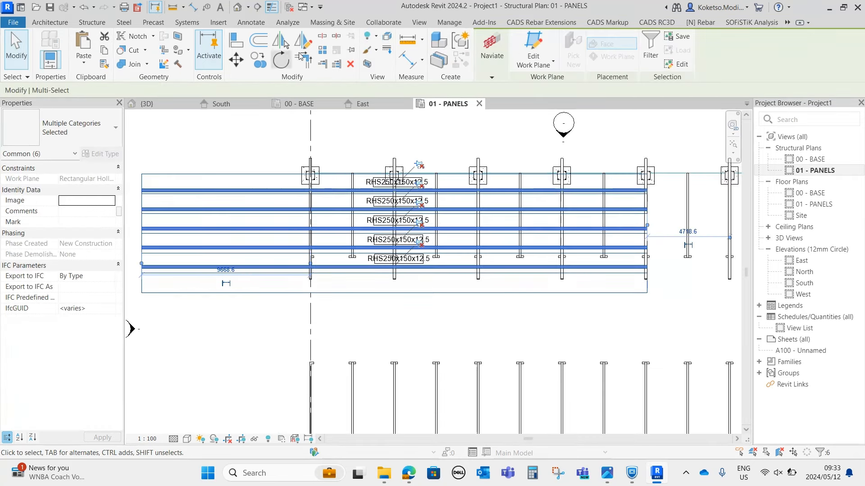
pyautogui.click(236, 59)
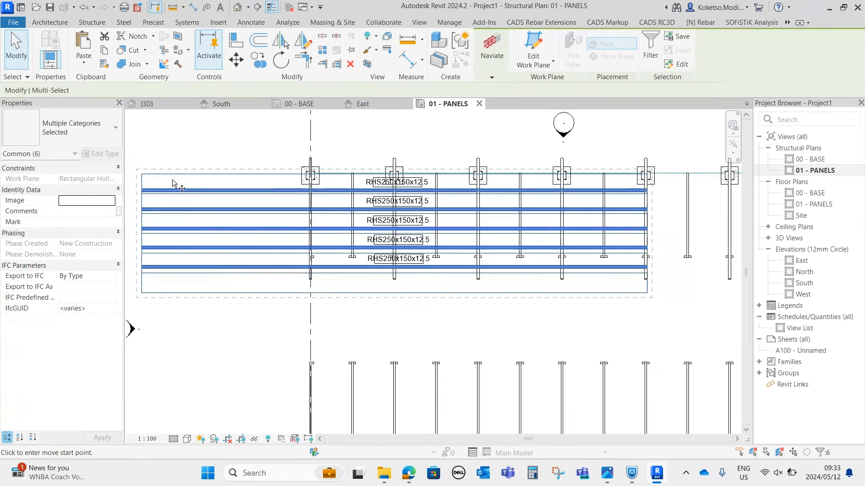
pyautogui.click(309, 220)
pyautogui.scroll(-1, 310, 219)
pyautogui.moveTo(310, 220); pyautogui.dragTo(237, 203, button='middle')
pyautogui.press('Escape')
pyautogui.moveTo(179, 183); pyautogui.dragTo(297, 191, button='middle')
pyautogui.scroll(-1, 297, 190)
pyautogui.click(636, 234)
pyautogui.press('Delete')
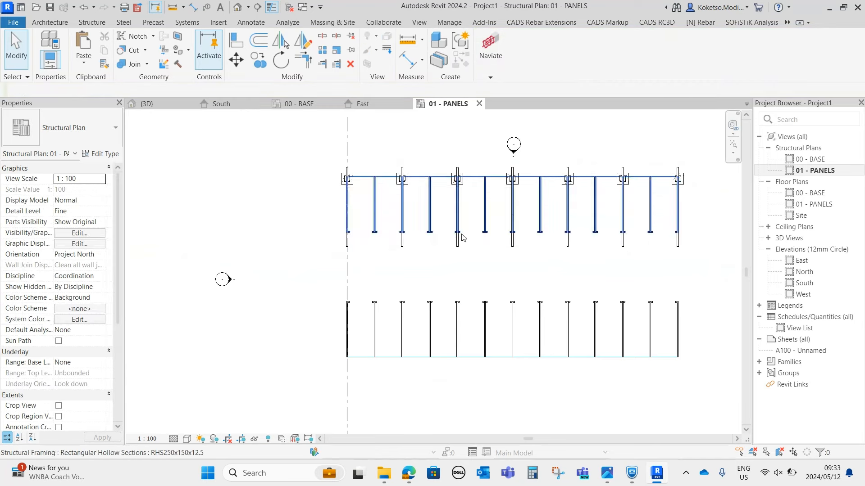
pyautogui.click(82, 8)
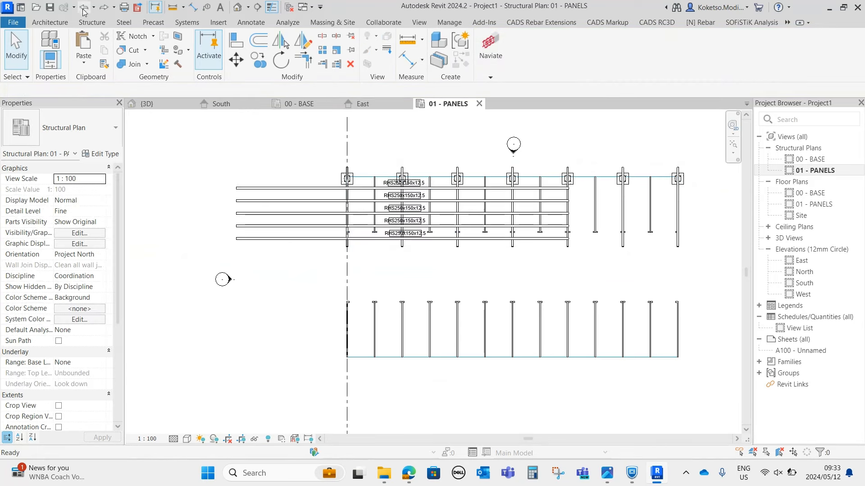
pyautogui.moveTo(264, 168); pyautogui.dragTo(216, 288)
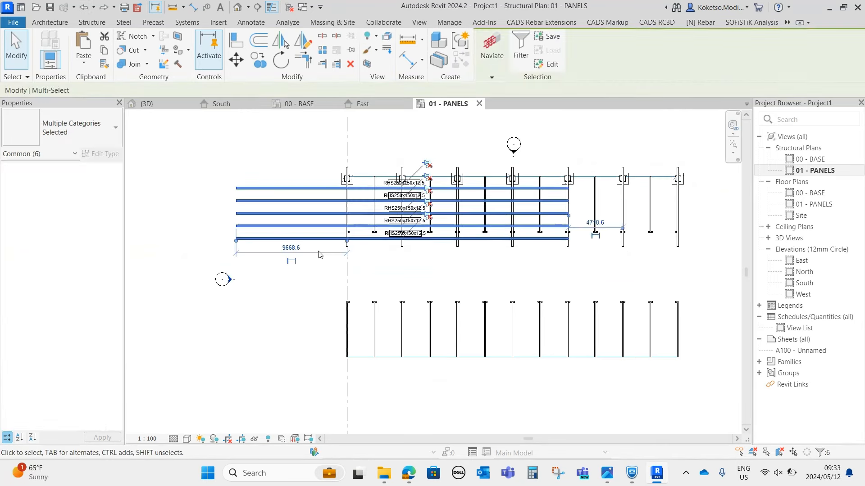
pyautogui.scroll(2, 319, 255)
pyautogui.press('Escape')
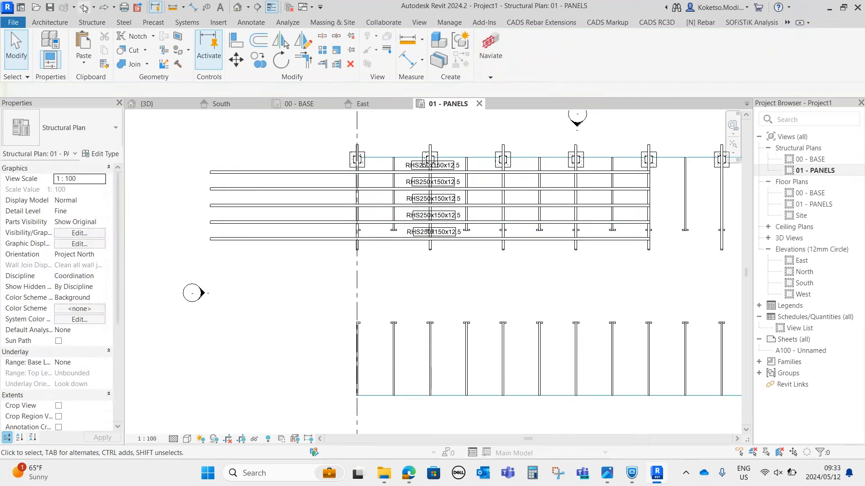
pyautogui.scroll(1, 251, 118)
pyautogui.moveTo(244, 144); pyautogui.dragTo(191, 339)
pyautogui.press('Escape')
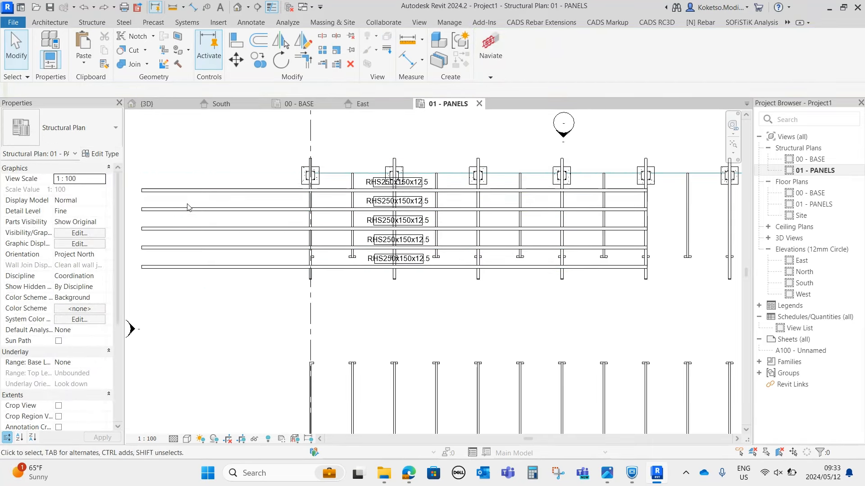
# - Edit the beam system's boundary and move the whole sketch so its upper-left corner sits on the first column in plan
pyautogui.click(189, 200)
pyautogui.click(491, 53)
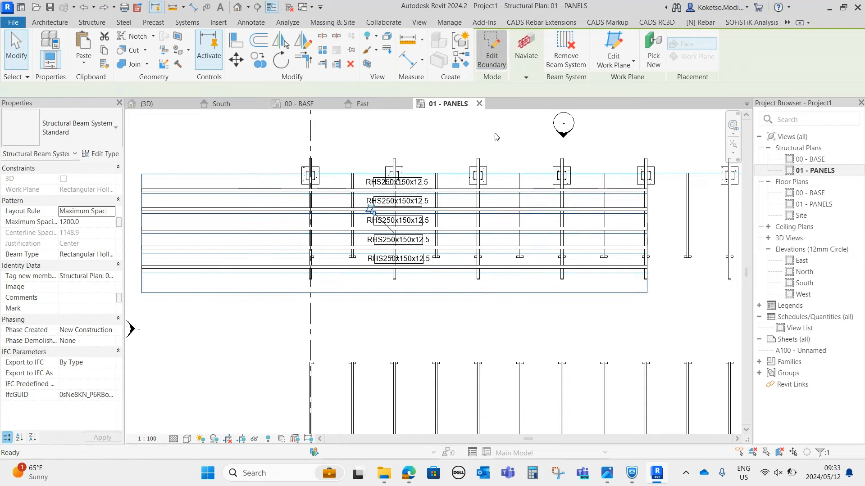
pyautogui.scroll(-1, 367, 156)
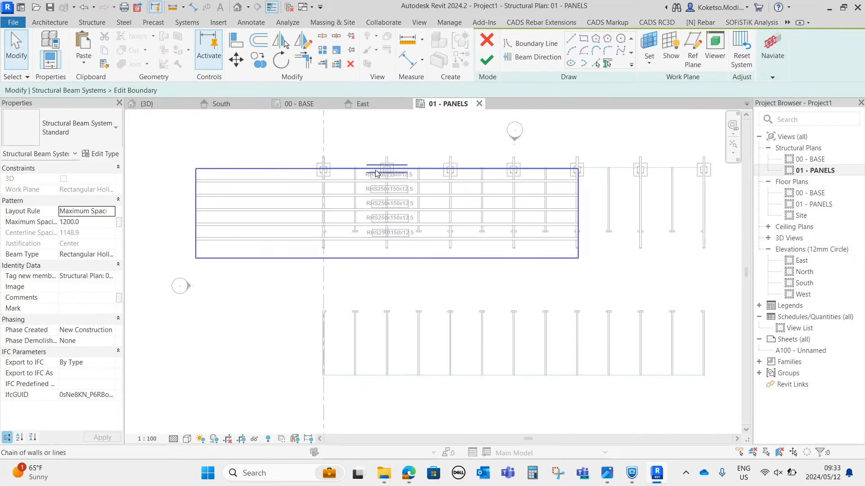
pyautogui.click(376, 173)
pyautogui.click(236, 59)
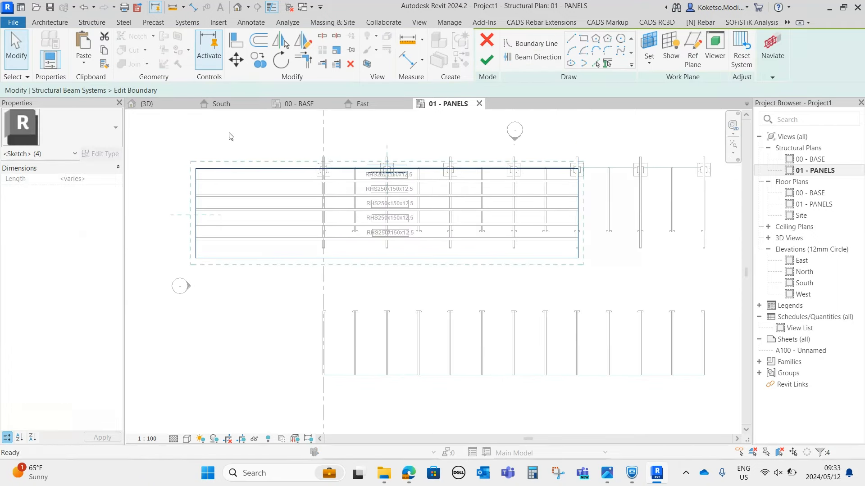
pyautogui.scroll(2, 172, 197)
pyautogui.click(166, 199)
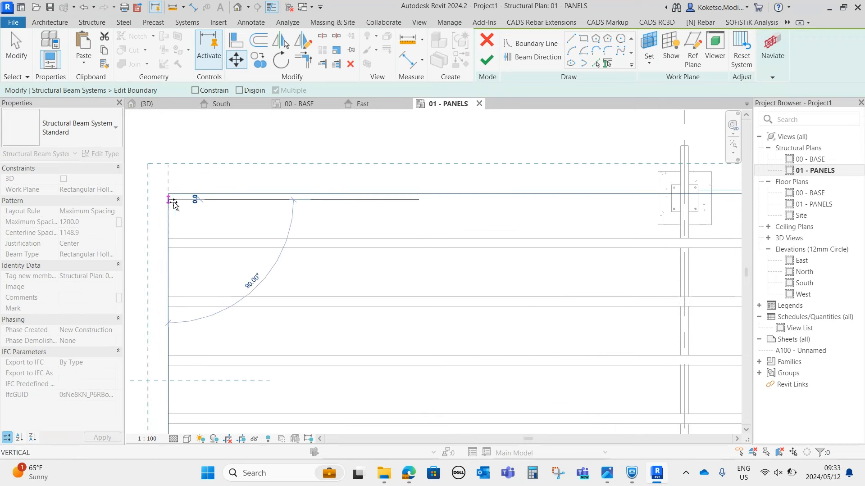
pyautogui.scroll(4, 219, 237)
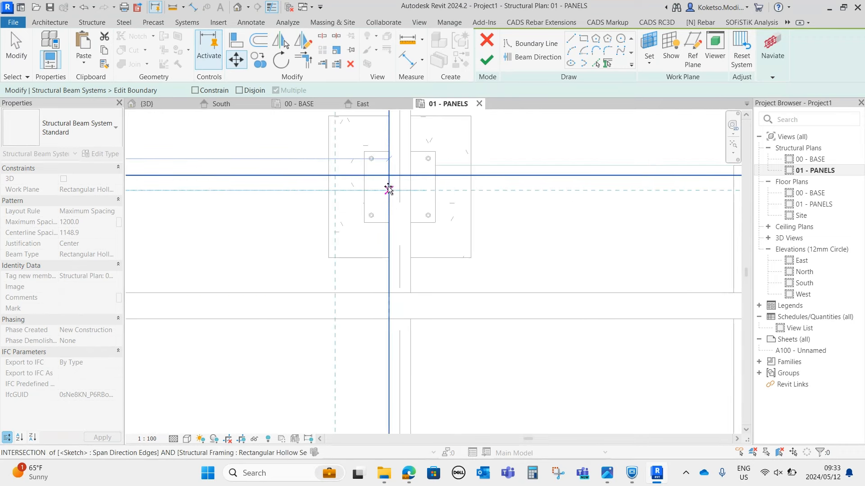
pyautogui.click(389, 189)
pyautogui.scroll(-2, 337, 183)
pyautogui.scroll(-2, 337, 181)
pyautogui.scroll(1, 337, 179)
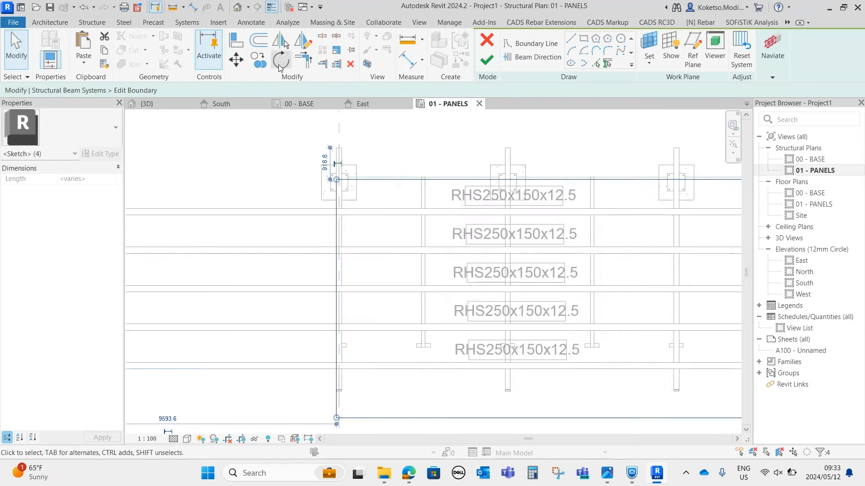
# - Move the boundary sketch up so its corner meets the upper end of the first rafter, and finish the boundary edit
pyautogui.click(235, 60)
pyautogui.scroll(2, 335, 182)
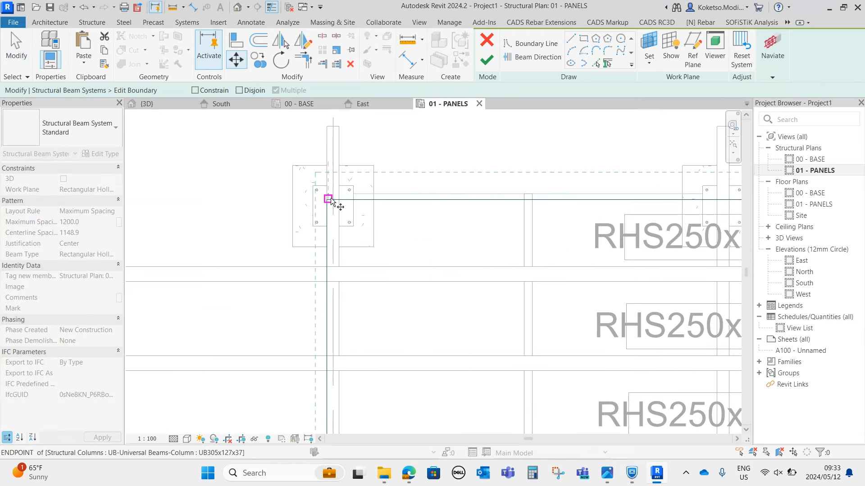
pyautogui.click(327, 201)
pyautogui.click(327, 124)
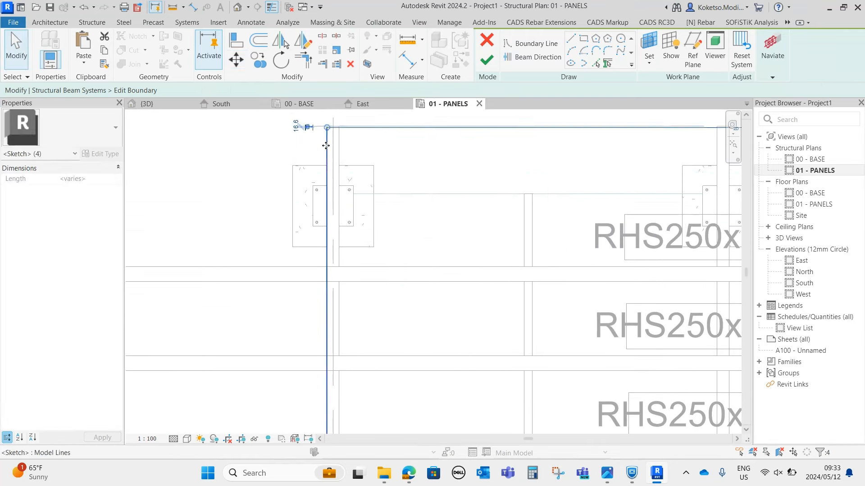
pyautogui.scroll(-2, 315, 131)
pyautogui.scroll(-2, 296, 142)
pyautogui.click(436, 158)
pyautogui.moveTo(438, 159); pyautogui.dragTo(277, 174, button='middle')
pyautogui.scroll(-1, 278, 174)
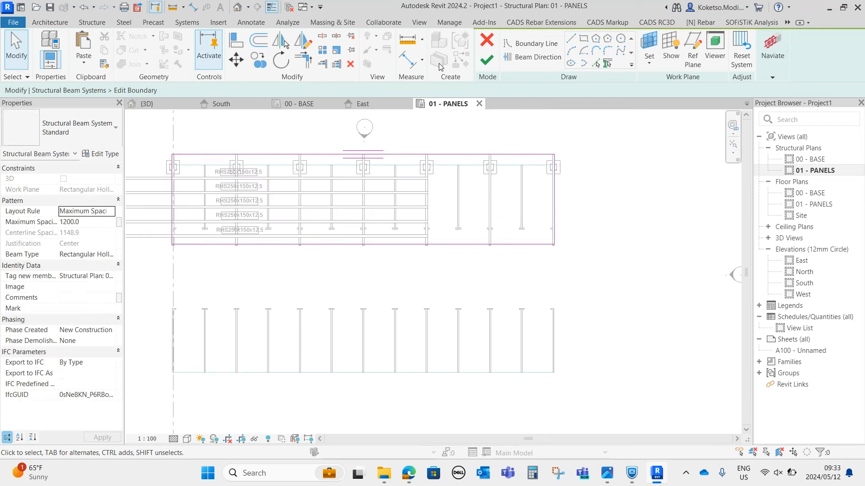
pyautogui.click(488, 63)
pyautogui.moveTo(141, 183); pyautogui.dragTo(306, 177, button='middle')
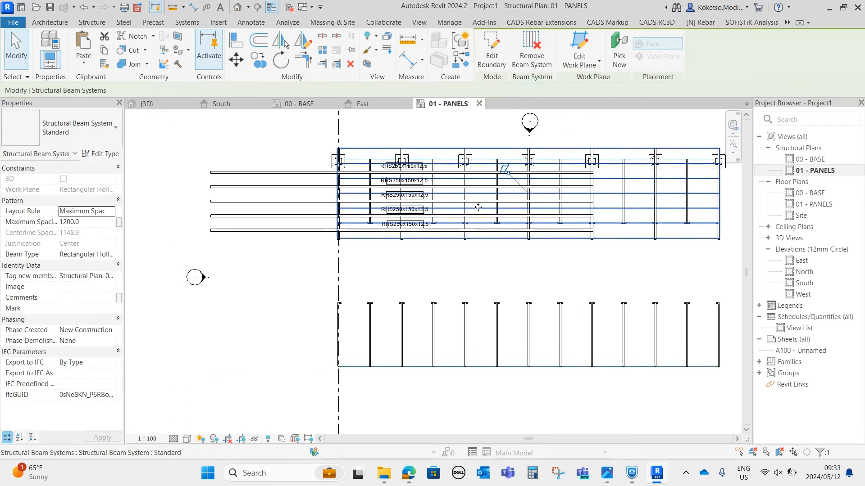
pyautogui.press('Escape')
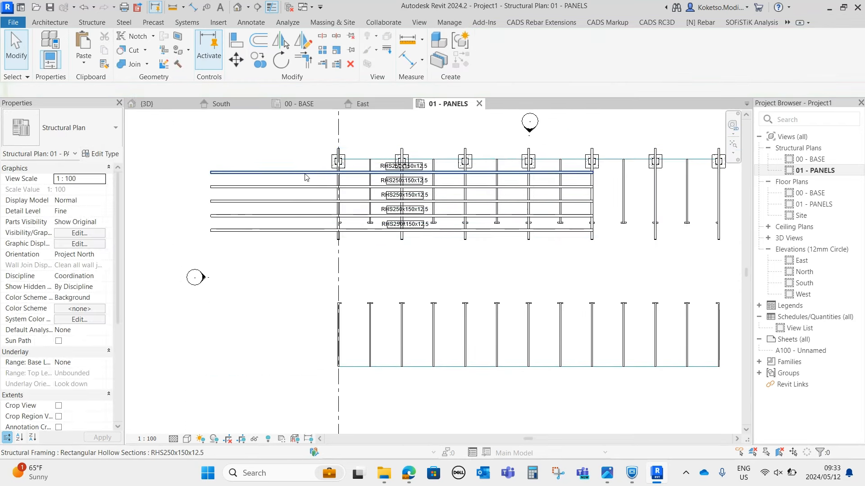
# - Select all five RHS250x150x12.5 purlins and move them horizontally so their left ends align with the first rafter
pyautogui.click(279, 170)
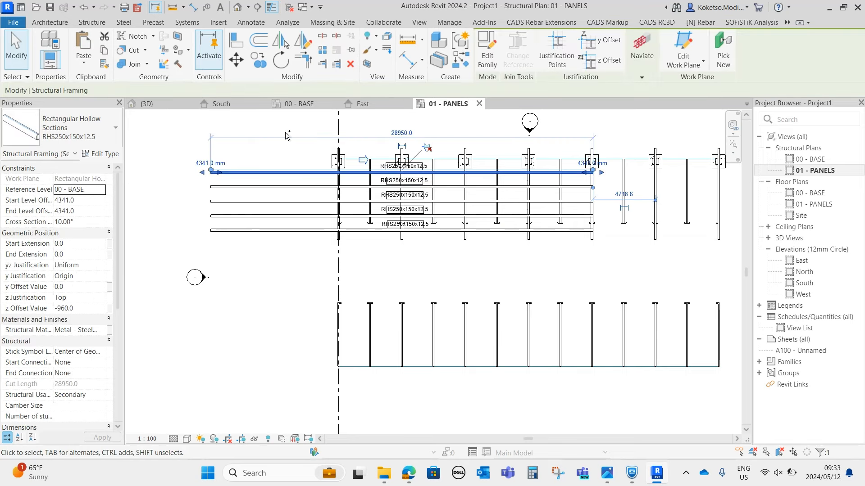
pyautogui.keyDown('ctrl'); pyautogui.moveTo(271, 152); pyautogui.dragTo(247, 264); pyautogui.keyUp('ctrl')
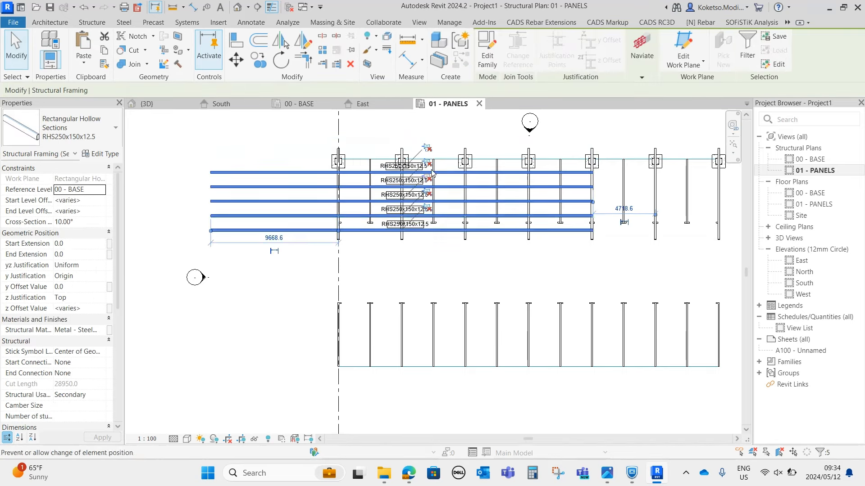
pyautogui.scroll(2, 265, 149)
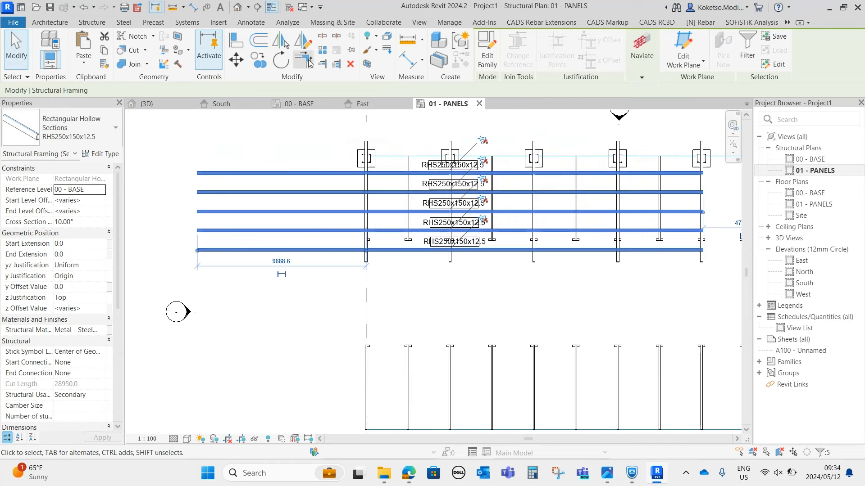
pyautogui.click(236, 59)
pyautogui.scroll(6, 187, 201)
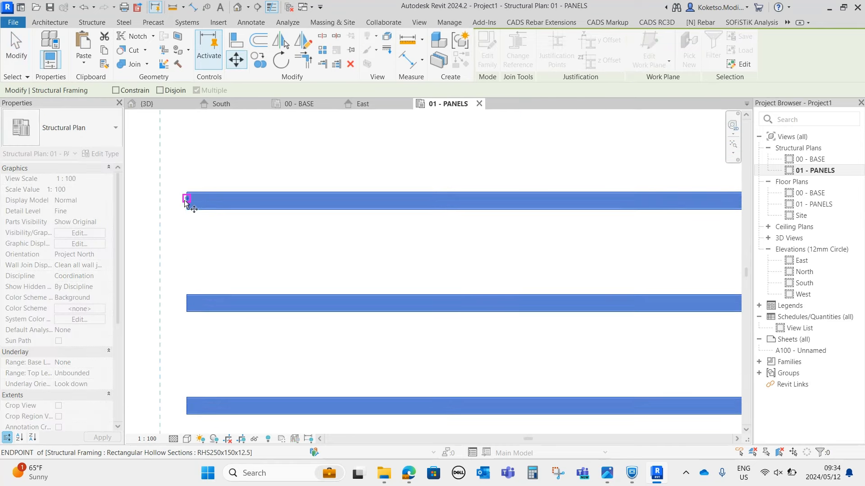
pyautogui.click(188, 200)
pyautogui.scroll(-5, 476, 213)
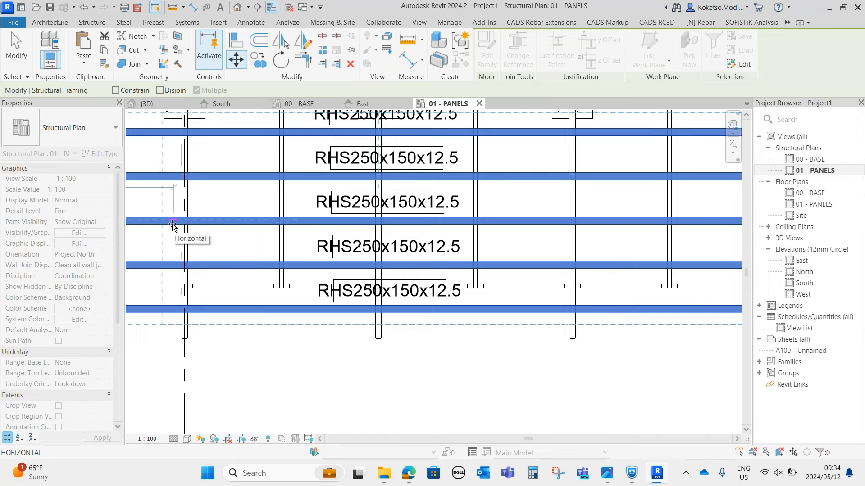
pyautogui.scroll(3, 172, 225)
pyautogui.click(197, 221)
pyautogui.scroll(-5, 197, 221)
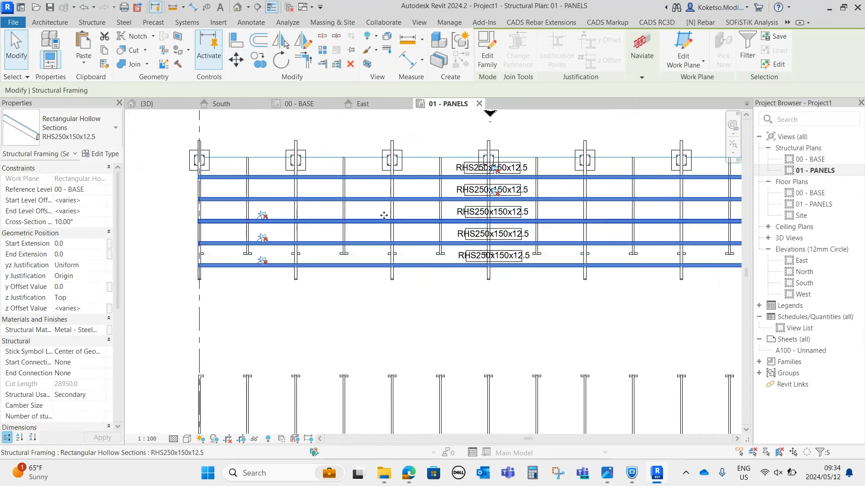
# - Check the moved purlins' far ends at the last rafter in plan, and examine the whole structure in the 3D view
pyautogui.moveTo(384, 215); pyautogui.dragTo(299, 222, button='middle')
pyautogui.scroll(2, 707, 225)
pyautogui.moveTo(708, 224); pyautogui.dragTo(689, 230, button='middle')
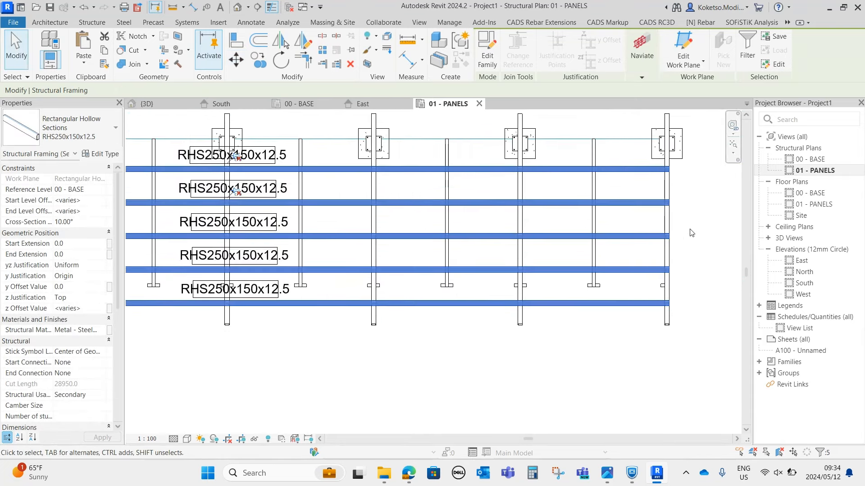
pyautogui.scroll(-2, 691, 232)
pyautogui.click(691, 226)
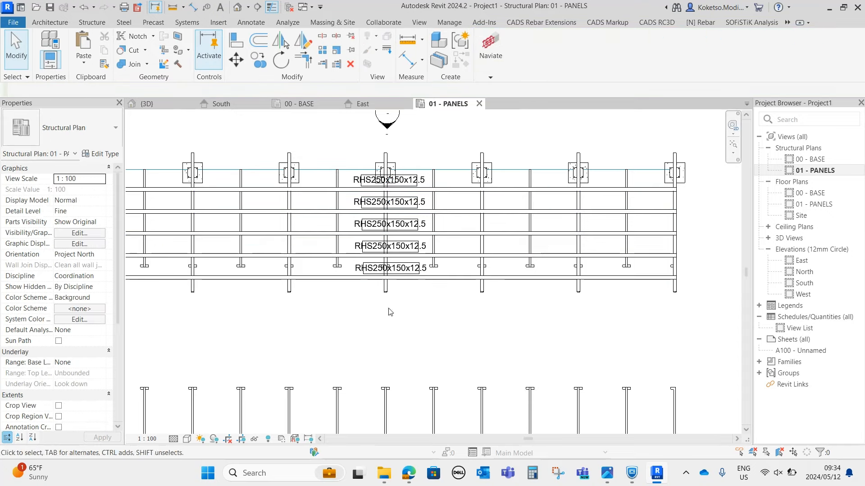
pyautogui.moveTo(332, 229); pyautogui.dragTo(367, 232, button='middle')
pyautogui.scroll(-1, 366, 225)
pyautogui.click(159, 105)
pyautogui.scroll(-5, 384, 264)
pyautogui.keyDown('shift'); pyautogui.moveTo(383, 264); pyautogui.dragTo(330, 309, button='middle'); pyautogui.keyUp('shift')
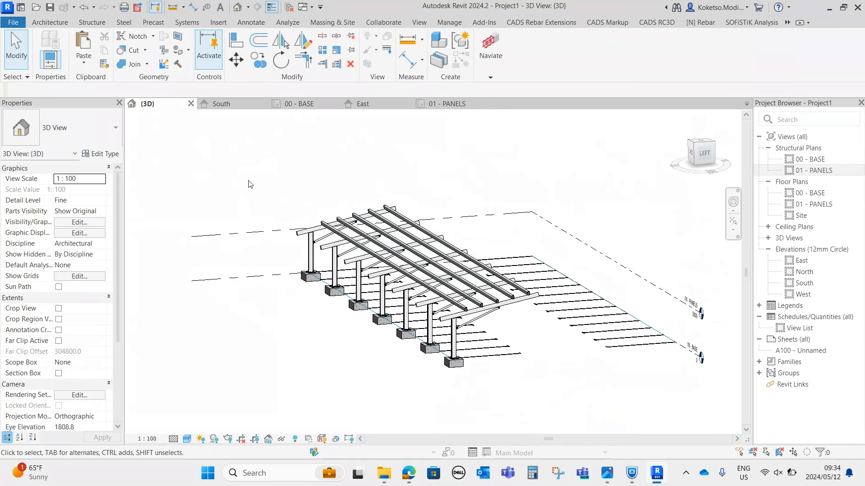
pyautogui.moveTo(283, 205); pyautogui.dragTo(290, 210, button='middle')
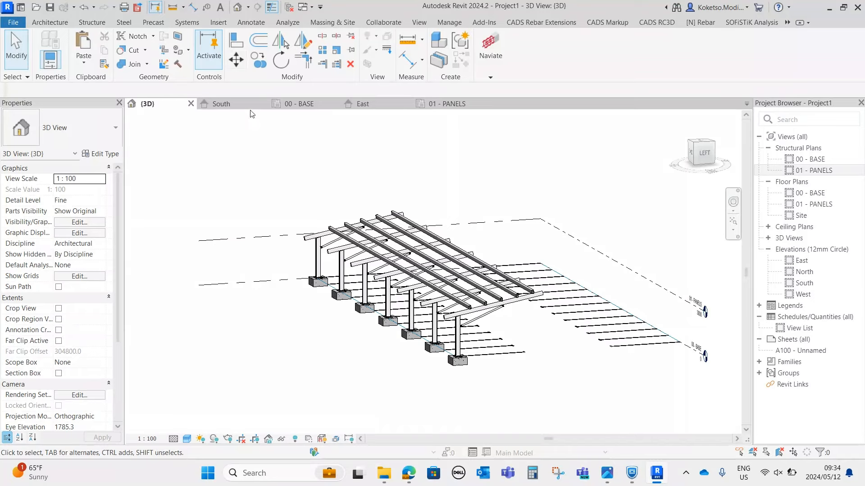
# - Start loading a family and browse from Documents into The VDC Space and its Monocrystalline Solar Panel and Mount folder
pyautogui.click(219, 23)
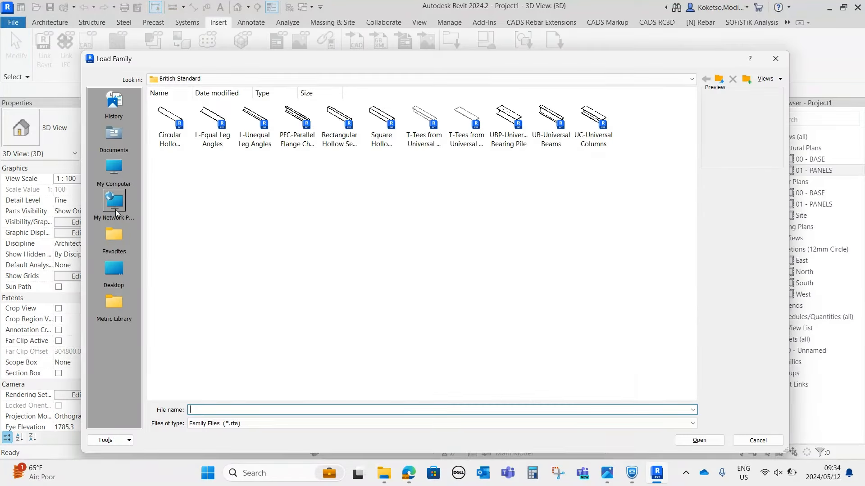
pyautogui.click(113, 135)
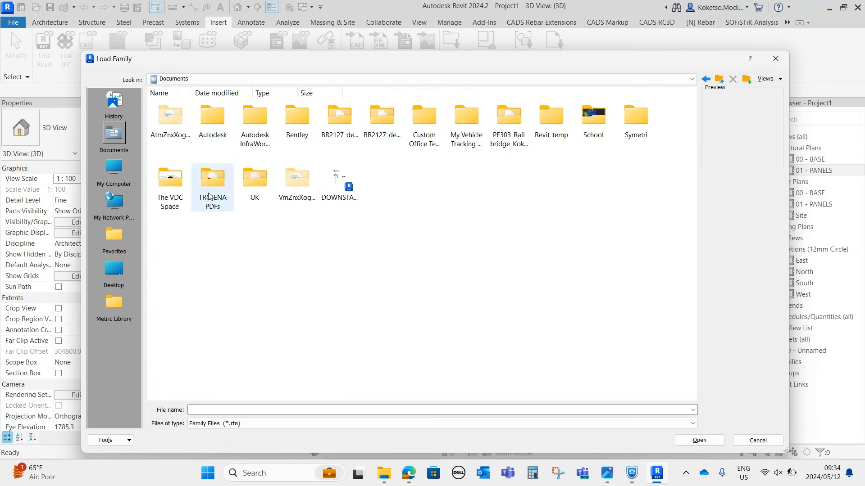
pyautogui.click(163, 187)
pyautogui.doubleClick(173, 206)
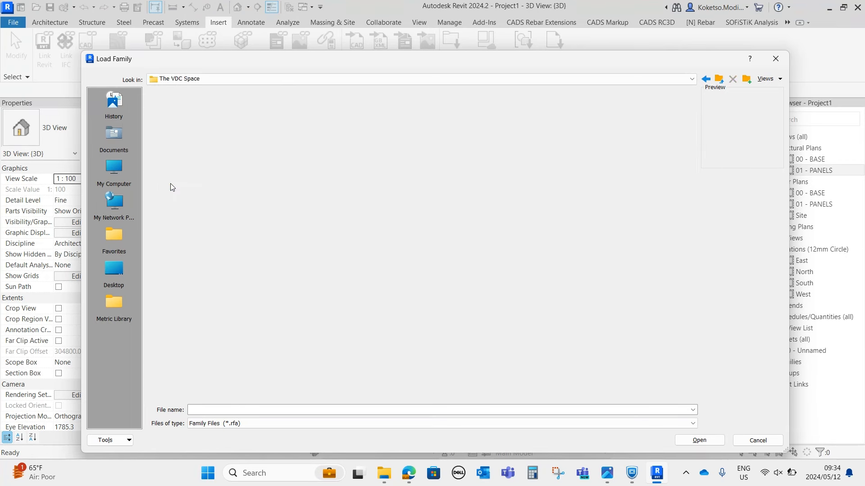
pyautogui.doubleClick(220, 128)
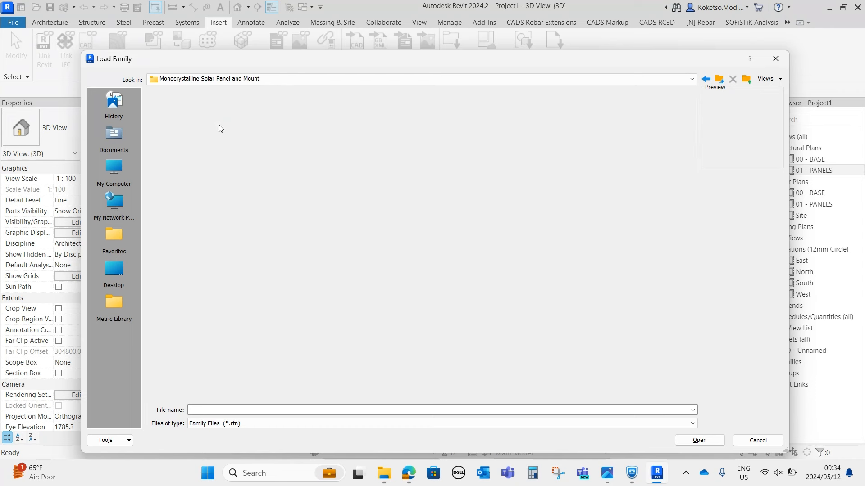
# - Load the THEVDCSPACE - SOLAR PANEL.rfa family from the Monocrystalline Solar Panel and Mount folder
pyautogui.click(295, 125)
pyautogui.click(253, 127)
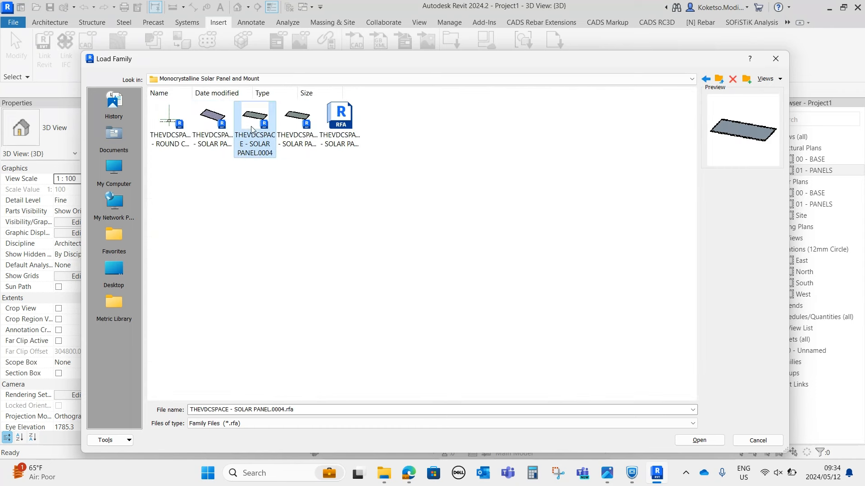
pyautogui.click(217, 127)
pyautogui.click(342, 121)
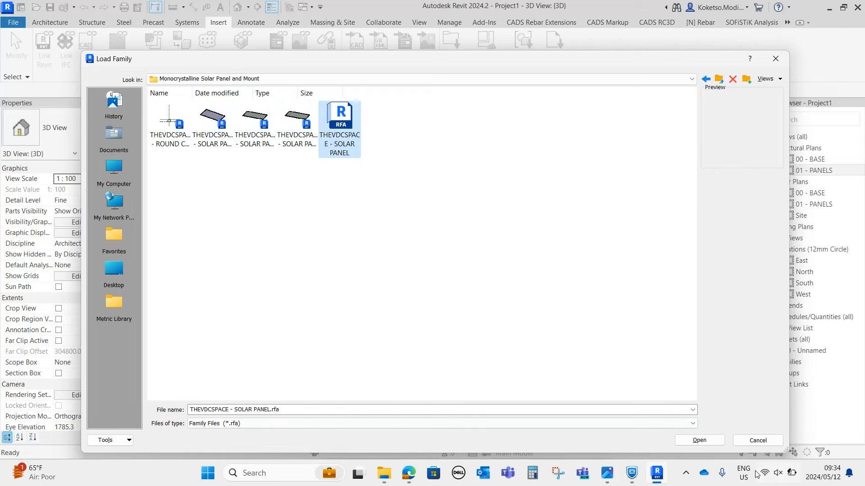
pyautogui.click(699, 440)
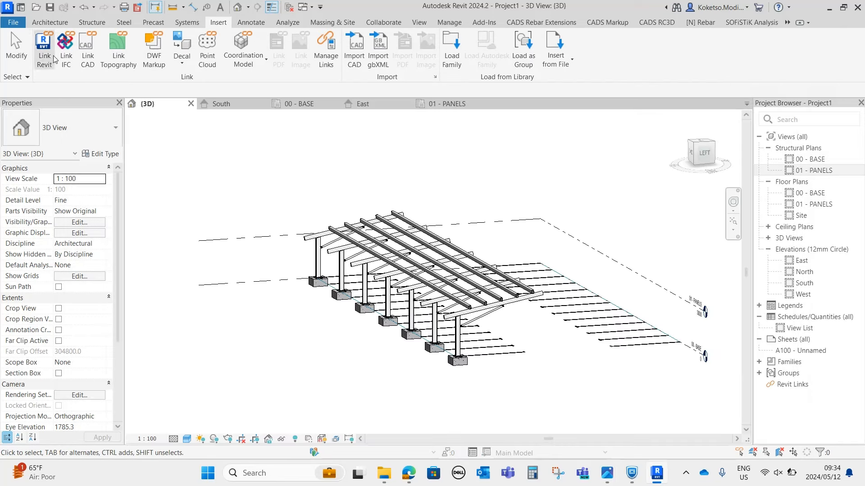
# - Place one THEVDCSPACE - SOLAR PANEL component on the top face of the highest purlin, near its end at the last rafter
pyautogui.click(65, 25)
pyautogui.click(127, 44)
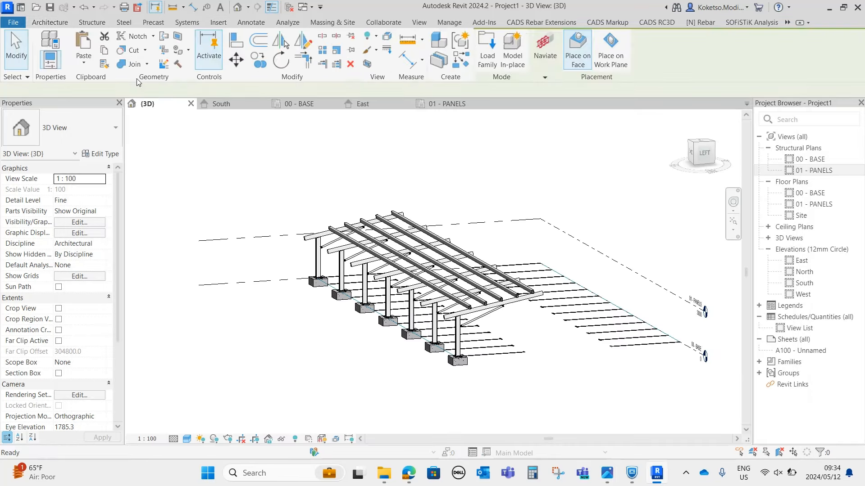
pyautogui.scroll(8, 484, 280)
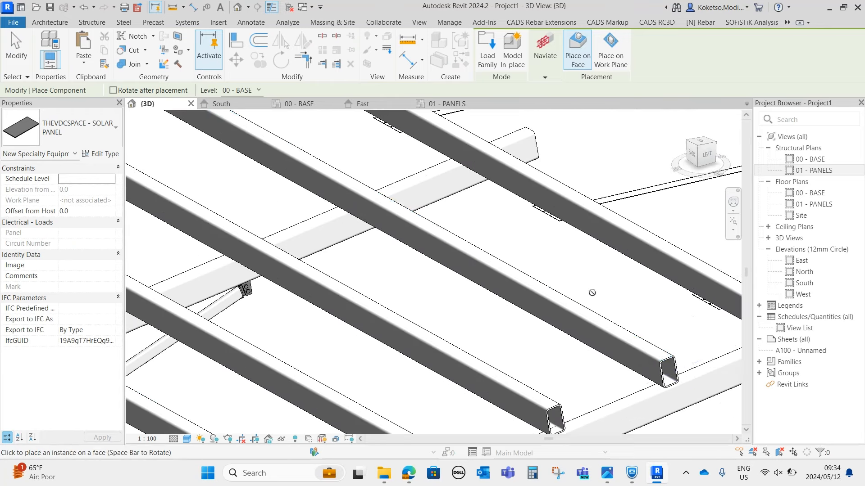
pyautogui.moveTo(626, 260); pyautogui.dragTo(477, 266, button='middle')
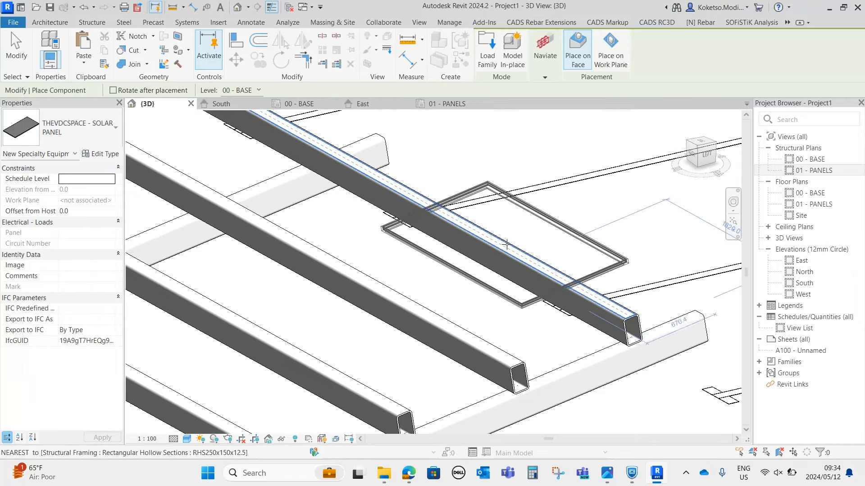
pyautogui.click(558, 236)
pyautogui.scroll(-4, 559, 235)
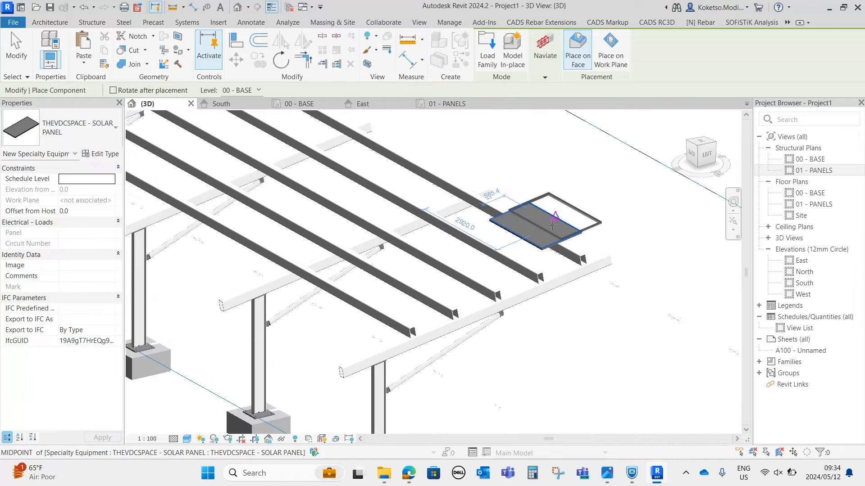
pyautogui.press('Escape')
# - Examine the placed solar panel against the purlins and the whole structure in the 3D view
pyautogui.keyDown('shift'); pyautogui.moveTo(623, 301); pyautogui.dragTo(336, 293, button='middle'); pyautogui.keyUp('shift')
pyautogui.keyDown('shift'); pyautogui.moveTo(268, 295); pyautogui.dragTo(355, 301, button='middle'); pyautogui.keyUp('shift')
pyautogui.scroll(-3, 466, 275)
pyautogui.scroll(-1, 632, 293)
pyautogui.moveTo(465, 274); pyautogui.dragTo(575, 309, button='middle')
pyautogui.scroll(-1, 633, 295)
pyautogui.scroll(5, 626, 288)
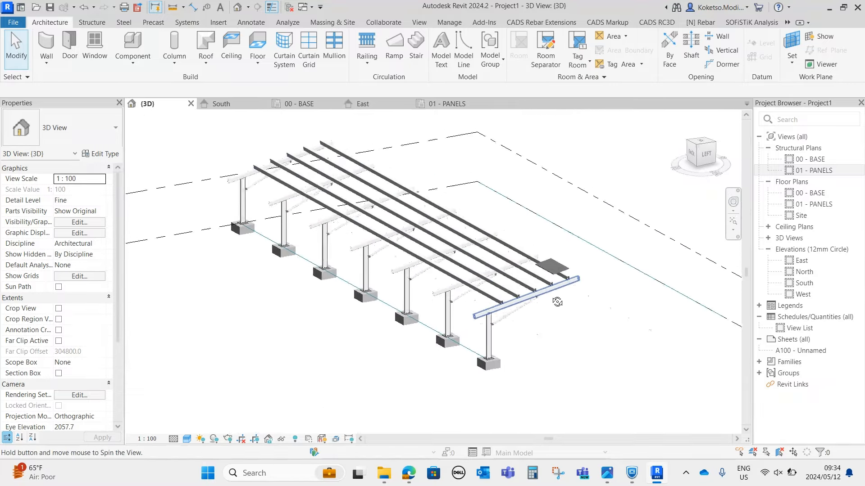
pyautogui.scroll(4, 555, 266)
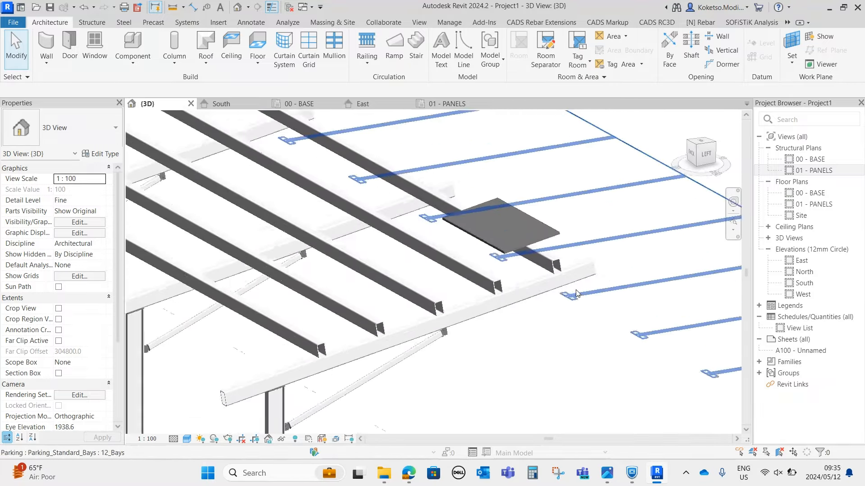
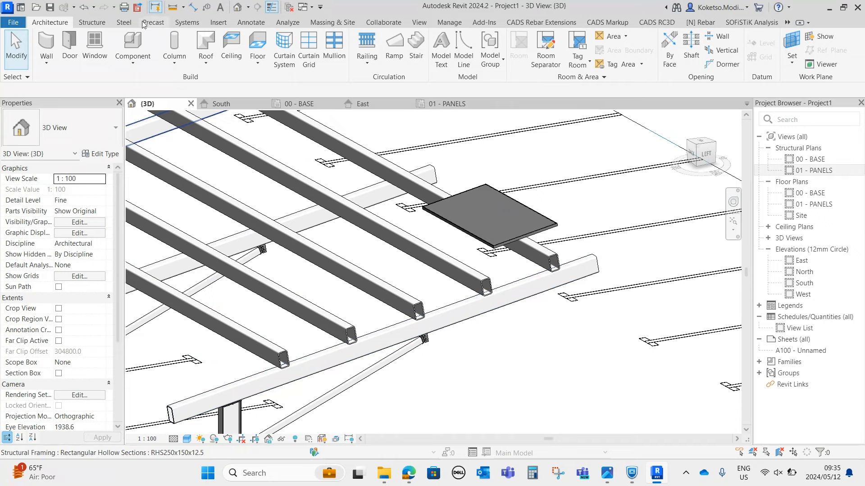
# - Start a steel structural connection and choose the highest purlin and the last rafter as its members
pyautogui.click(90, 22)
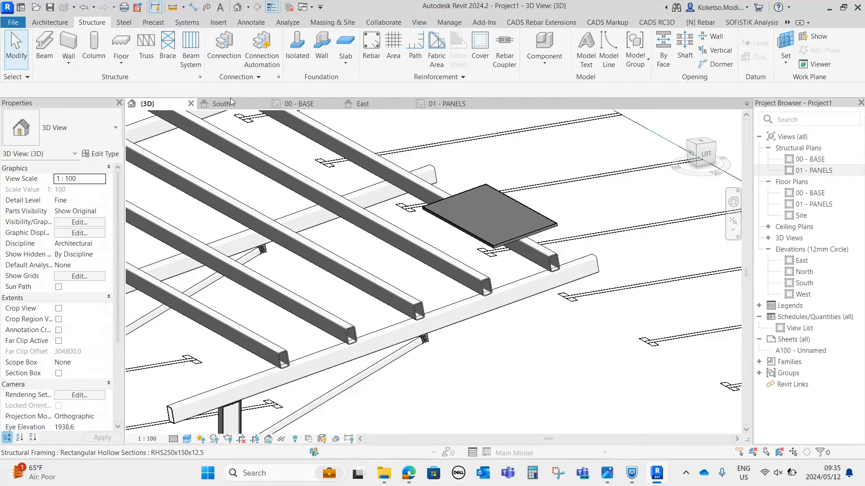
pyautogui.click(123, 23)
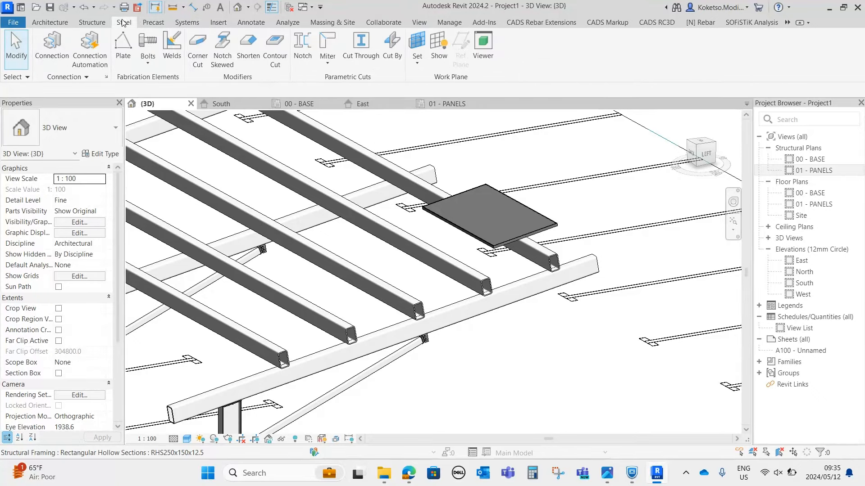
pyautogui.click(56, 53)
pyautogui.scroll(2, 630, 324)
pyautogui.click(527, 239)
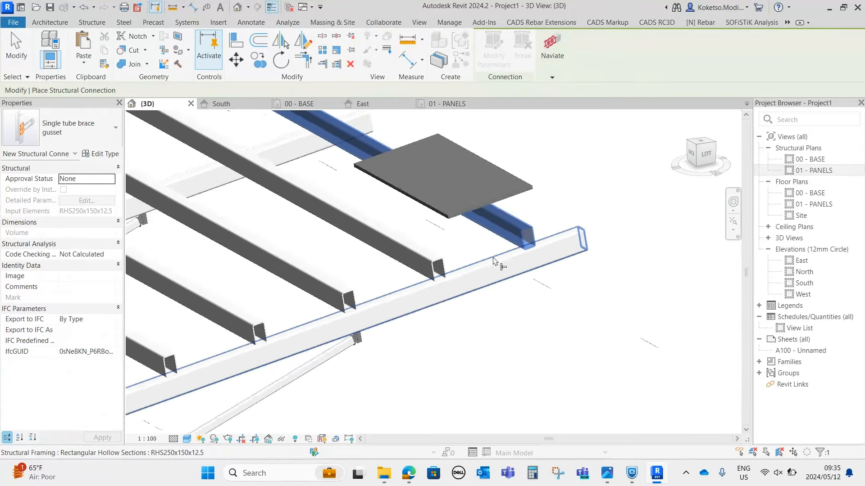
pyautogui.scroll(2, 627, 242)
pyautogui.click(525, 303)
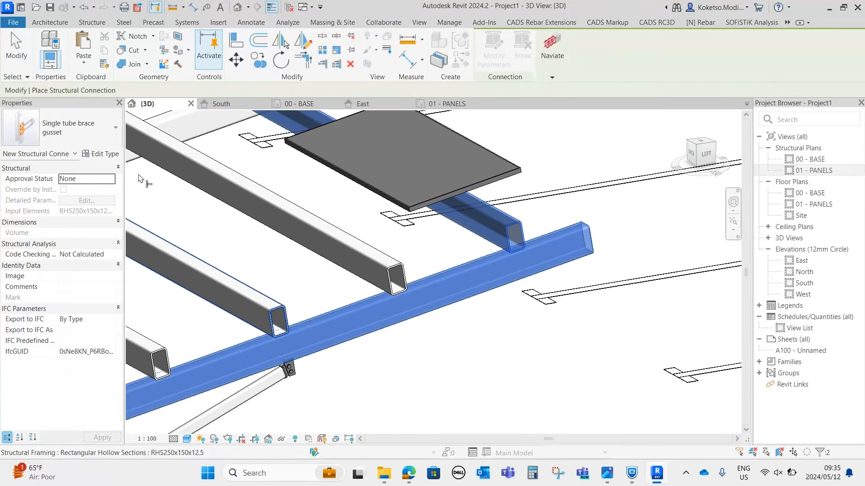
# - Search the connection types for "SINGLE TERTIARY" and place a Single tertiary angle connection between the highest purlin and the last rafter
pyautogui.click(63, 131)
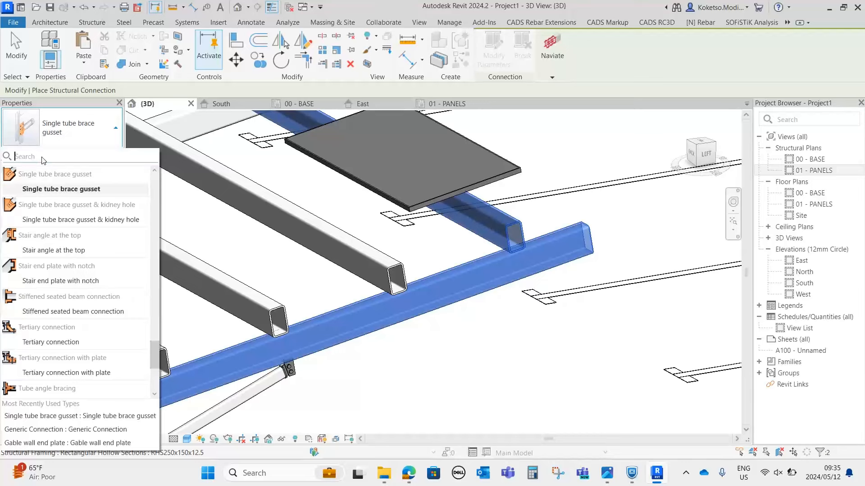
pyautogui.write('SIH')
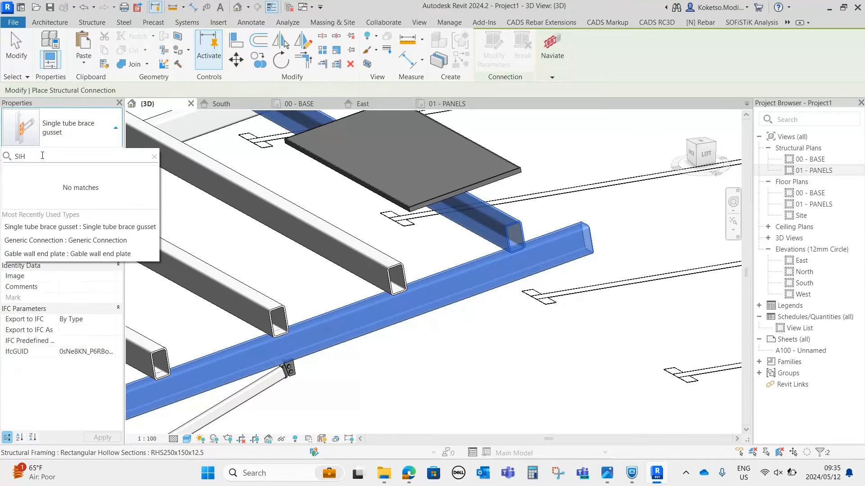
pyautogui.press('BackSpace')
pyautogui.write('NG')
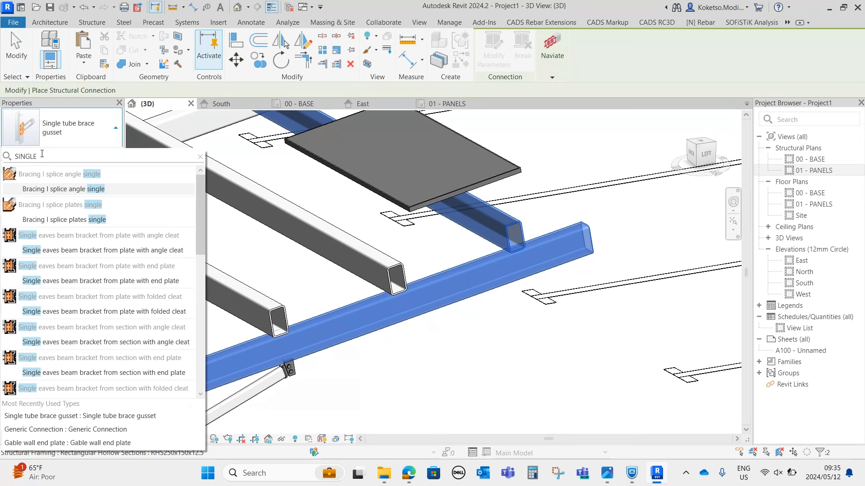
pyautogui.write('LE ')
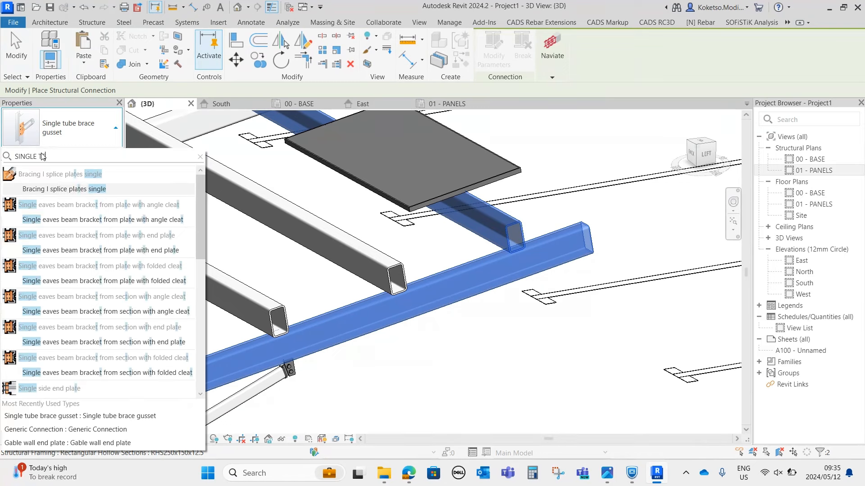
pyautogui.write('TERTIARY')
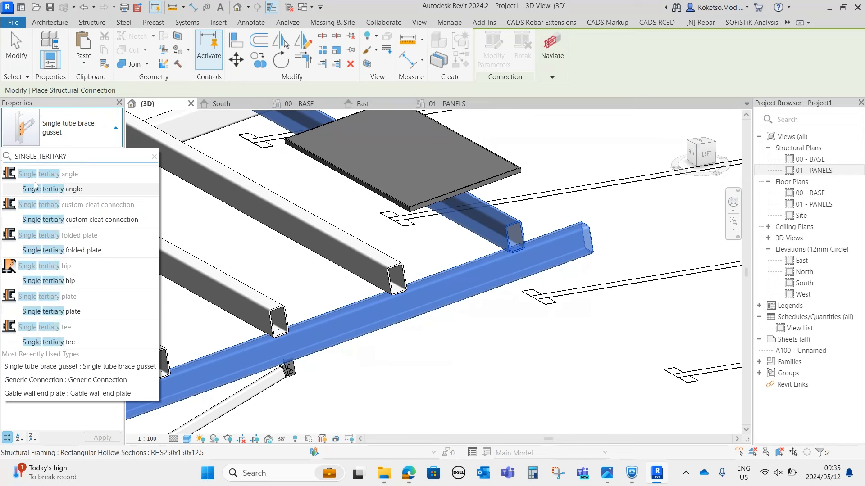
pyautogui.click(46, 189)
pyautogui.press('Return')
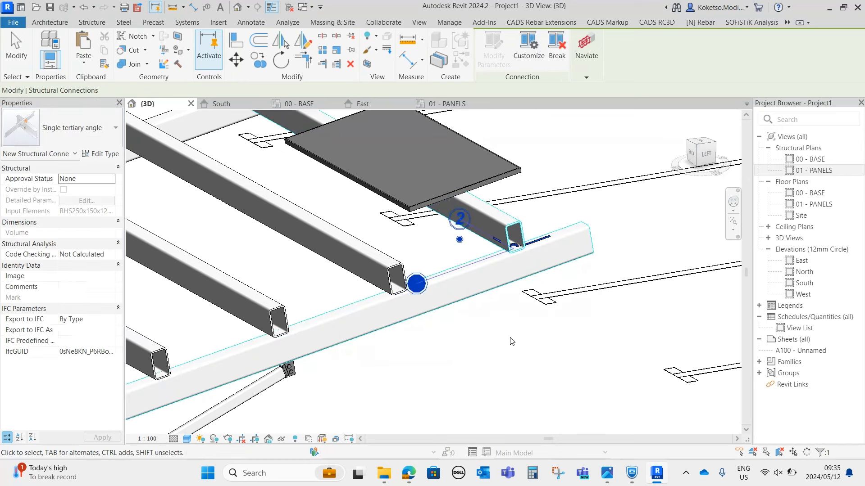
# - Make the purlin the primary member of the new tertiary angle connection and inspect its angle and bolts
pyautogui.keyDown('shift'); pyautogui.moveTo(510, 342); pyautogui.dragTo(418, 203, button='middle'); pyautogui.keyUp('shift')
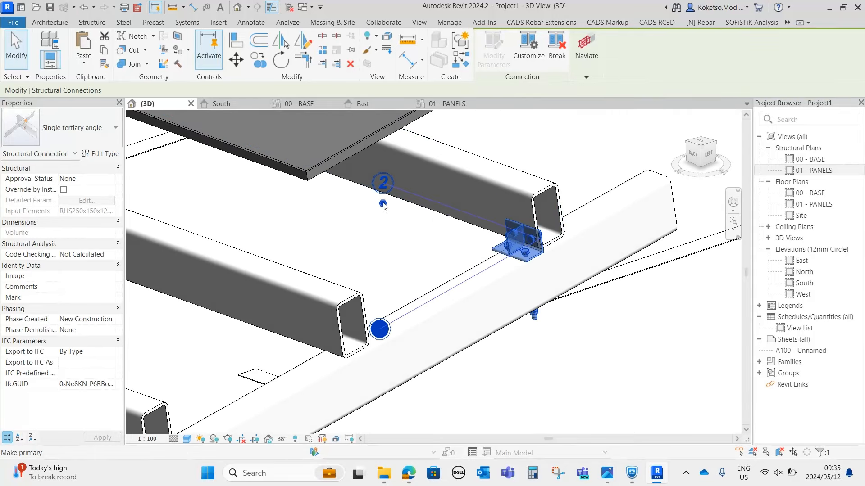
pyautogui.click(383, 204)
pyautogui.keyDown('shift'); pyautogui.moveTo(568, 293); pyautogui.dragTo(724, 239, button='middle'); pyautogui.keyUp('shift')
pyautogui.scroll(2, 538, 194)
pyautogui.keyDown('shift'); pyautogui.moveTo(539, 193); pyautogui.dragTo(353, 343, button='middle'); pyautogui.keyUp('shift')
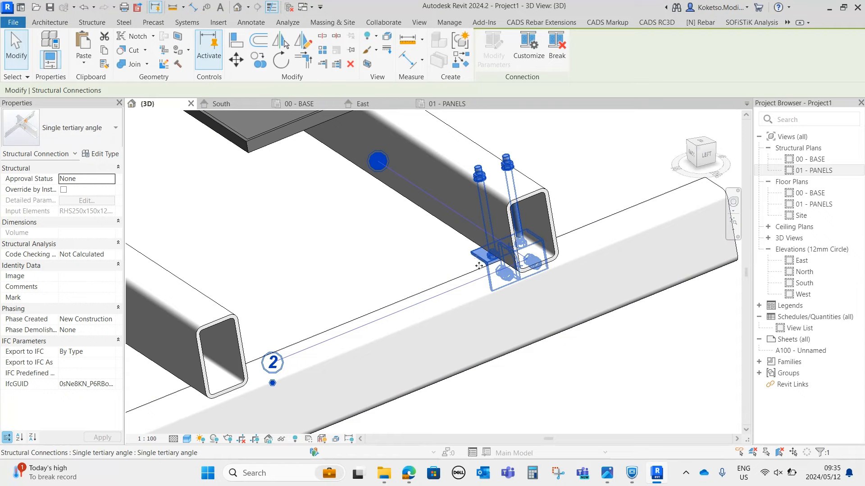
pyautogui.click(543, 166)
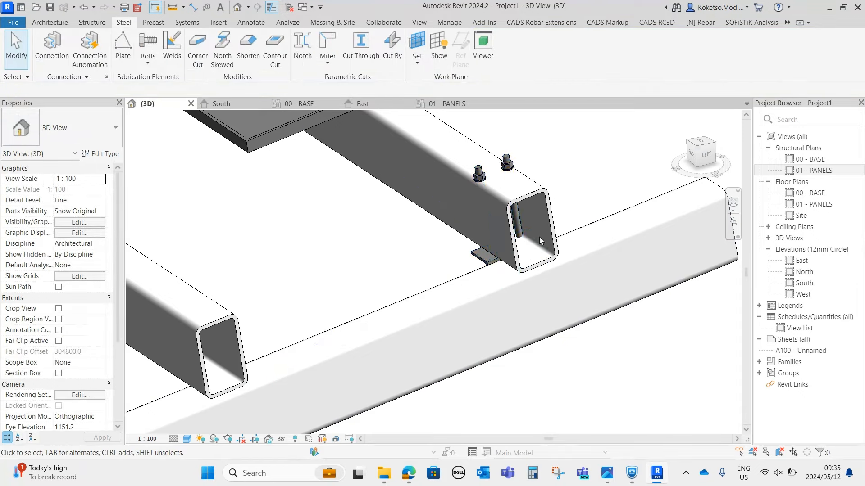
# - Propagate the Single tertiary angle connection to the other purlins along the last rafter
pyautogui.scroll(-3, 534, 221)
pyautogui.scroll(-3, 548, 198)
pyautogui.scroll(3, 551, 193)
pyautogui.click(552, 194)
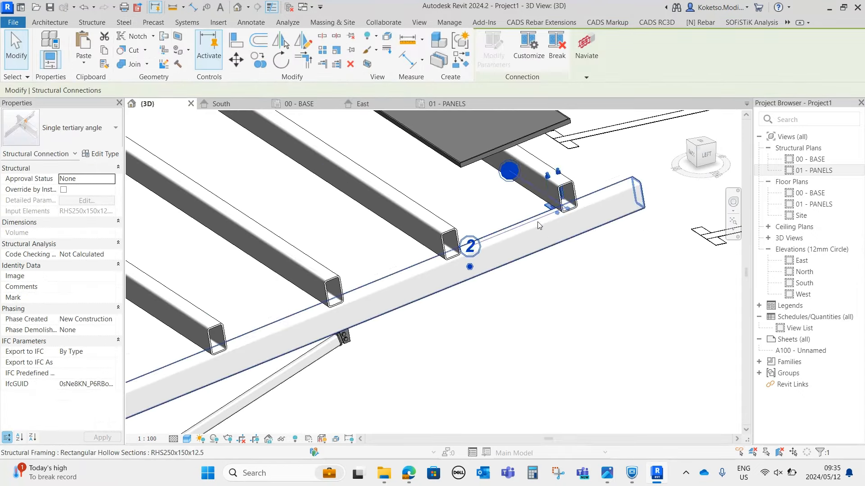
pyautogui.moveTo(508, 209); pyautogui.dragTo(569, 213, button='middle')
pyautogui.scroll(2, 558, 214)
pyautogui.rightClick(473, 342)
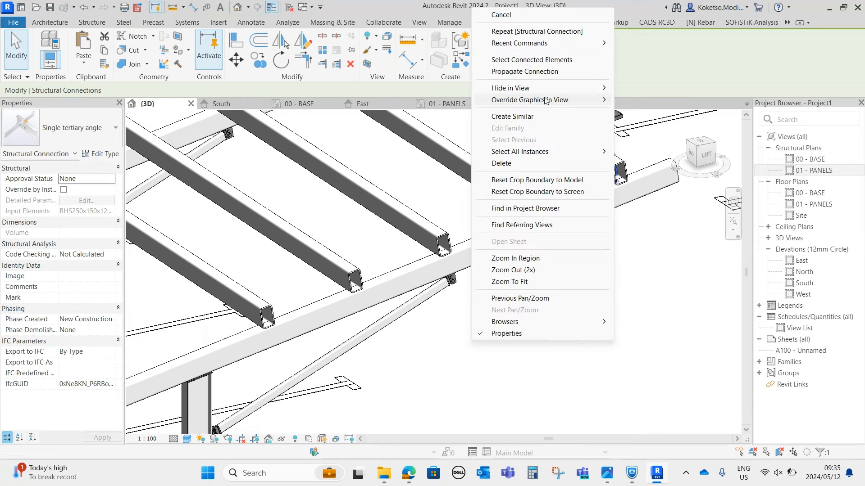
pyautogui.click(540, 73)
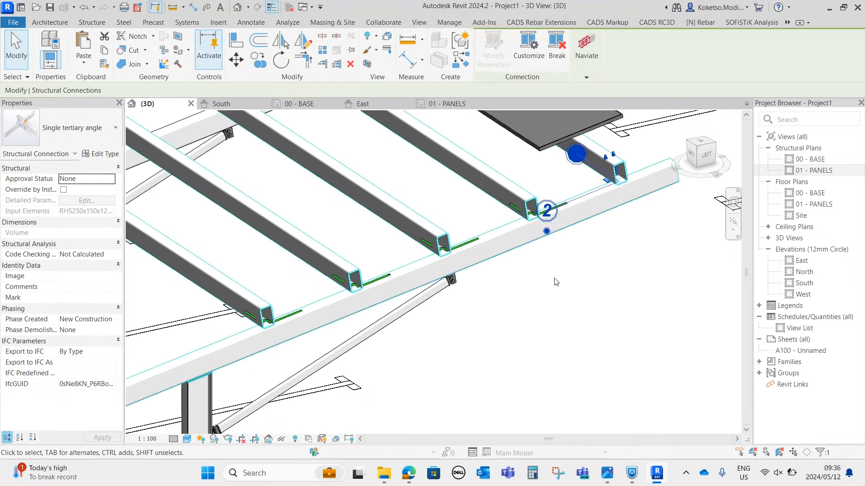
pyautogui.keyDown('shift'); pyautogui.moveTo(494, 251); pyautogui.dragTo(434, 310, button='middle'); pyautogui.keyUp('shift')
pyautogui.scroll(3, 428, 230)
pyautogui.press('Escape')
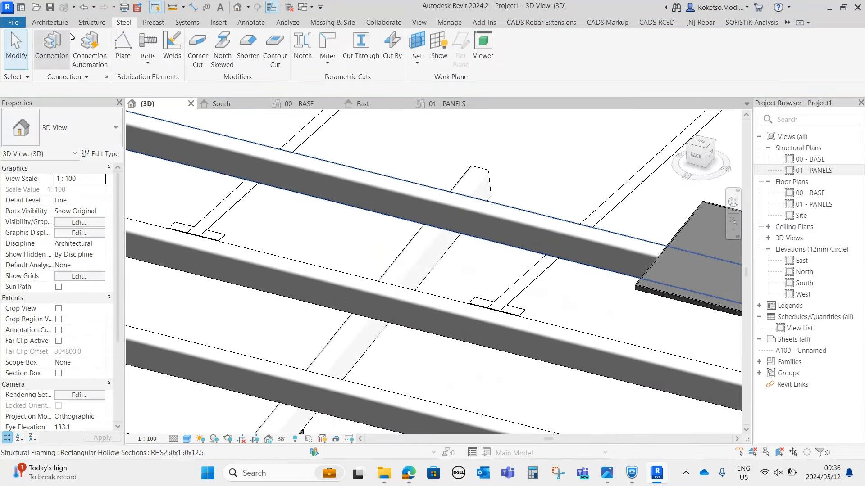
# - Add a Single tertiary angle connection between the highest purlin and the second-last rafter, with the purlin as primary member
pyautogui.click(48, 60)
pyautogui.click(510, 221)
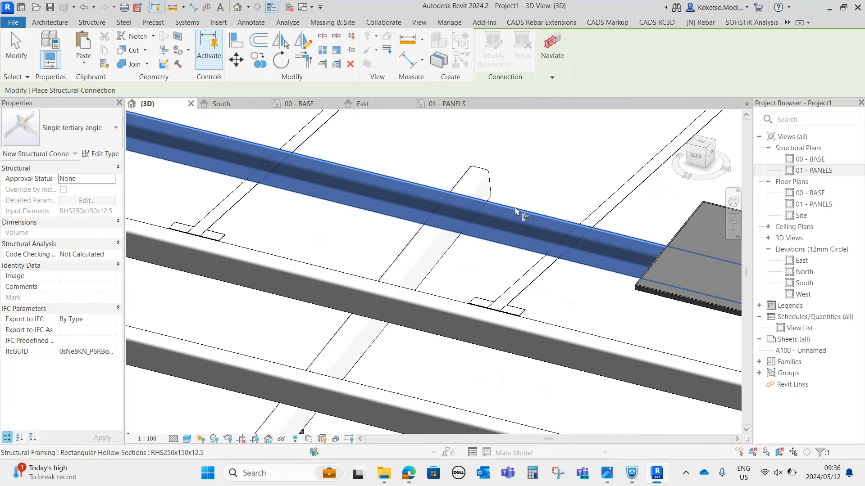
pyautogui.keyDown('ctrl'); pyautogui.click(403, 261); pyautogui.keyUp('ctrl')
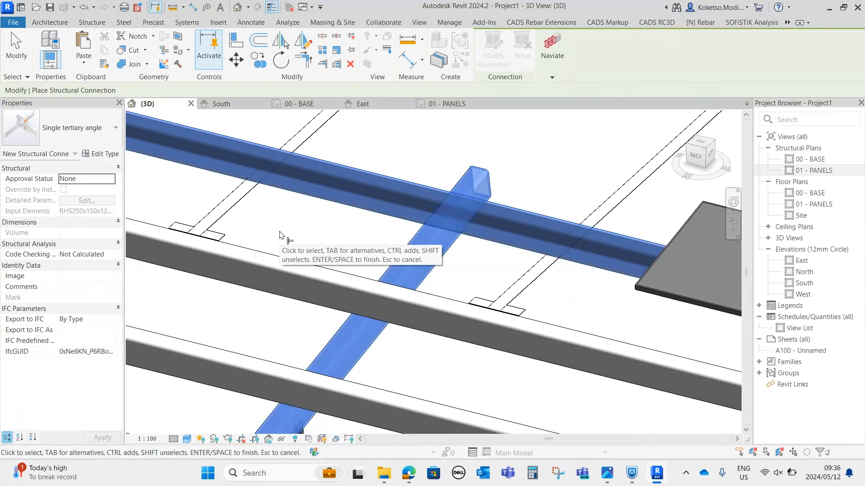
pyautogui.press('Return')
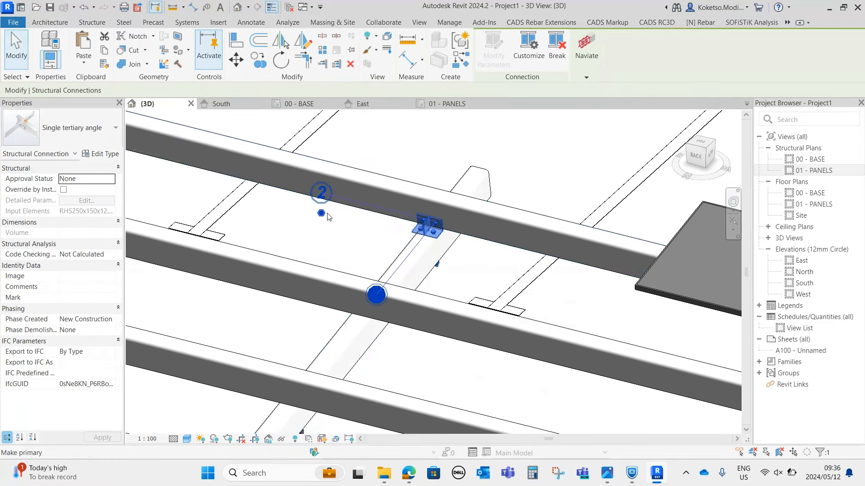
pyautogui.moveTo(351, 229)
pyautogui.keyDown('shift'); pyautogui.mouseDown(button='middle')
pyautogui.moveTo(384, 203)
pyautogui.moveTo(463, 270)
pyautogui.moveTo(353, 217)
pyautogui.mouseUp(button='middle'); pyautogui.keyUp('shift')
# - Propagate the second-last rafter's tertiary angle connection to the remaining purlin and rafter crossings
pyautogui.rightClick(353, 217)
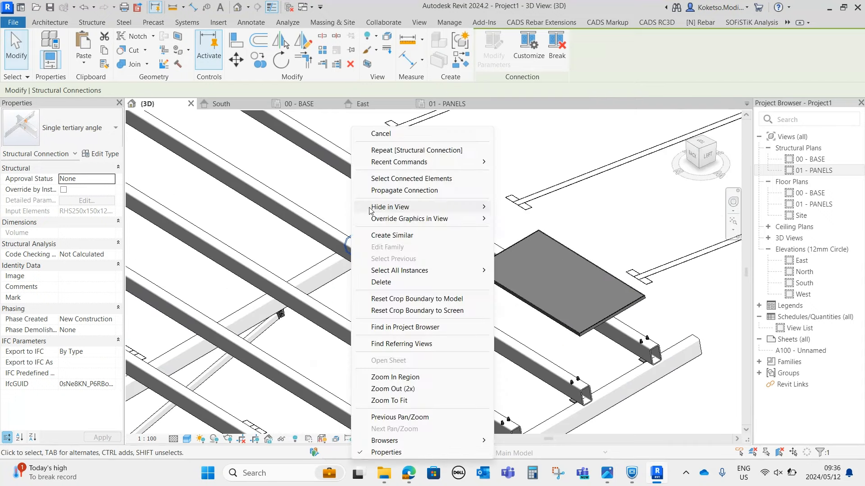
pyautogui.click(409, 194)
pyautogui.scroll(-4, 476, 260)
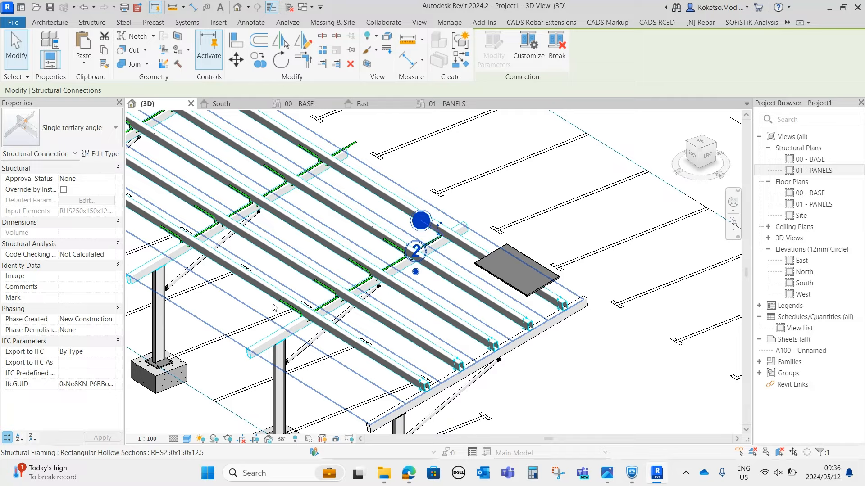
pyautogui.press('Escape')
# - Examine the propagated angle connections at the purlin and rafter crossings across the whole structure
pyautogui.scroll(6, 492, 276)
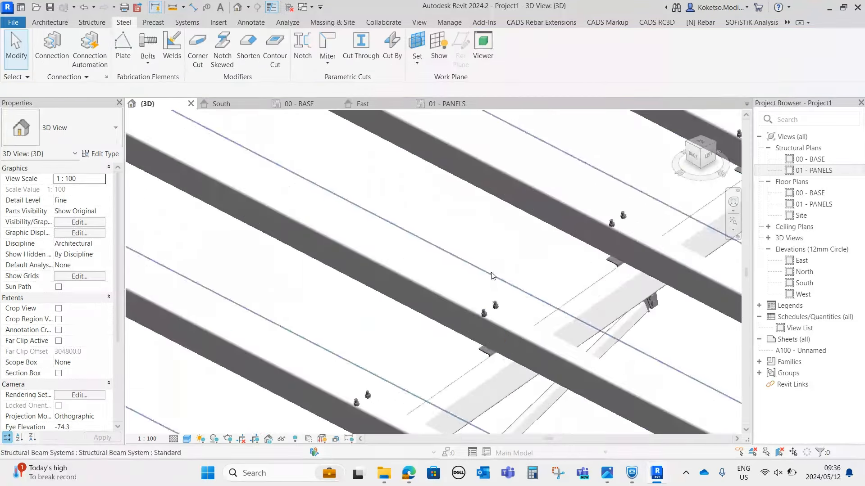
pyautogui.click(494, 307)
pyautogui.scroll(-3, 444, 317)
pyautogui.moveTo(418, 320)
pyautogui.keyDown('shift'); pyautogui.mouseDown(button='middle')
pyautogui.moveTo(616, 279)
pyautogui.moveTo(606, 237)
pyautogui.moveTo(423, 324)
pyautogui.mouseUp(button='middle'); pyautogui.keyUp('shift')
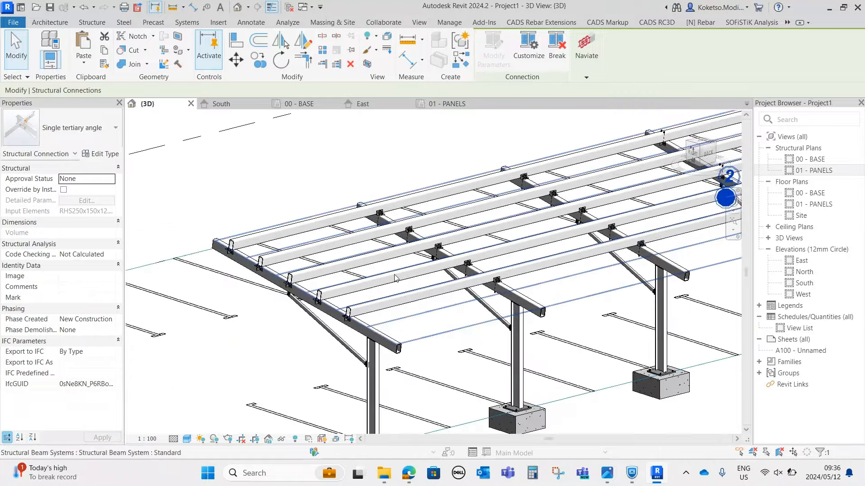
pyautogui.keyDown('shift'); pyautogui.moveTo(395, 277); pyautogui.dragTo(365, 283, button='middle'); pyautogui.keyUp('shift')
pyautogui.scroll(-4, 365, 280)
pyautogui.keyDown('shift'); pyautogui.moveTo(644, 252); pyautogui.dragTo(566, 259, button='middle'); pyautogui.keyUp('shift')
pyautogui.scroll(6, 566, 259)
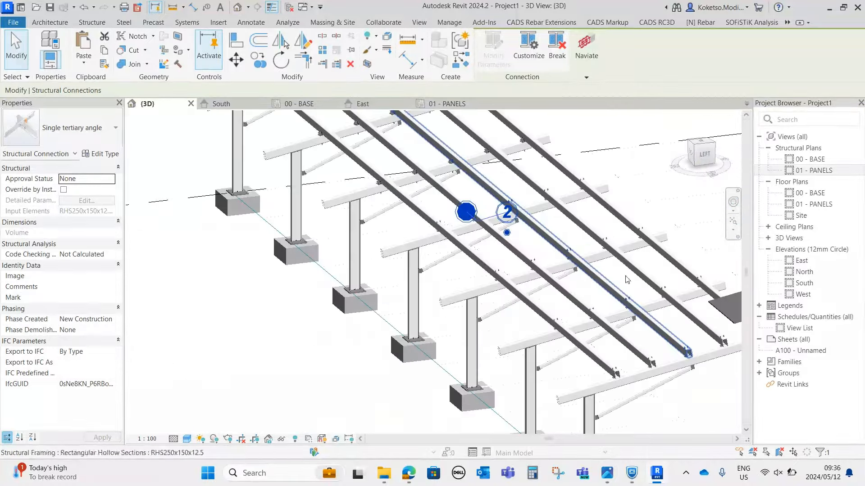
# - In the 01 - PANELS plan, move the solar panel along its purlin until its short edge sits beside the end rafter
pyautogui.press('Escape')
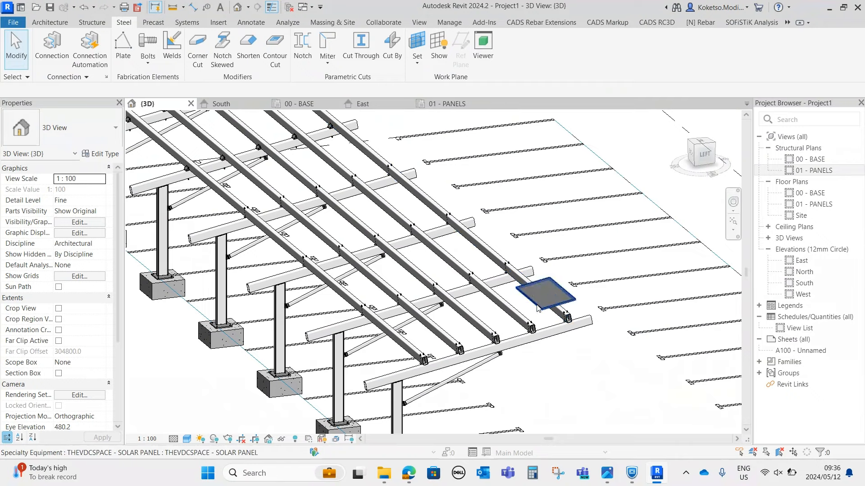
pyautogui.click(539, 308)
pyautogui.click(444, 104)
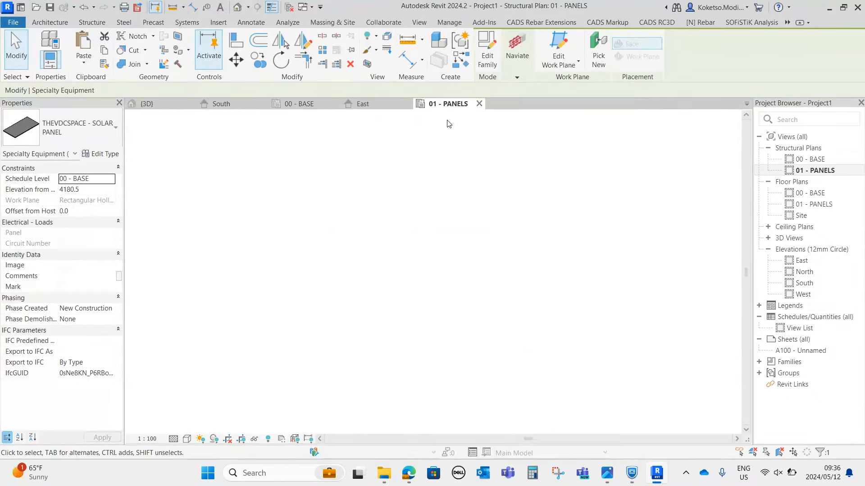
pyautogui.scroll(5, 399, 222)
pyautogui.scroll(2, 328, 288)
pyautogui.click(236, 59)
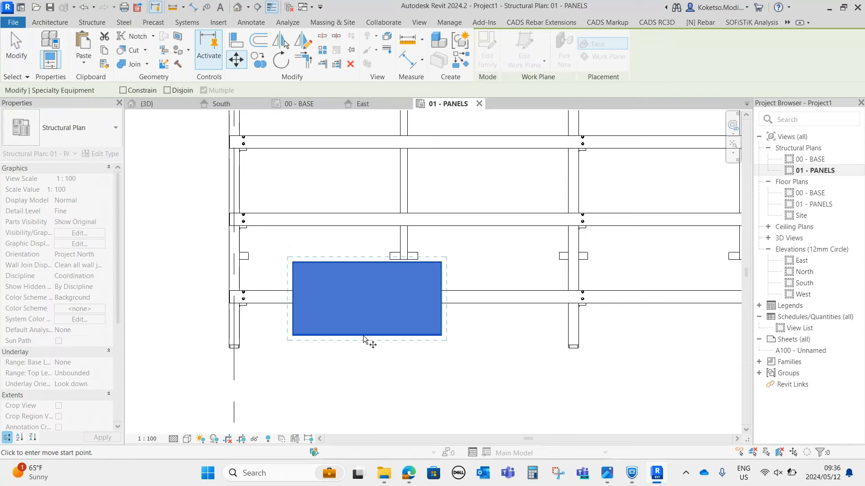
pyautogui.click(310, 336)
pyautogui.press('Escape')
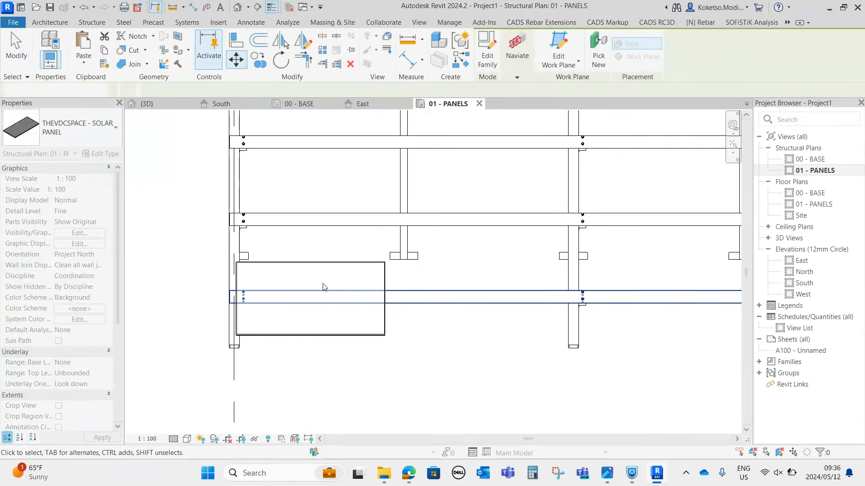
# - Draw a reference plane perpendicular to the purlins through the first parking bay's midpoint, extending past the solar panel
pyautogui.moveTo(320, 232); pyautogui.dragTo(292, 277, button='middle')
pyautogui.scroll(-2, 290, 277)
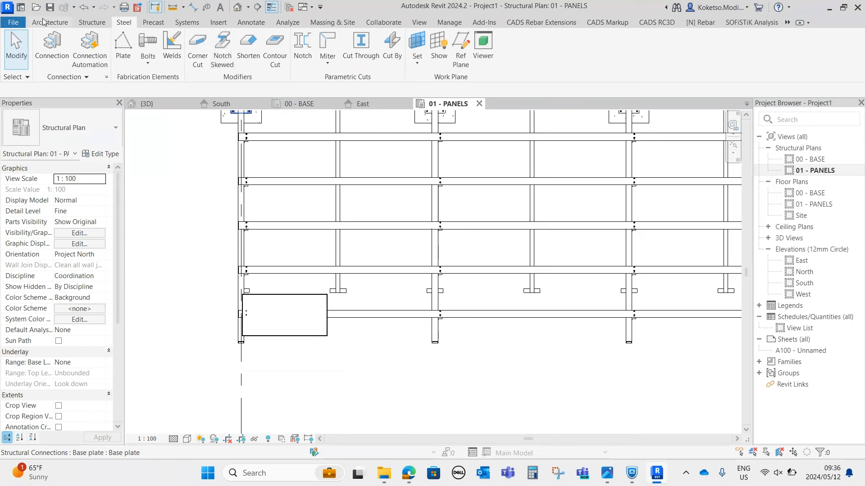
pyautogui.click(460, 54)
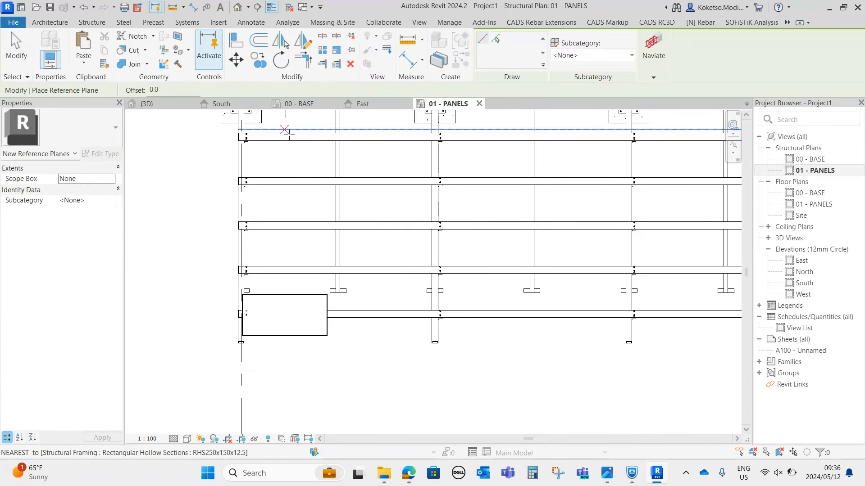
pyautogui.scroll(3, 292, 135)
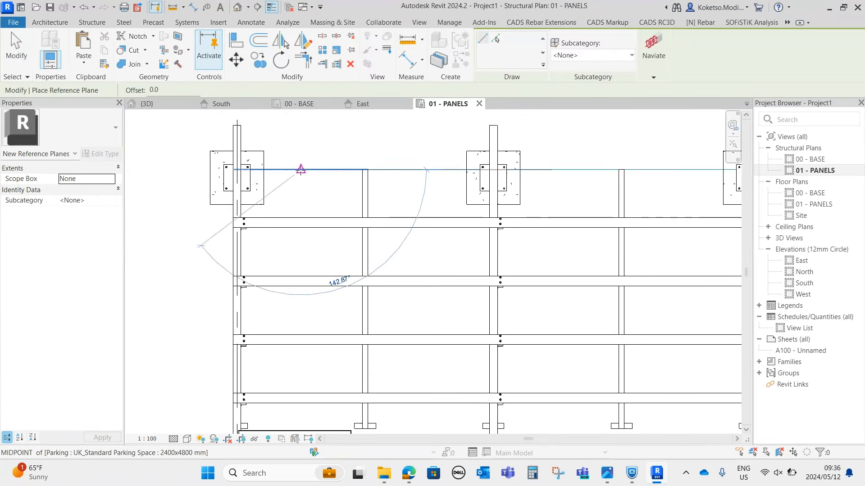
pyautogui.scroll(-3, 300, 316)
pyautogui.click(311, 337)
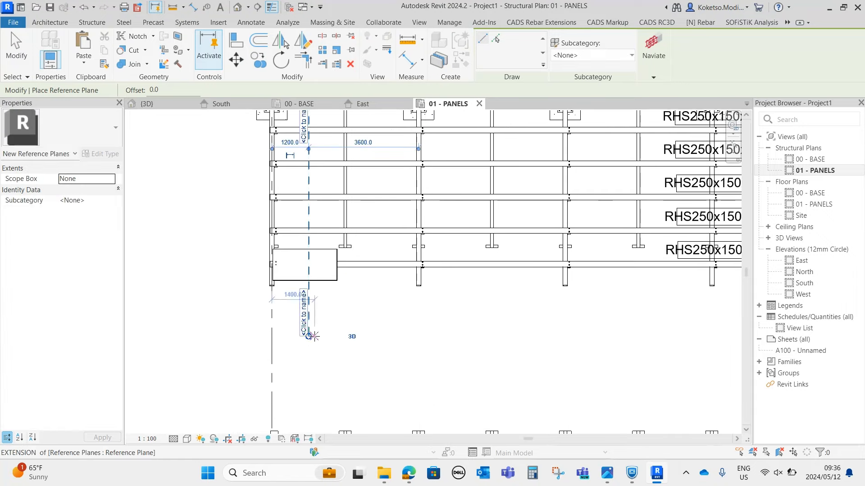
pyautogui.scroll(4, 310, 279)
pyautogui.press('Escape')
pyautogui.press('Escape')
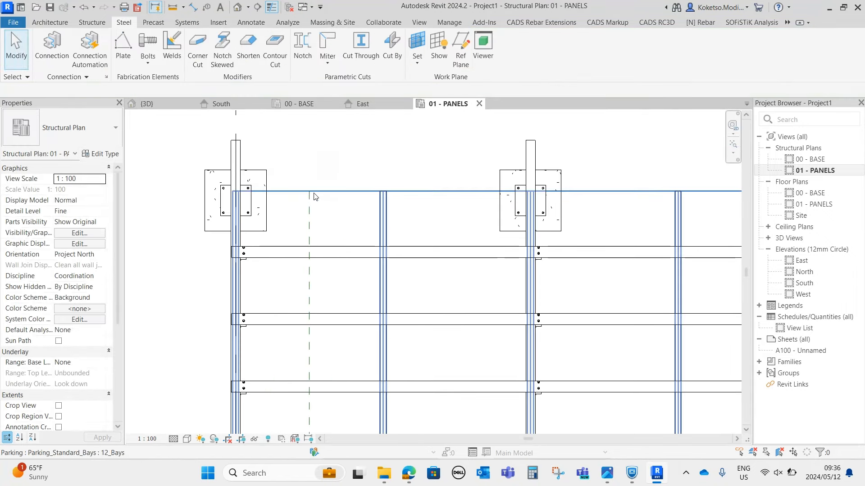
pyautogui.scroll(1, 314, 197)
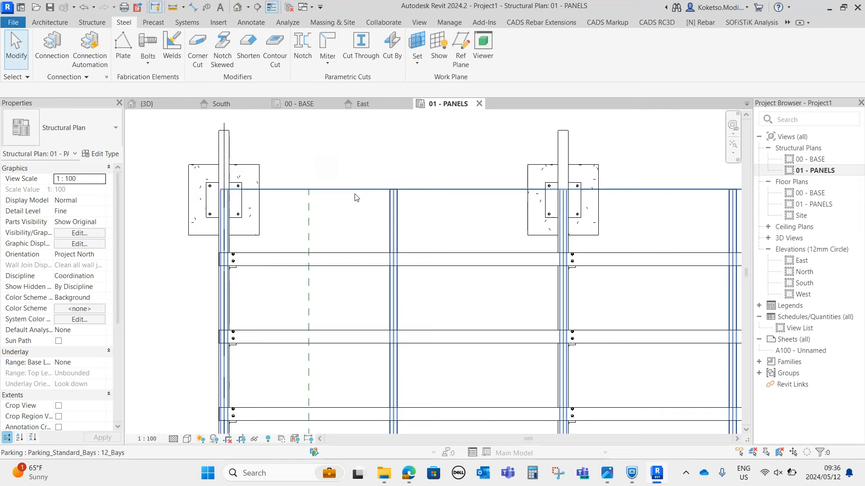
pyautogui.scroll(-3, 295, 219)
pyautogui.moveTo(325, 396); pyautogui.dragTo(327, 369, button='middle')
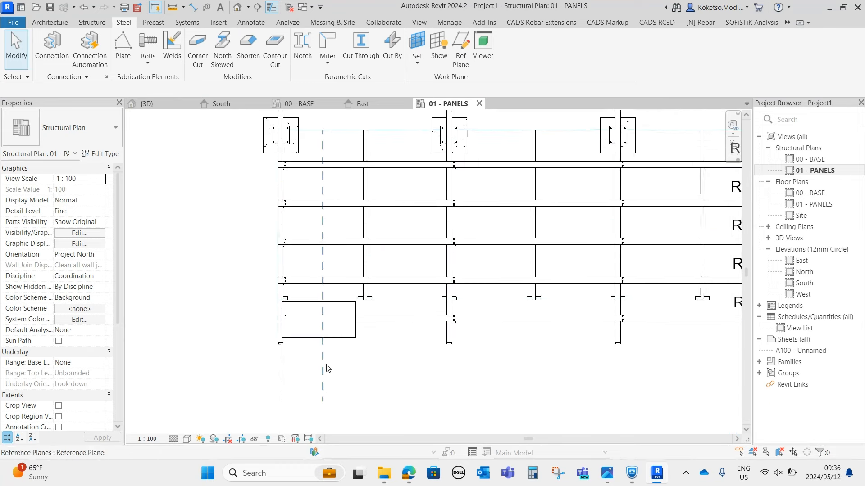
# - Align the solar panel's centre line with the new reference plane
pyautogui.scroll(2, 327, 368)
pyautogui.press('l')
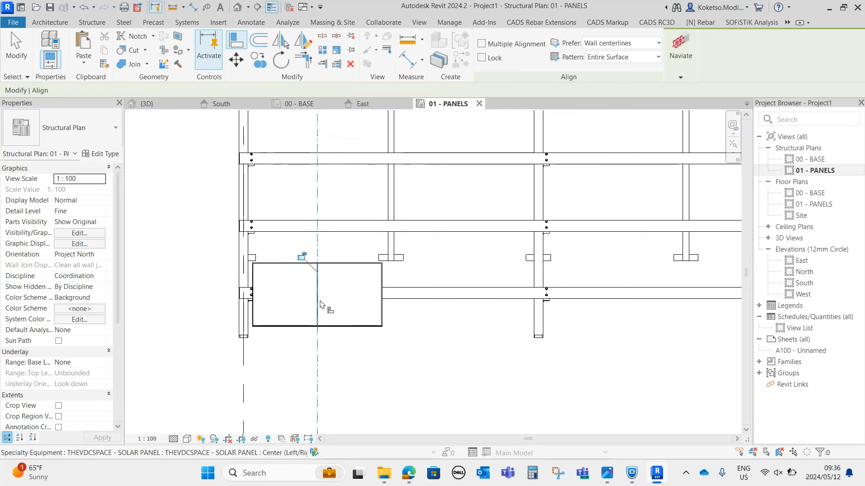
pyautogui.scroll(2, 410, 298)
pyautogui.click(401, 295)
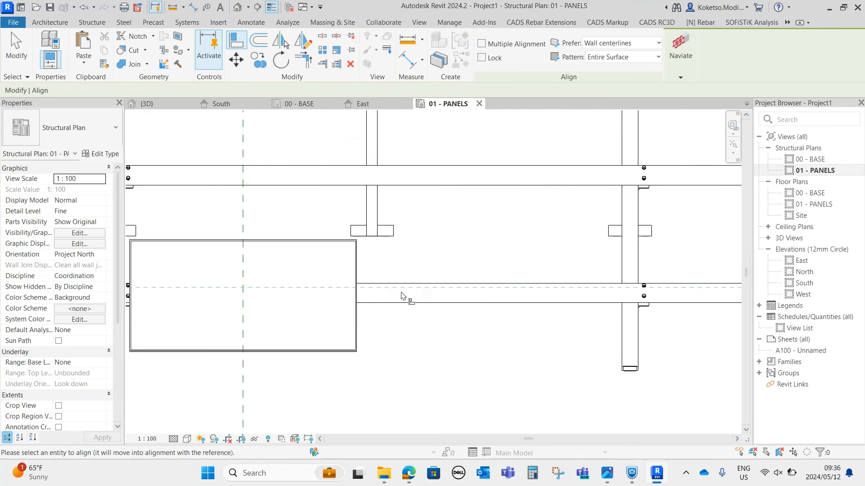
pyautogui.press('Escape')
# - Move the solar panel about 20 mm perpendicular to its purlin, towards the neighbouring purlin
pyautogui.click(343, 263)
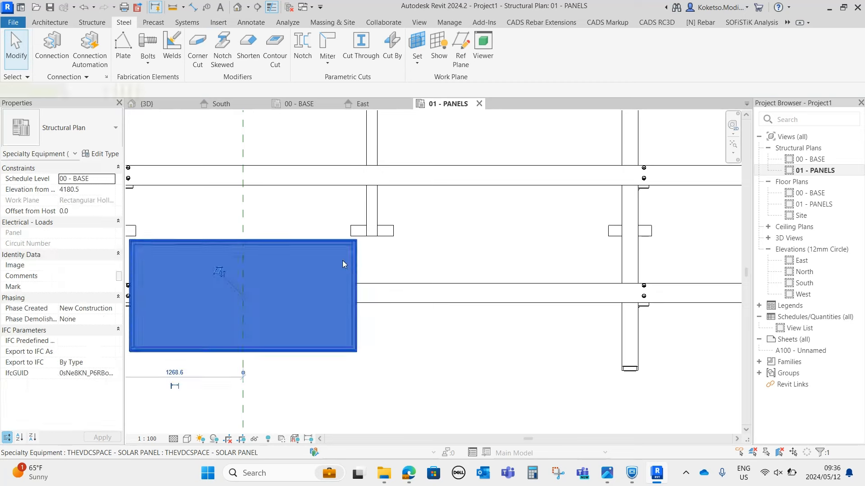
pyautogui.click(236, 60)
pyautogui.scroll(3, 325, 279)
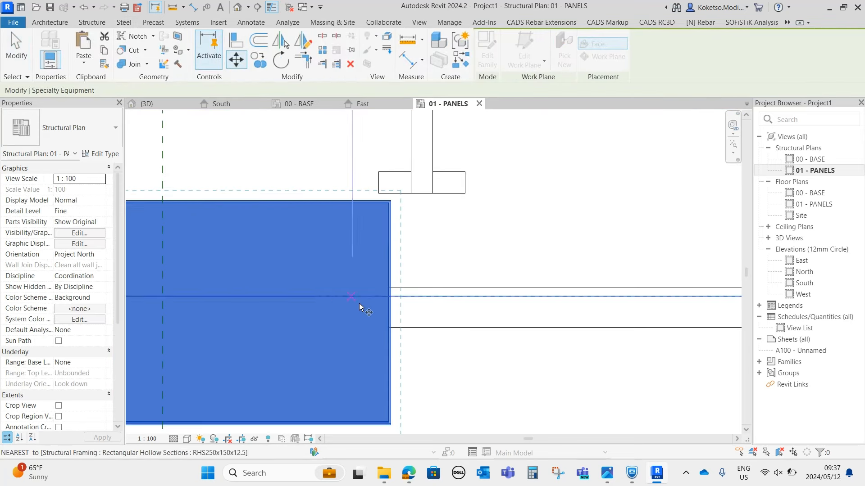
pyautogui.click(391, 312)
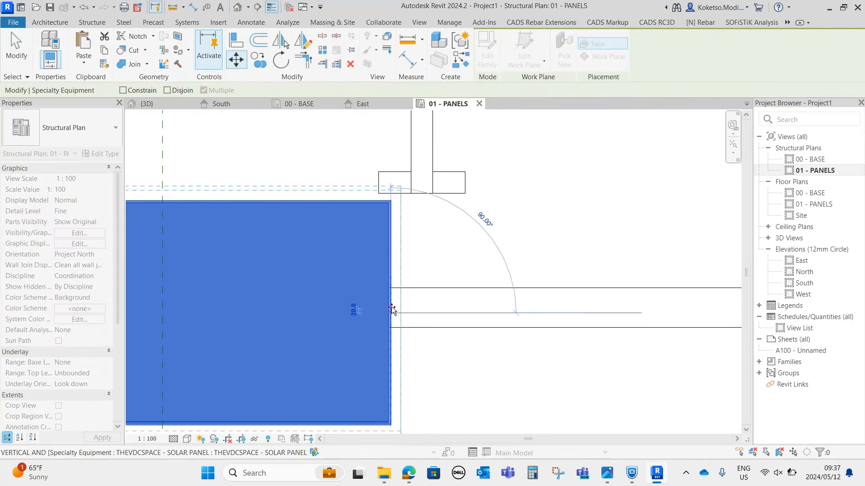
pyautogui.click(391, 311)
pyautogui.scroll(-3, 421, 299)
pyautogui.press('Escape')
# - Copy the solar panel with multiple copies onto the next three purlins, spacing the copies about 1131.5 mm apart
pyautogui.moveTo(402, 298); pyautogui.dragTo(248, 263, button='middle')
pyautogui.scroll(-1, 248, 263)
pyautogui.click(238, 239)
pyautogui.scroll(3, 306, 289)
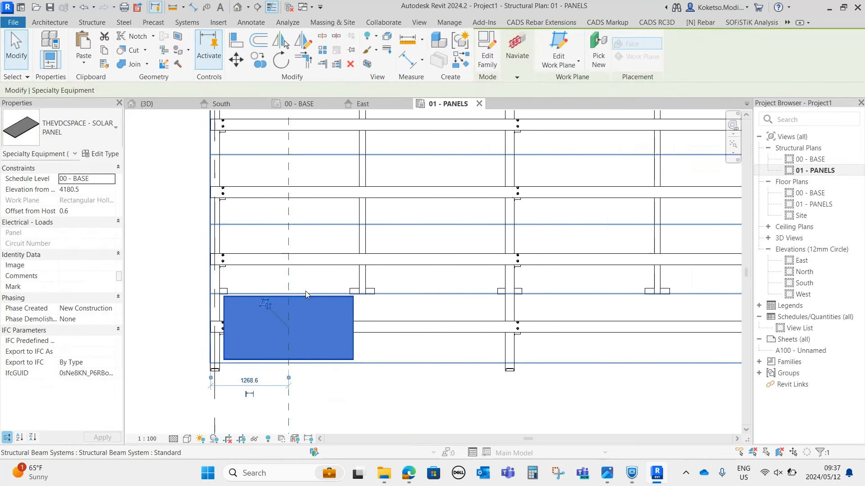
pyautogui.click(259, 63)
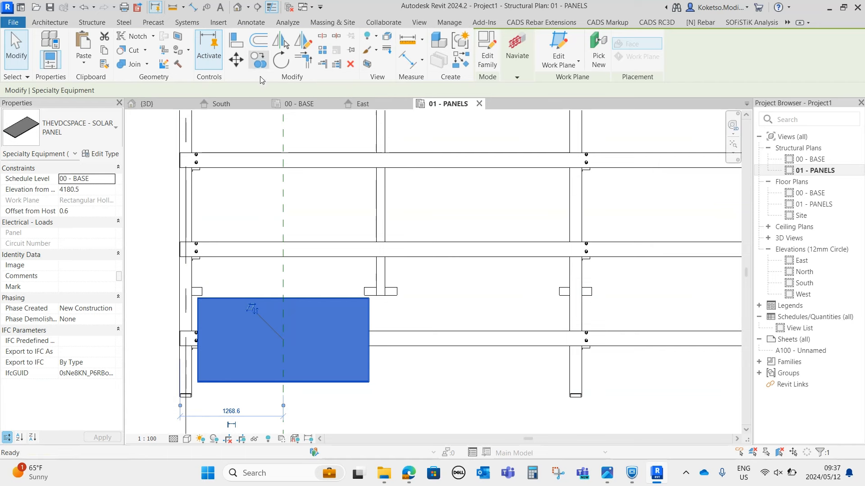
pyautogui.click(388, 336)
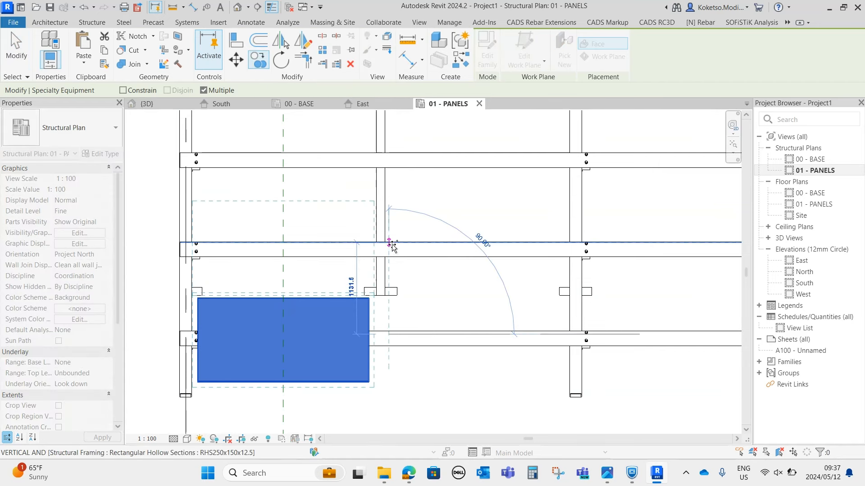
pyautogui.click(389, 243)
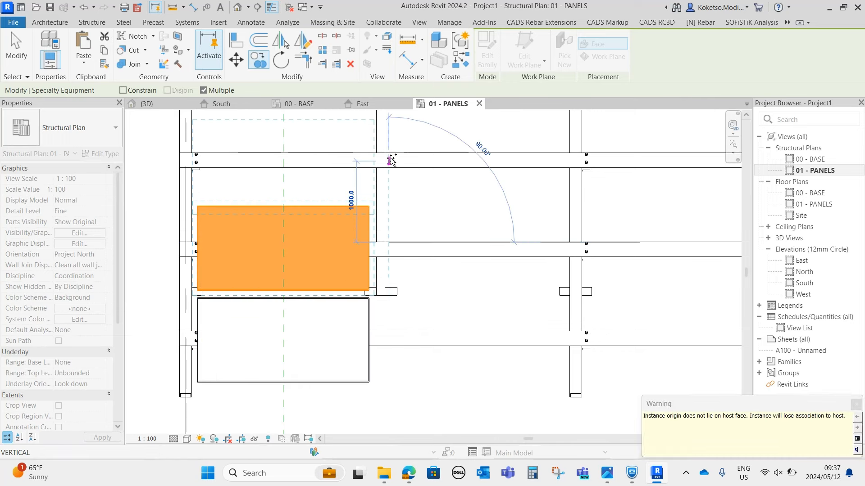
pyautogui.click(391, 153)
pyautogui.moveTo(391, 146); pyautogui.dragTo(391, 277, button='middle')
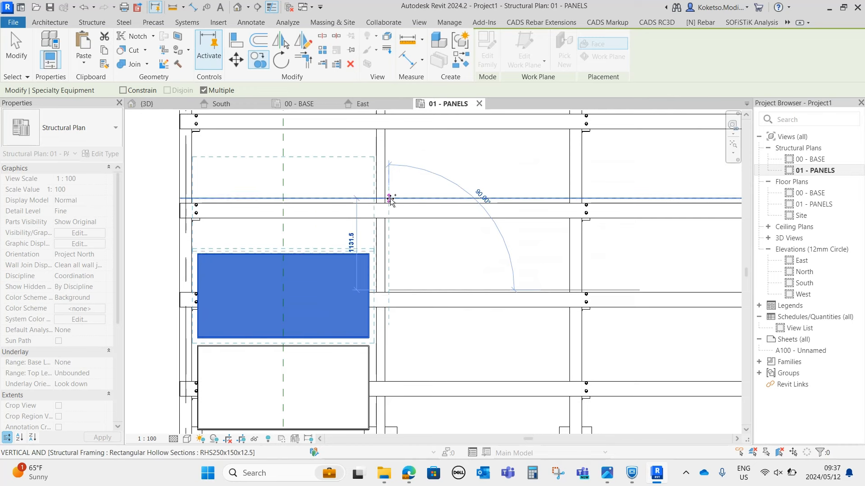
pyautogui.click(391, 201)
pyautogui.moveTo(391, 147); pyautogui.dragTo(391, 266, button='middle')
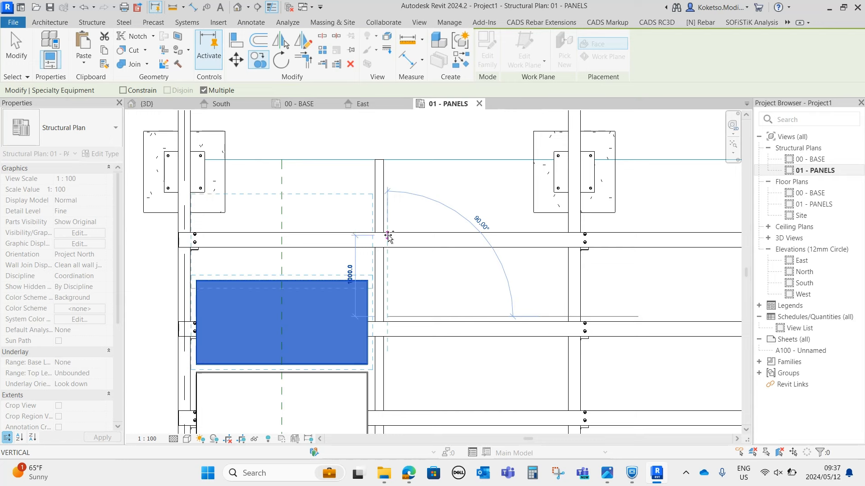
# - Try a fourth panel copy on the last purlin, 1000 mm from the previous one, and undo that placement
pyautogui.click(388, 233)
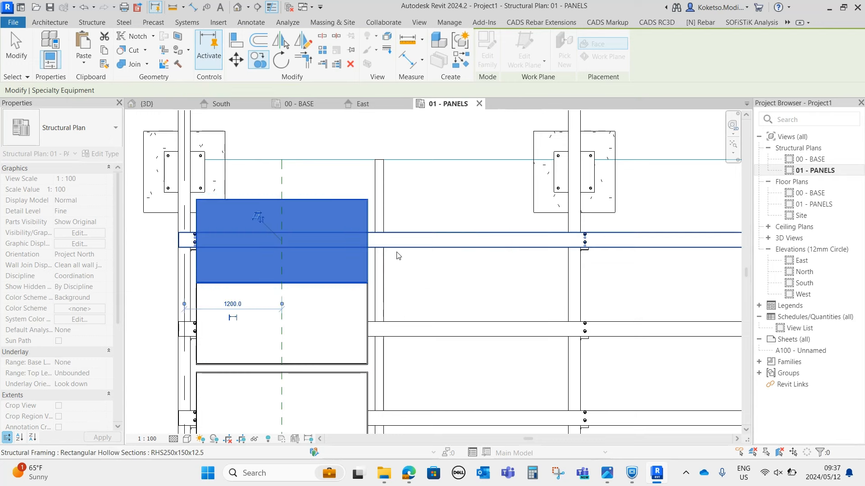
pyautogui.press('Escape')
pyautogui.click(89, 10)
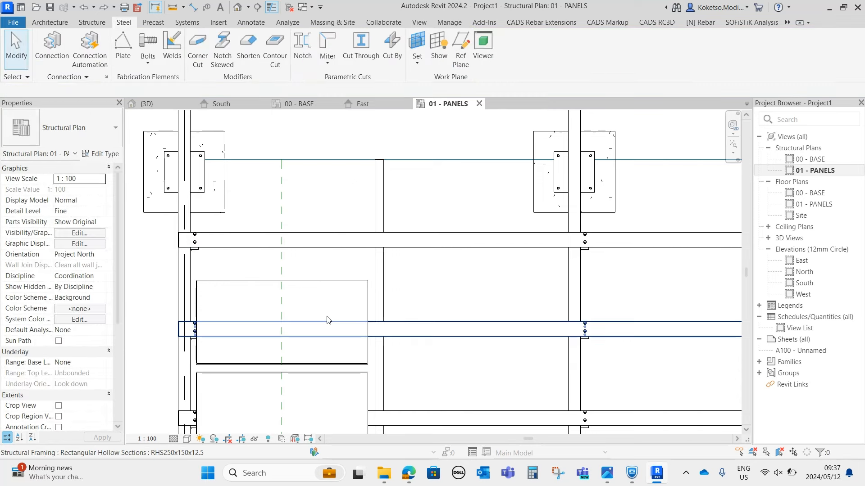
# - Copy the third panel copy onto the last purlin near the column bases, keeping the same gap between panels
pyautogui.click(337, 293)
pyautogui.click(259, 60)
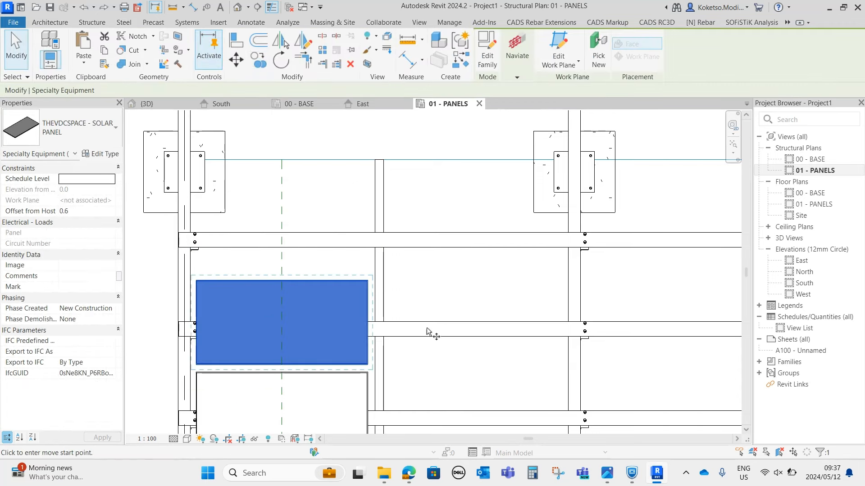
pyautogui.click(403, 317)
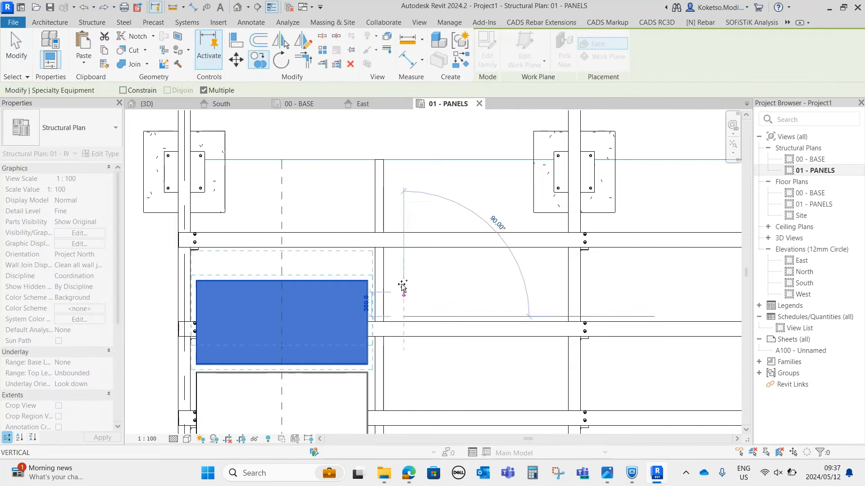
pyautogui.click(403, 225)
pyautogui.press('Escape')
pyautogui.press('Escape')
pyautogui.scroll(-4, 318, 256)
pyautogui.moveTo(337, 345); pyautogui.dragTo(349, 293, button='middle')
pyautogui.scroll(1, 334, 321)
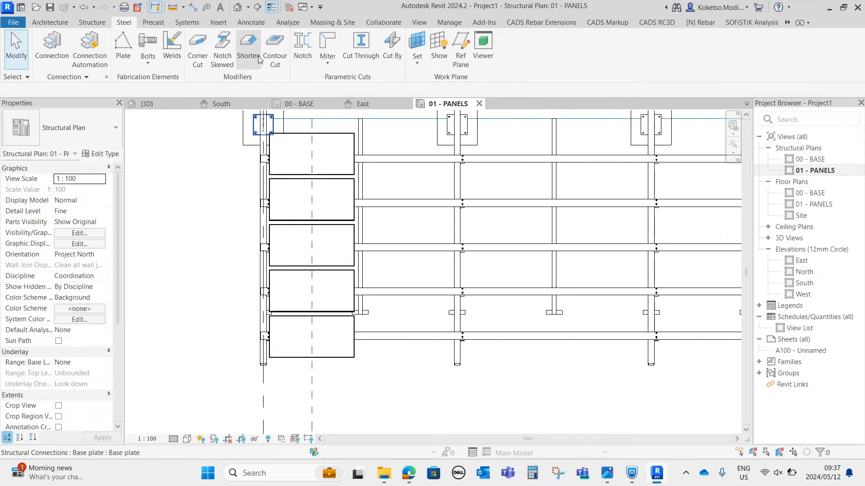
# - In the 3D view, rehost the panel next to the original solar panel onto the top face of its purlin
pyautogui.click(148, 107)
pyautogui.keyDown('shift'); pyautogui.moveTo(543, 336); pyautogui.dragTo(588, 360, button='middle'); pyautogui.keyUp('shift')
pyautogui.scroll(3, 589, 354)
pyautogui.scroll(-3, 590, 357)
pyautogui.scroll(4, 539, 211)
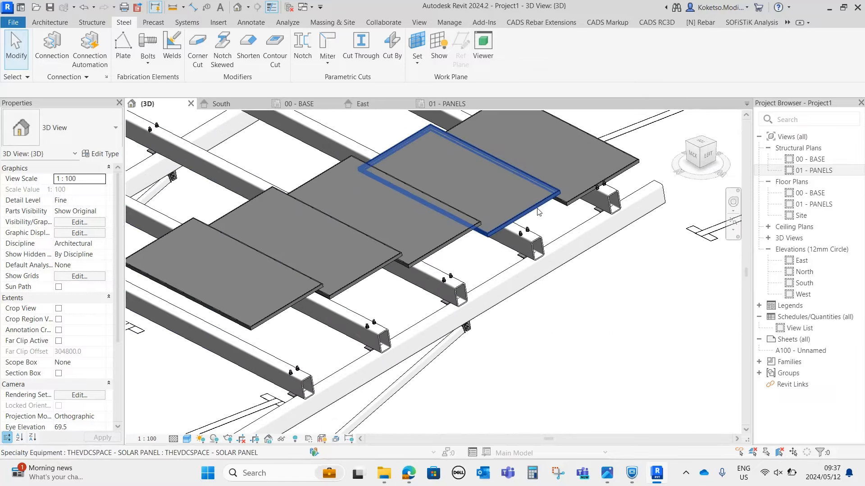
pyautogui.click(538, 212)
pyautogui.click(600, 57)
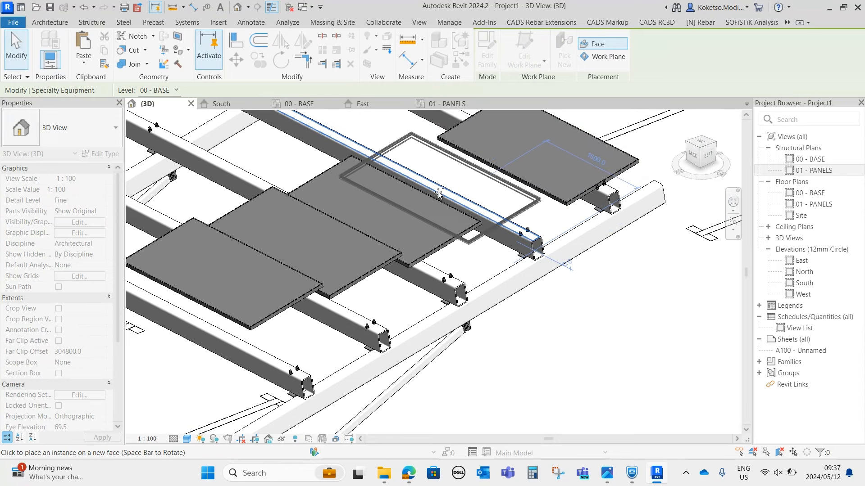
pyautogui.click(440, 193)
pyautogui.keyDown('shift'); pyautogui.moveTo(466, 253); pyautogui.dragTo(421, 223, button='middle'); pyautogui.keyUp('shift')
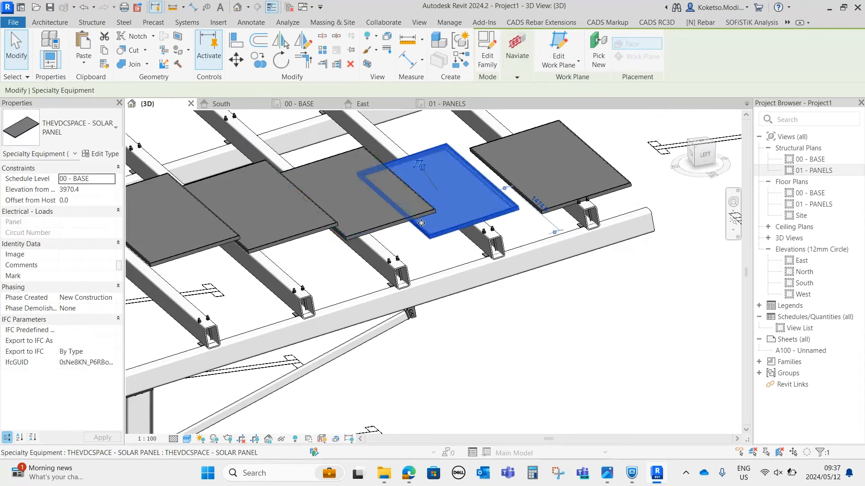
# - Rehost the third solar panel from the high end onto the top face of the middle purlin
pyautogui.click(373, 232)
pyautogui.moveTo(358, 262); pyautogui.dragTo(518, 268, button='middle')
pyautogui.scroll(-2, 517, 269)
pyautogui.click(598, 51)
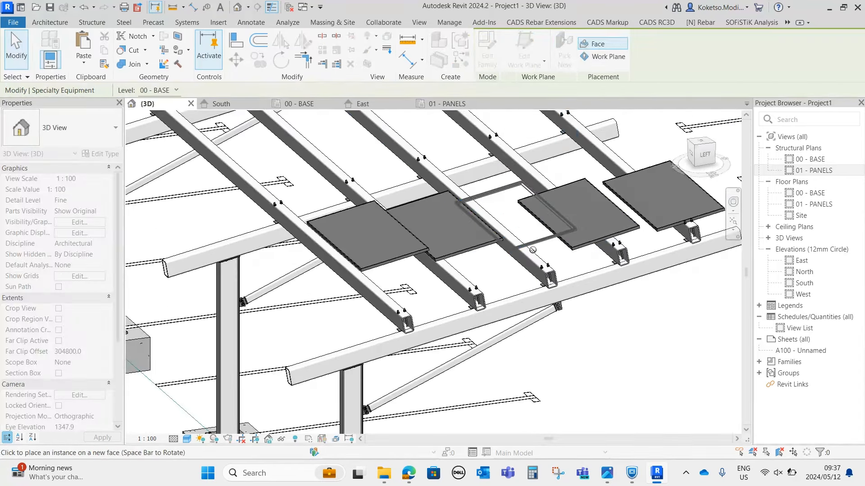
pyautogui.scroll(2, 533, 250)
pyautogui.click(525, 270)
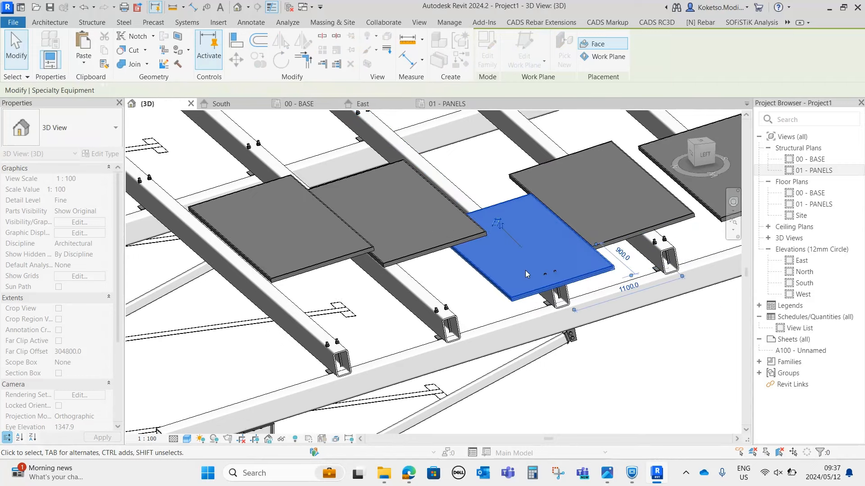
# - Rehost the fourth solar panel from the high end onto the top face of the second-lowest purlin
pyautogui.click(496, 188)
pyautogui.click(396, 212)
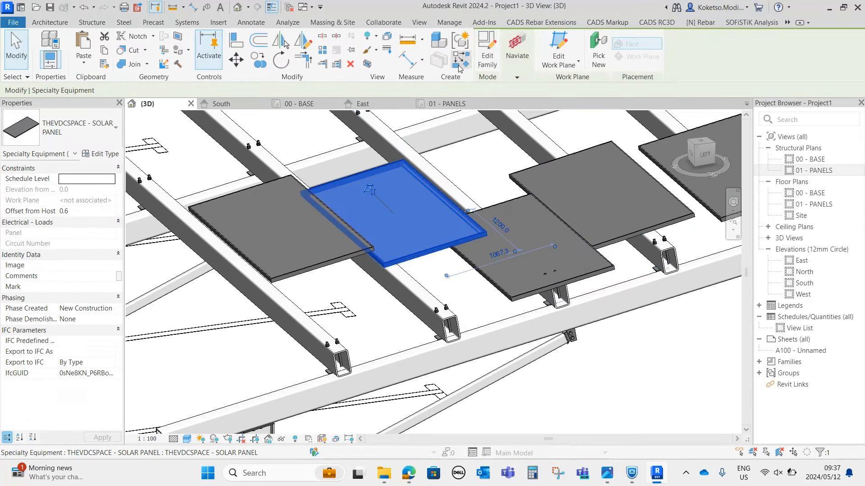
pyautogui.click(598, 51)
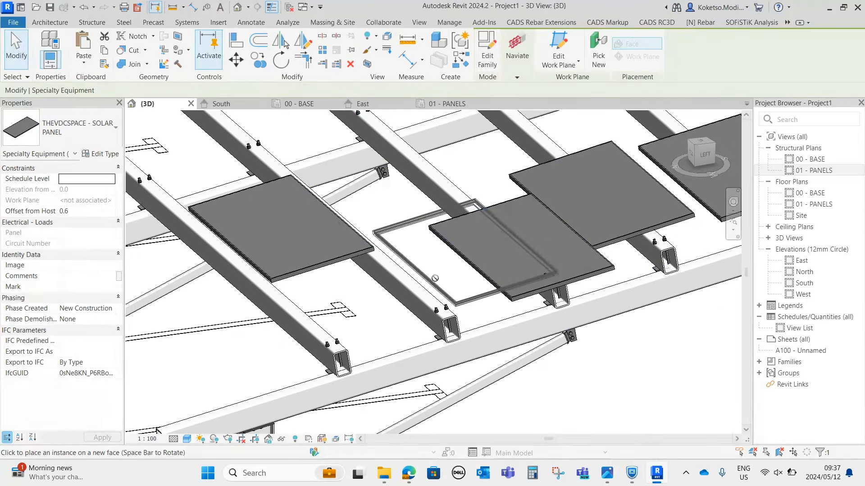
pyautogui.click(410, 280)
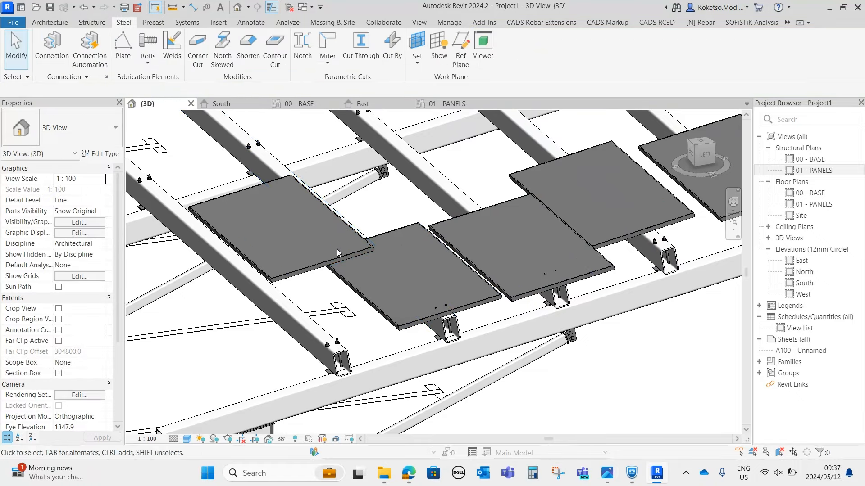
# - Rehost the solar panel nearest the column bases onto the top face of the last purlin
pyautogui.click(337, 249)
pyautogui.click(598, 51)
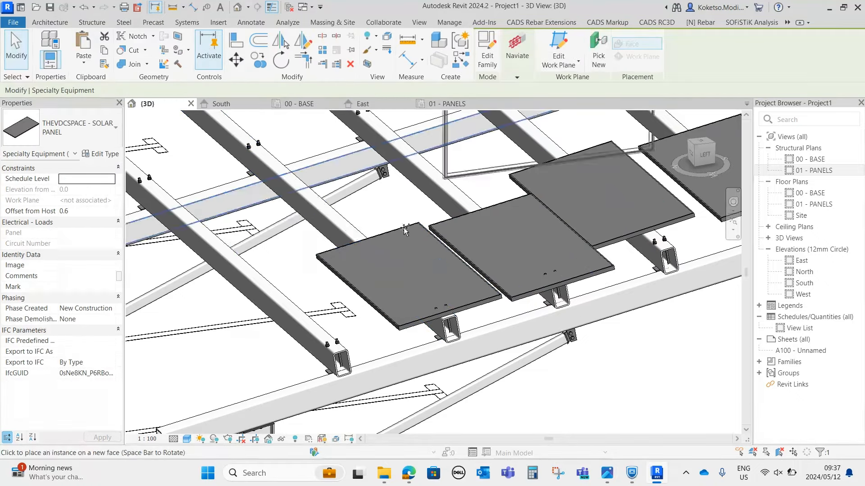
pyautogui.click(282, 299)
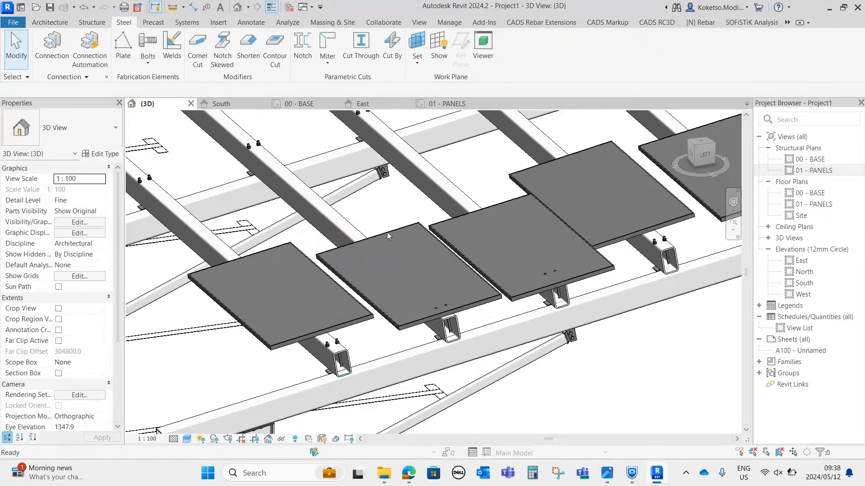
# - In the 01 - PANELS plan, try to align the second panel from the high end with the original panel's centre, then undo it
pyautogui.scroll(-2, 388, 231)
pyautogui.click(460, 106)
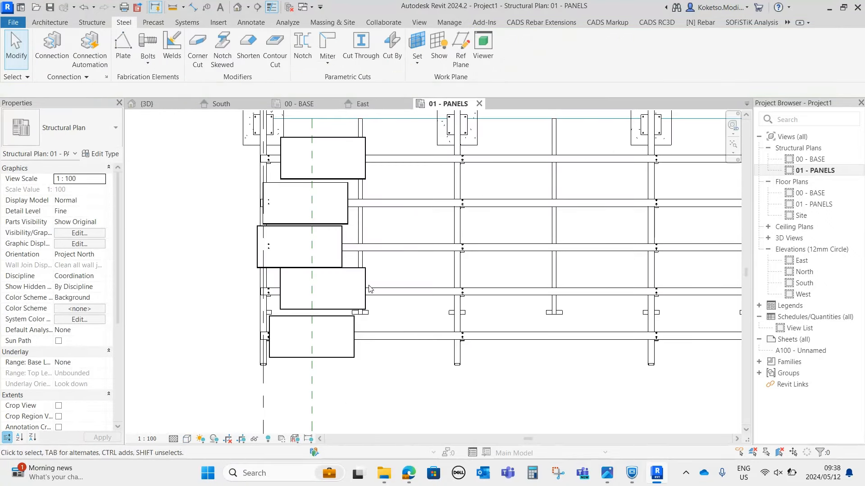
pyautogui.press('l')
pyautogui.scroll(2, 308, 317)
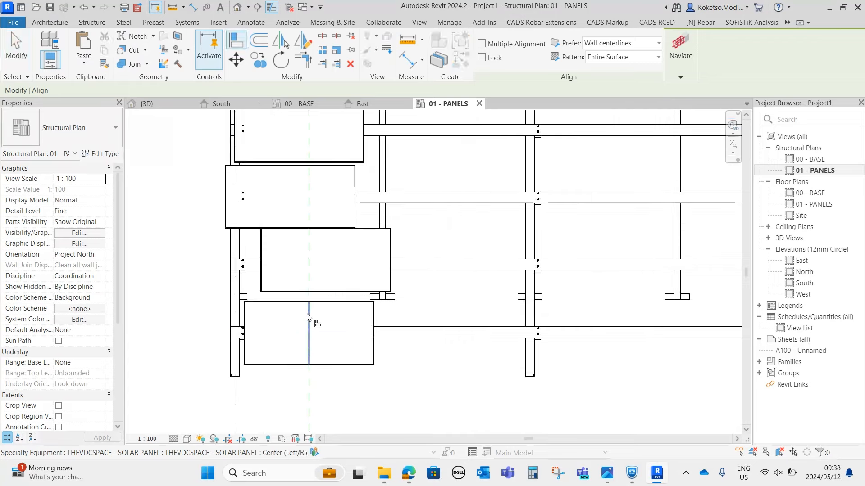
pyautogui.click(328, 257)
pyautogui.click(683, 445)
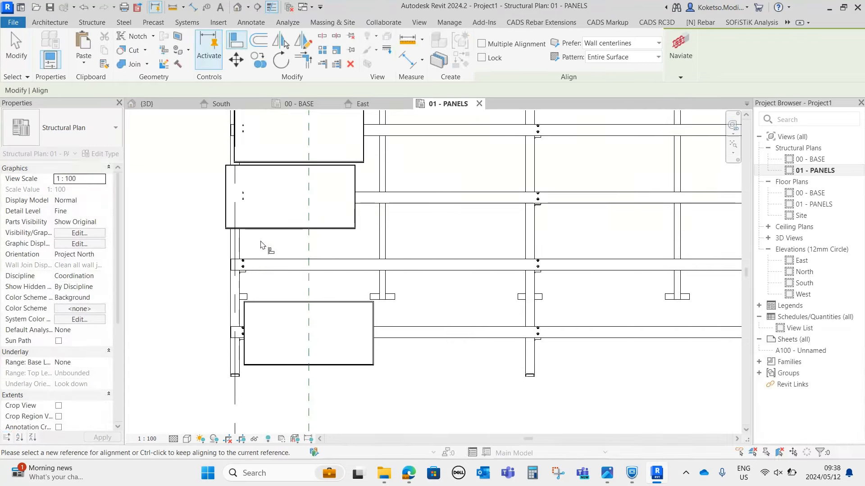
pyautogui.click(84, 7)
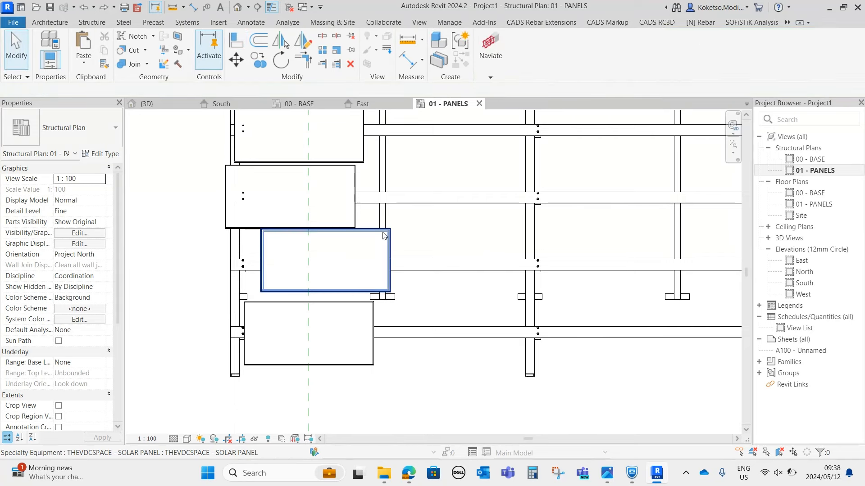
# - Try to move the second panel from the midpoint of its edge horizontally onto the dashed reference plane
pyautogui.click(315, 260)
pyautogui.scroll(2, 311, 226)
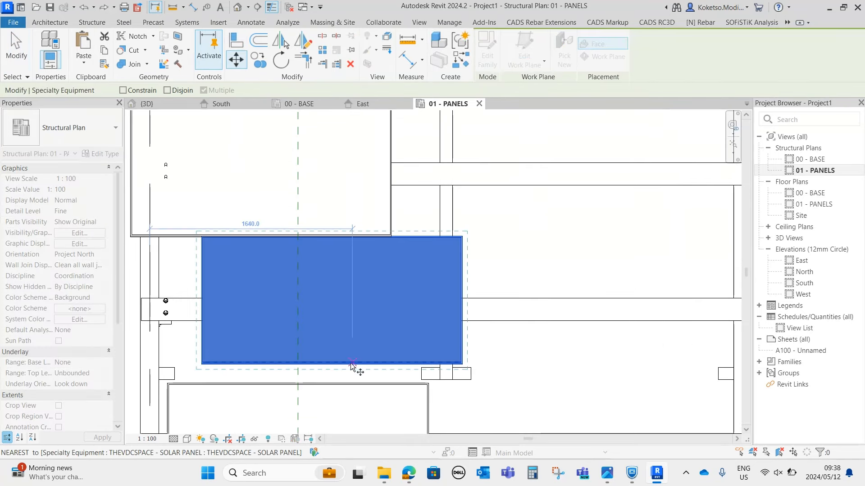
pyautogui.click(332, 364)
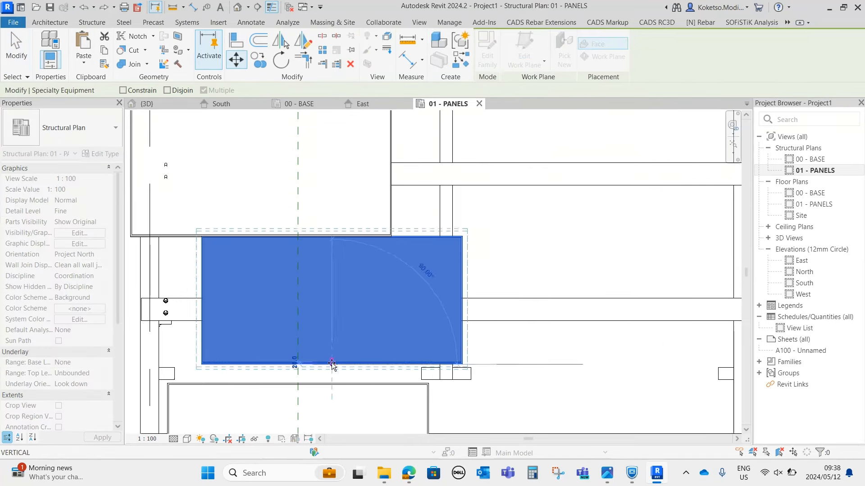
pyautogui.click(298, 365)
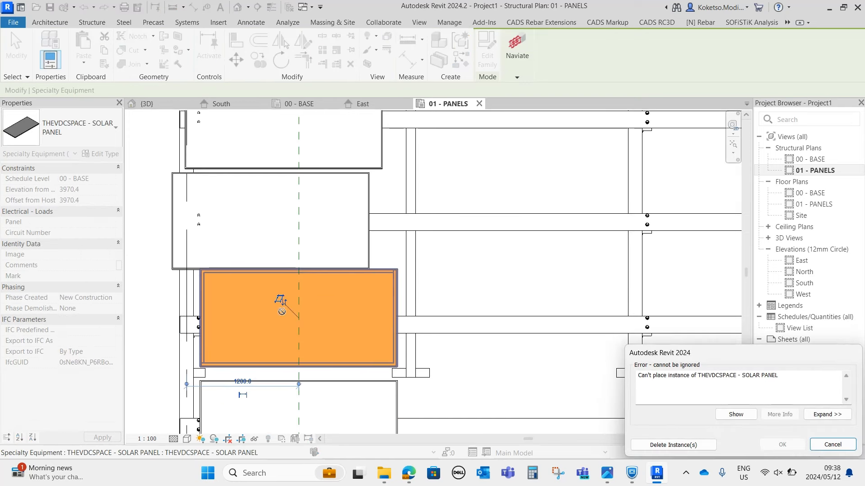
pyautogui.click(832, 445)
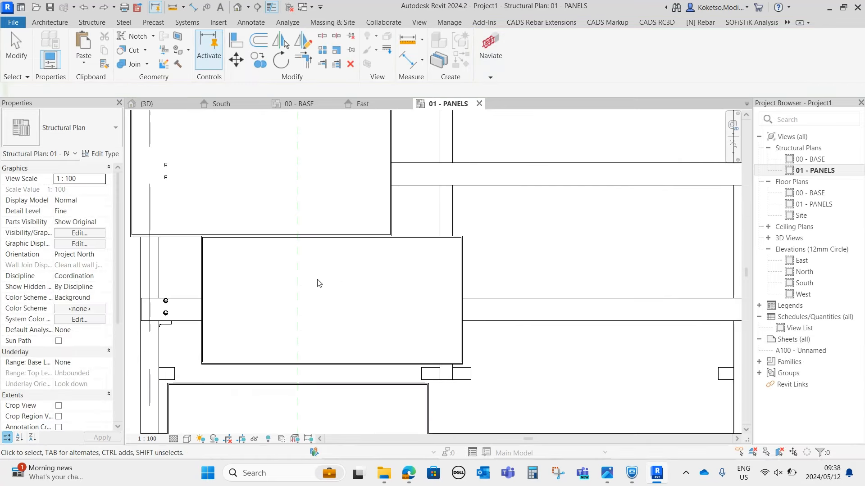
# - In the 3D view, try to align the second panel's short edge with the matching edge of the original panel
pyautogui.click(177, 105)
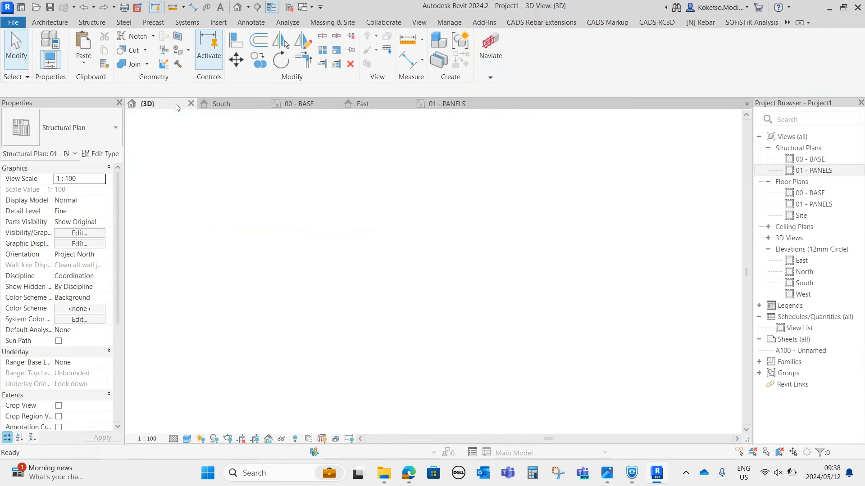
pyautogui.scroll(5, 603, 219)
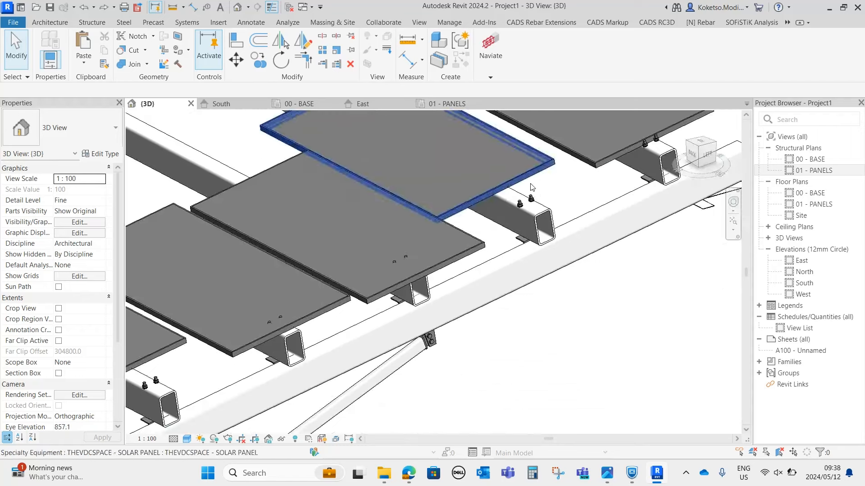
pyautogui.press('a')
pyautogui.press('l')
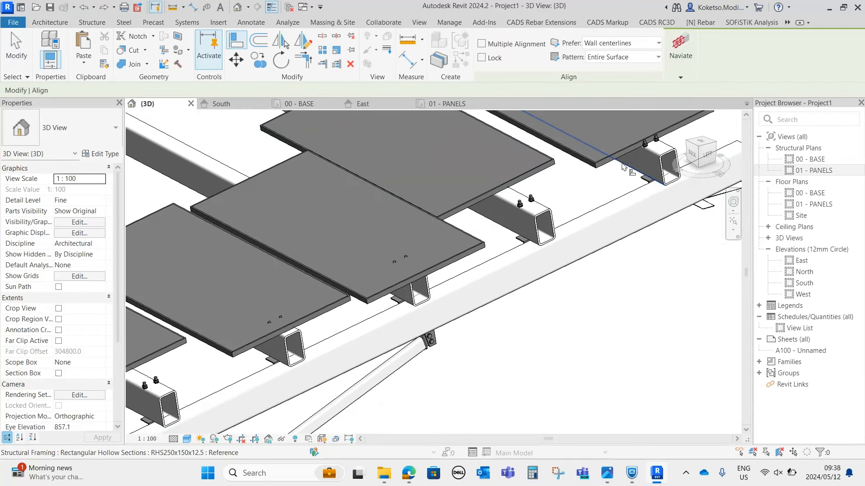
pyautogui.click(550, 173)
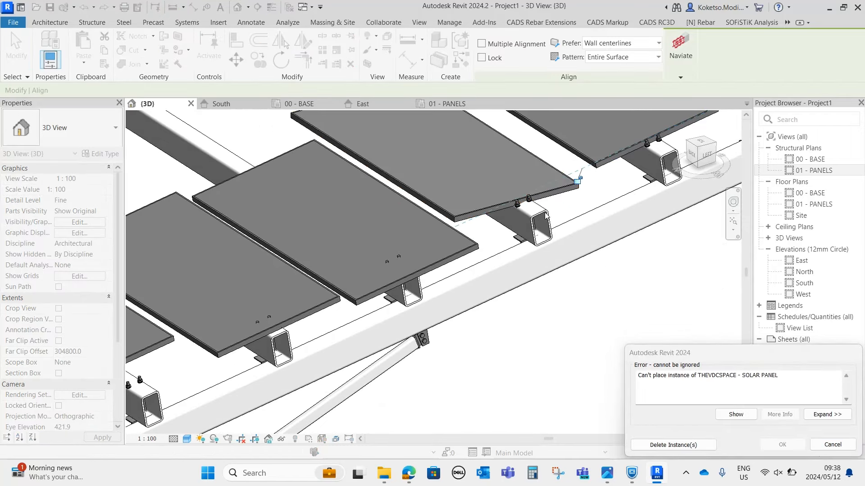
pyautogui.click(833, 444)
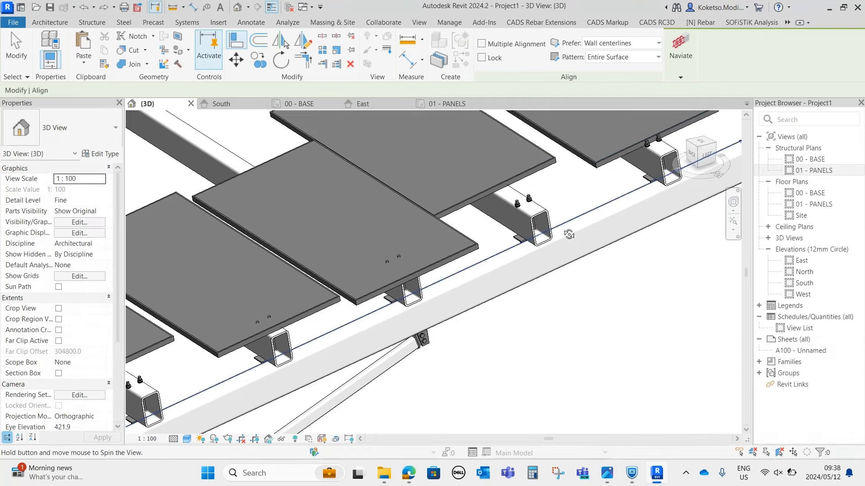
pyautogui.keyDown('shift'); pyautogui.moveTo(570, 234); pyautogui.dragTo(512, 261, button='middle'); pyautogui.keyUp('shift')
pyautogui.moveTo(511, 262)
pyautogui.keyDown('shift'); pyautogui.mouseDown(button='middle')
pyautogui.moveTo(501, 241)
pyautogui.moveTo(568, 282)
pyautogui.moveTo(512, 289)
pyautogui.moveTo(504, 276)
pyautogui.mouseUp(button='middle'); pyautogui.keyUp('shift')
pyautogui.scroll(-3, 558, 266)
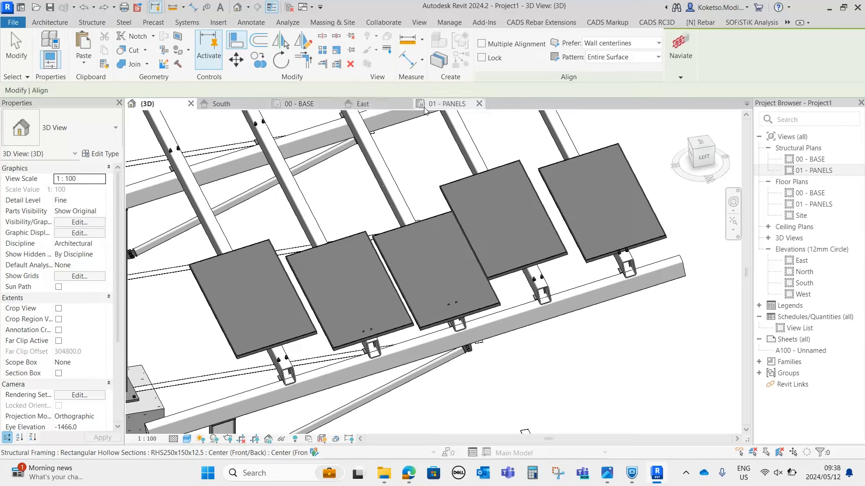
# - Delete the four copied solar panels in the 01 - PANELS plan, keeping only the original panel at the high end
pyautogui.click(453, 105)
pyautogui.click(402, 198)
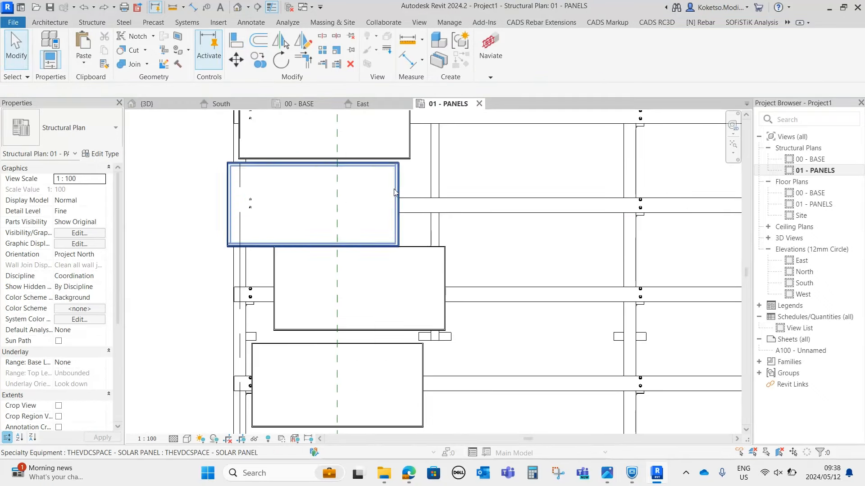
pyautogui.moveTo(405, 198); pyautogui.dragTo(389, 279, button='middle')
pyautogui.keyDown('ctrl'); pyautogui.click(392, 227); pyautogui.keyUp('ctrl')
pyautogui.keyDown('ctrl'); pyautogui.click(395, 180); pyautogui.keyUp('ctrl')
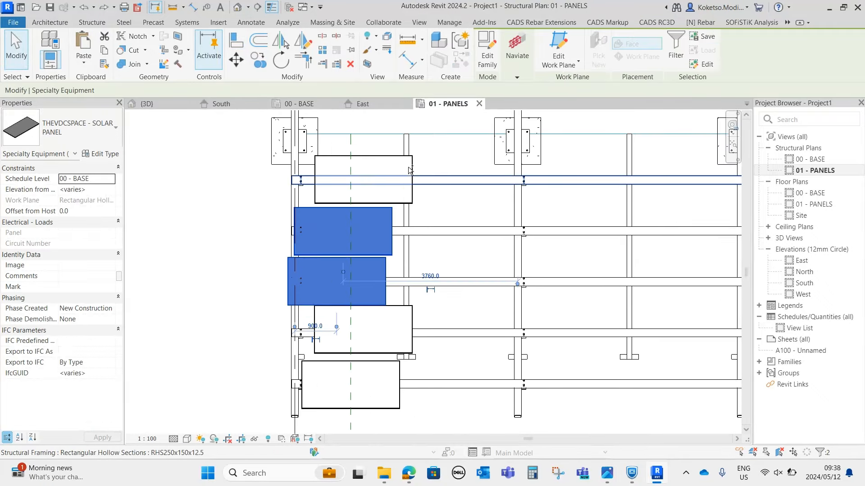
pyautogui.hotkey('ctrl', 'Escape')
pyautogui.press('Escape')
pyautogui.press('Escape')
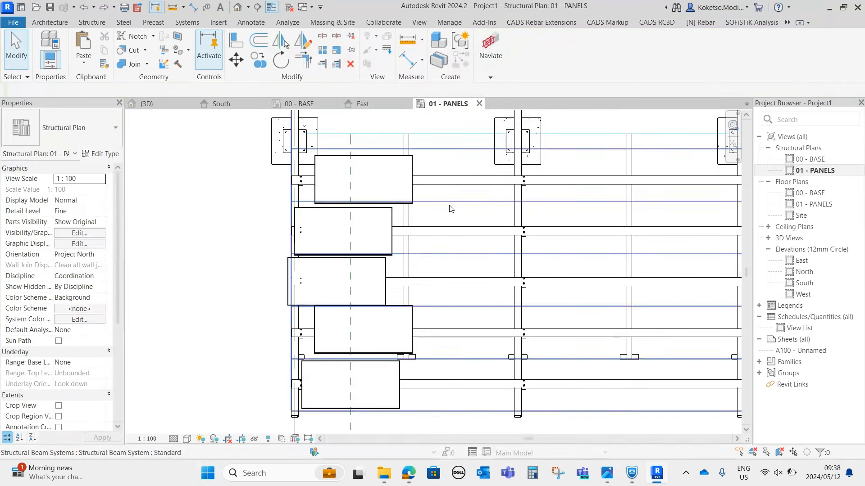
pyautogui.click(397, 172)
pyautogui.keyDown('ctrl'); pyautogui.click(390, 234); pyautogui.keyUp('ctrl')
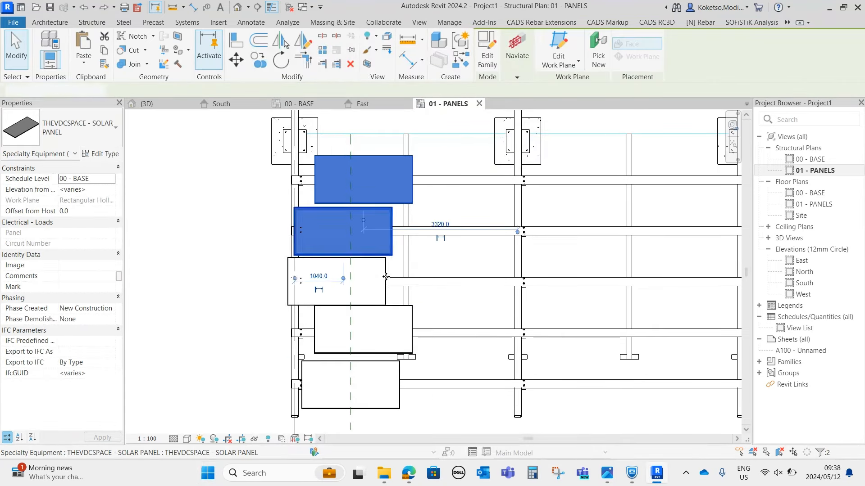
pyautogui.keyDown('ctrl'); pyautogui.click(382, 272); pyautogui.keyUp('ctrl')
pyautogui.keyDown('ctrl'); pyautogui.click(414, 318); pyautogui.keyUp('ctrl')
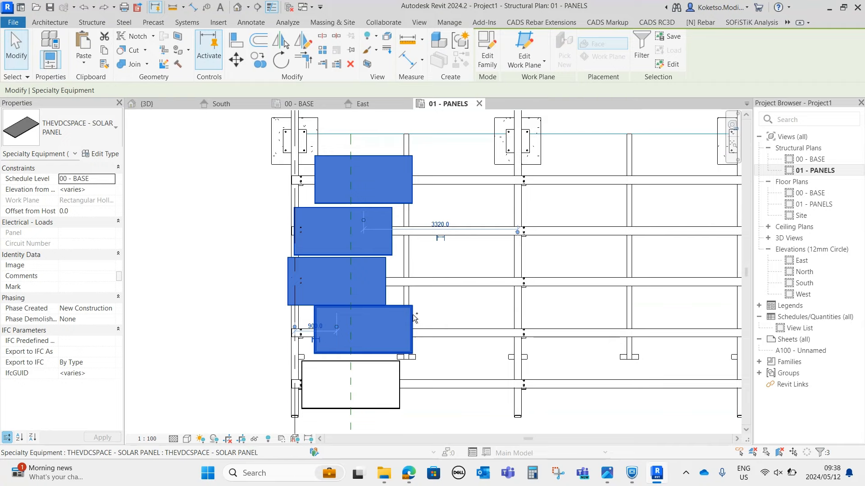
pyautogui.press('Delete')
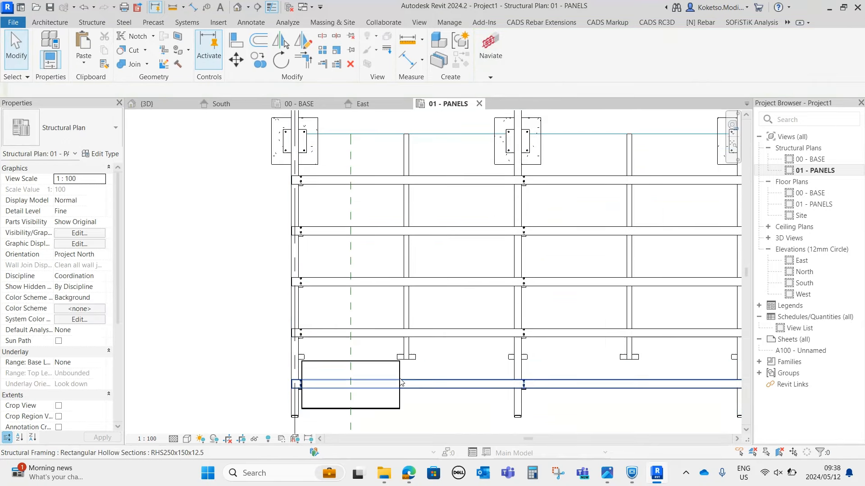
# - Place four new solar panel components on the faces of the empty purlins, each centred on the dashed reference plane
pyautogui.scroll(2, 400, 377)
pyautogui.click(399, 377)
pyautogui.scroll(1, 350, 323)
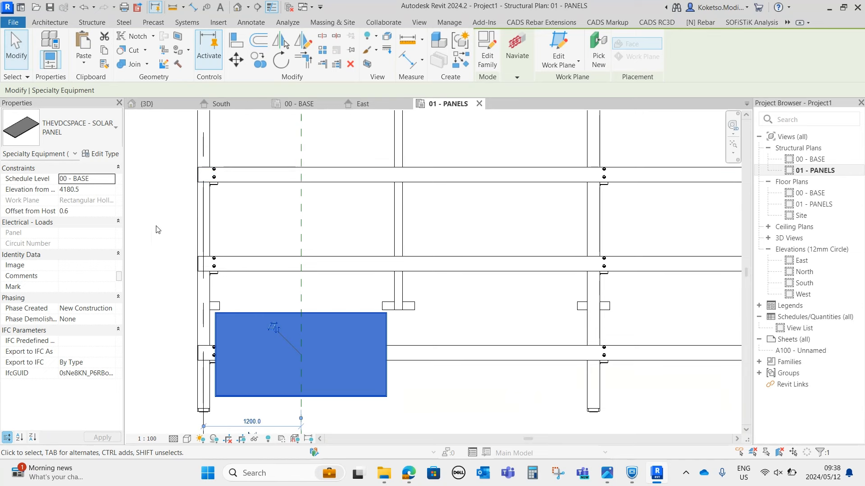
pyautogui.press('Escape')
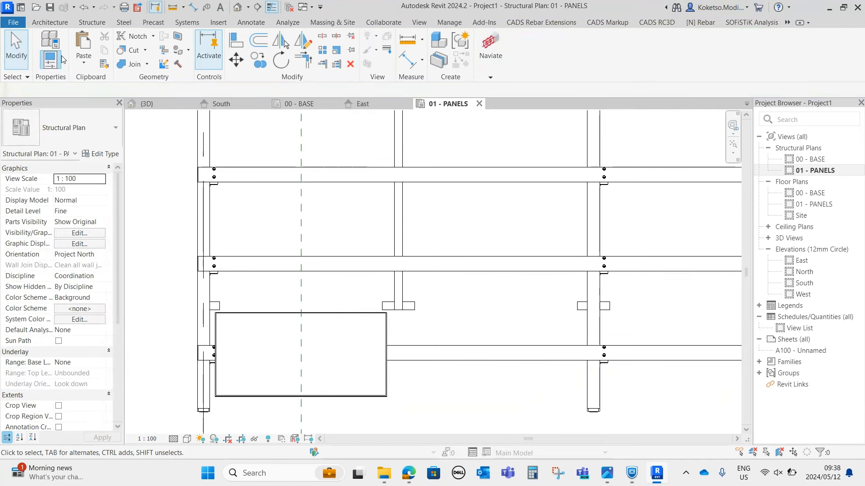
pyautogui.click(50, 22)
pyautogui.click(128, 47)
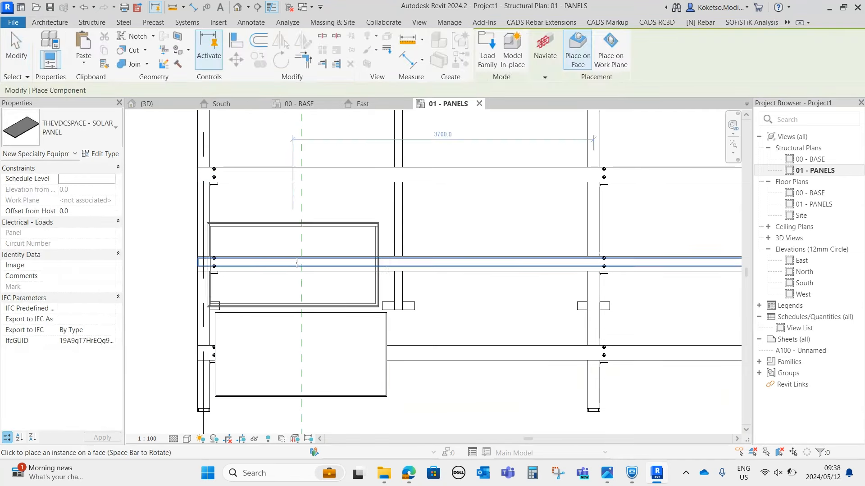
pyautogui.click(303, 263)
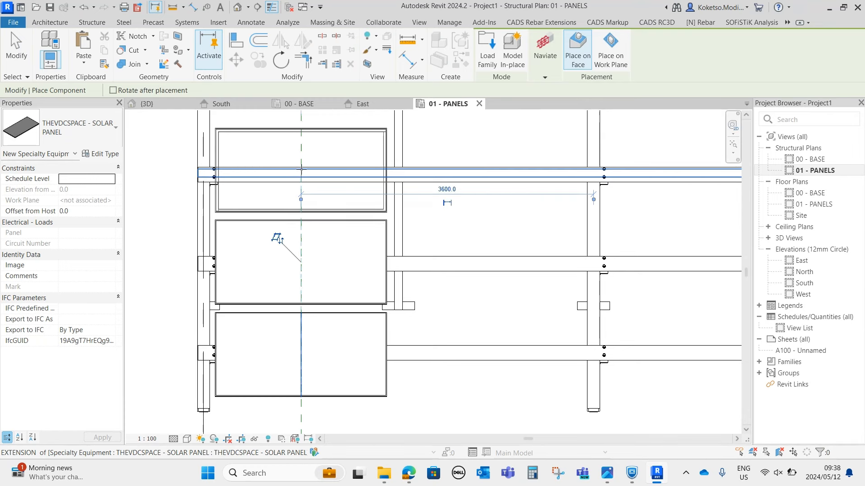
pyautogui.click(301, 165)
pyautogui.moveTo(301, 164); pyautogui.dragTo(317, 248, button='middle')
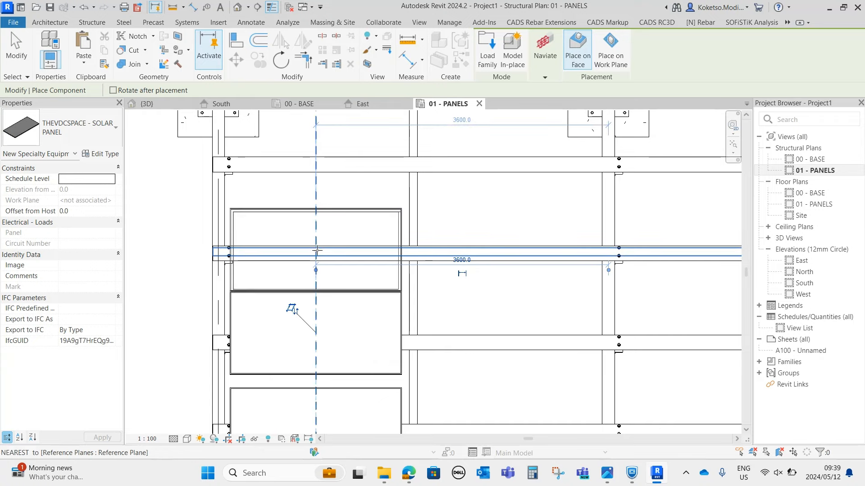
pyautogui.click(322, 252)
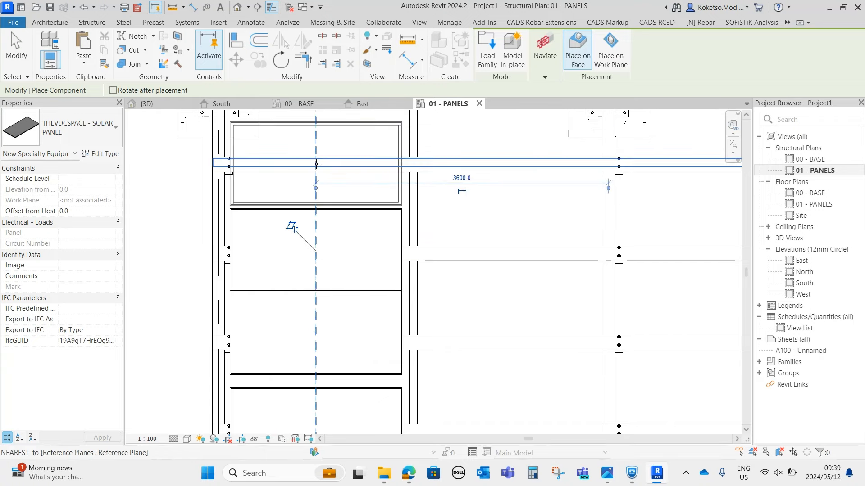
pyautogui.press('Escape')
pyautogui.press('Escape')
# - Move the middle solar panel along the slope toward the high end to open a gap to its neighbour
pyautogui.scroll(-1, 371, 256)
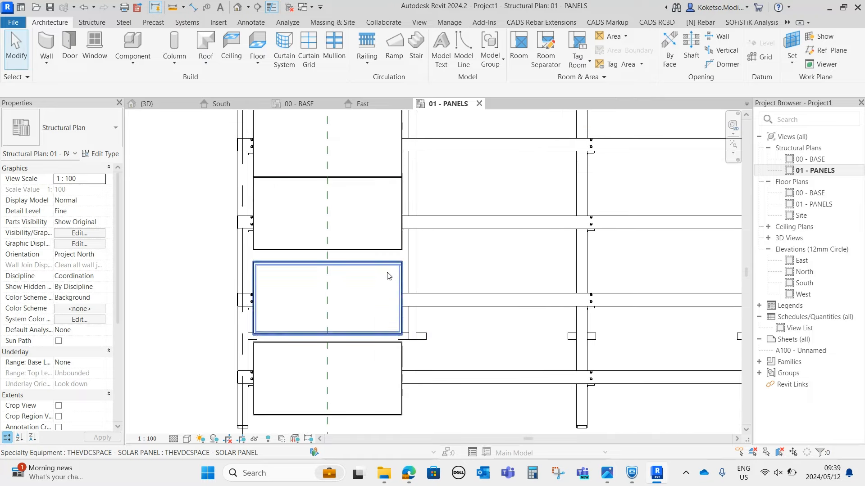
pyautogui.click(366, 235)
pyautogui.click(147, 104)
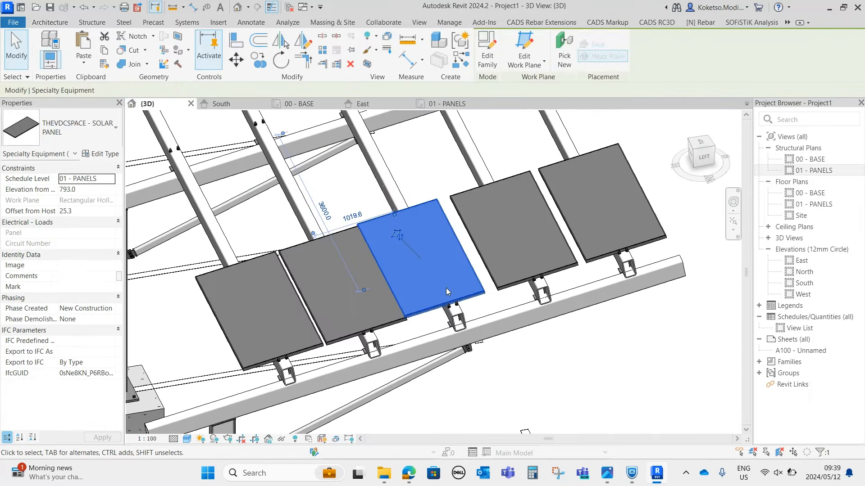
pyautogui.keyDown('shift'); pyautogui.moveTo(446, 288); pyautogui.dragTo(496, 194, button='middle'); pyautogui.keyUp('shift')
pyautogui.click(439, 105)
pyautogui.scroll(4, 438, 207)
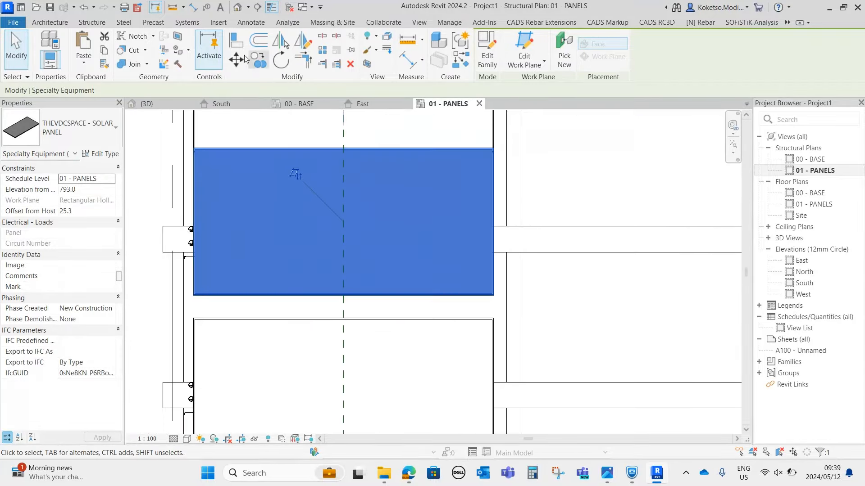
pyautogui.click(242, 63)
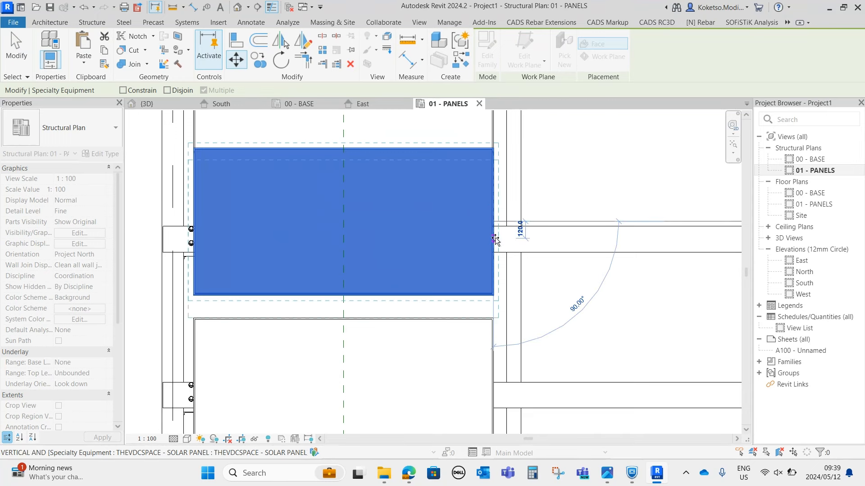
pyautogui.click(494, 233)
pyautogui.scroll(-2, 519, 265)
pyautogui.moveTo(486, 164); pyautogui.dragTo(433, 292, button='middle')
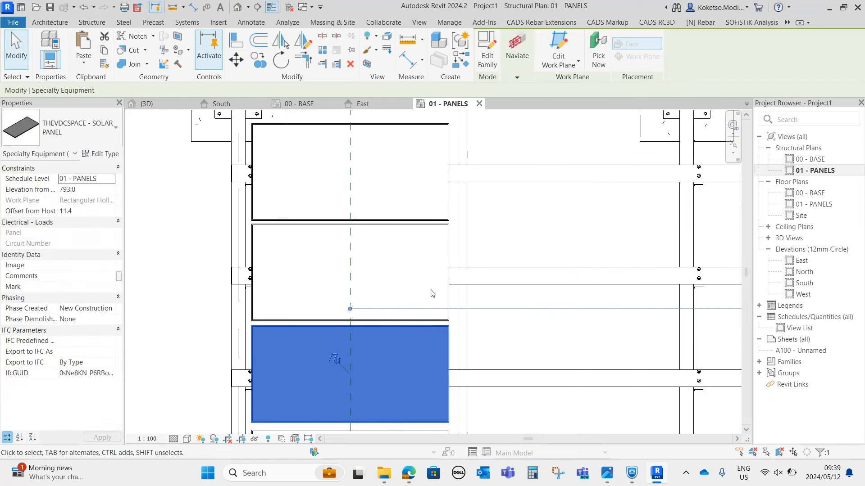
# - Nudge the solar panel nearest the column bases slightly toward the bases to widen its gap
pyautogui.scroll(2, 394, 177)
pyautogui.click(475, 208)
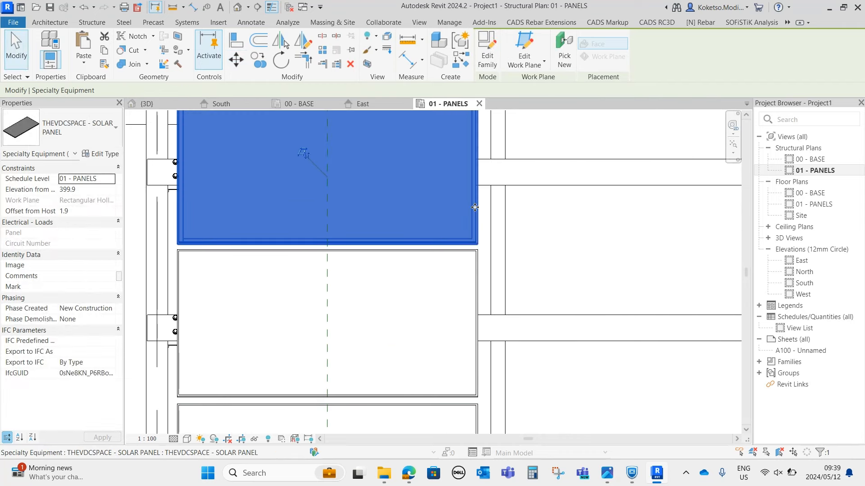
pyautogui.press('Up')
pyautogui.scroll(-2, 474, 206)
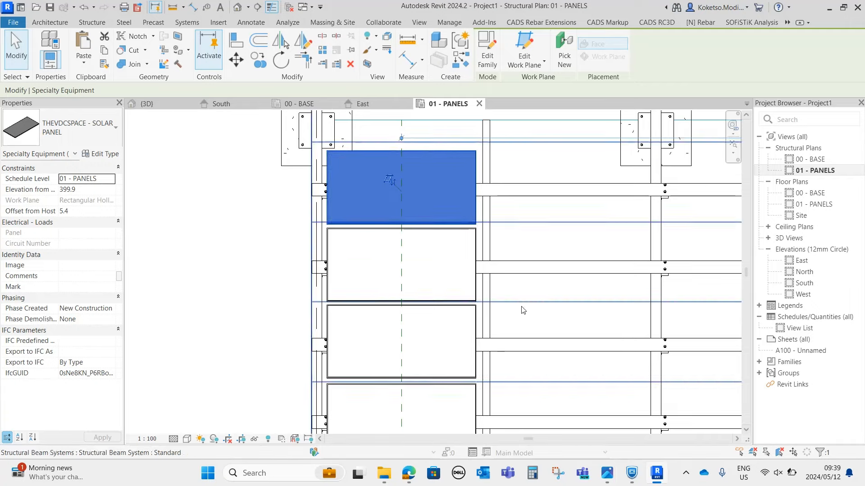
# - Examine the spacing and seating of the first bay's solar panel column in the 01 - PANELS plan and the 3D view
pyautogui.moveTo(516, 328); pyautogui.dragTo(496, 292, button='middle')
pyautogui.scroll(-1, 496, 293)
pyautogui.click(531, 353)
pyautogui.moveTo(435, 314); pyautogui.dragTo(383, 199, button='middle')
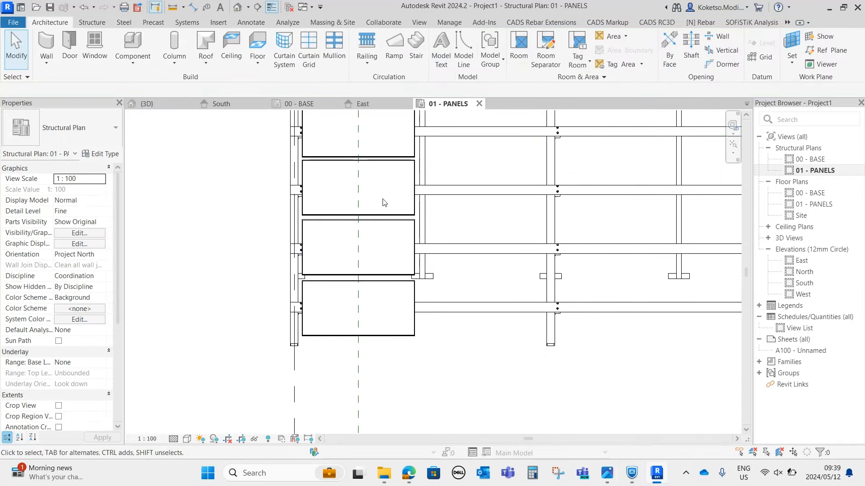
pyautogui.click(169, 108)
pyautogui.keyDown('shift'); pyautogui.moveTo(548, 318); pyautogui.dragTo(580, 288, button='middle'); pyautogui.keyUp('shift')
pyautogui.scroll(2, 447, 301)
pyautogui.moveTo(447, 300); pyautogui.dragTo(466, 376, button='middle')
pyautogui.scroll(-2, 346, 334)
pyautogui.keyDown('shift'); pyautogui.moveTo(634, 283); pyautogui.dragTo(624, 261, button='middle'); pyautogui.keyUp('shift')
# - Select all solar panel instances and mirror a copy across the parking line between the first two bays in the 01 - PANELS plan
pyautogui.click(608, 212)
pyautogui.scroll(-2, 522, 166)
pyautogui.rightClick(547, 319)
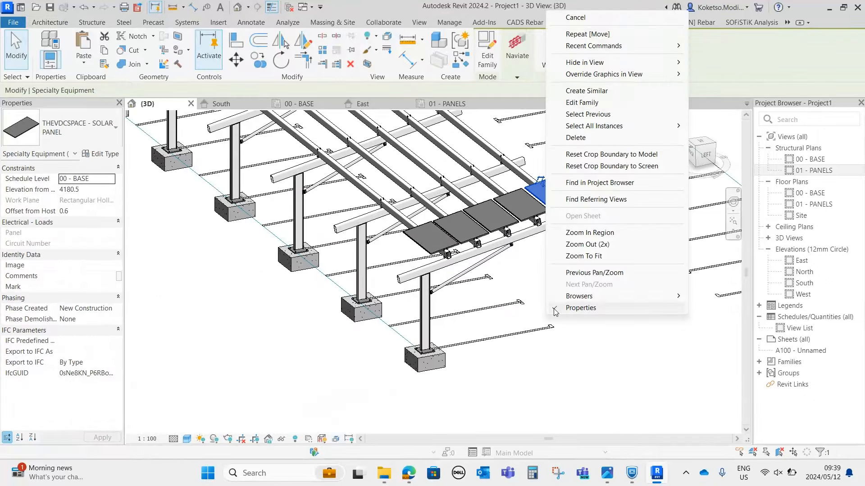
pyautogui.click(718, 128)
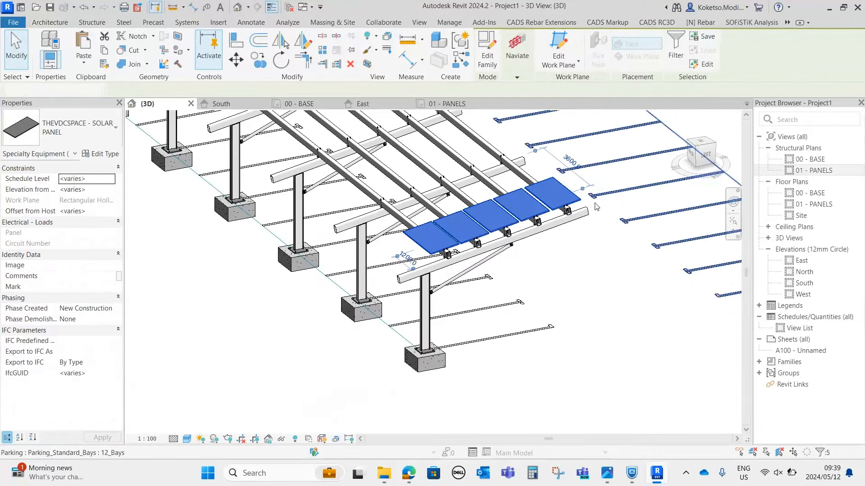
pyautogui.click(446, 103)
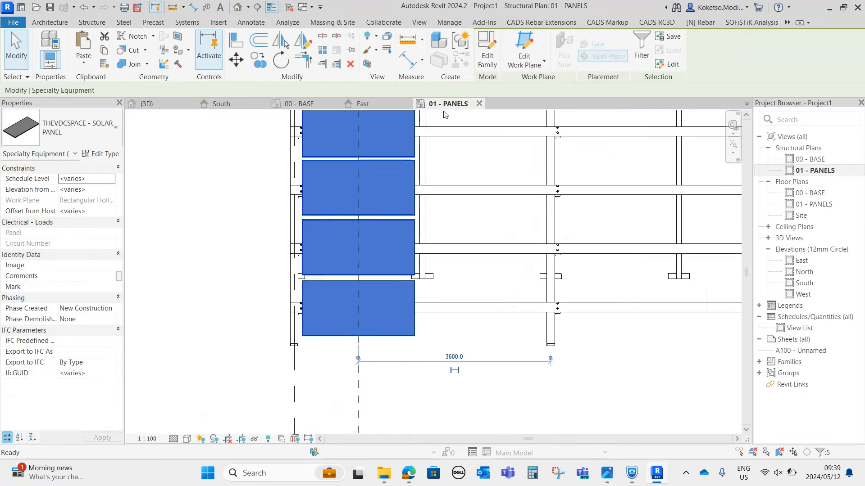
pyautogui.scroll(-3, 351, 260)
pyautogui.scroll(2, 351, 260)
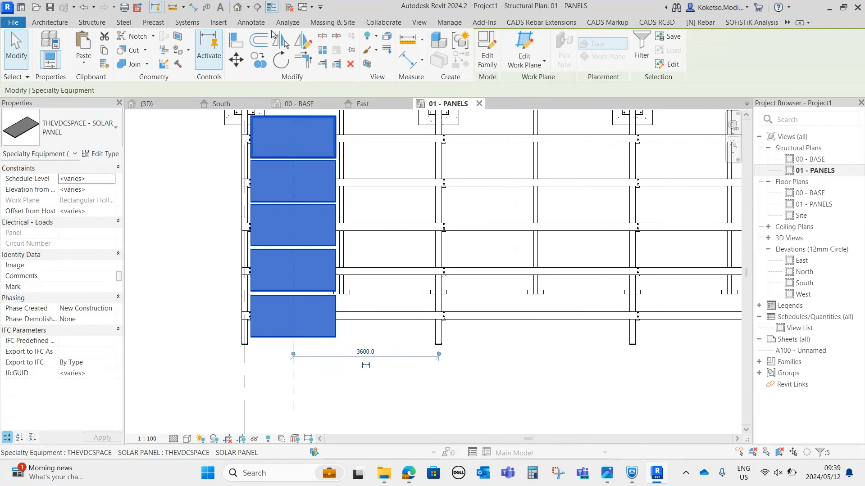
pyautogui.click(282, 39)
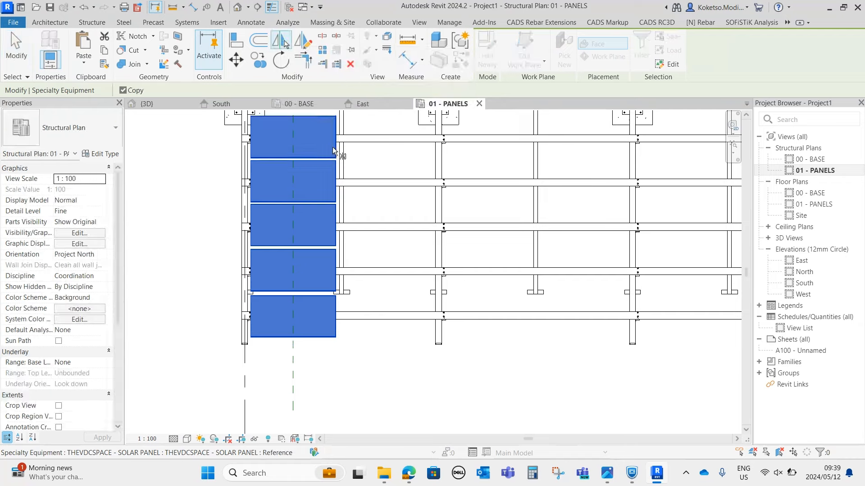
pyautogui.scroll(4, 347, 167)
pyautogui.scroll(3, 347, 250)
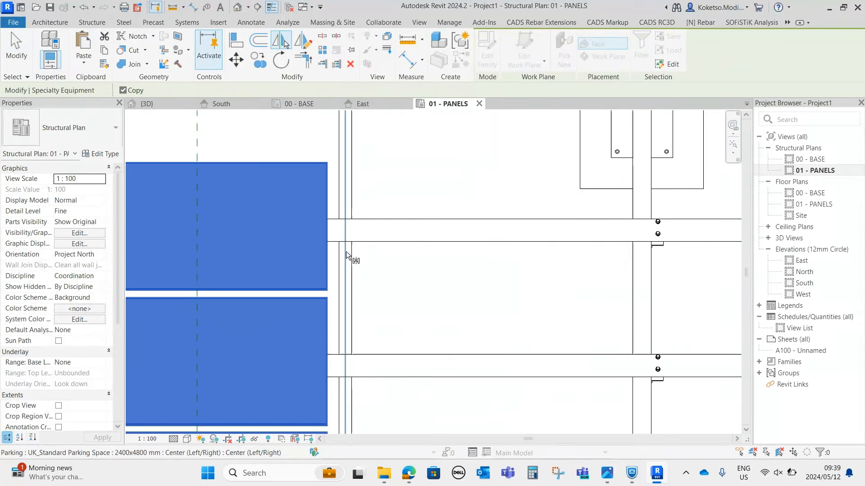
pyautogui.click(346, 167)
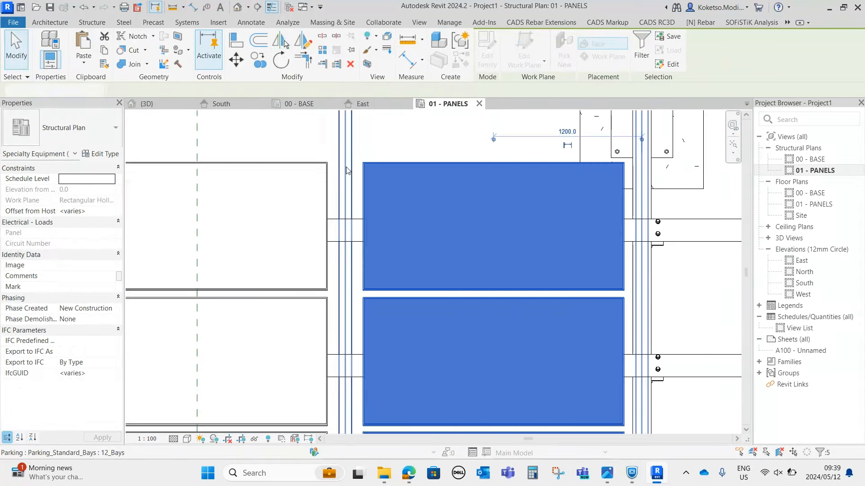
# - Mirror copies of the solar panel column into the third and fourth bays, about the beam centreline and the following parking line
pyautogui.scroll(-4, 346, 167)
pyautogui.scroll(2, 426, 189)
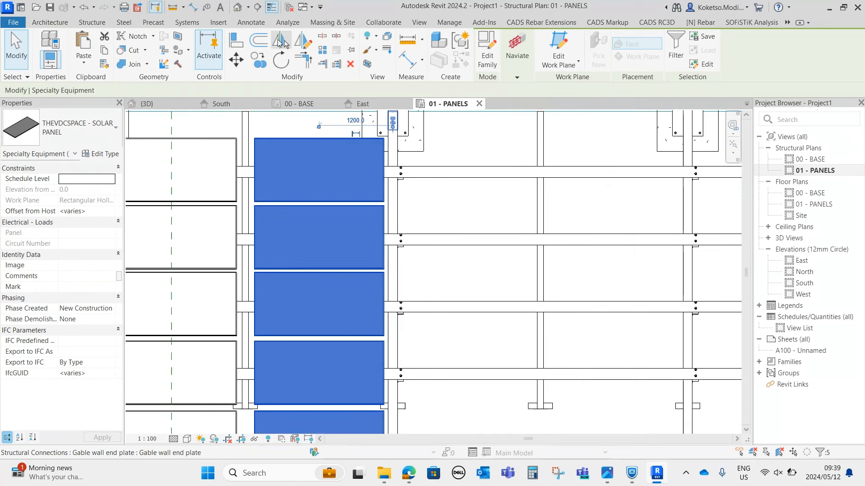
pyautogui.click(285, 44)
pyautogui.scroll(3, 394, 190)
pyautogui.click(395, 190)
pyautogui.scroll(-5, 396, 191)
pyautogui.moveTo(470, 206); pyautogui.dragTo(322, 205, button='middle')
pyautogui.press('m')
pyautogui.press('m')
pyautogui.scroll(2, 332, 193)
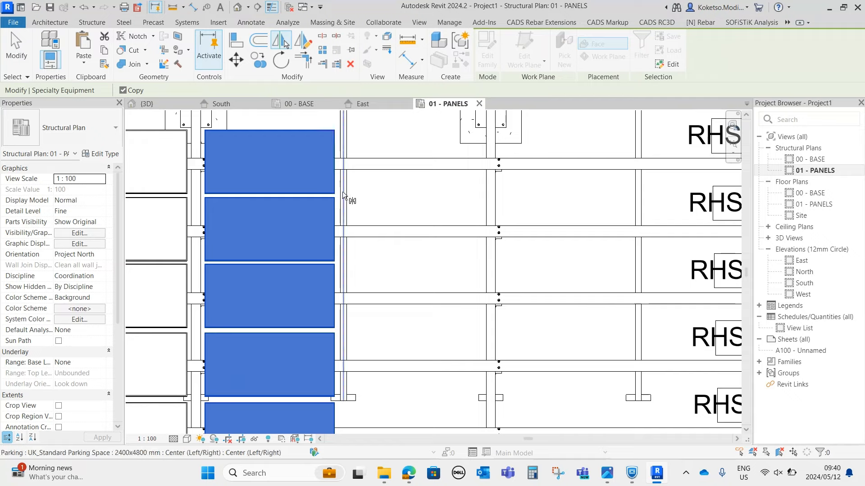
pyautogui.click(343, 195)
# - Mirror copies of the newest panel column into the fifth and sixth bays, using the RHS250x150x12.5 beam centreline and the following parking line
pyautogui.press('m')
pyautogui.press('m')
pyautogui.scroll(2, 472, 199)
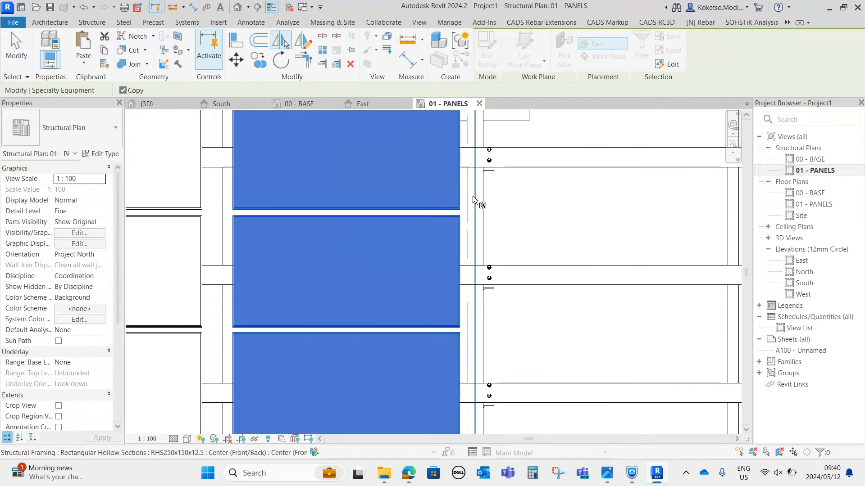
pyautogui.click(472, 198)
pyautogui.scroll(-4, 472, 198)
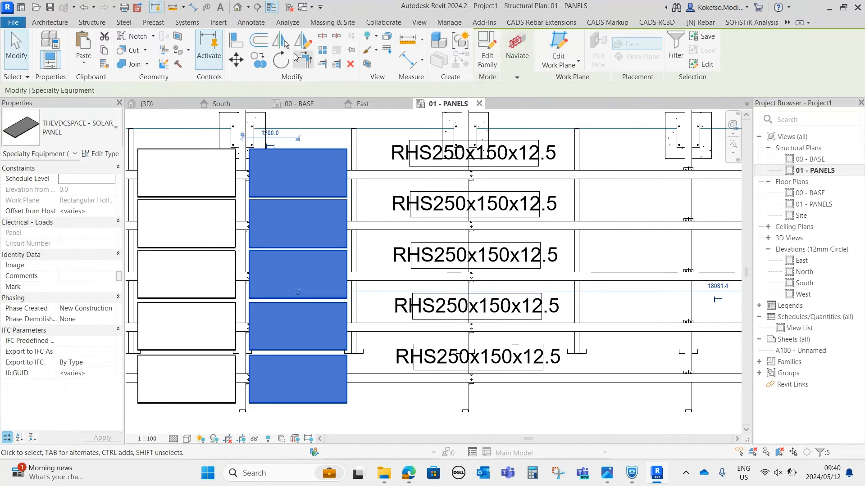
pyautogui.scroll(2, 353, 198)
pyautogui.click(353, 199)
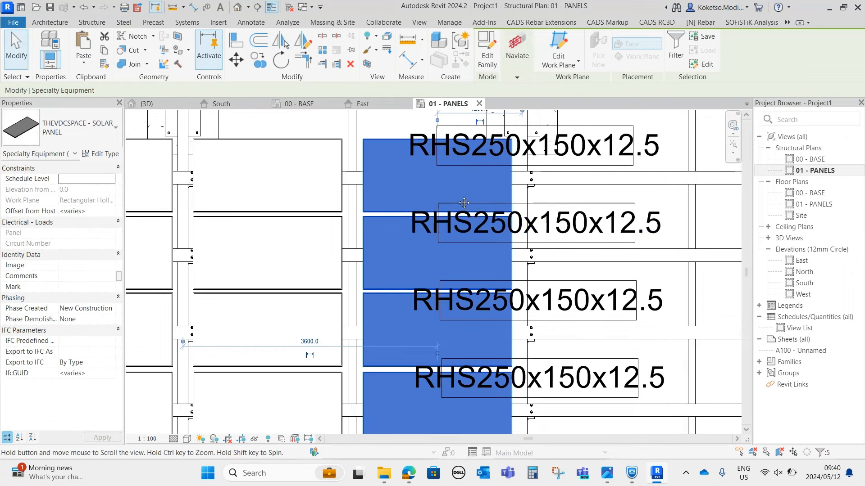
# - Mirror copies of the panel column into the seventh and eighth bays, about the beam centreline and the parking line between them
pyautogui.moveTo(483, 180); pyautogui.dragTo(323, 198, button='middle')
pyautogui.click(284, 46)
pyautogui.scroll(2, 359, 221)
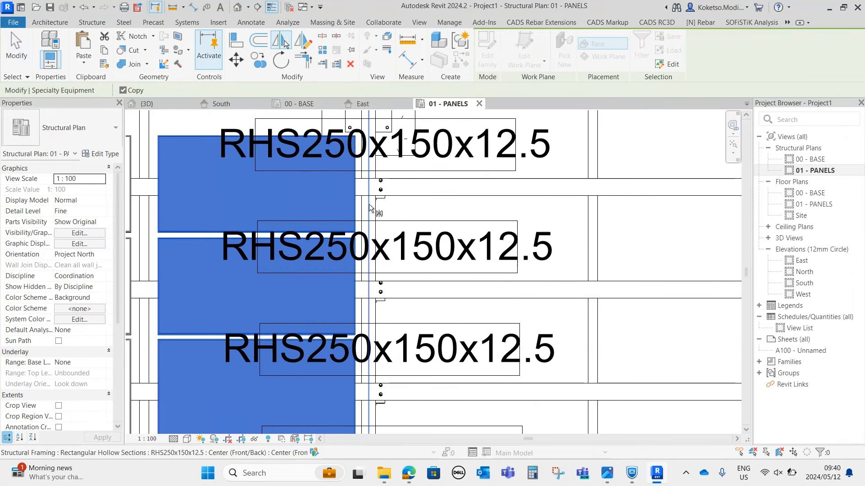
pyautogui.click(369, 205)
pyautogui.scroll(-3, 365, 207)
pyautogui.moveTo(438, 246); pyautogui.dragTo(362, 237, button='middle')
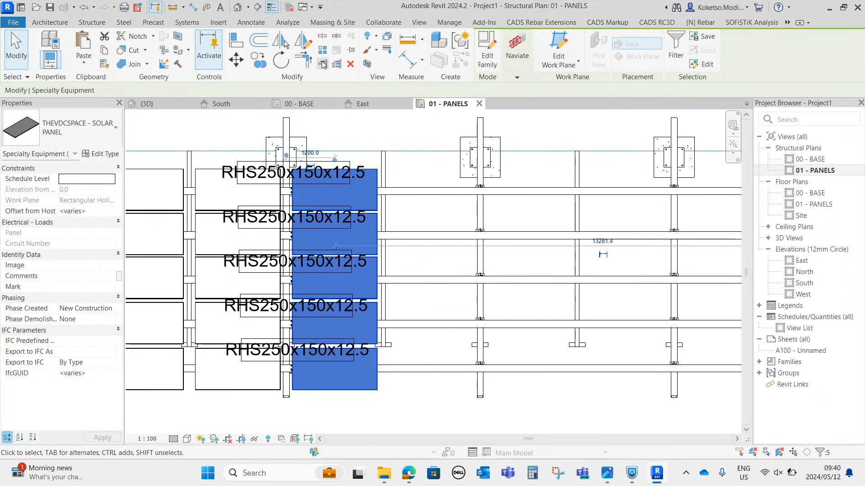
pyautogui.click(283, 44)
pyautogui.scroll(2, 416, 226)
pyautogui.click(362, 203)
# - Mirror copies of the panel column into the ninth and tenth bays about the successive beam and parking line centres
pyautogui.moveTo(416, 232); pyautogui.dragTo(326, 237, button='middle')
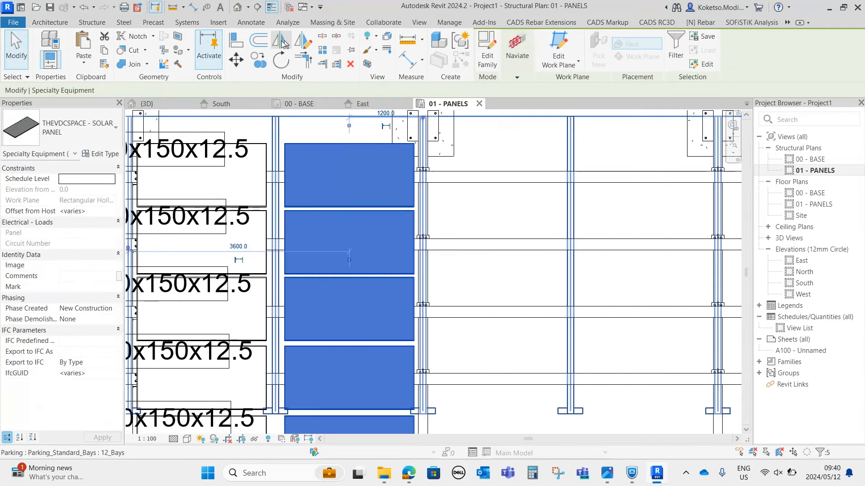
pyautogui.click(284, 44)
pyautogui.click(422, 206)
pyautogui.scroll(-2, 422, 206)
pyautogui.moveTo(422, 206); pyautogui.dragTo(260, 207, button='middle')
pyautogui.click(283, 43)
pyautogui.click(285, 189)
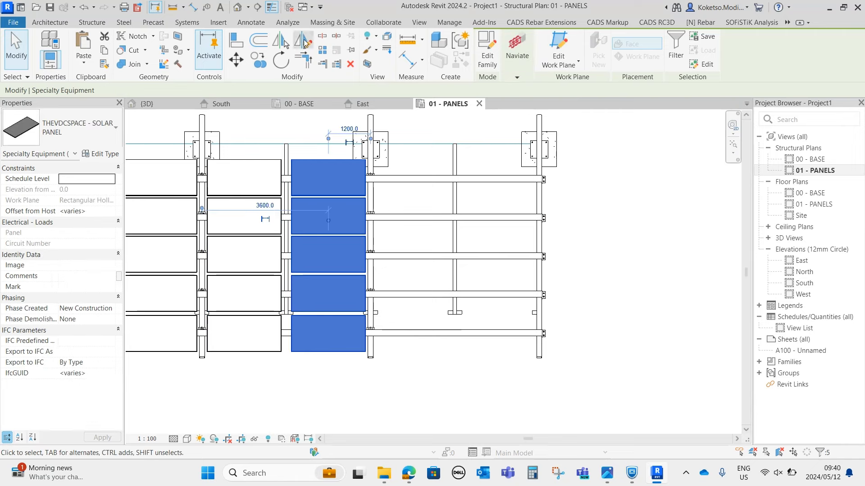
# - Mirror copies of the panel column into the eleventh and twelfth bays to complete the row, leaving nothing selected
pyautogui.click(283, 44)
pyautogui.scroll(2, 369, 204)
pyautogui.click(369, 205)
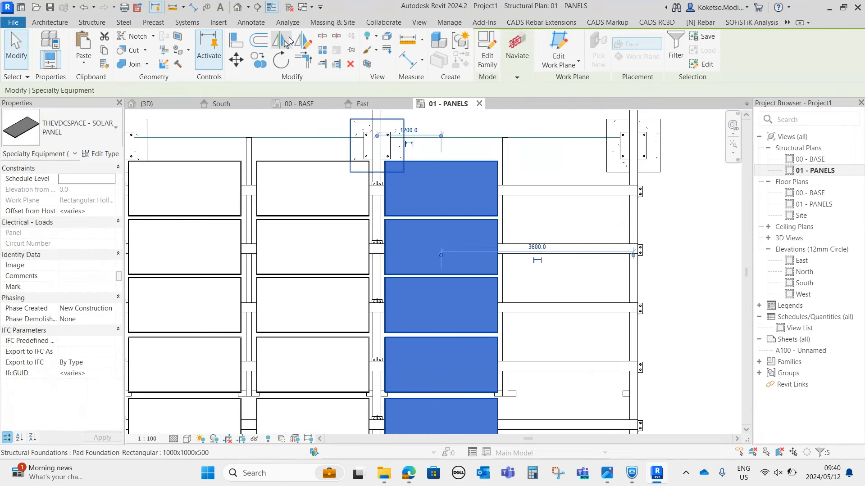
pyautogui.click(288, 42)
pyautogui.click(502, 227)
pyautogui.scroll(-3, 534, 201)
pyautogui.press('Escape')
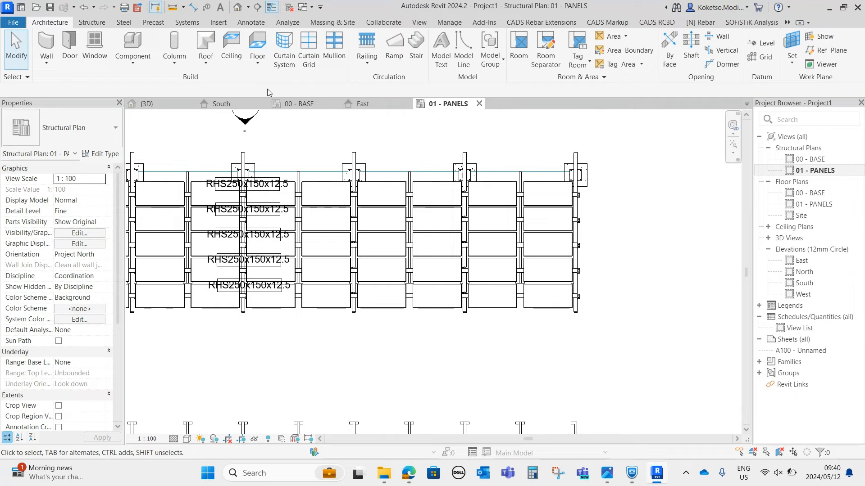
pyautogui.click(169, 109)
pyautogui.scroll(-4, 507, 351)
pyautogui.keyDown('shift'); pyautogui.moveTo(554, 340); pyautogui.dragTo(563, 319, button='middle'); pyautogui.keyUp('shift')
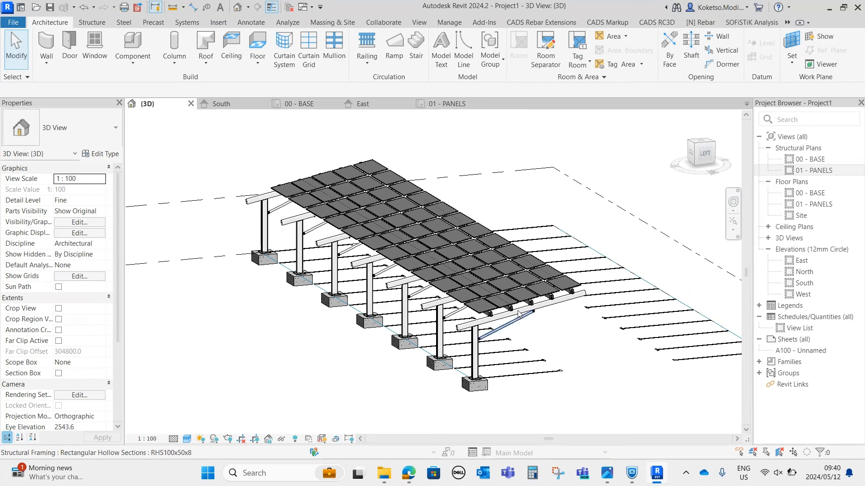
pyautogui.keyDown('shift'); pyautogui.moveTo(370, 361); pyautogui.dragTo(421, 274, button='middle'); pyautogui.keyUp('shift')
pyautogui.moveTo(479, 380)
pyautogui.mouseDown()
pyautogui.moveTo(309, 156)
pyautogui.moveTo(479, 380)
pyautogui.mouseUp()
pyautogui.moveTo(472, 321); pyautogui.dragTo(280, 103)
pyautogui.moveTo(577, 373); pyautogui.dragTo(490, 372)
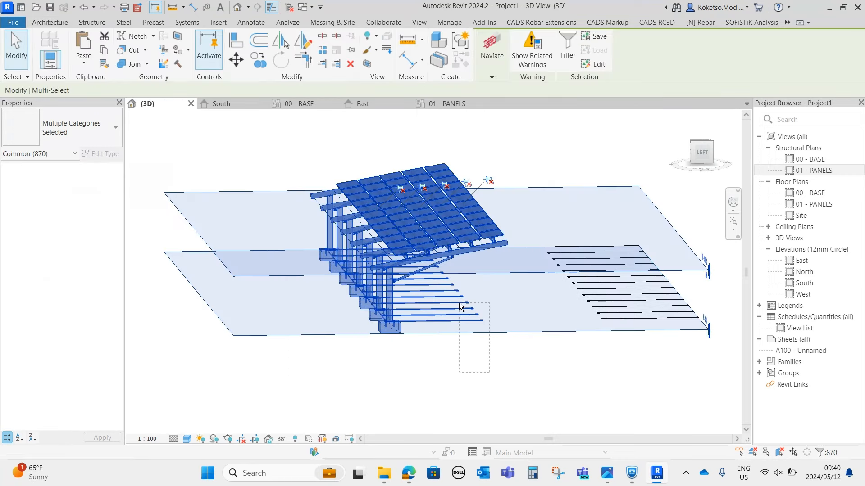
pyautogui.moveTo(669, 394); pyautogui.dragTo(609, 135)
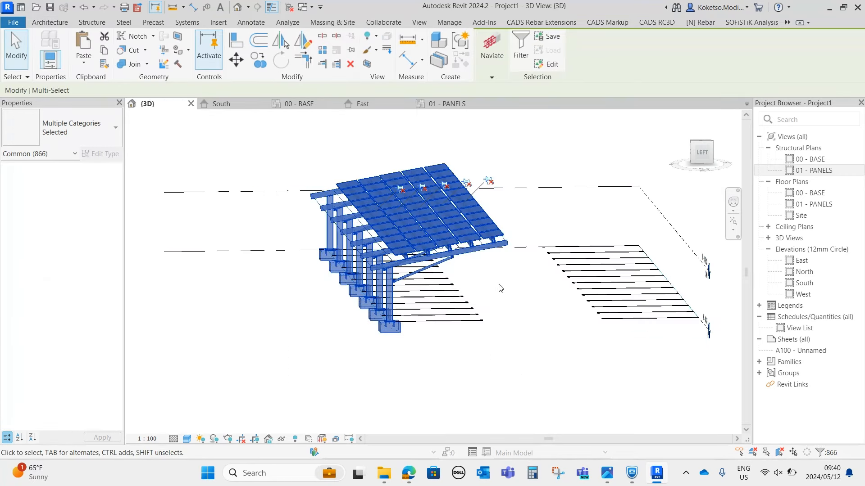
pyautogui.keyDown('shift'); pyautogui.moveTo(436, 315); pyautogui.dragTo(322, 65, button='middle'); pyautogui.keyUp('shift')
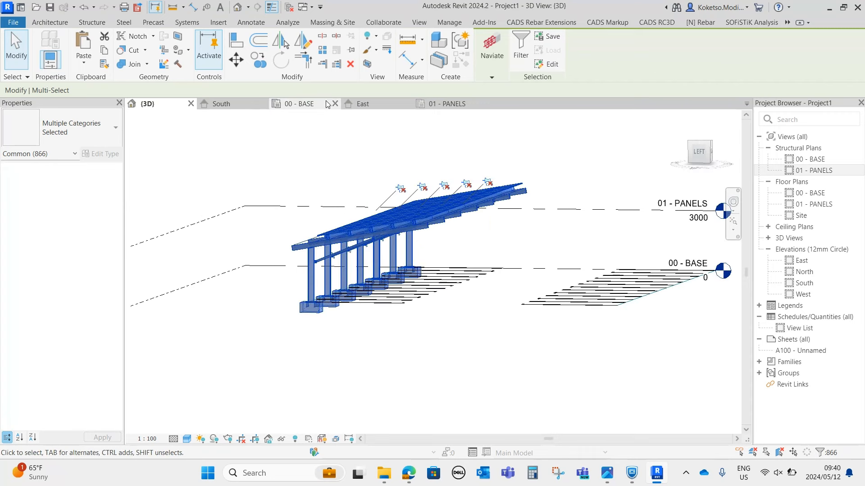
pyautogui.click(433, 104)
pyautogui.scroll(-2, 364, 291)
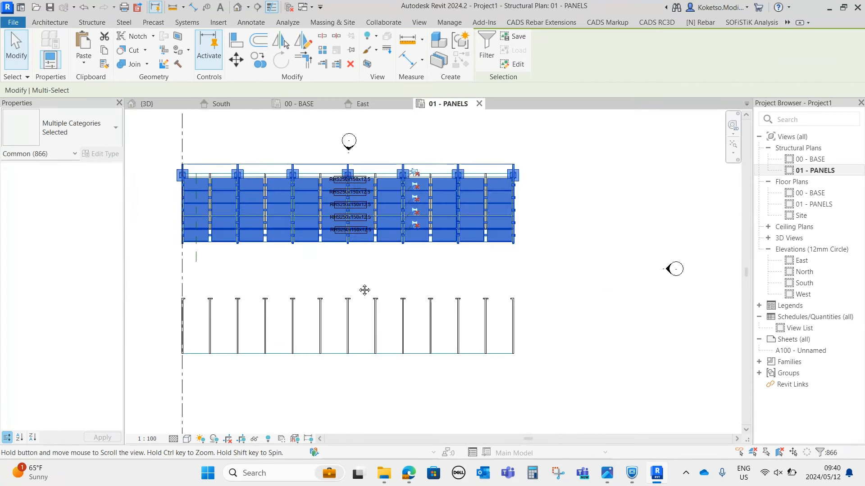
pyautogui.moveTo(364, 290); pyautogui.dragTo(376, 290, button='middle')
pyautogui.scroll(2, 289, 290)
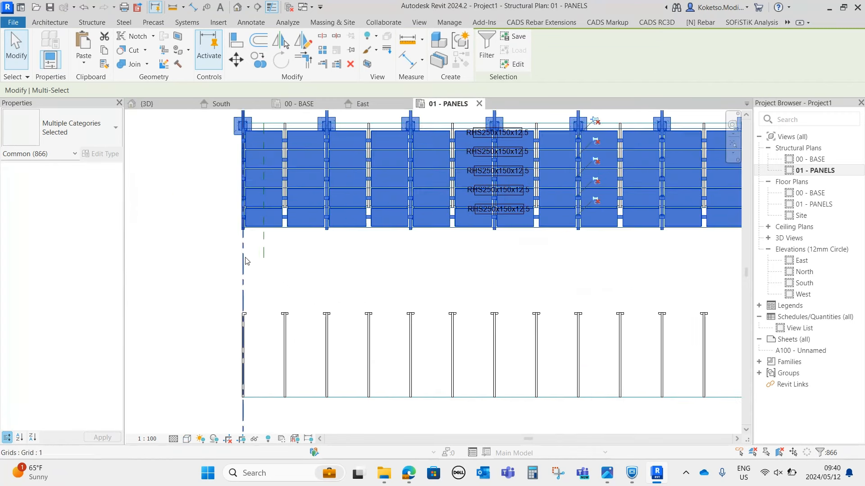
pyautogui.press('Escape')
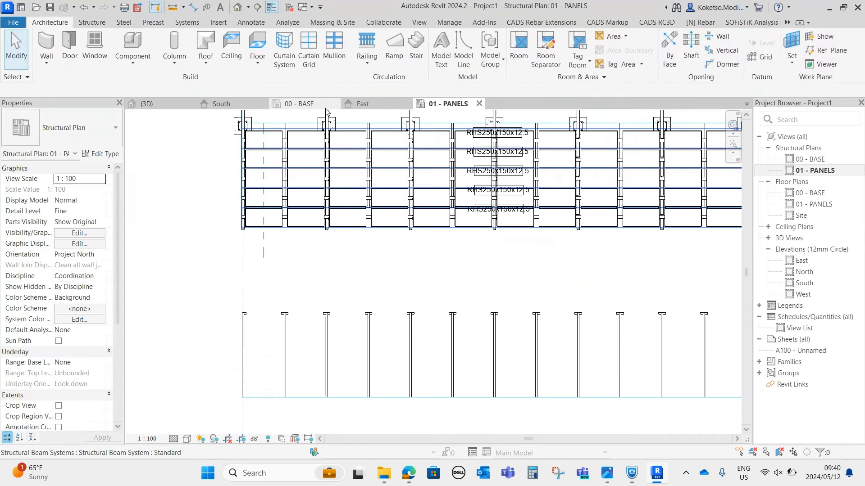
# - Draw a vertical detail line about 6000 mm long on the grid line in the 00 - BASE plan, spanning the aisle between both parking rows
pyautogui.click(302, 104)
pyautogui.scroll(-2, 281, 252)
pyautogui.moveTo(281, 256); pyautogui.dragTo(282, 222, button='middle')
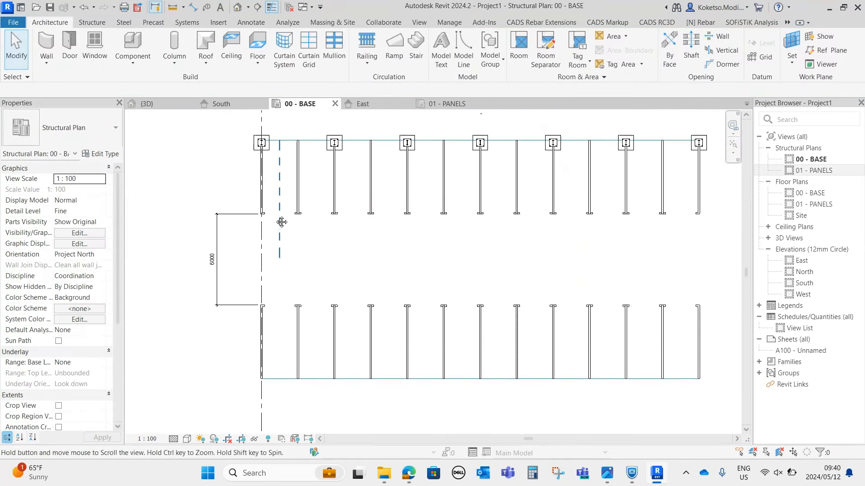
pyautogui.scroll(2, 269, 238)
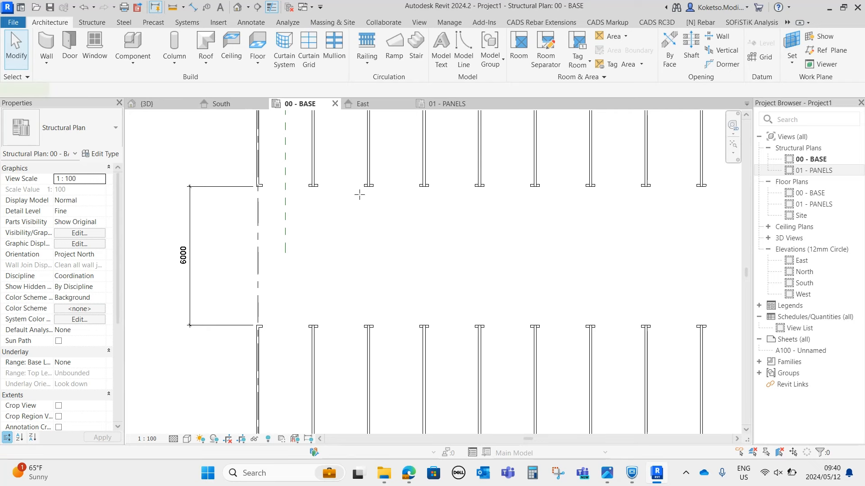
pyautogui.press('d')
pyautogui.press('l')
pyautogui.scroll(3, 245, 173)
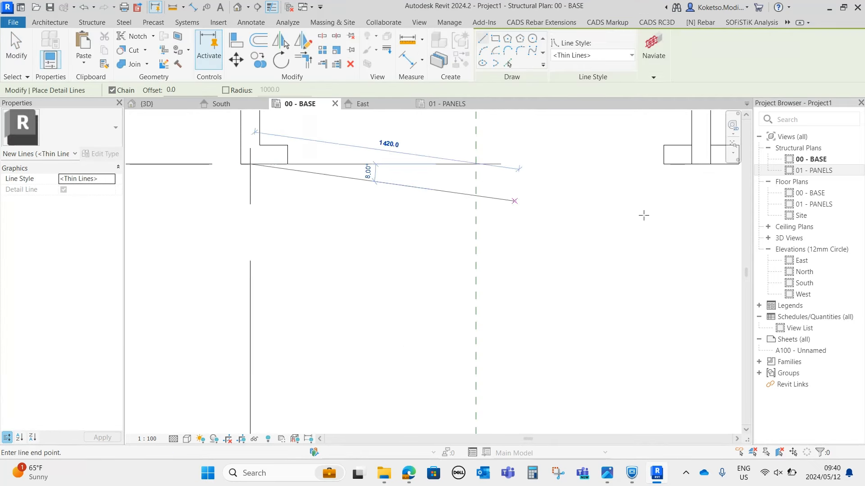
pyautogui.scroll(-3, 392, 175)
pyautogui.moveTo(322, 286); pyautogui.dragTo(348, 145, button='middle')
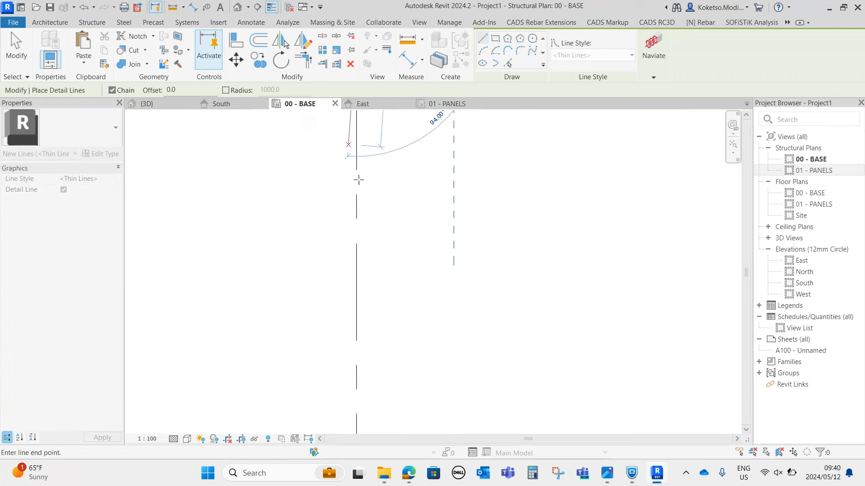
pyautogui.scroll(-3, 365, 185)
pyautogui.scroll(4, 373, 349)
pyautogui.click(343, 366)
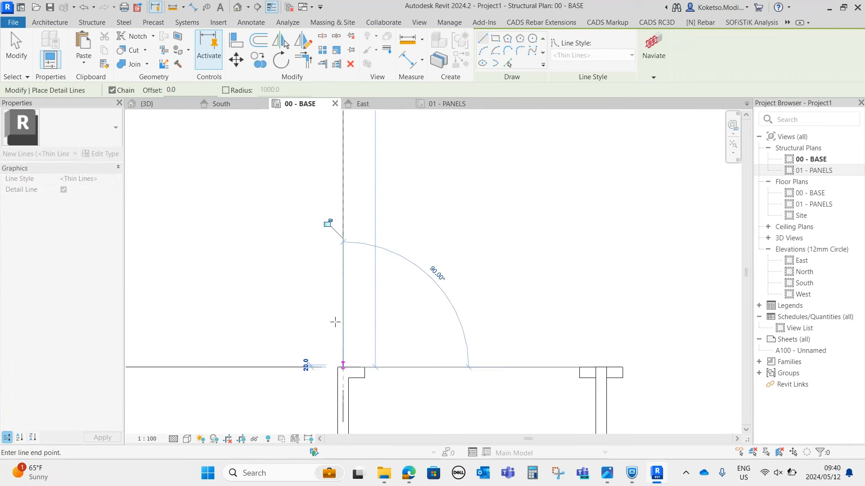
pyautogui.scroll(-3, 336, 320)
pyautogui.scroll(-3, 351, 257)
pyautogui.press('Escape')
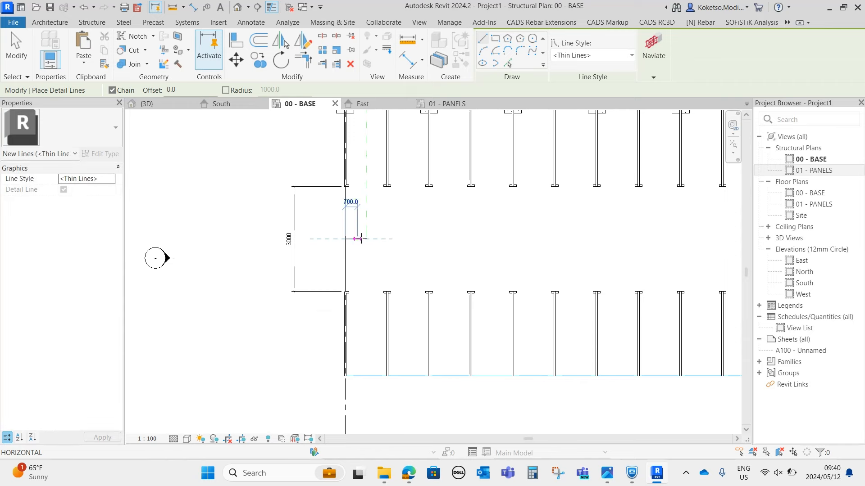
# - Draw a horizontal detail line from the vertical line's midpoint along the centre of the aisle
pyautogui.click(590, 240)
pyautogui.press('Escape')
pyautogui.press('Escape')
pyautogui.moveTo(356, 243); pyautogui.dragTo(257, 244, button='middle')
pyautogui.scroll(-3, 258, 244)
# - Select the whole carport in the 3D view, leaving out the levels and the opposite row of parking bays
pyautogui.click(146, 104)
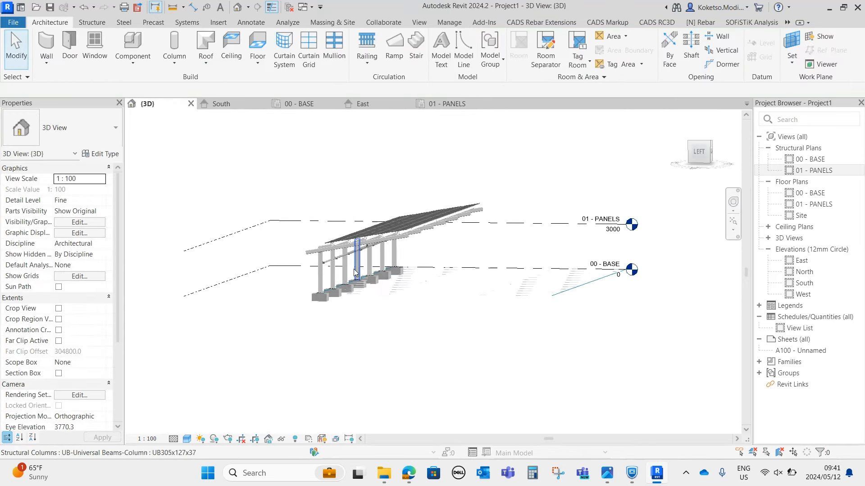
pyautogui.keyDown('shift'); pyautogui.moveTo(406, 324); pyautogui.dragTo(445, 382, button='middle'); pyautogui.keyUp('shift')
pyautogui.moveTo(445, 382); pyautogui.dragTo(289, 76)
pyautogui.keyDown('shift'); pyautogui.moveTo(421, 168); pyautogui.dragTo(452, 181, button='middle'); pyautogui.keyUp('shift')
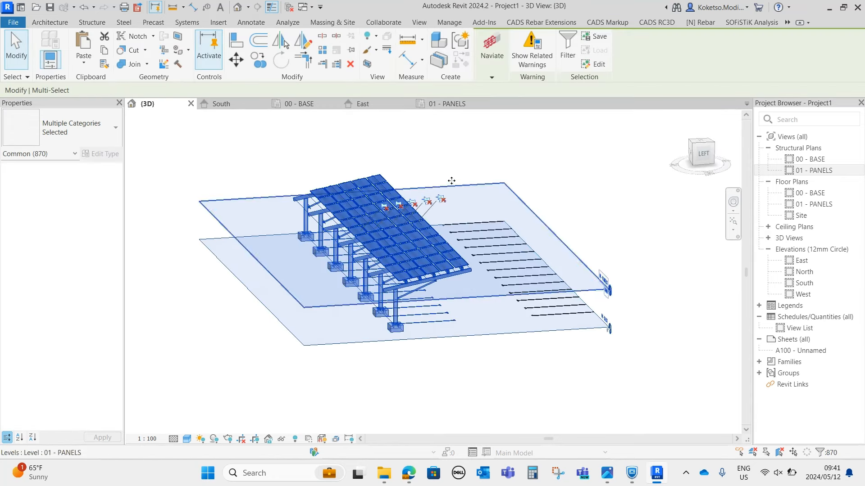
pyautogui.click(568, 56)
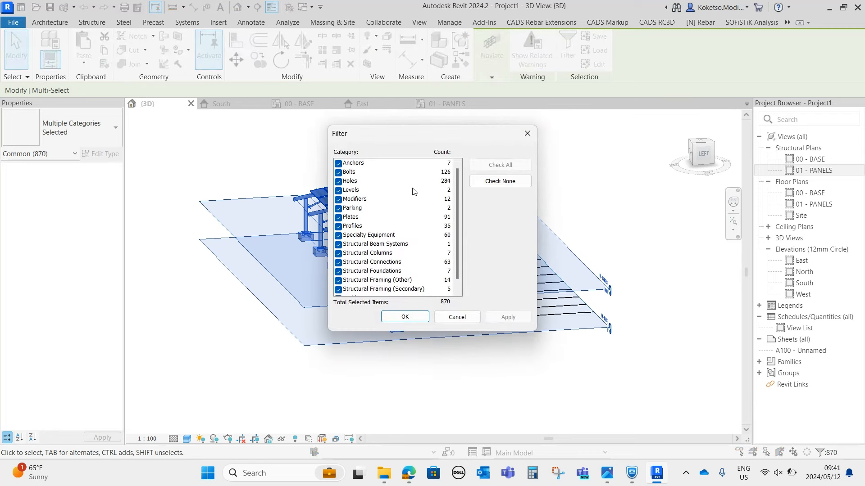
pyautogui.click(338, 191)
pyautogui.click(405, 317)
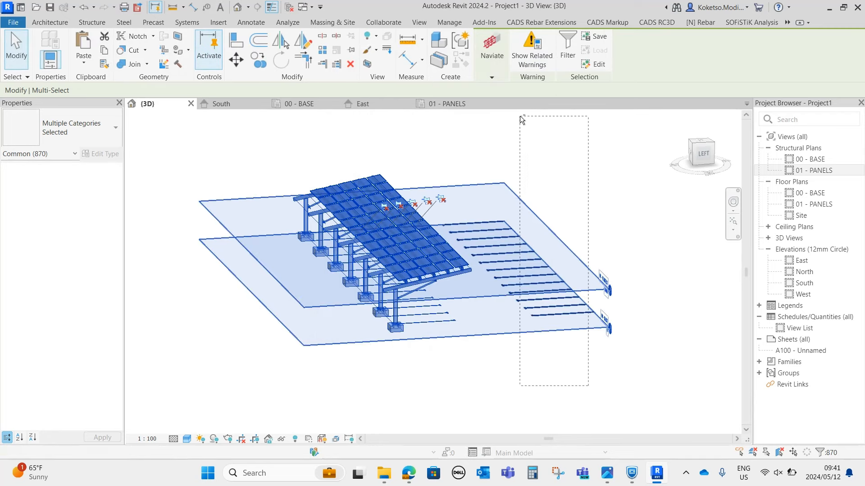
pyautogui.keyDown('shift'); pyautogui.moveTo(449, 330); pyautogui.dragTo(439, 318); pyautogui.keyUp('shift')
pyautogui.keyDown('shift'); pyautogui.moveTo(485, 338); pyautogui.dragTo(467, 301, button='middle'); pyautogui.keyUp('shift')
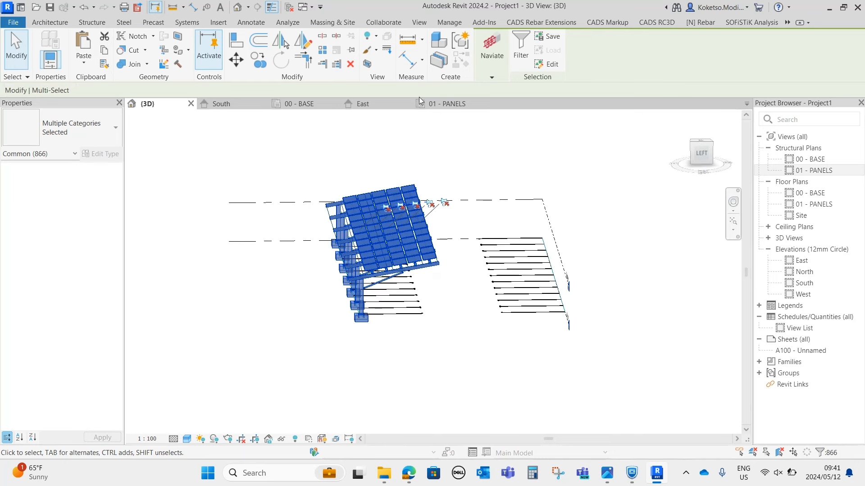
# - Mirror the selected carport about the aisle centreline in the 00 - BASE plan, deleting the elements that cannot be mirrored
pyautogui.click(302, 104)
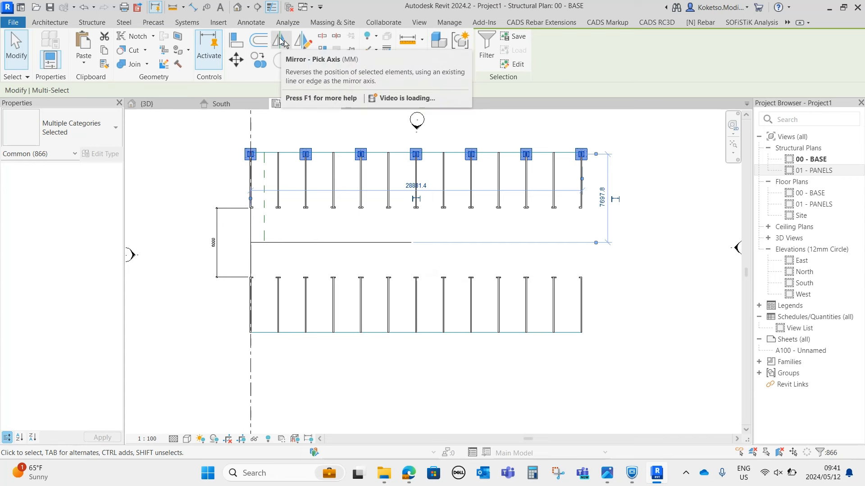
pyautogui.click(282, 41)
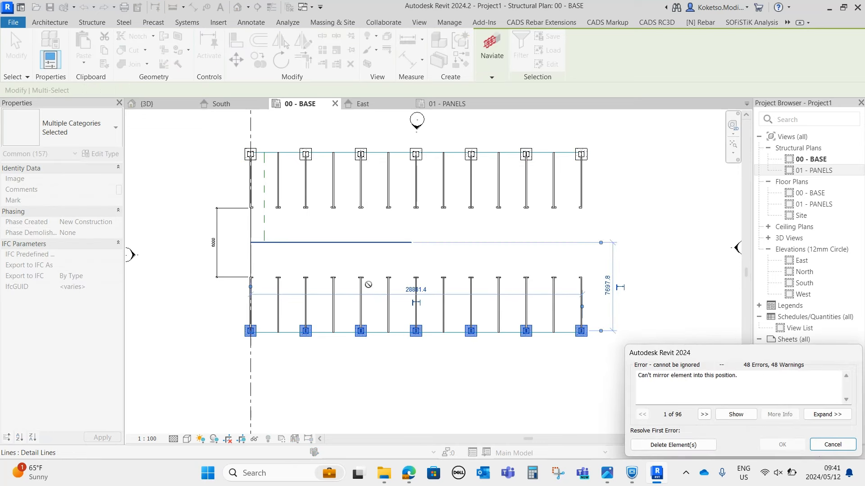
pyautogui.click(706, 447)
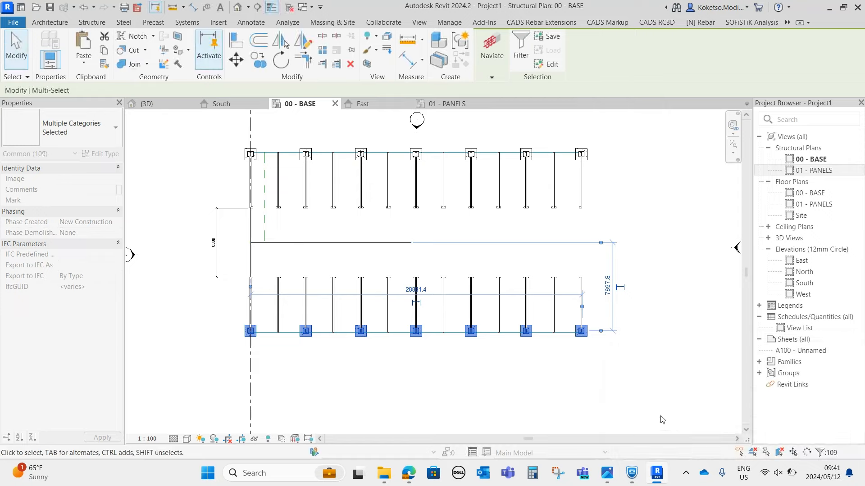
# - Clear the selection and examine the mirrored carport's framing and panels in the 3D view
pyautogui.click(169, 107)
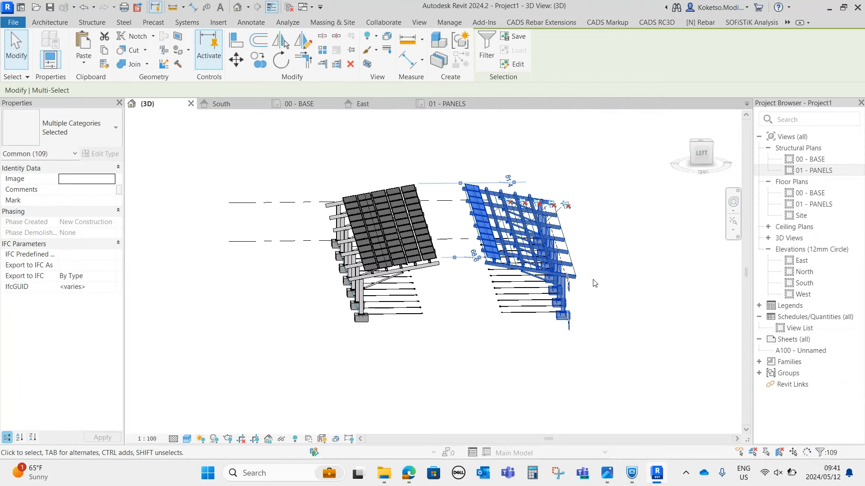
pyautogui.keyDown('shift'); pyautogui.moveTo(595, 284); pyautogui.dragTo(550, 293, button='middle'); pyautogui.keyUp('shift')
pyautogui.click(550, 293)
pyautogui.scroll(2, 552, 253)
pyautogui.keyDown('shift'); pyautogui.moveTo(652, 370); pyautogui.dragTo(670, 347, button='middle'); pyautogui.keyUp('shift')
pyautogui.scroll(2, 277, 266)
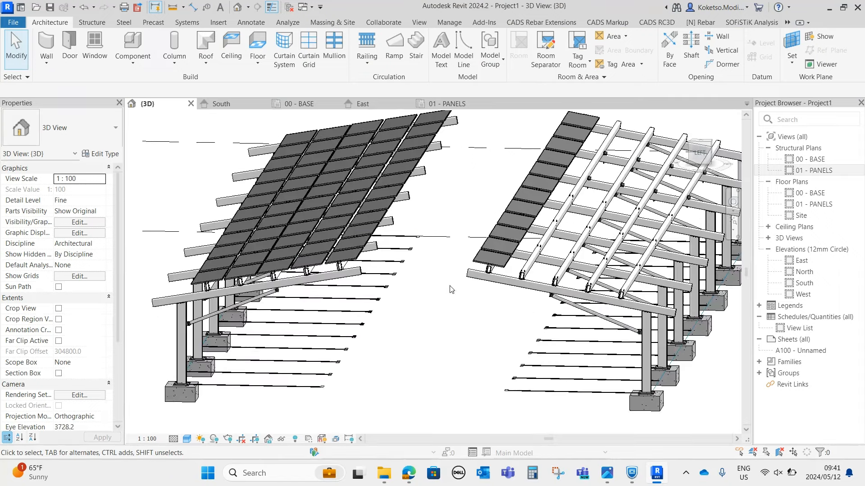
pyautogui.scroll(-3, 450, 289)
pyautogui.keyDown('shift'); pyautogui.moveTo(449, 289); pyautogui.dragTo(580, 266, button='middle'); pyautogui.keyUp('shift')
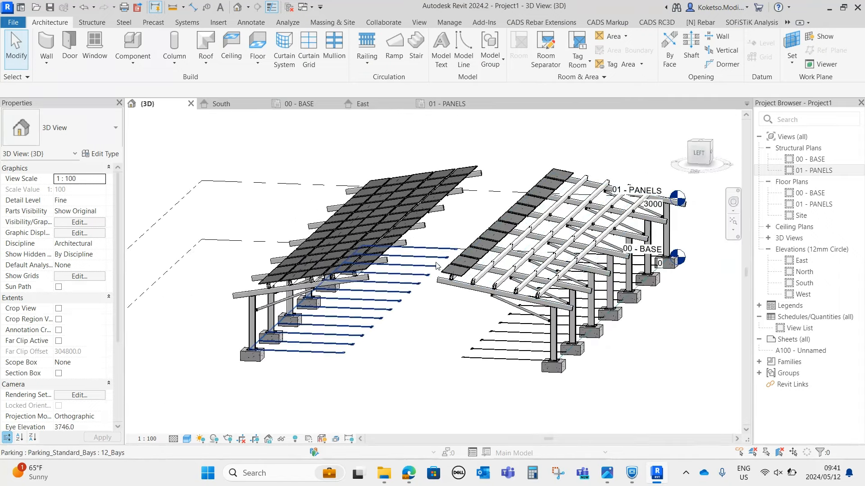
# - Delete the single column of solar panels on the mirrored carport, keeping its beam system out of the selection
pyautogui.scroll(5, 444, 269)
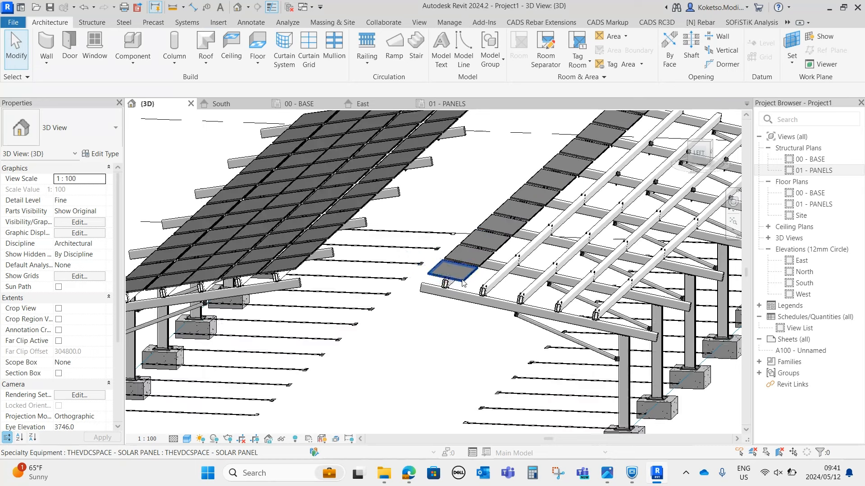
pyautogui.click(455, 270)
pyautogui.scroll(-3, 484, 246)
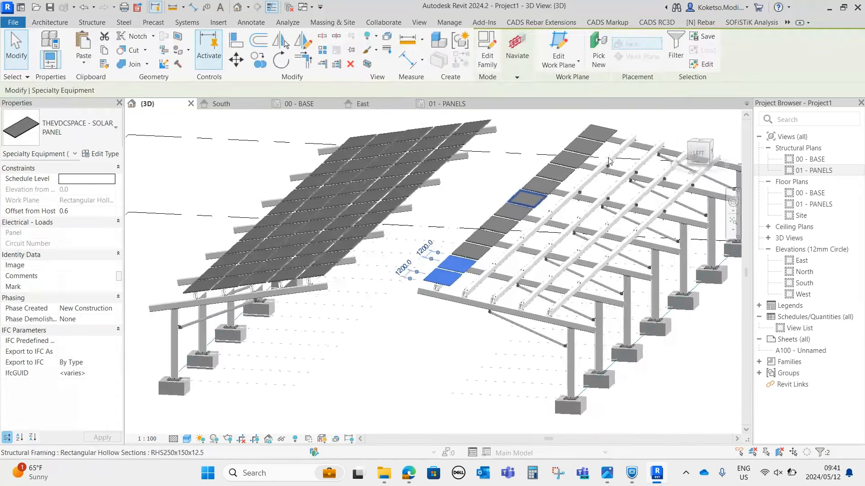
pyautogui.keyDown('ctrl'); pyautogui.click(582, 139); pyautogui.keyUp('ctrl')
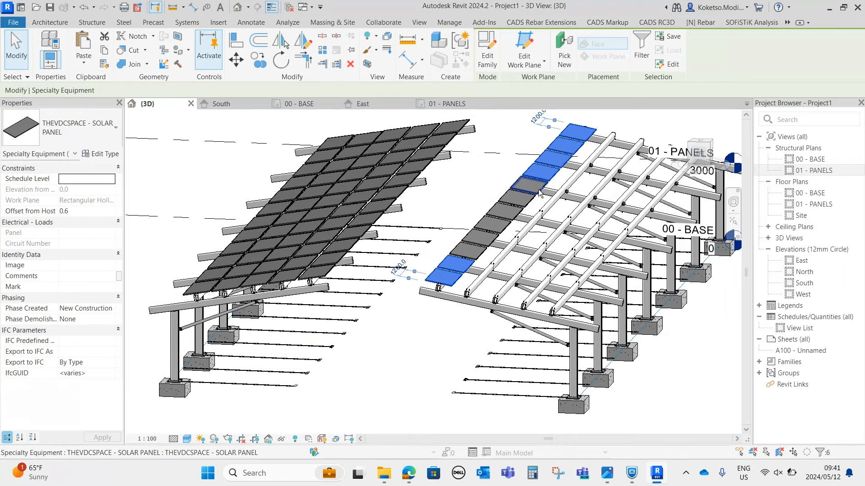
pyautogui.keyDown('ctrl'); pyautogui.click(490, 237); pyautogui.keyUp('ctrl')
pyautogui.keyDown('ctrl'); pyautogui.click(491, 246); pyautogui.keyUp('ctrl')
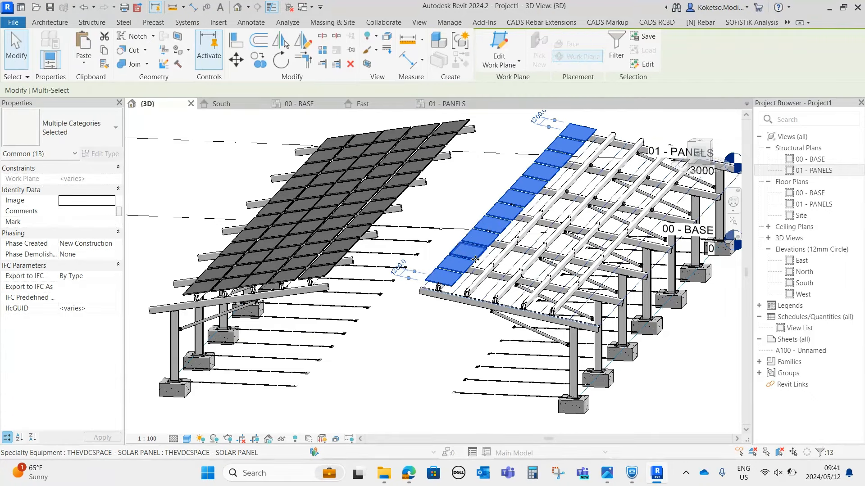
pyautogui.click(613, 50)
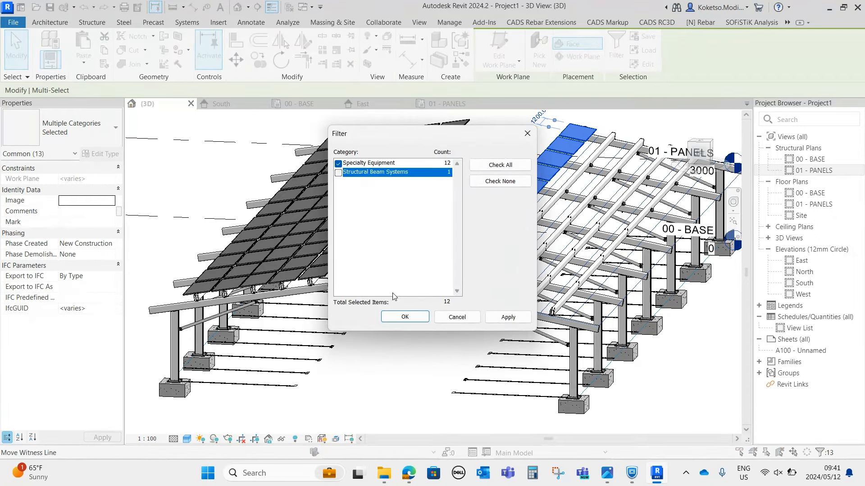
pyautogui.click(406, 316)
pyautogui.press('Escape')
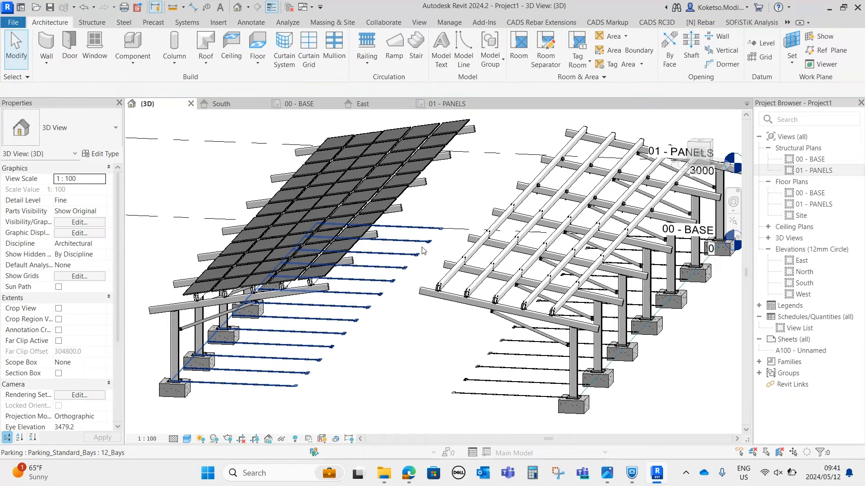
# - Select all instances of the solar panel on the original carport and group them as model group Group 1
pyautogui.click(330, 267)
pyautogui.scroll(-1, 321, 238)
pyautogui.rightClick(345, 324)
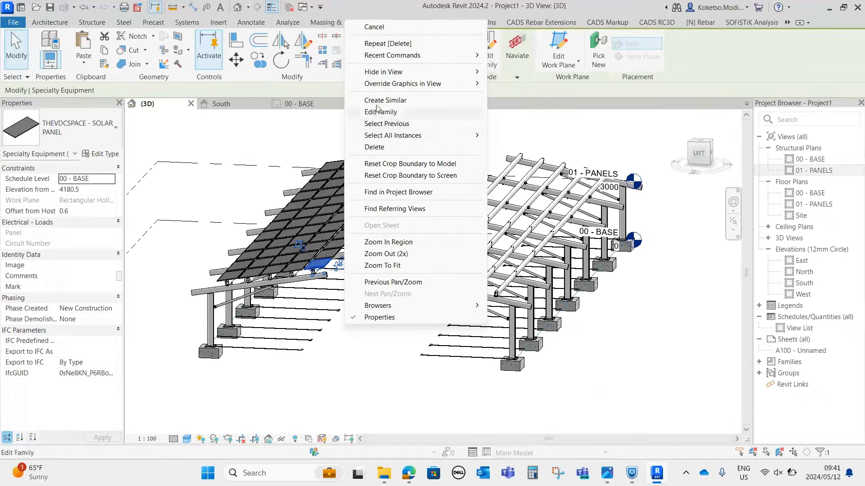
pyautogui.moveTo(407, 136)
pyautogui.click(542, 135)
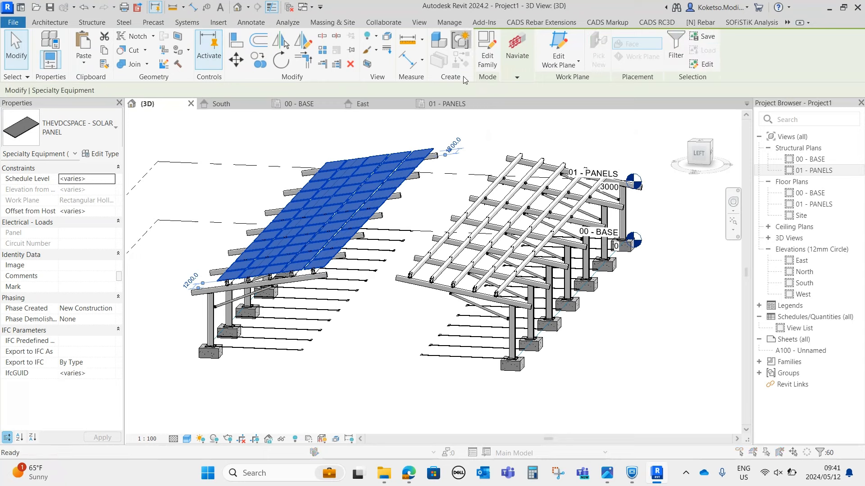
pyautogui.click(471, 273)
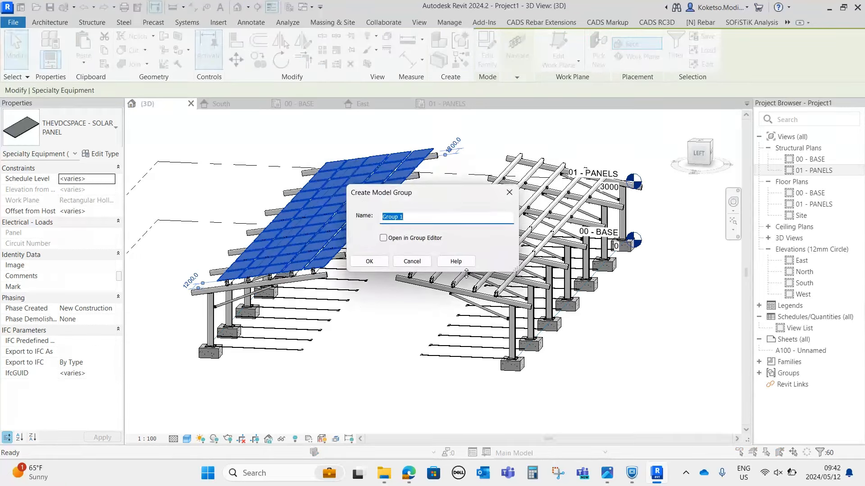
pyautogui.click(376, 266)
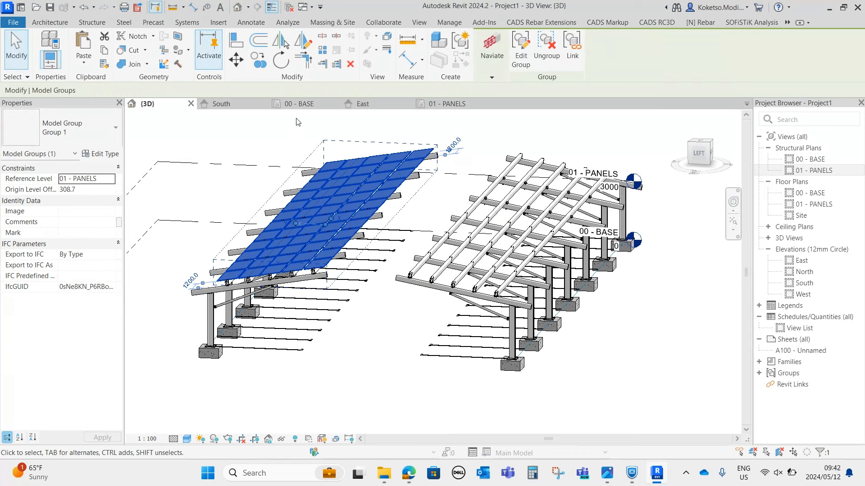
# - Mirror the panel group about the aisle centreline in the 00 - BASE plan and review both carports in 3D with nothing selected
pyautogui.click(310, 105)
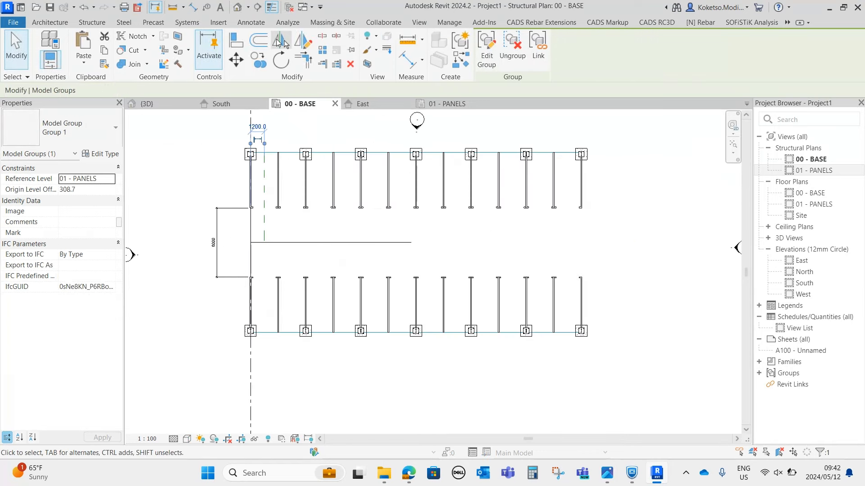
pyautogui.click(280, 42)
pyautogui.click(315, 242)
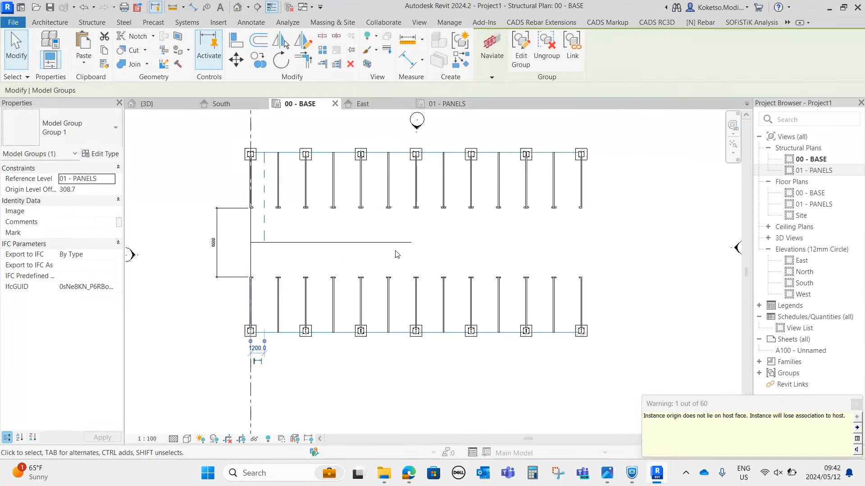
pyautogui.click(155, 106)
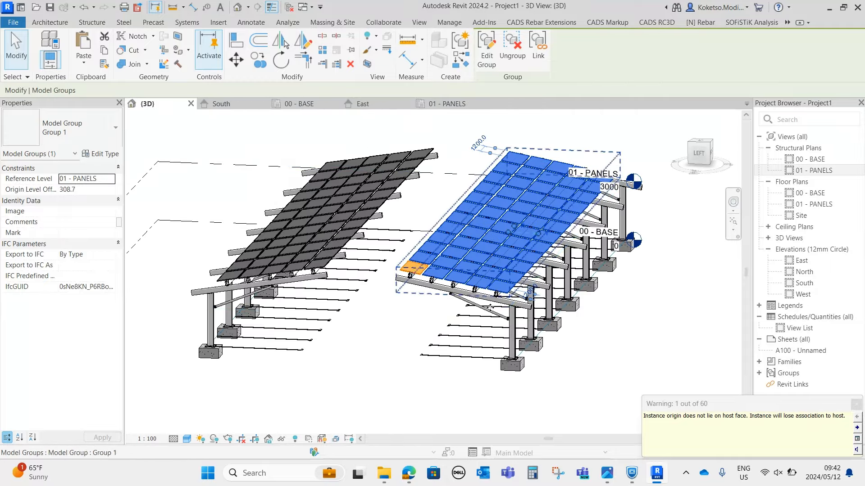
pyautogui.click(446, 360)
pyautogui.keyDown('shift'); pyautogui.moveTo(449, 360); pyautogui.dragTo(466, 353, button='middle'); pyautogui.keyUp('shift')
pyautogui.keyDown('shift'); pyautogui.moveTo(430, 306); pyautogui.dragTo(573, 322, button='middle'); pyautogui.keyUp('shift')
pyautogui.scroll(4, 573, 322)
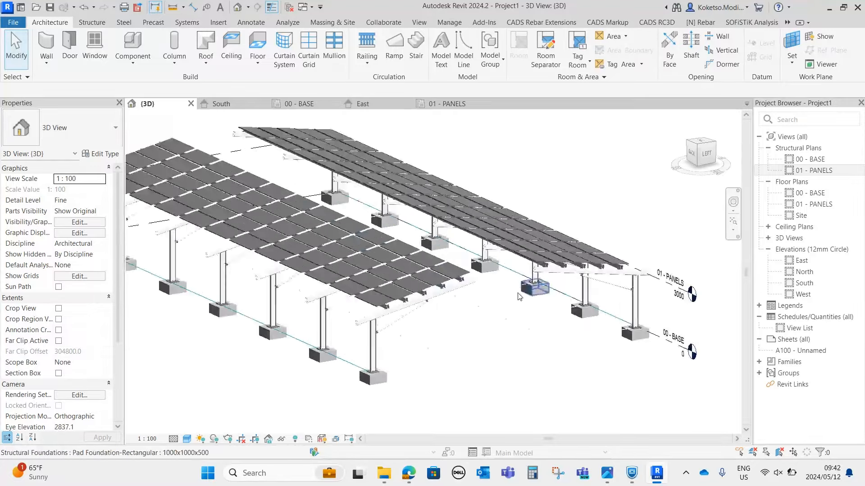
pyautogui.scroll(-1, 489, 321)
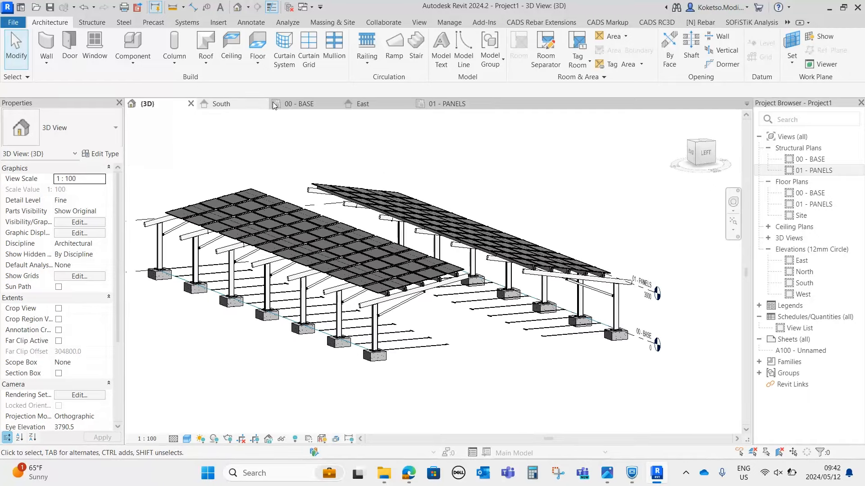
# - Load the BMW M3, BMW X6 M and Land Rover car families from the Downloads folder in the 00 - BASE plan, dismissing the save reminder
pyautogui.click(297, 105)
pyautogui.click(218, 23)
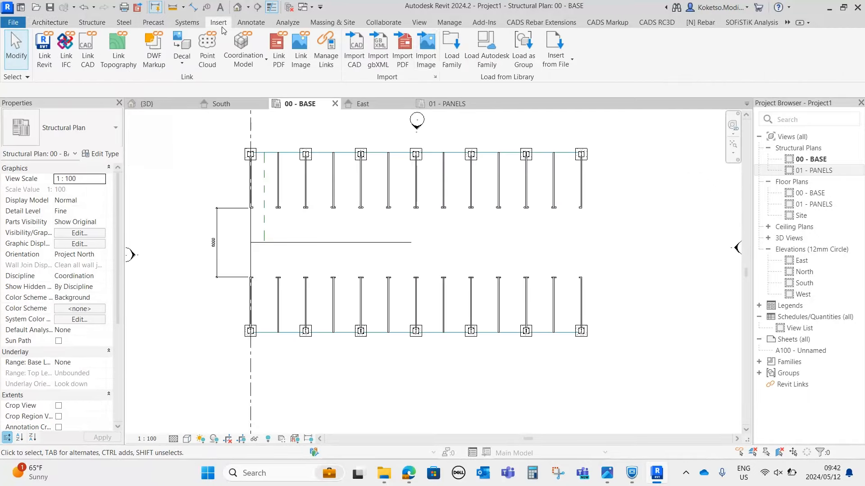
pyautogui.click(452, 57)
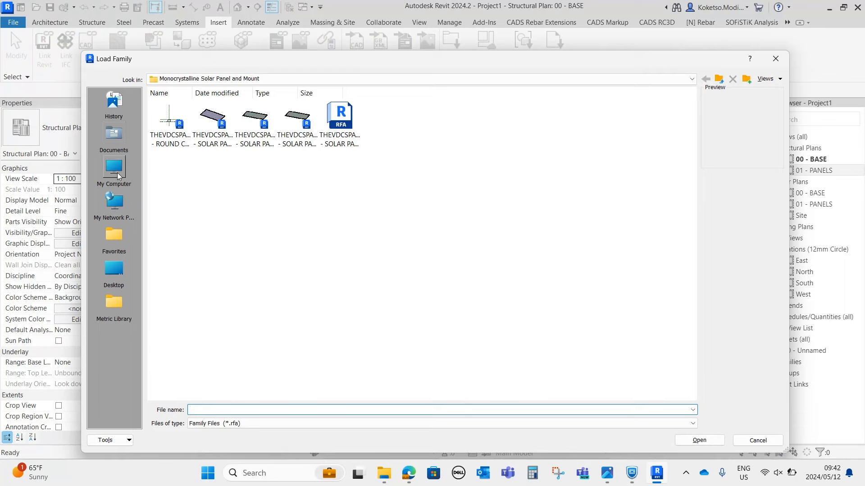
pyautogui.click(117, 176)
pyautogui.click(180, 79)
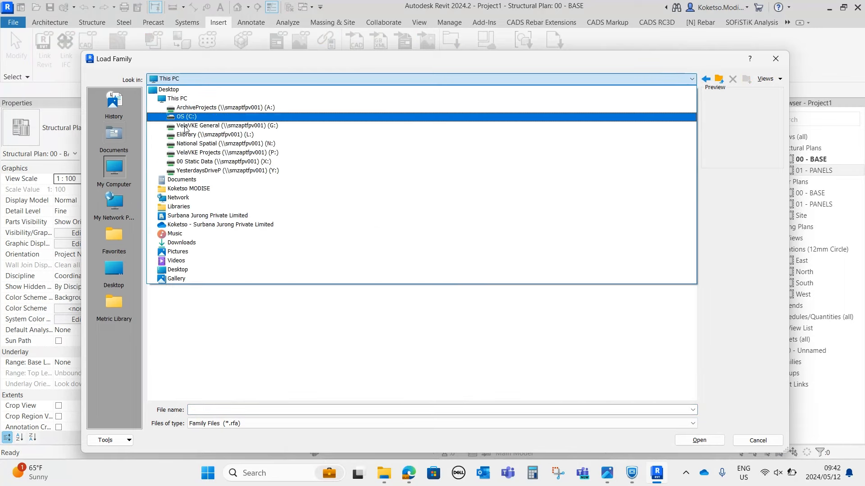
pyautogui.click(182, 243)
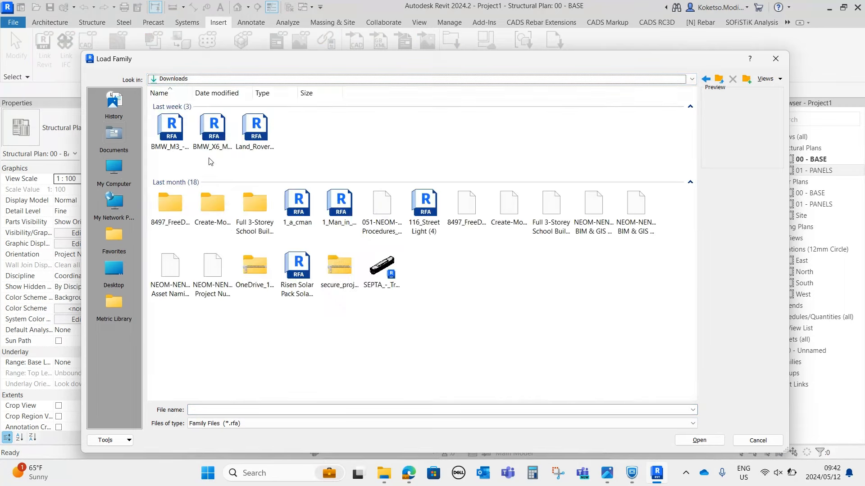
pyautogui.click(172, 130)
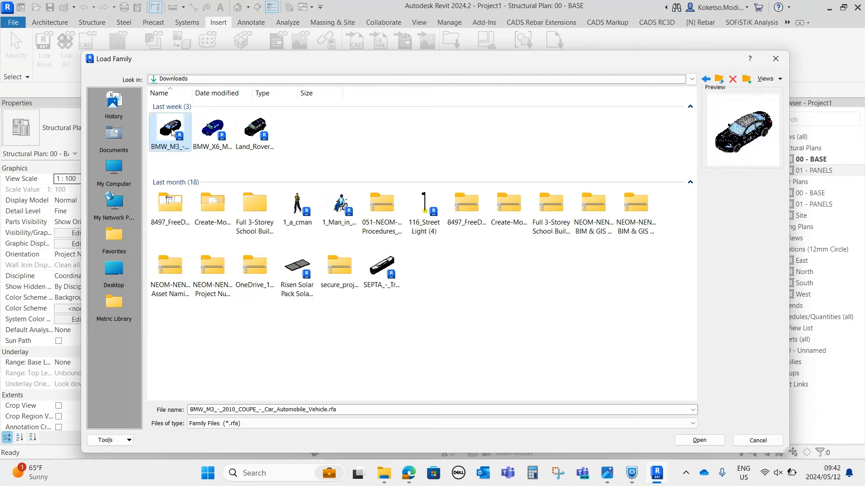
pyautogui.click(208, 127)
pyautogui.click(261, 140)
pyautogui.click(699, 440)
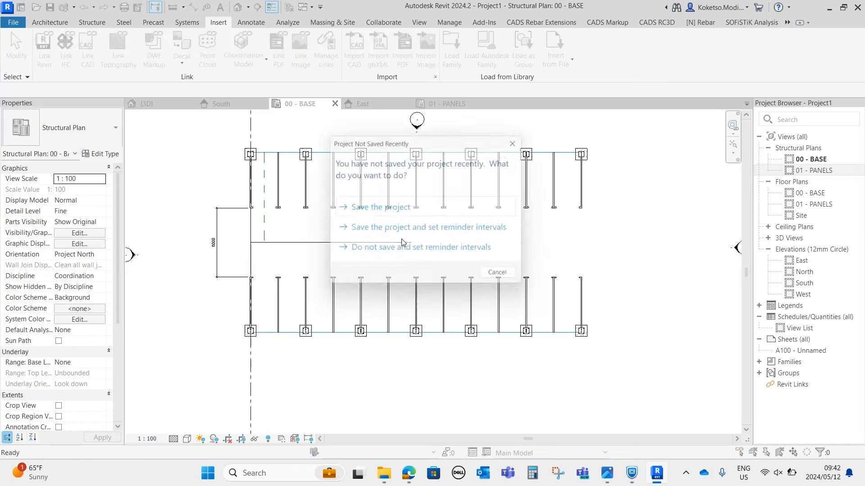
pyautogui.click(518, 143)
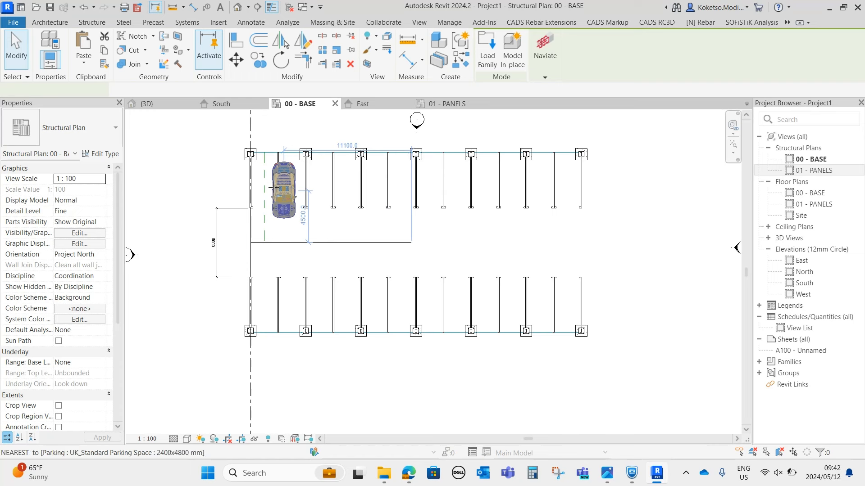
# - Place one BMW X6 M car at the first bay of the upper parking row in the 00 - BASE plan
pyautogui.scroll(3, 274, 188)
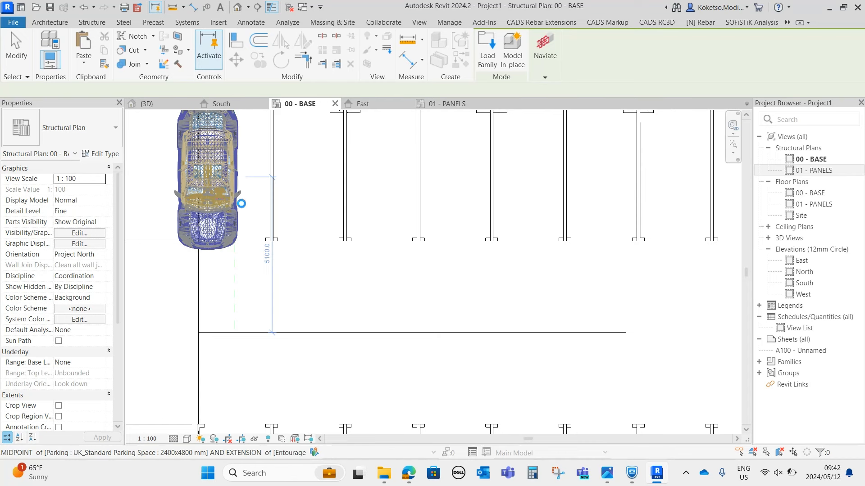
pyautogui.scroll(-8, 259, 252)
pyautogui.press('Escape')
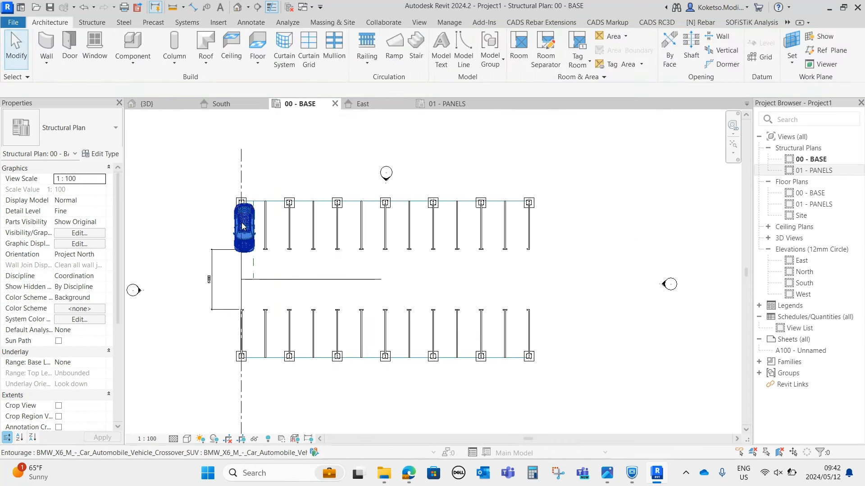
# - Align the BMW X6 M's lengthwise centreline to the vertical reference plane in the middle of the upper row's first bay
pyautogui.scroll(7, 243, 224)
pyautogui.press('a')
pyautogui.press('l')
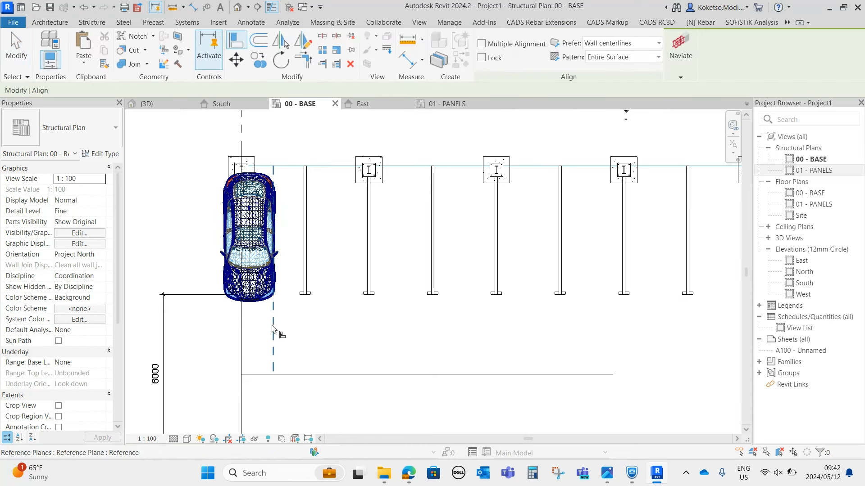
pyautogui.click(260, 246)
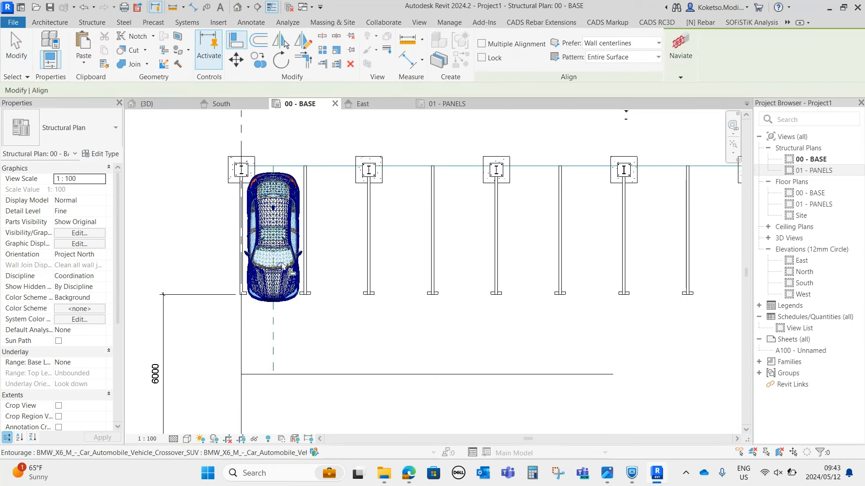
pyautogui.press('Escape')
# - Place one Land Rover Discovery 4 in the driving aisle between the two parking rows, rotated to lie lengthwise along the aisle
pyautogui.scroll(-4, 367, 305)
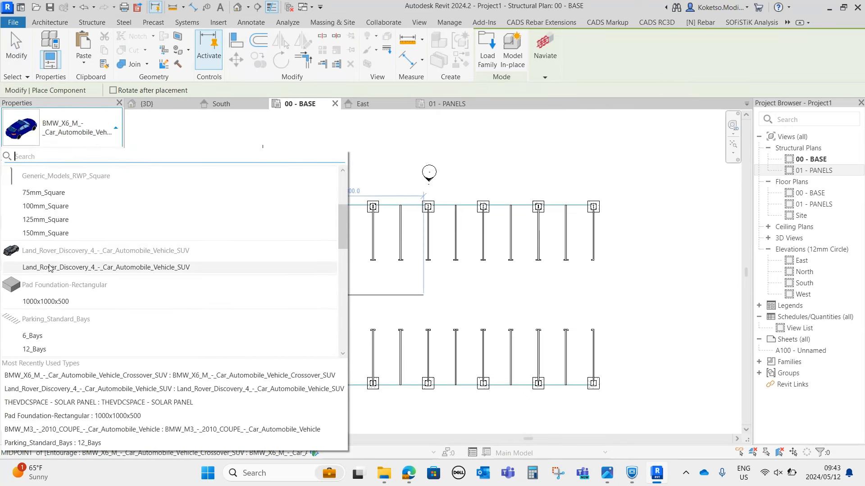
pyautogui.click(51, 267)
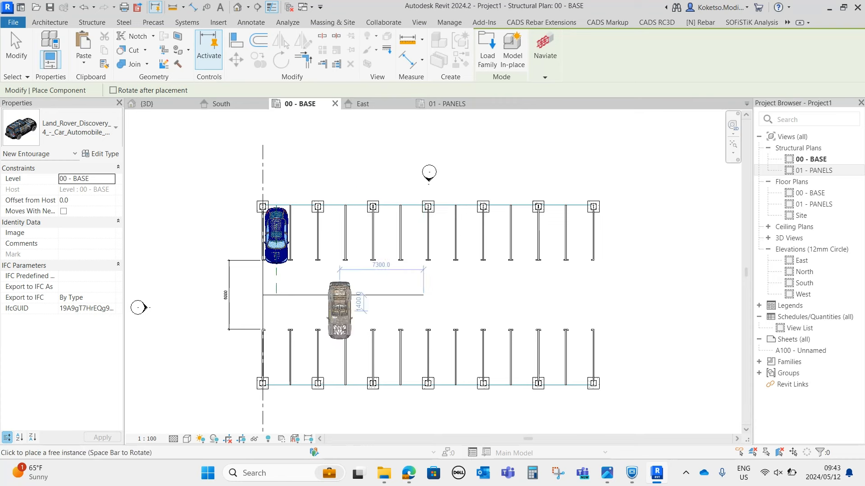
pyautogui.click(372, 310)
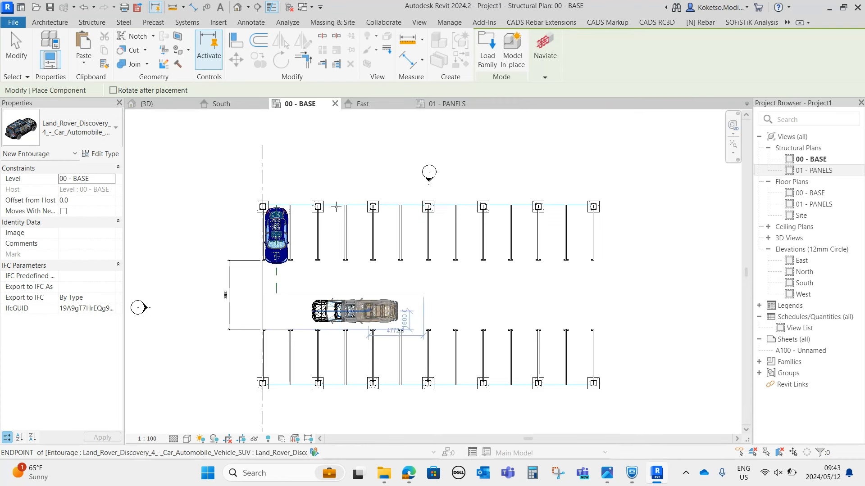
pyautogui.press('Escape')
# - Switch the 3D view to the Realistic visual style and check the rendered materials on the carports and both cars
pyautogui.click(169, 105)
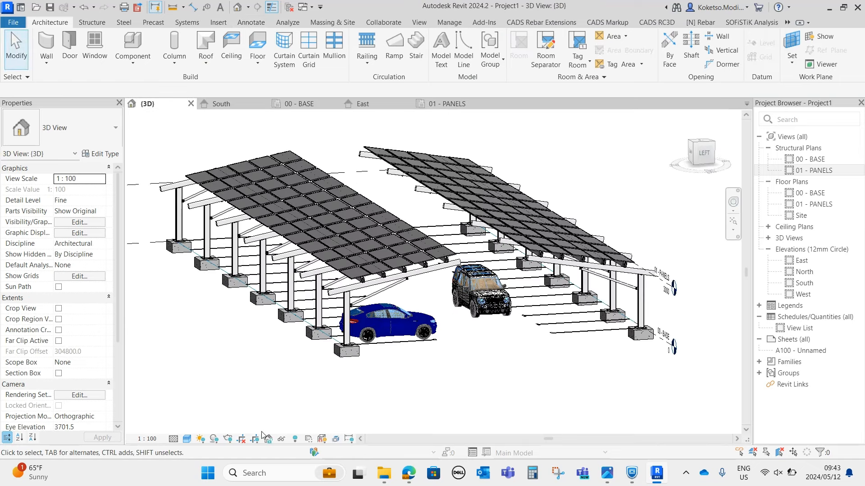
pyautogui.click(187, 439)
pyautogui.click(200, 427)
pyautogui.moveTo(501, 348)
pyautogui.keyDown('shift'); pyautogui.mouseDown(button='middle')
pyautogui.moveTo(508, 358)
pyautogui.moveTo(561, 352)
pyautogui.moveTo(474, 330)
pyautogui.mouseUp(button='middle'); pyautogui.keyUp('shift')
pyautogui.scroll(3, 475, 331)
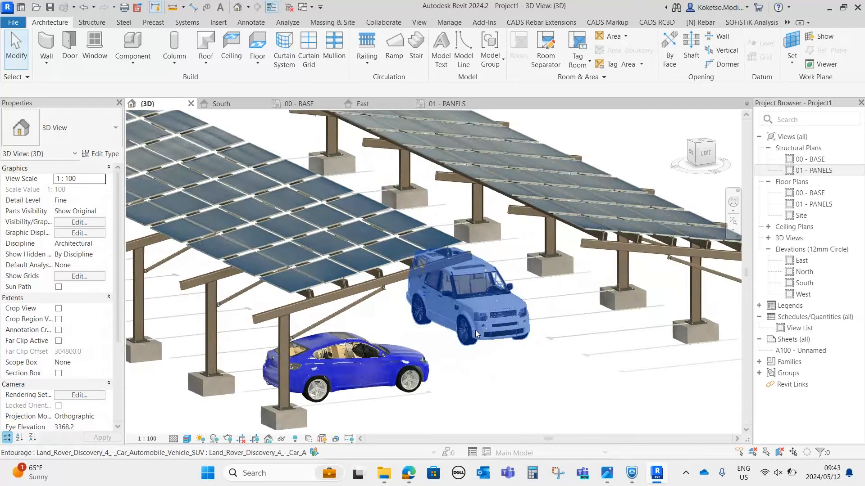
pyautogui.scroll(-5, 475, 331)
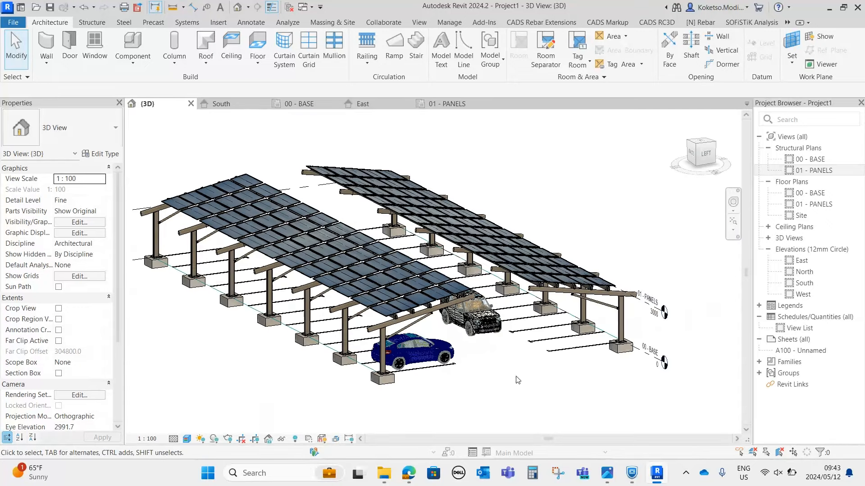
pyautogui.moveTo(518, 380)
pyautogui.keyDown('shift'); pyautogui.mouseDown(button='middle')
pyautogui.moveTo(560, 372)
pyautogui.moveTo(525, 375)
pyautogui.moveTo(481, 348)
pyautogui.moveTo(544, 377)
pyautogui.moveTo(532, 385)
pyautogui.mouseUp(button='middle'); pyautogui.keyUp('shift')
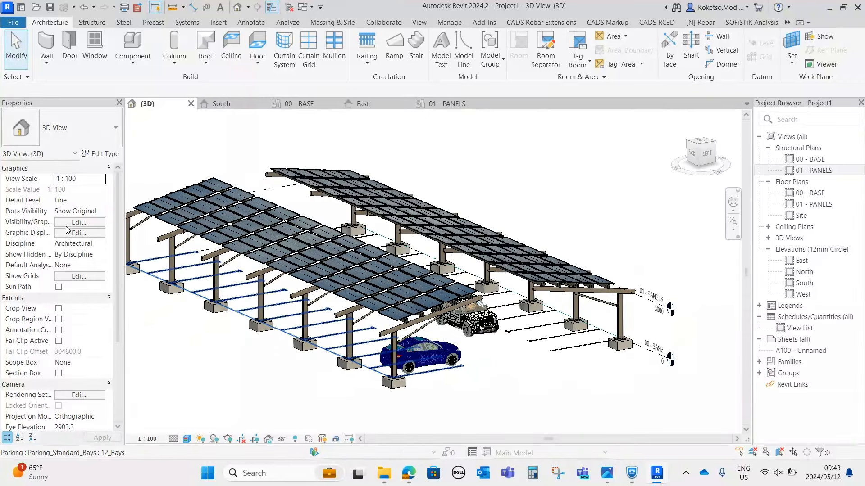
# - Turn on Cast Shadows in the 3D view's graphic display options
pyautogui.click(63, 235)
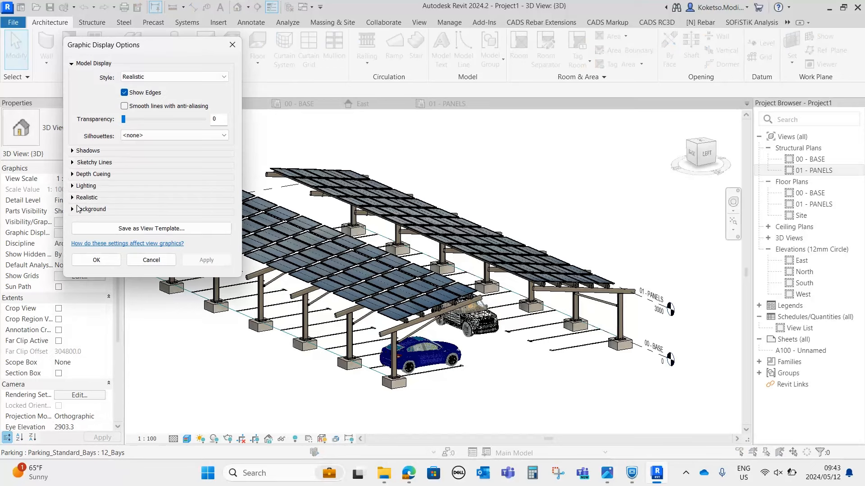
pyautogui.click(72, 151)
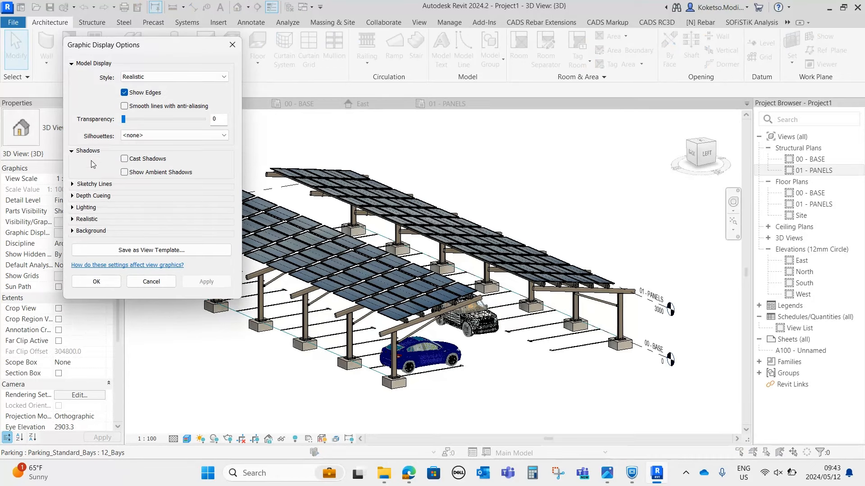
pyautogui.click(124, 159)
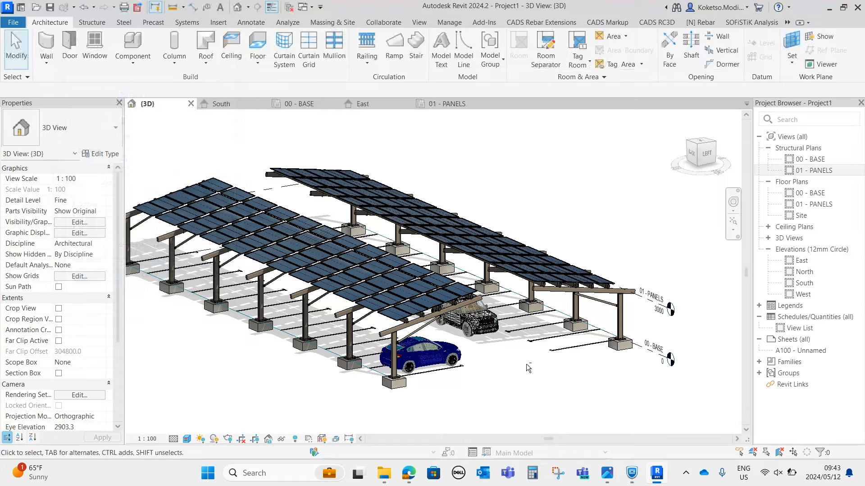
# - Examine the two carports, the parked cars and their shadows from several angles in the 3D view
pyautogui.keyDown('shift'); pyautogui.moveTo(515, 368); pyautogui.dragTo(675, 335, button='middle'); pyautogui.keyUp('shift')
pyautogui.scroll(2, 444, 337)
pyautogui.scroll(-1, 521, 356)
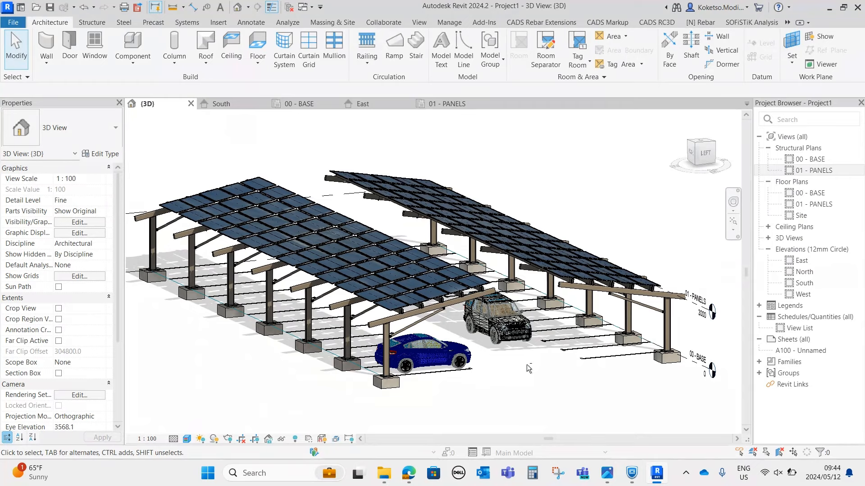
pyautogui.keyDown('shift'); pyautogui.moveTo(529, 368); pyautogui.dragTo(527, 375, button='middle'); pyautogui.keyUp('shift')
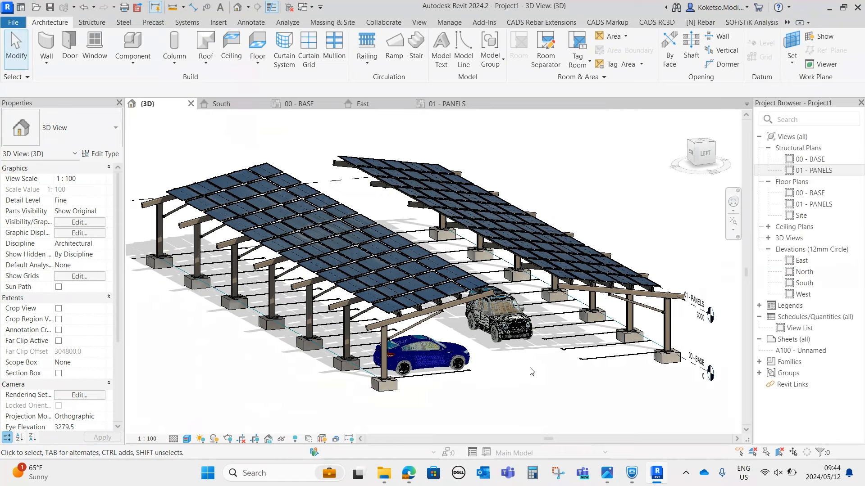
pyautogui.keyDown('shift'); pyautogui.moveTo(530, 371); pyautogui.dragTo(536, 372, button='middle'); pyautogui.keyUp('shift')
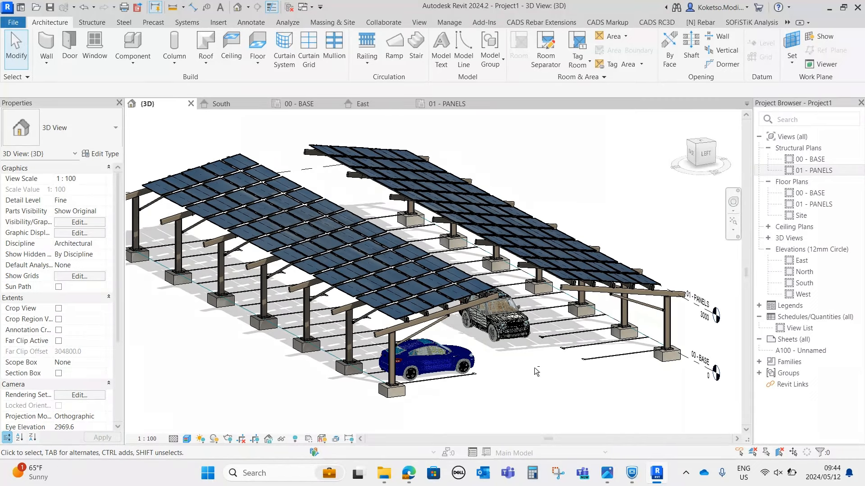
pyautogui.moveTo(535, 371)
pyautogui.keyDown('shift'); pyautogui.mouseDown(button='middle')
pyautogui.moveTo(540, 367)
pyautogui.moveTo(530, 365)
pyautogui.mouseUp(button='middle'); pyautogui.keyUp('shift')
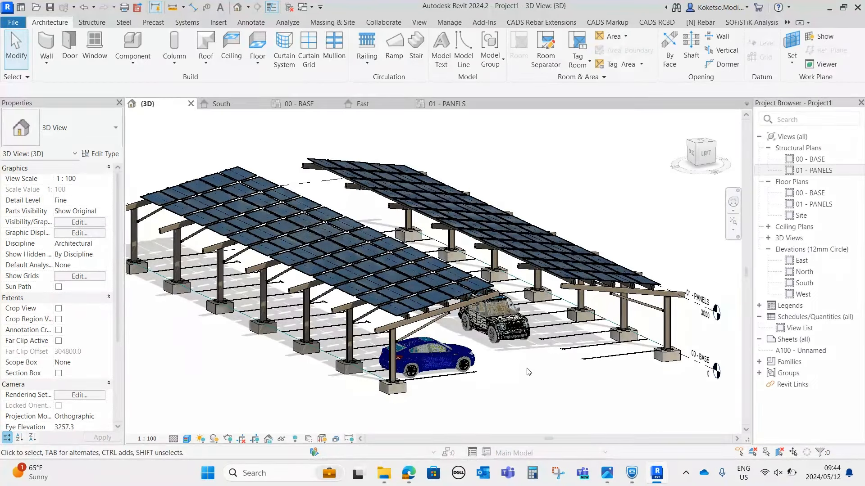